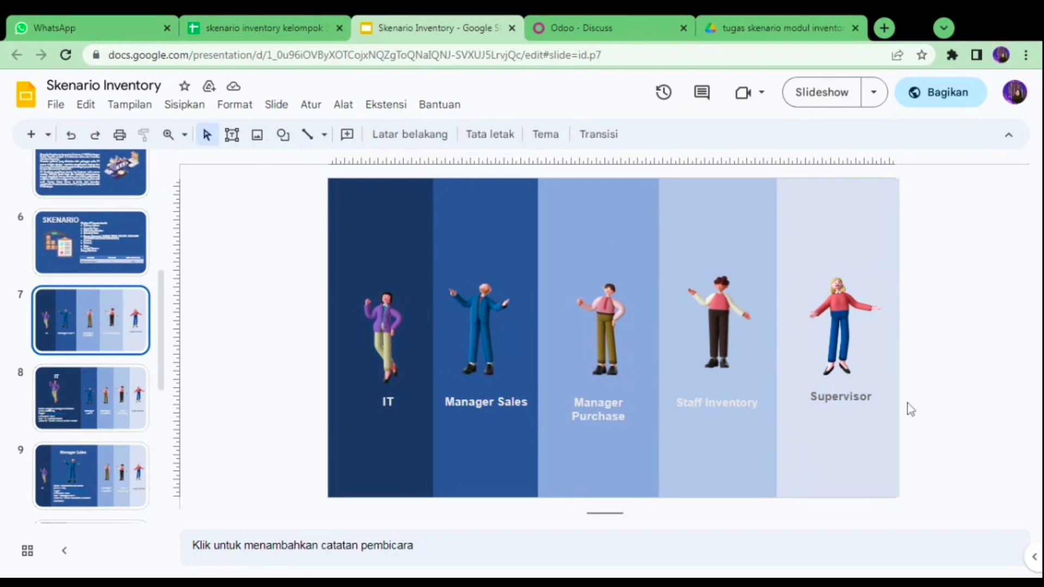
- Step through the IT, Manager Sales, Manager Purchase, Staff Inventory and Supervisor slides, then return to slide 8
key(Down)
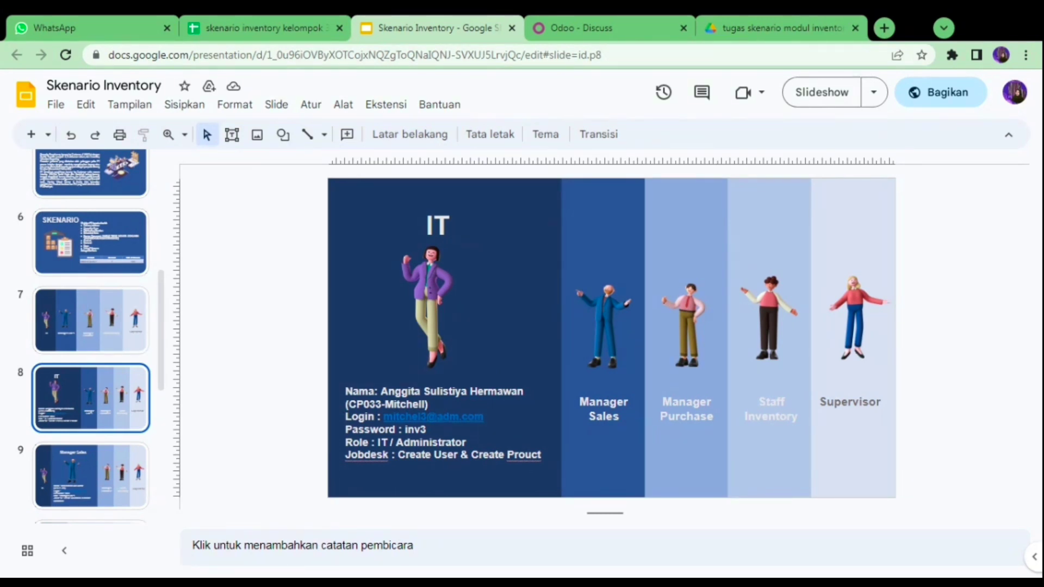
click(91, 476)
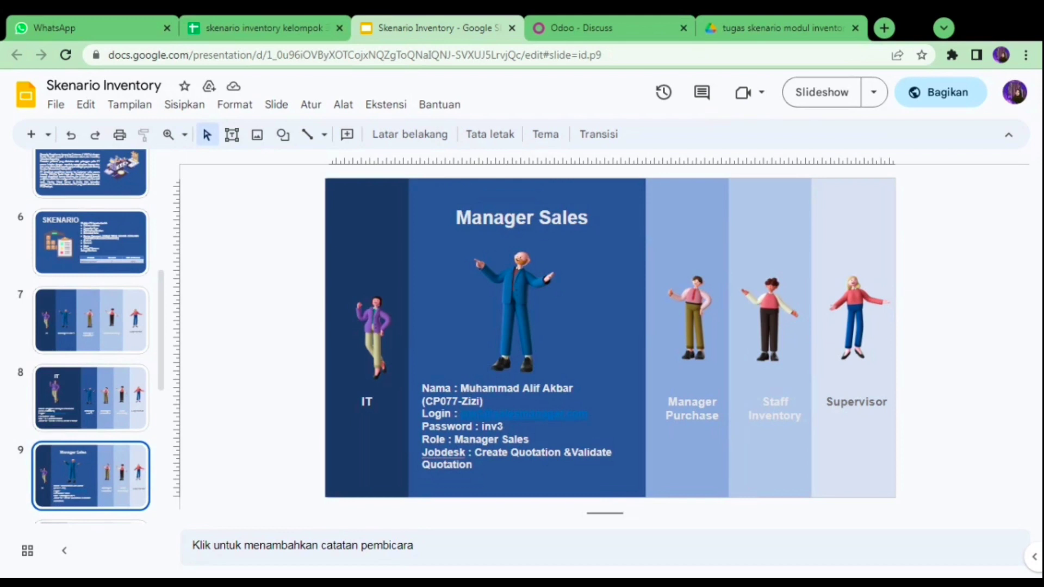
key(Down)
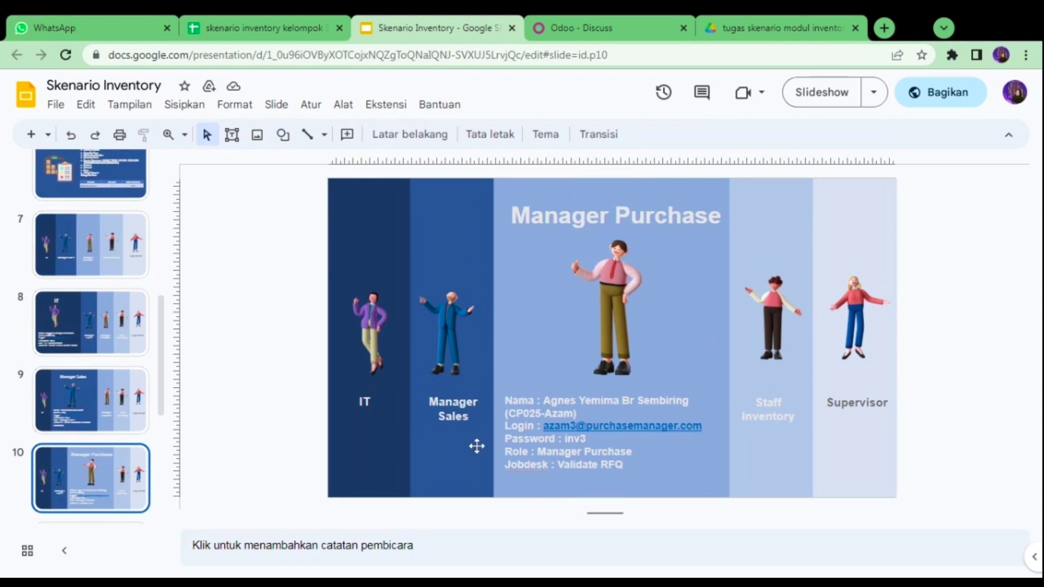
key(Down)
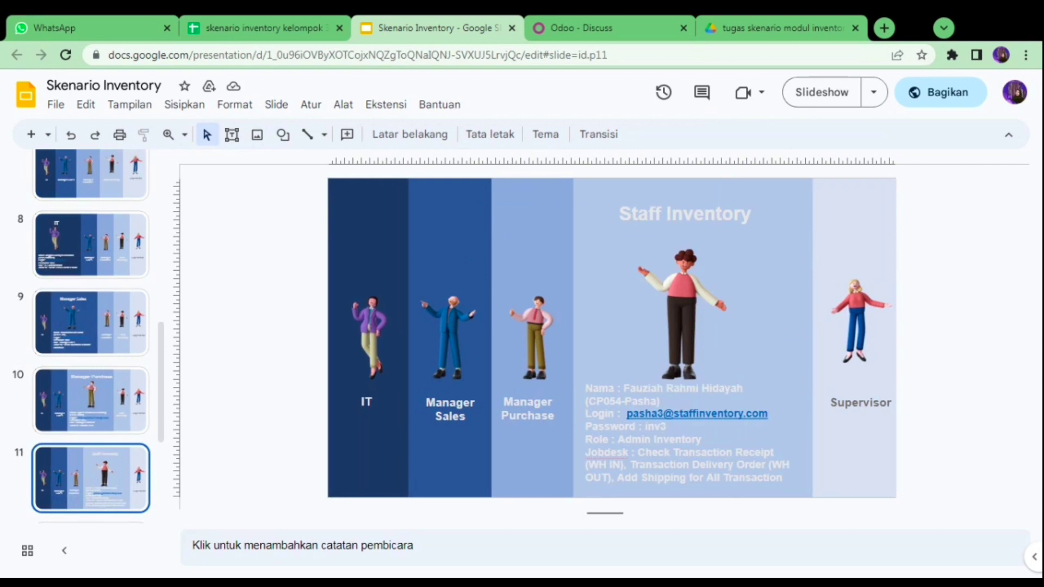
key(Down)
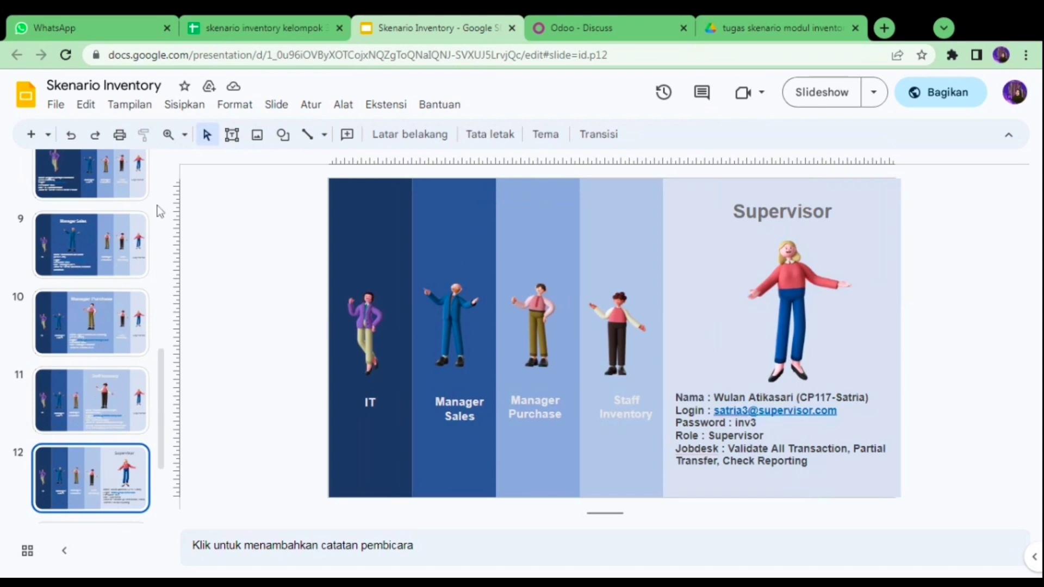
click(106, 174)
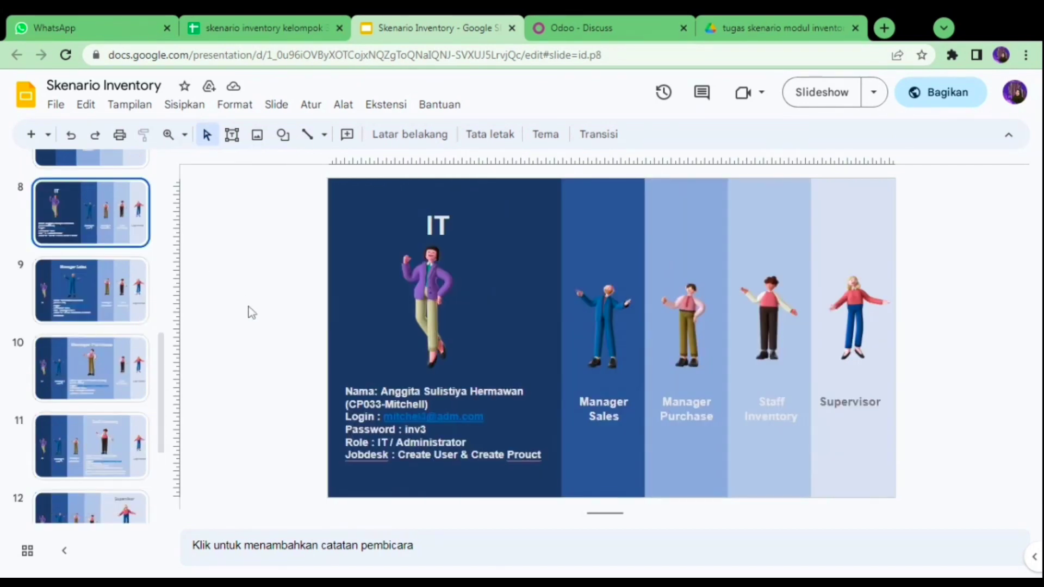
- Go to Odoo's Settings app from the app menu and open Manage Users
click(571, 24)
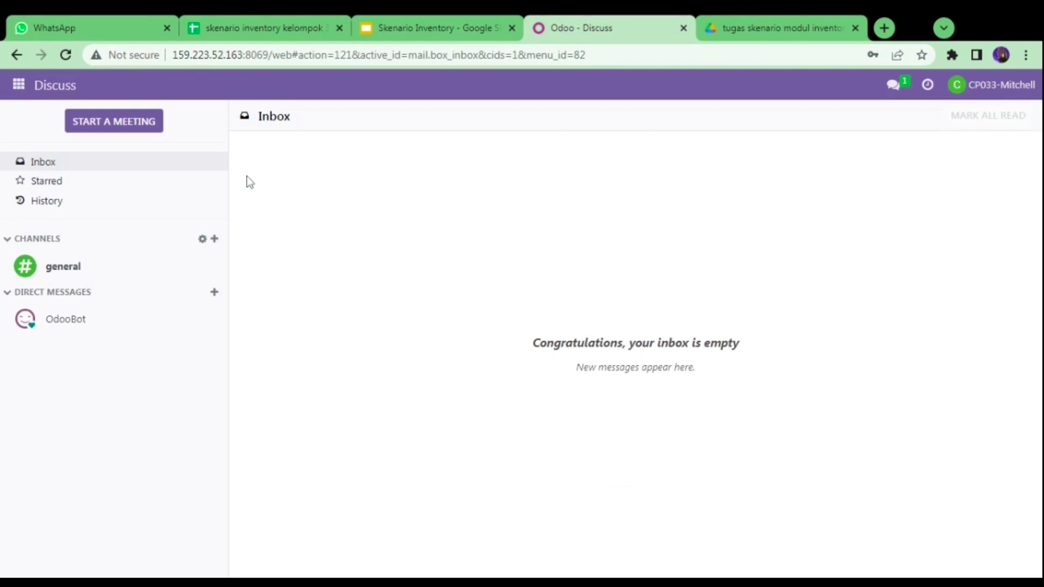
click(23, 91)
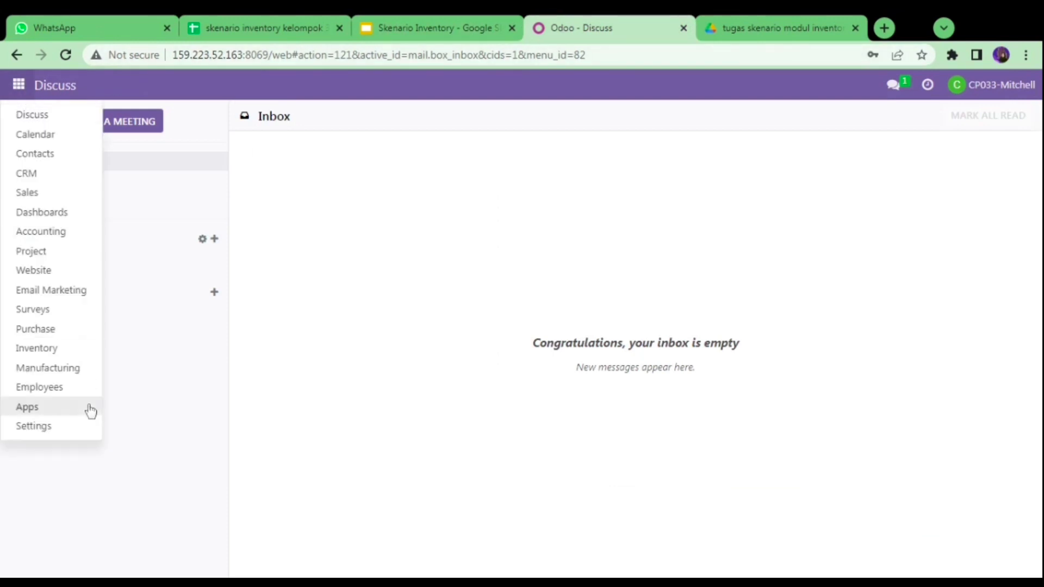
click(82, 429)
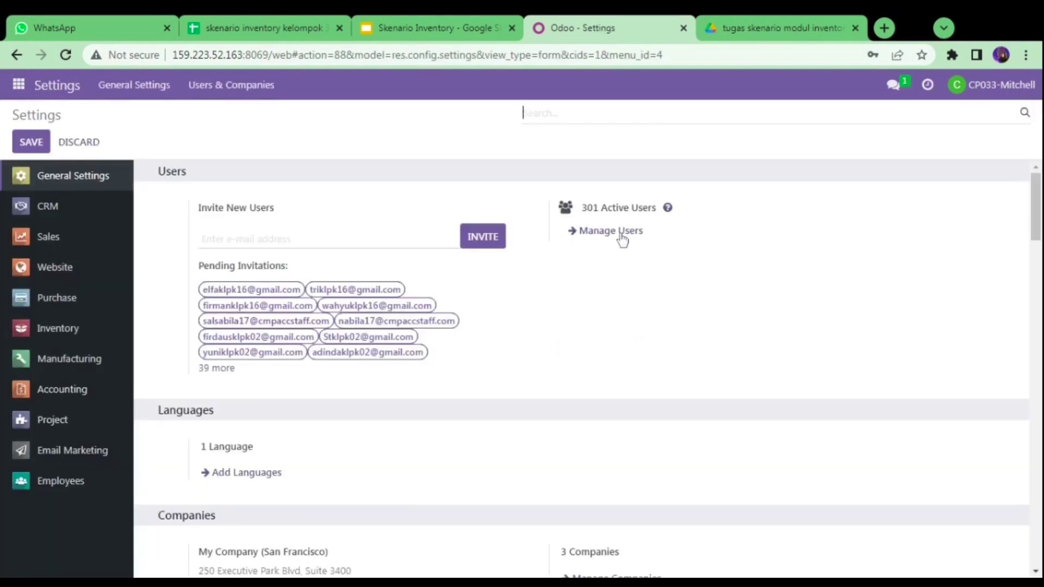
click(621, 234)
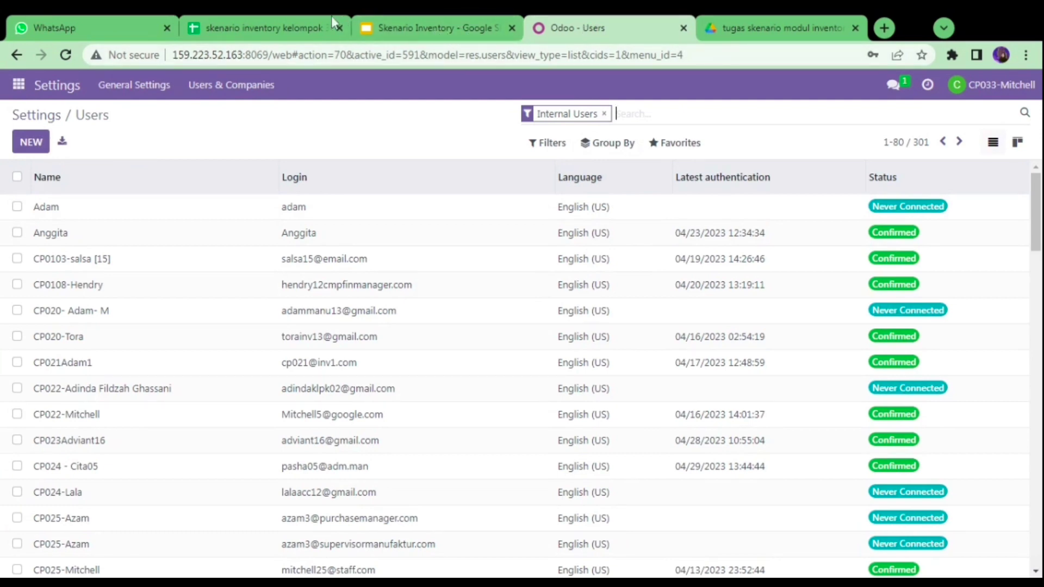
- Filter the Users list by the IT user's login from the spreadsheet and open that account
click(276, 18)
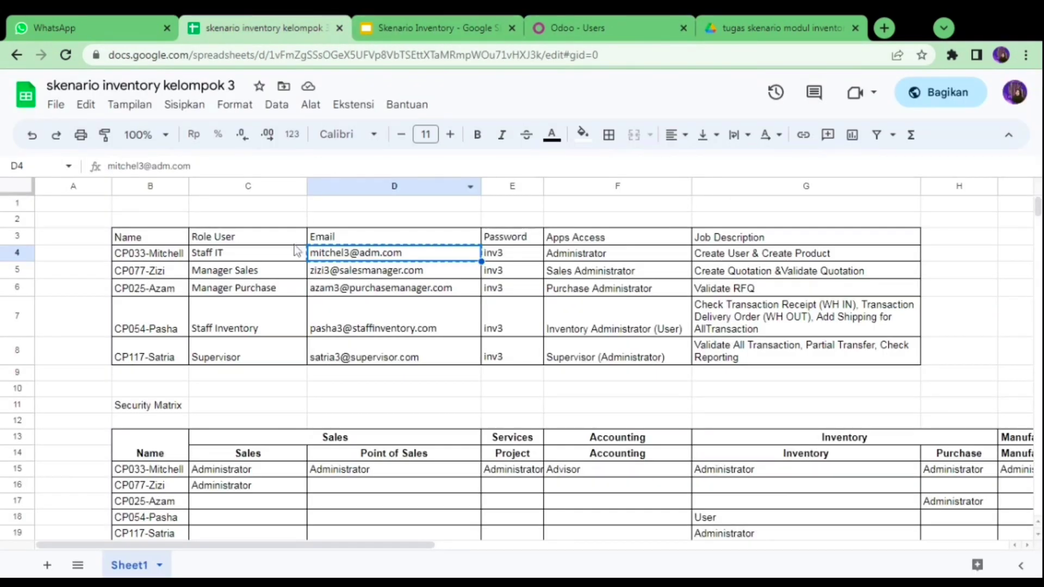
click(601, 15)
key(ctrl+v)
key(Return)
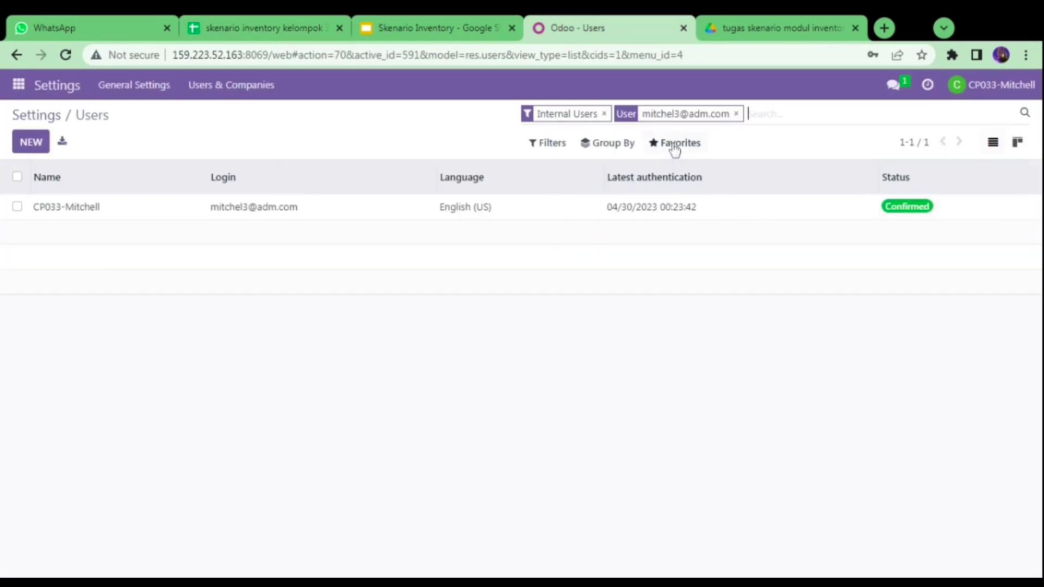
click(266, 211)
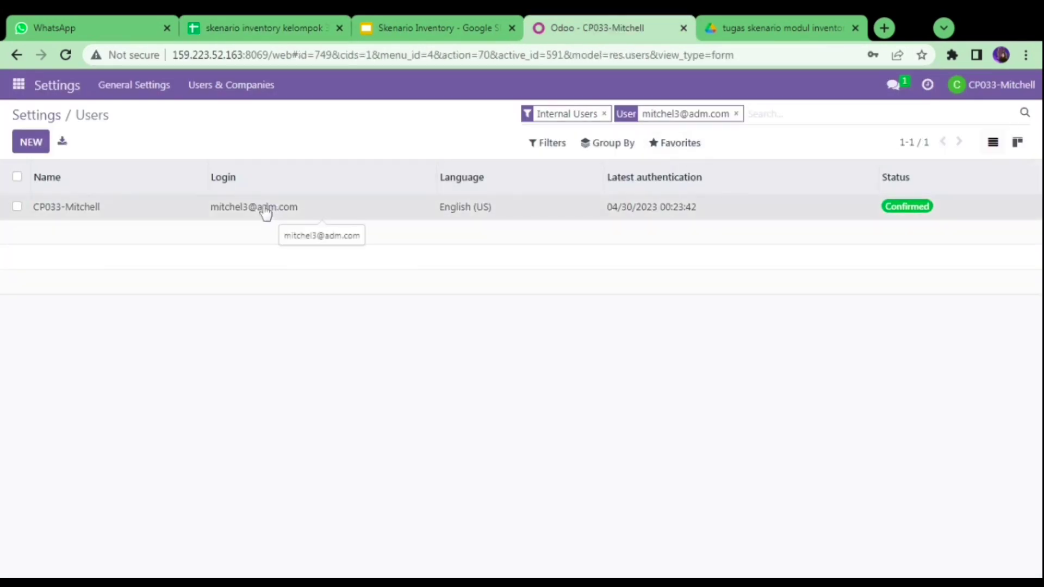
- Check the IT user's permissions row in the spreadsheet's access matrix
click(297, 22)
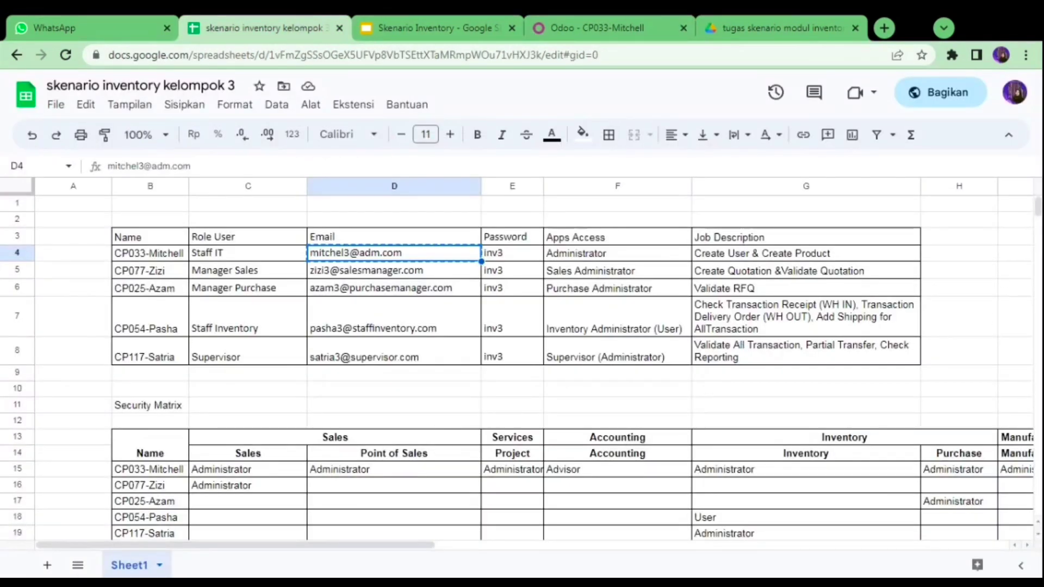
drag(1036, 202, 1037, 209)
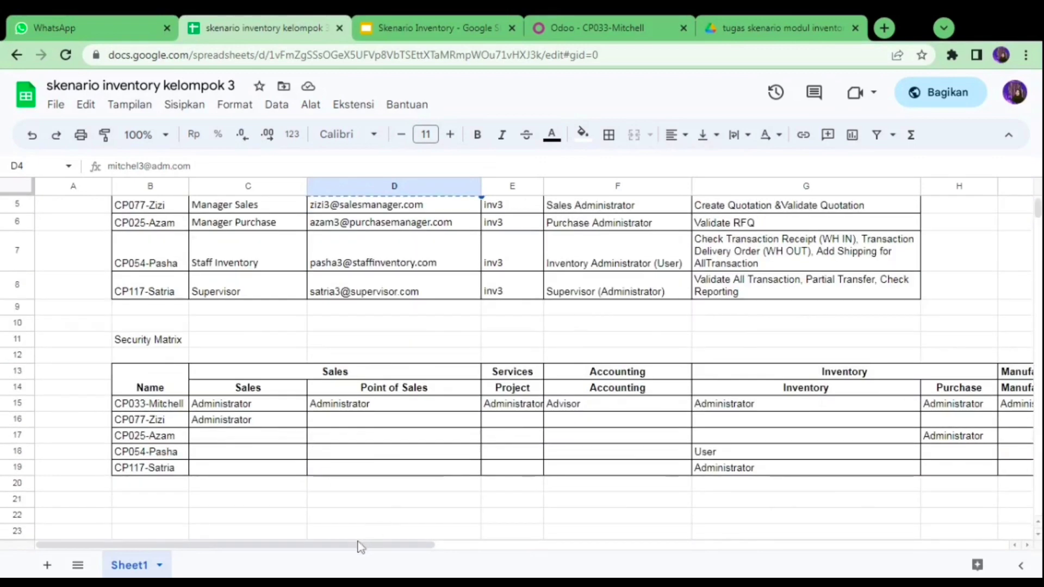
drag(359, 547, 380, 548)
click(283, 409)
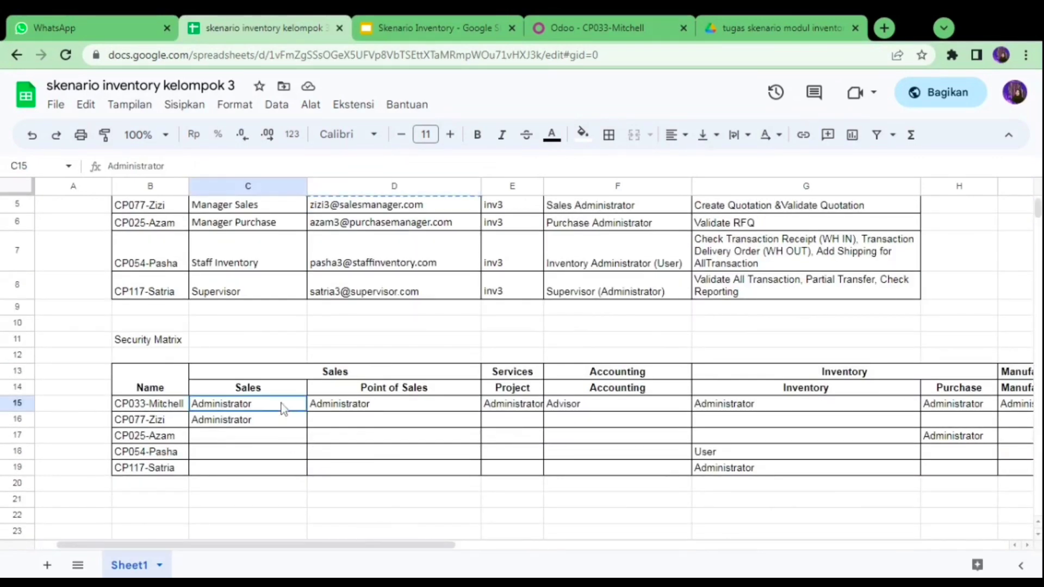
key(Right)
key(Right)
key(Right)
key(Right)
key(Right)
key(Right)
key(Right)
key(Right)
key(Right)
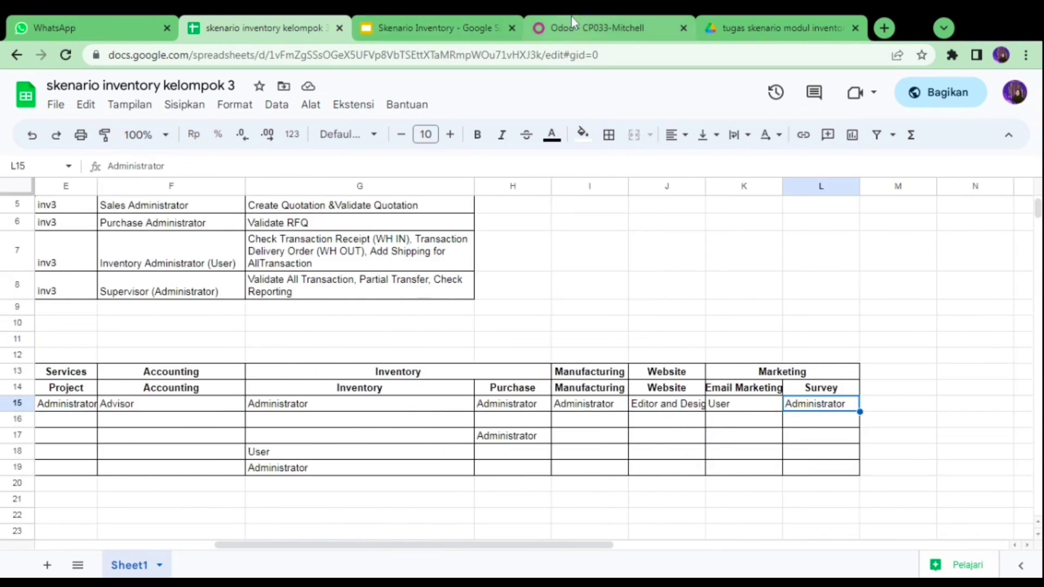
- Review the IT user's Access Rights in Odoo and return to the filtered Users list
click(571, 15)
scroll(967, 332, down, 2)
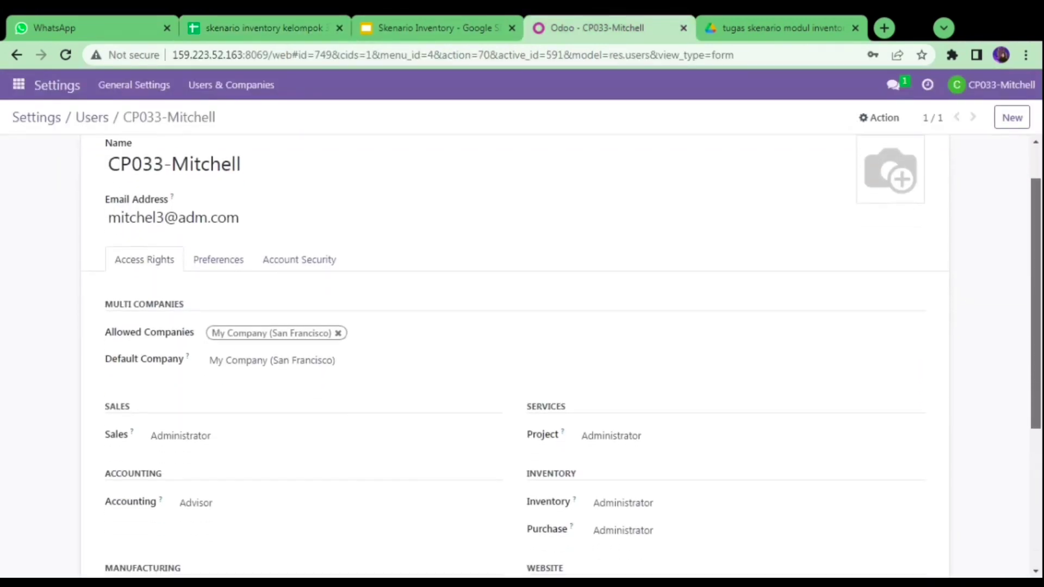
scroll(1041, 441, down, 4)
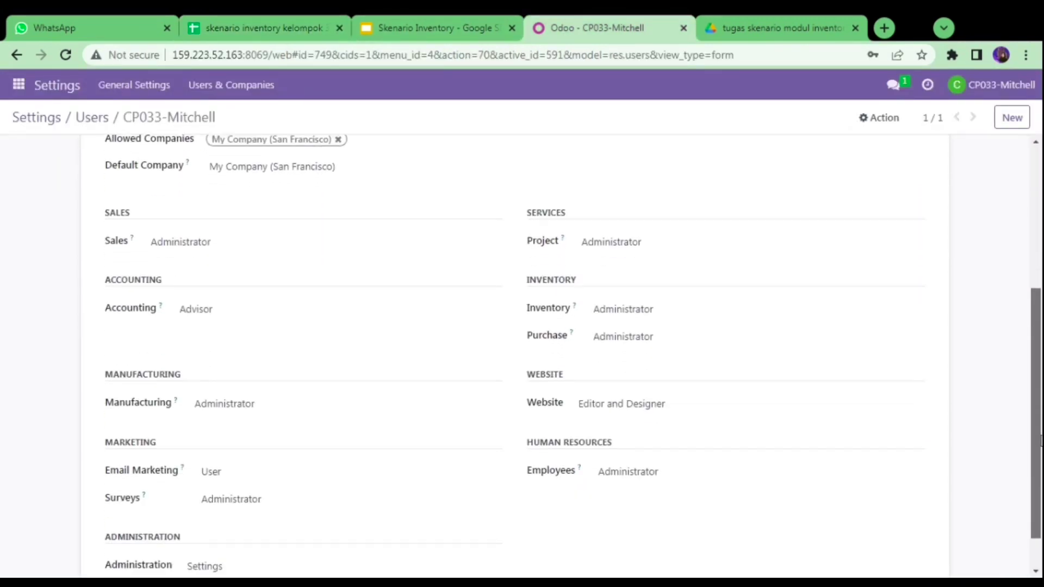
scroll(1041, 440, down, 1)
scroll(1041, 443, down, 1)
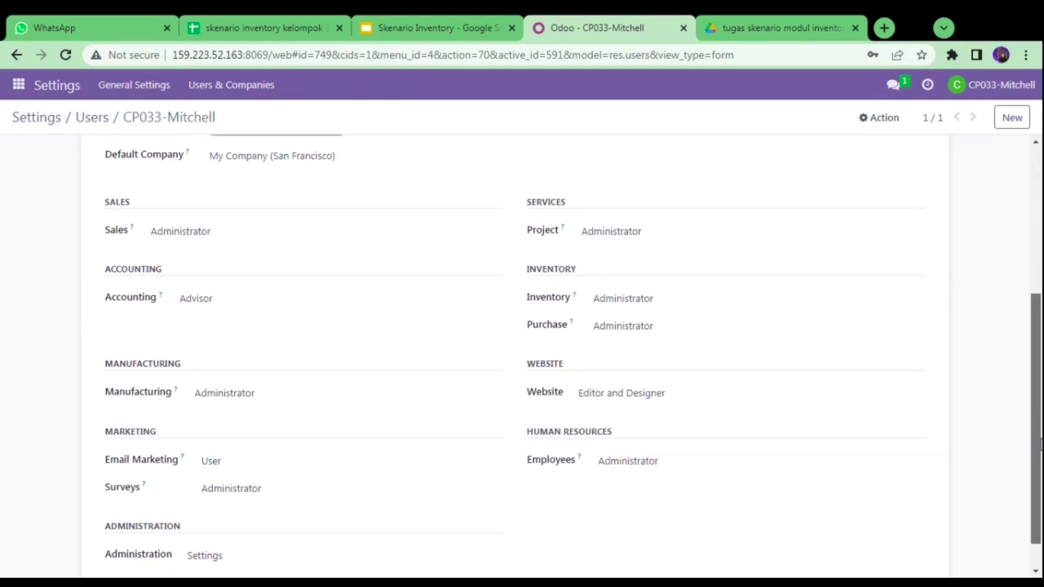
drag(1040, 445, 1040, 454)
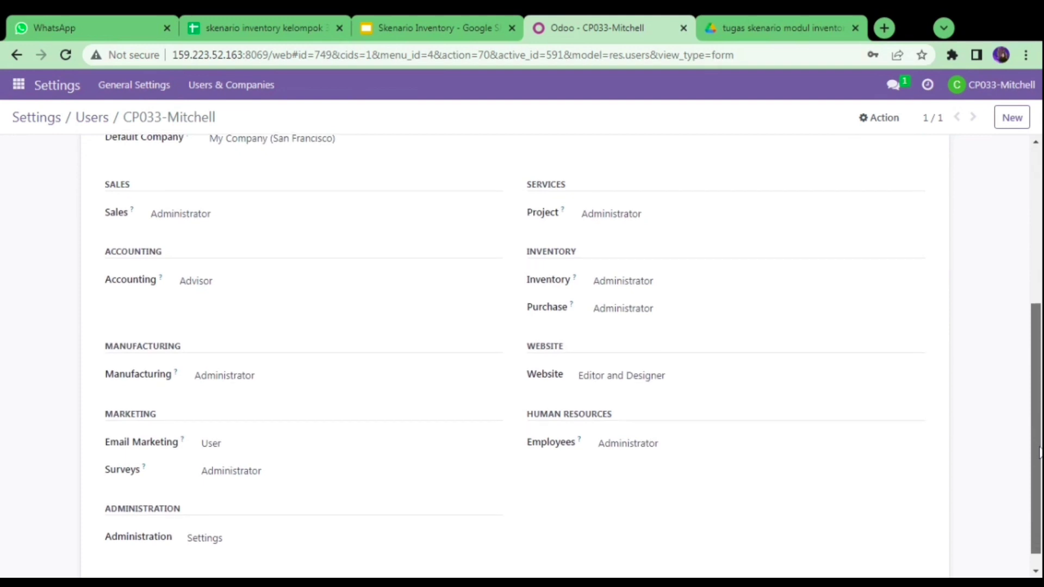
drag(1040, 449, 243, 123)
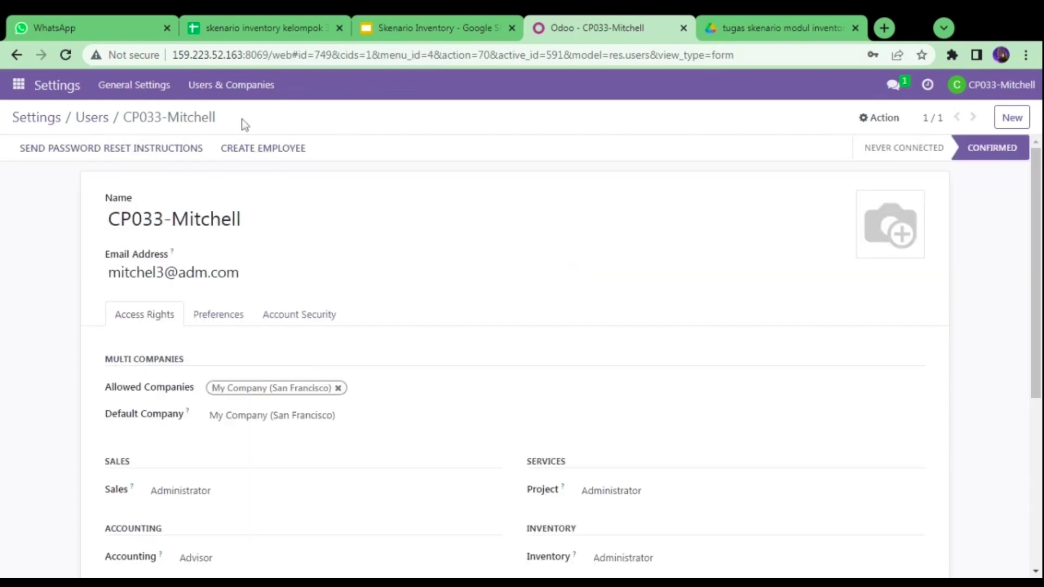
click(89, 117)
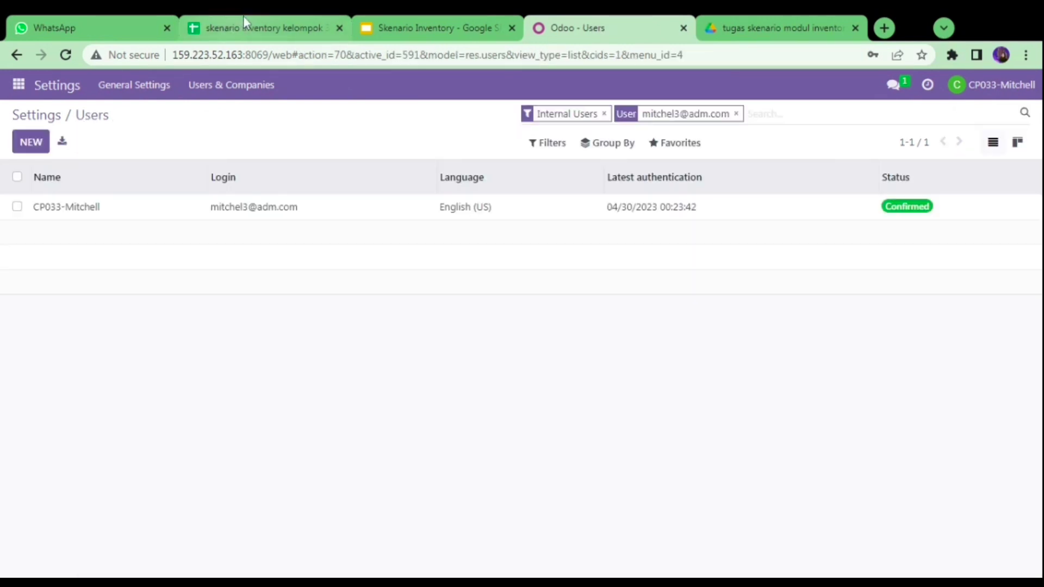
- Add the sales manager's login from cell D5 to the Users search
click(296, 22)
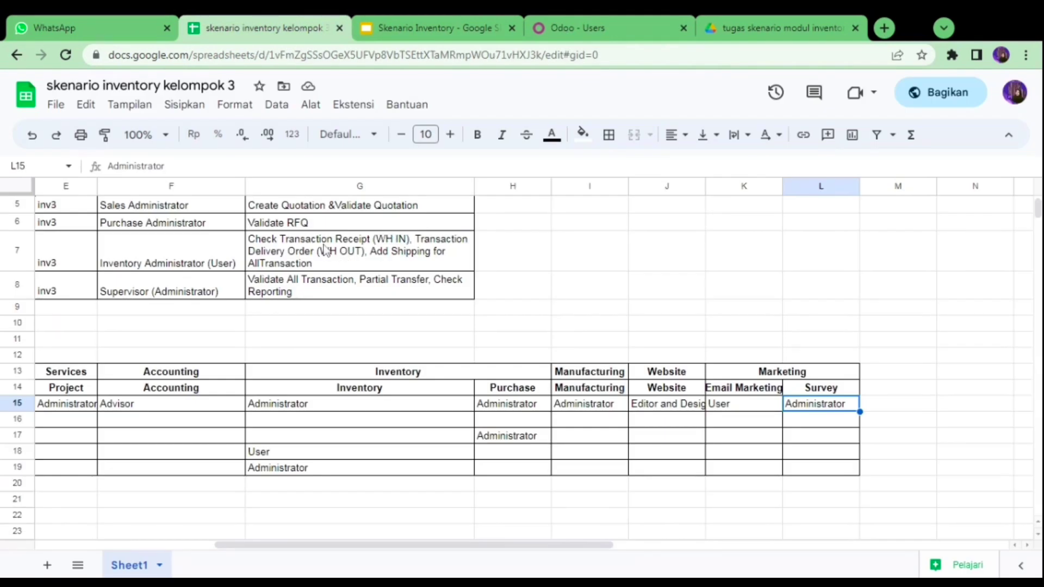
key(Left)
key(Left)
key(Left)
key(Left)
key(Left)
key(Left)
key(Left)
key(Left)
key(Left)
key(Left)
key(Left)
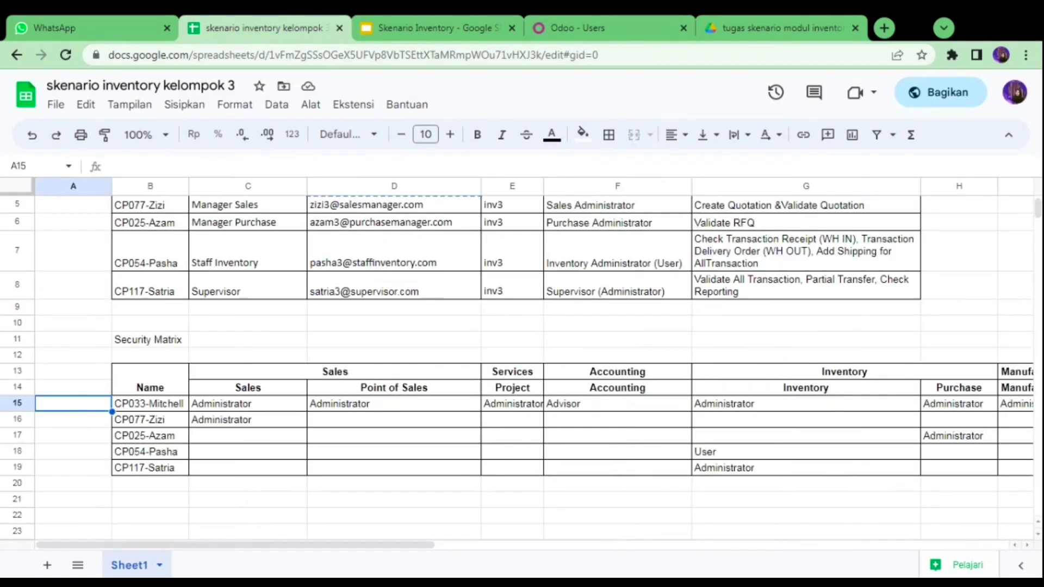
key(Up)
key(Up)
key(Up)
key(Up)
key(Up)
key(Up)
key(Up)
key(Up)
key(Up)
key(Up)
key(Up)
key(Up)
key(Up)
key(Up)
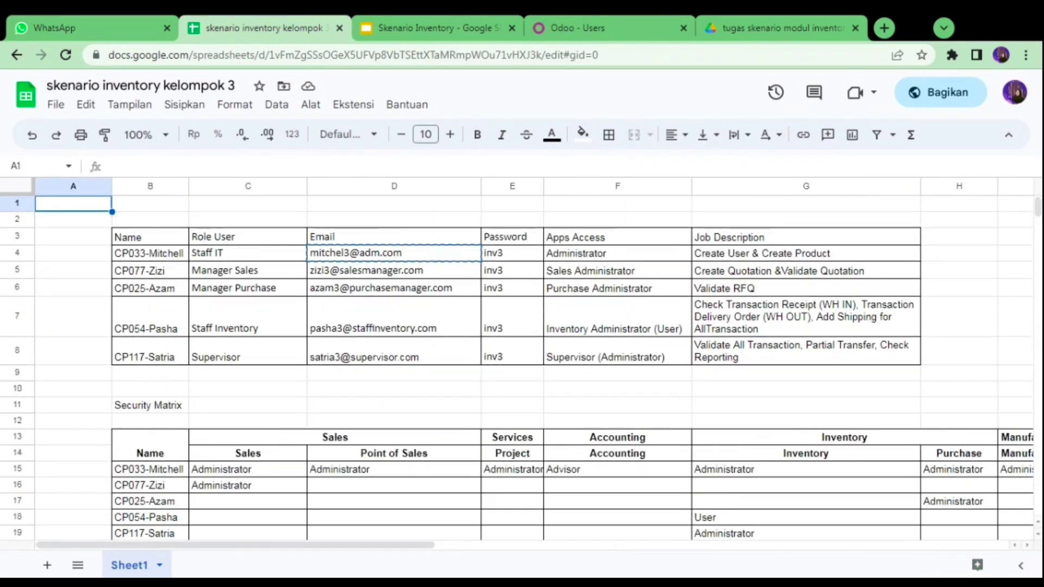
click(370, 271)
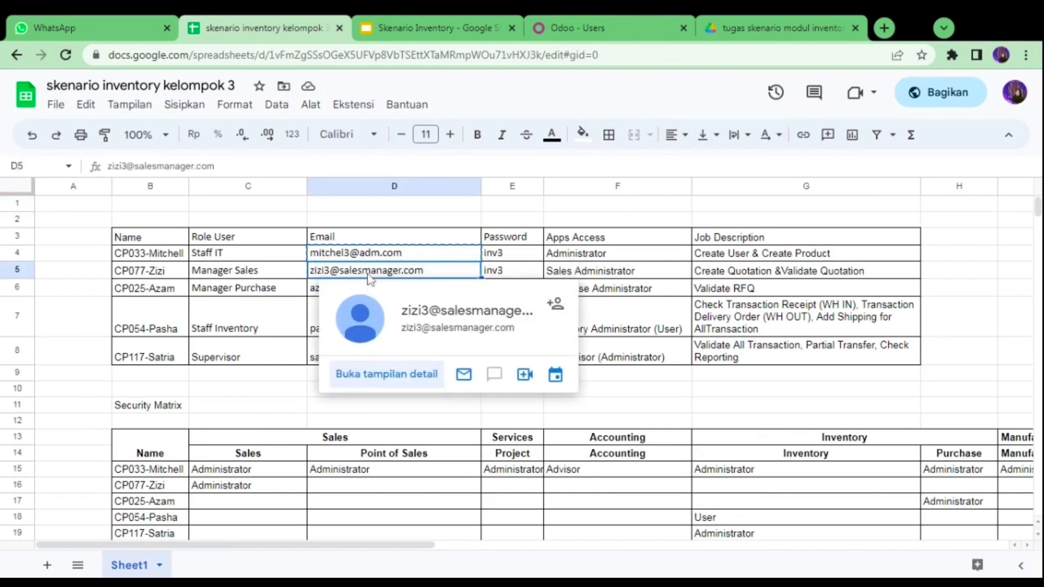
click(555, 27)
key(ctrl+v)
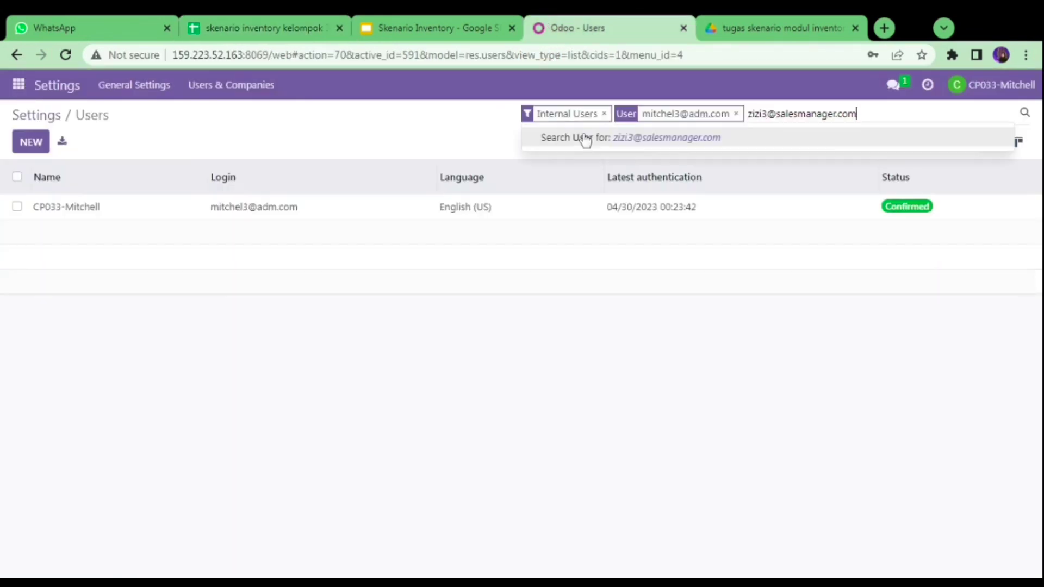
click(585, 139)
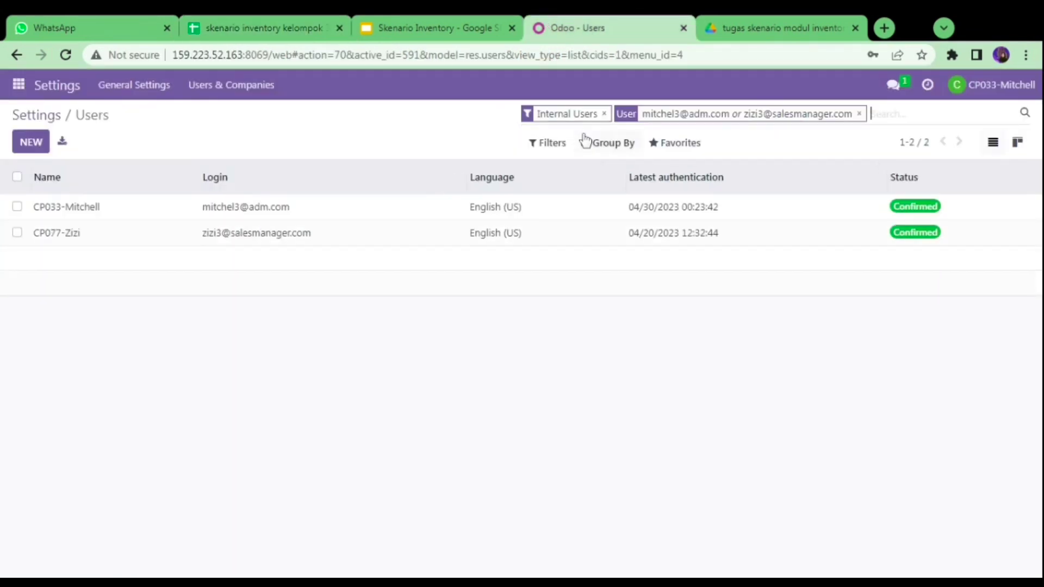
- Review the sales manager's CP077-Zizi account form, then go back to the Users list
click(263, 247)
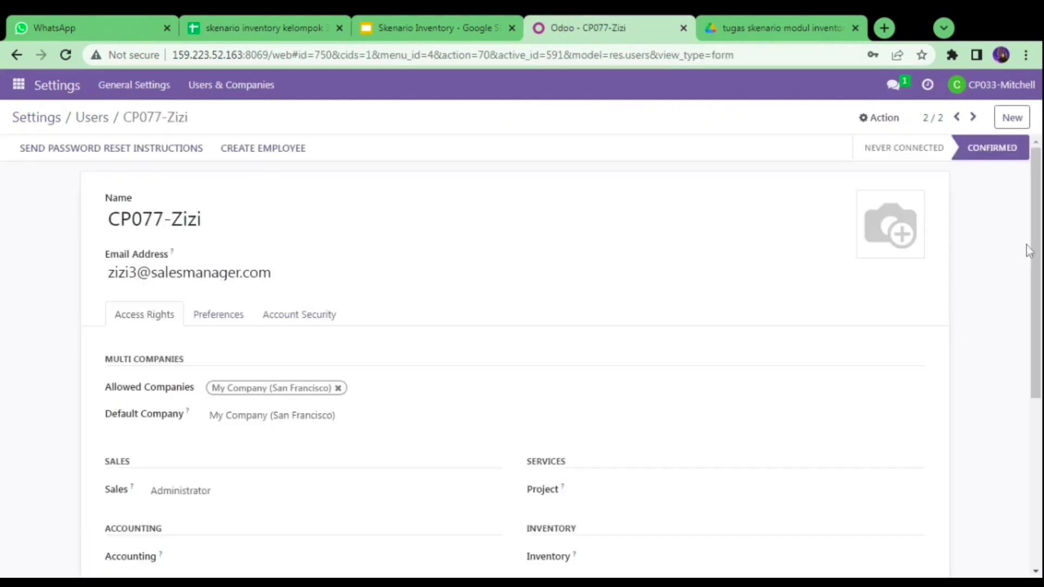
drag(1037, 246, 1039, 359)
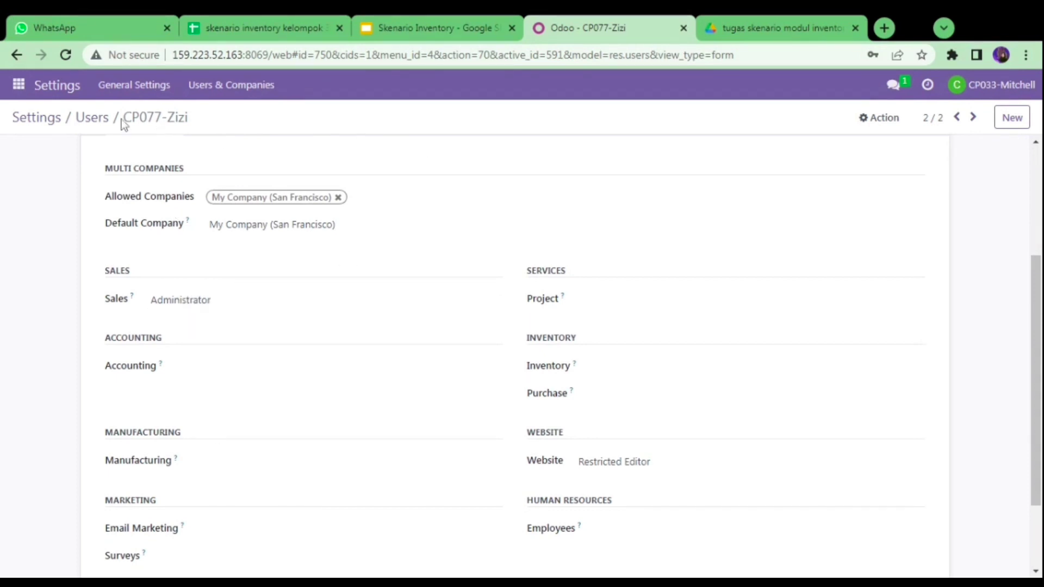
click(102, 121)
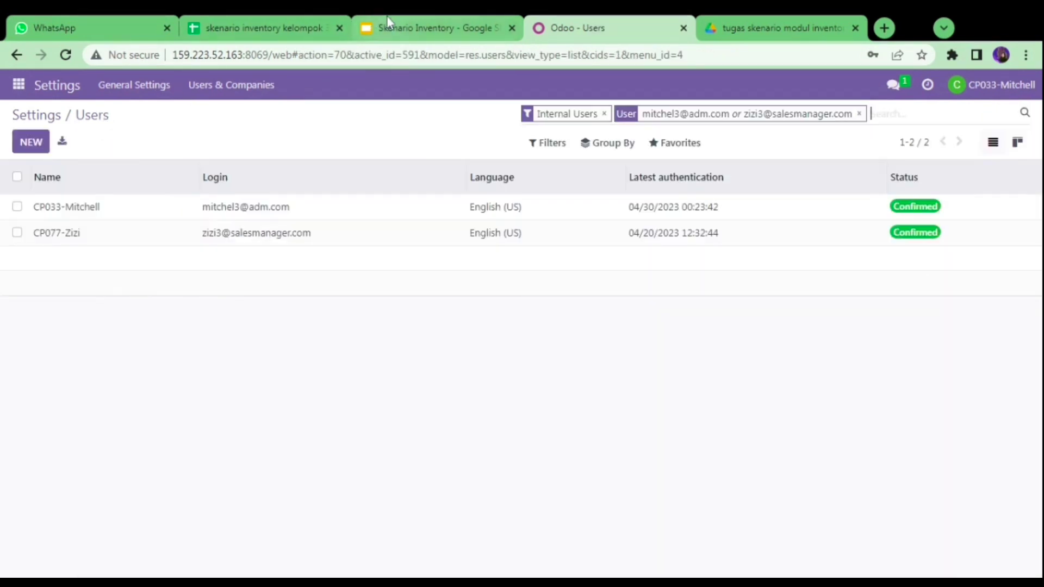
- Copy the purchase manager's email from D6 and add it to the Users filter
click(276, 23)
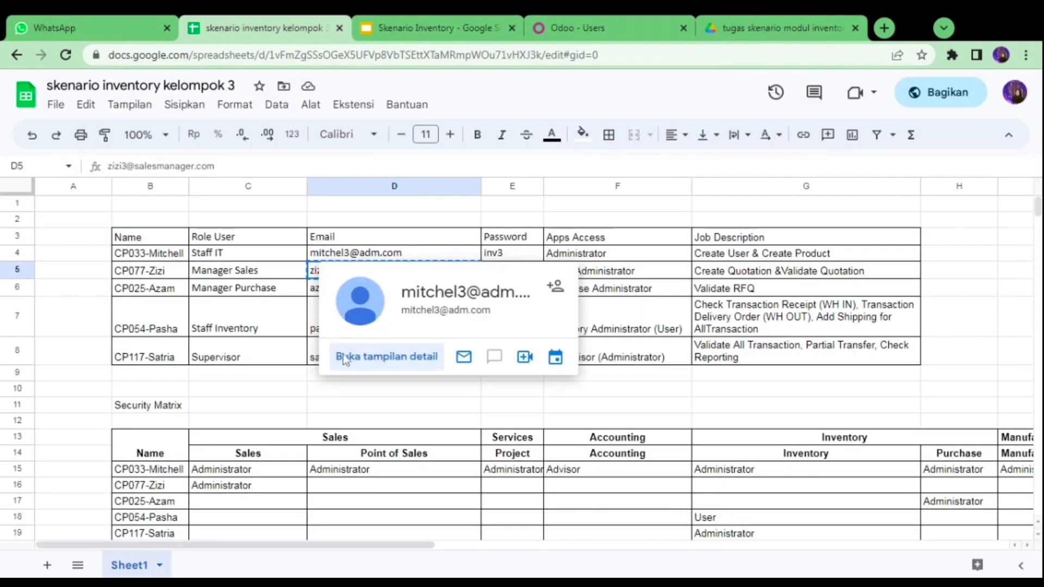
click(381, 288)
key(ctrl+c)
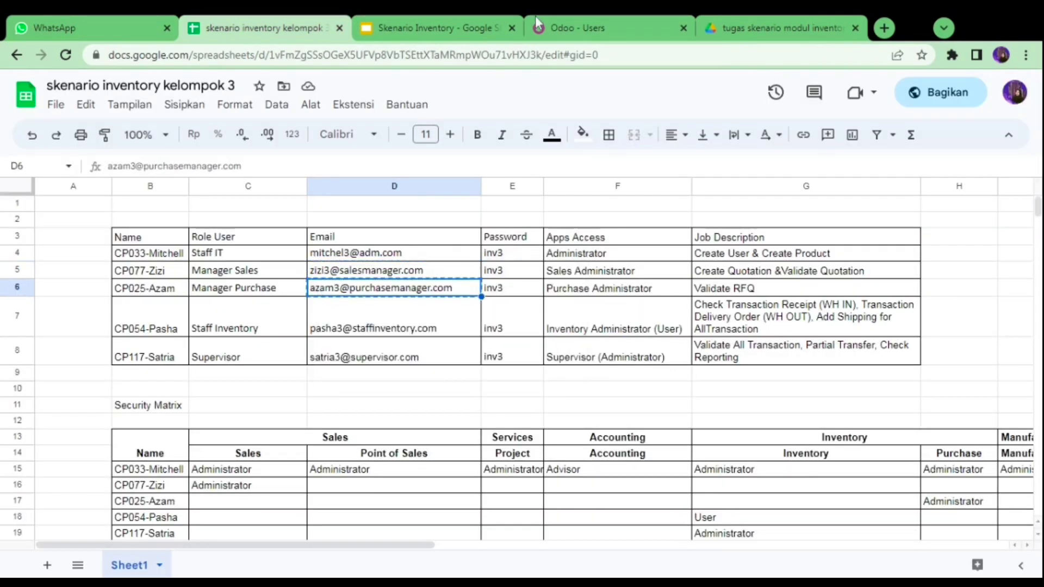
click(536, 15)
key(ctrl+v)
key(Return)
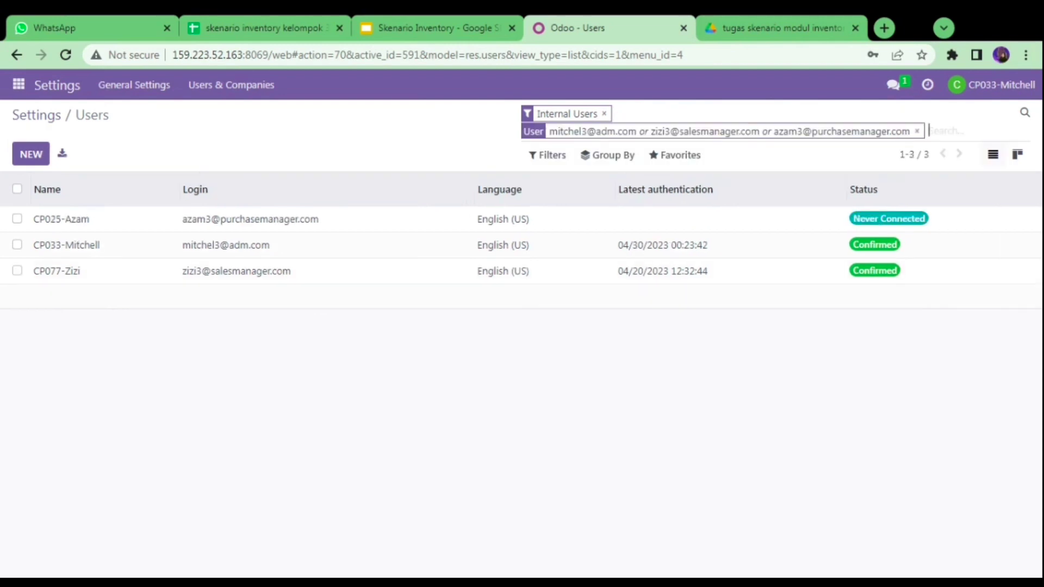
- Confirm CP025-Azam has Purchase Administrator rights, return to the list, and select the D7 email
click(303, 224)
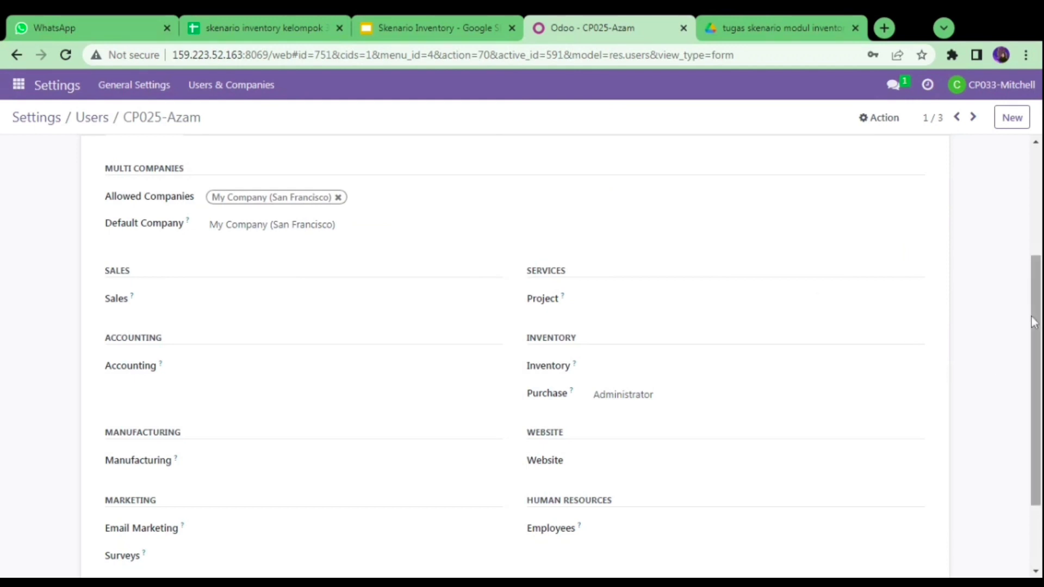
scroll(1035, 326, down, 1)
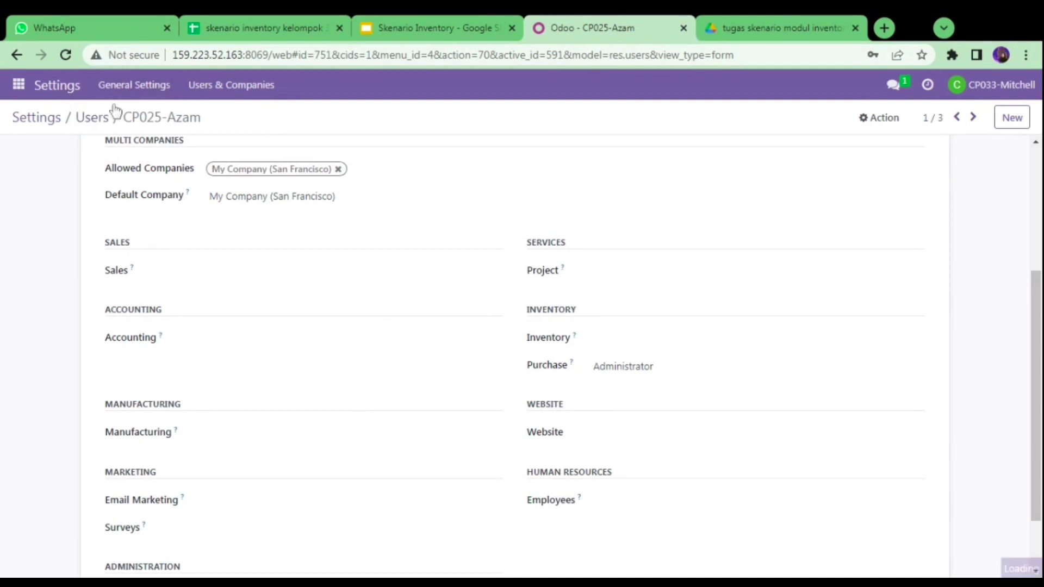
click(87, 118)
click(243, 26)
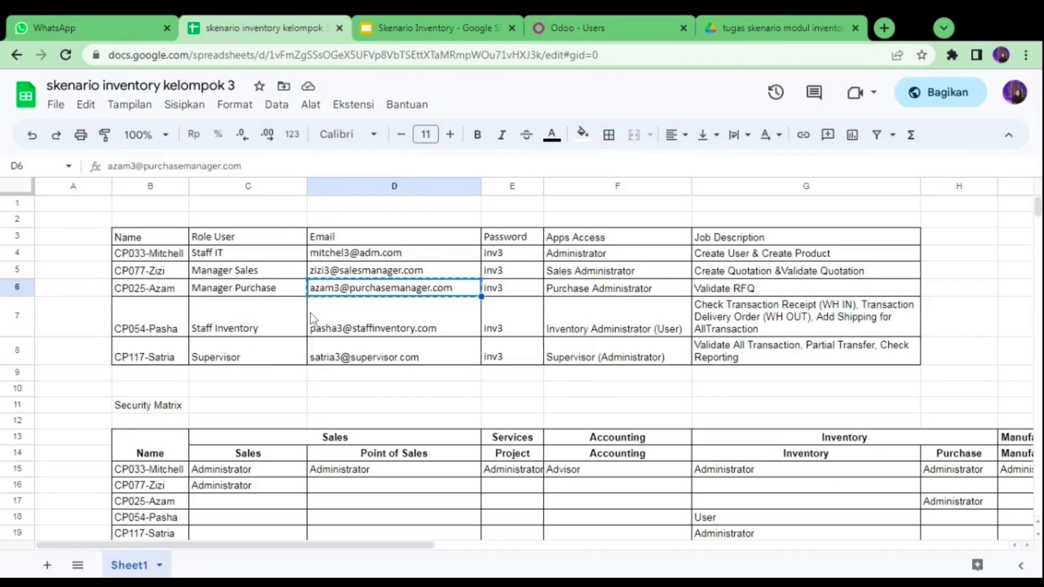
click(311, 313)
- Add the inventory staff email to the Users filter and review that user's record
click(539, 16)
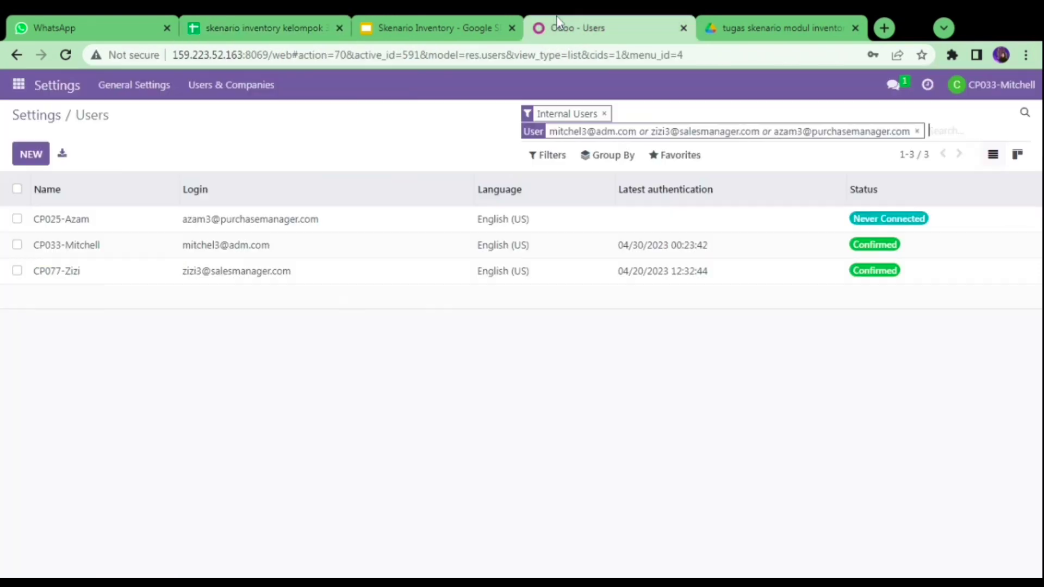
key(ctrl+v)
key(Return)
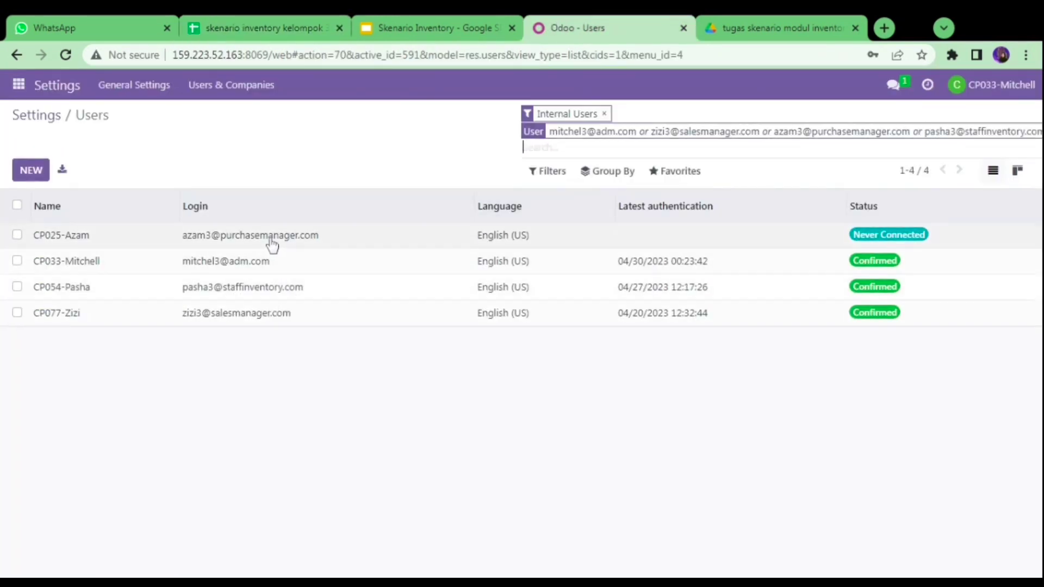
click(254, 293)
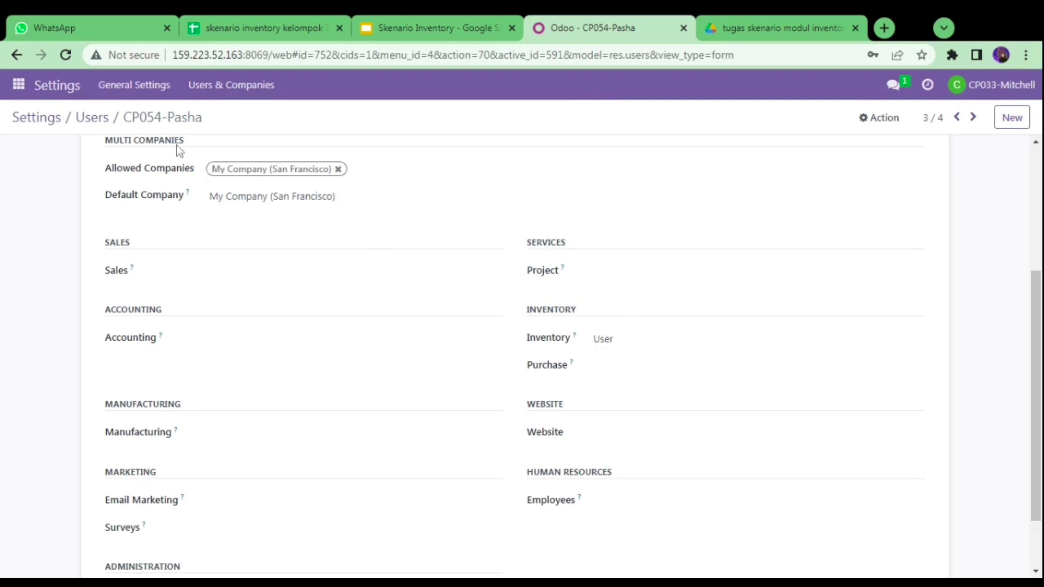
click(95, 120)
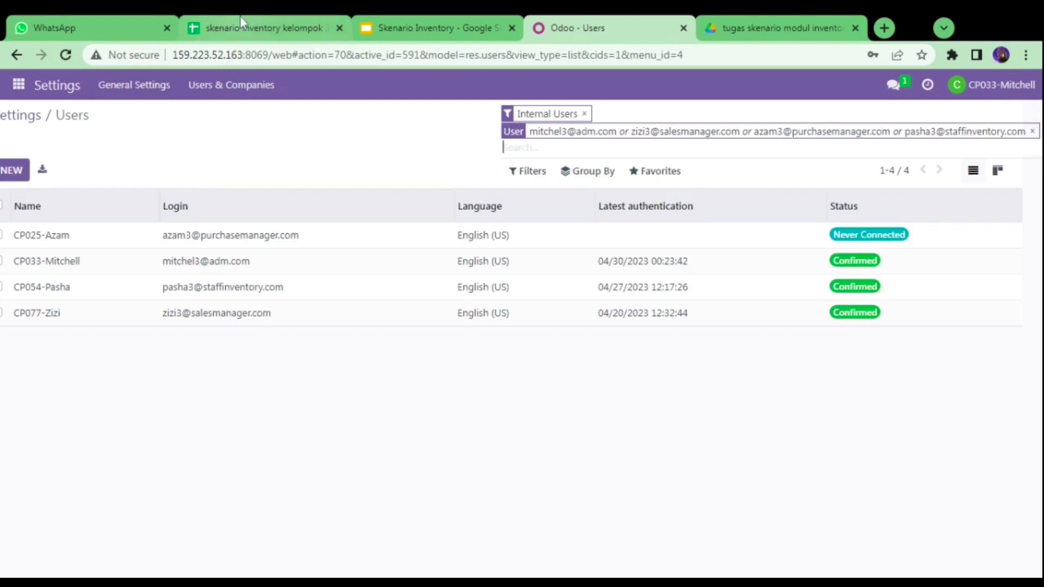
- Add the supervisor's D8 email to the filter, review their record, then go to the slides
click(245, 26)
click(359, 359)
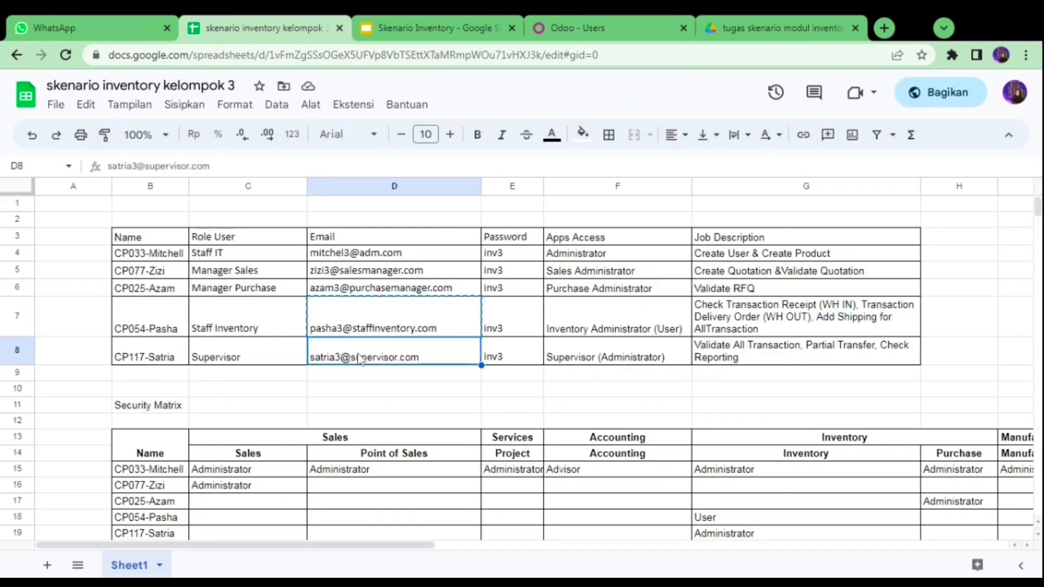
key(ctrl+c)
click(557, 25)
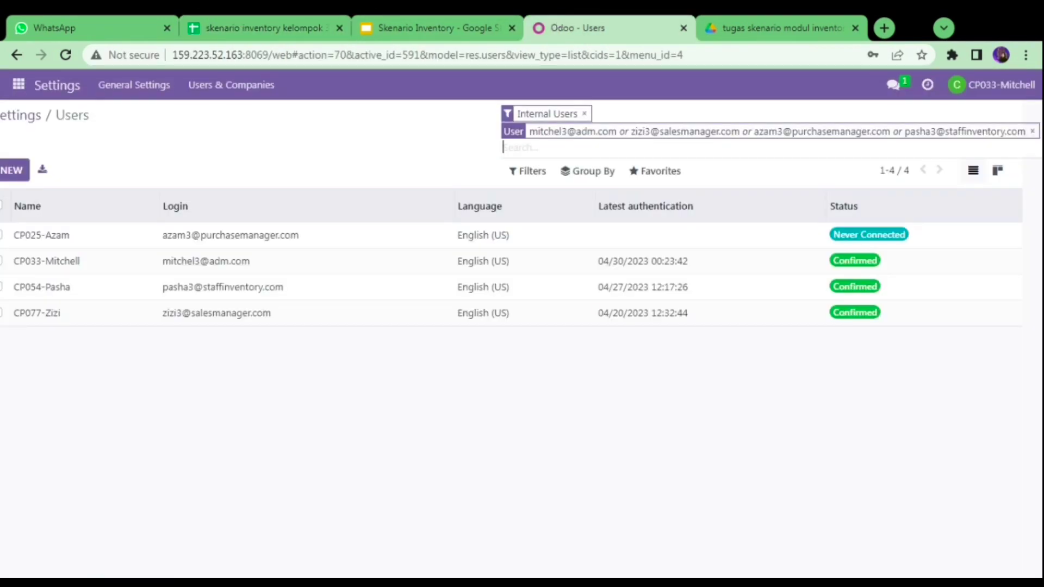
key(ctrl+v)
key(Return)
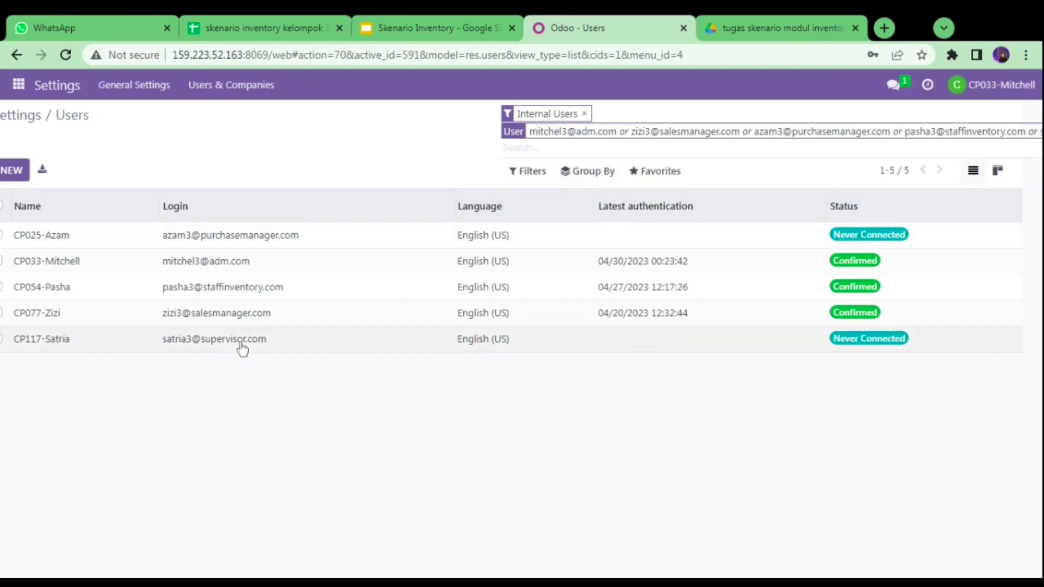
click(240, 340)
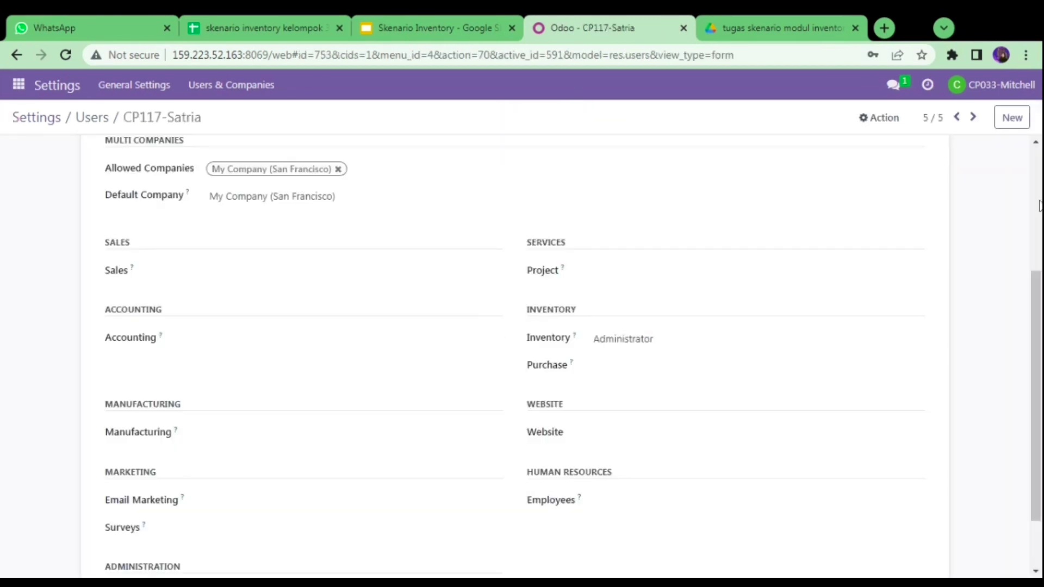
drag(1038, 322, 1040, 340)
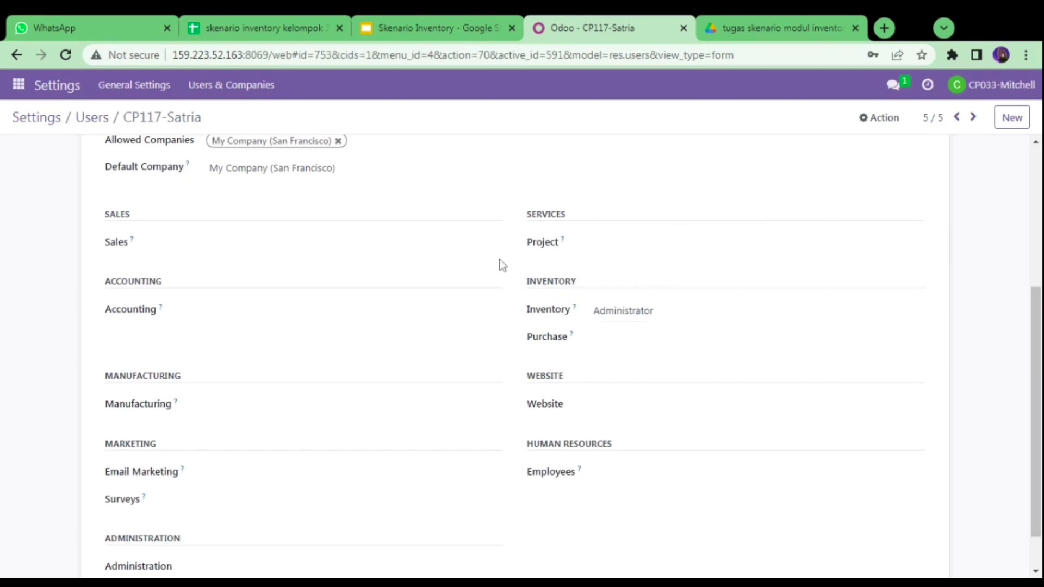
click(102, 129)
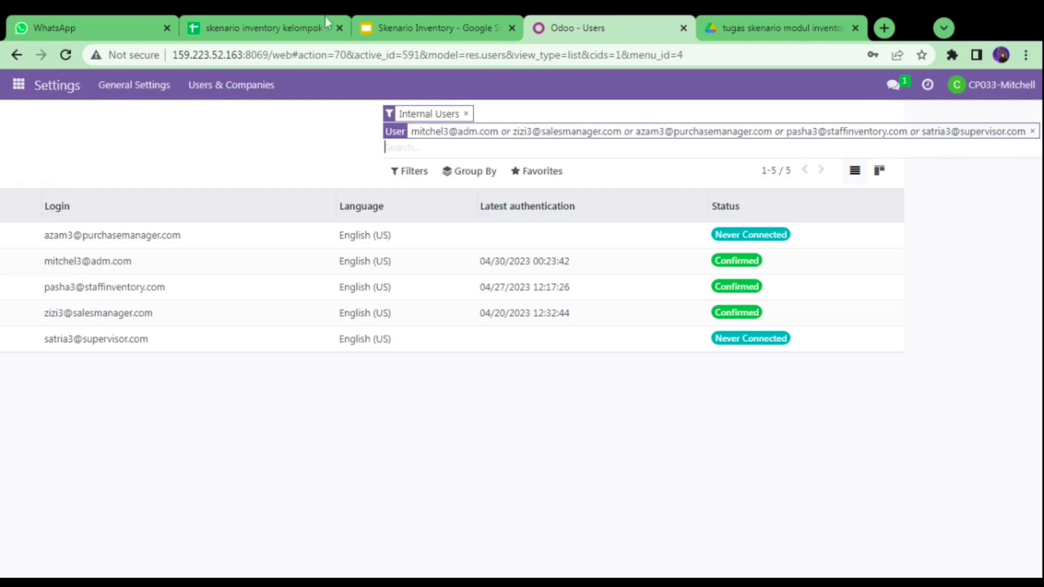
click(393, 22)
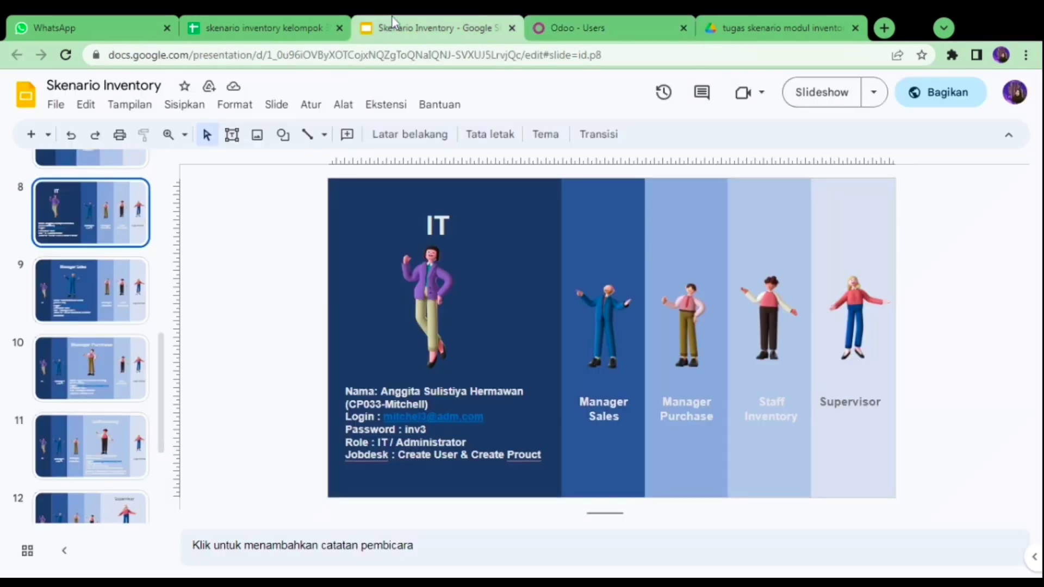
- Show slide 13's Create Product table, then return to Odoo's Purchase Products page
click(563, 22)
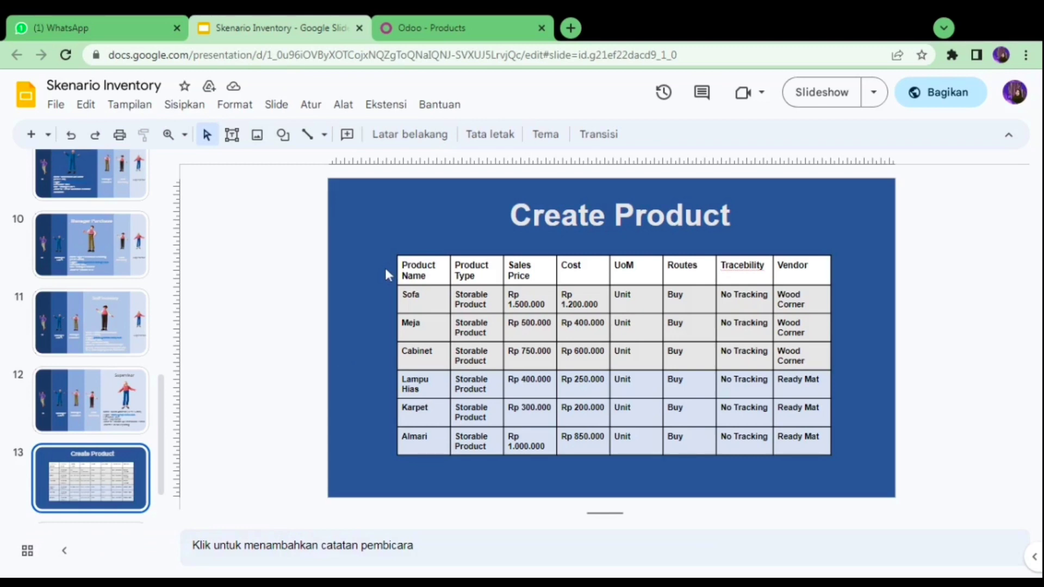
click(433, 21)
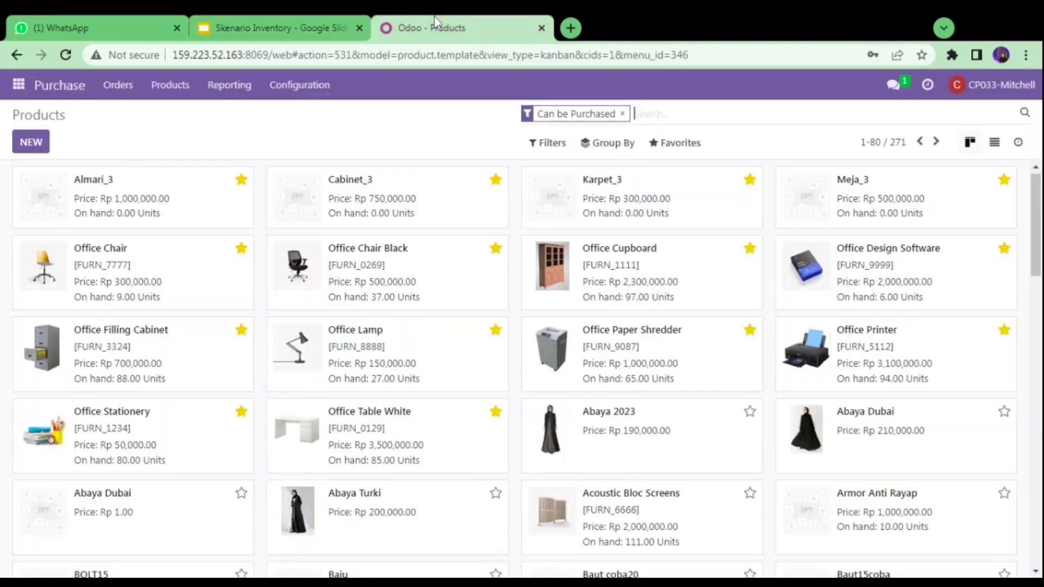
- Create a new Storable Product named Sofa_3 using the slide's product table
click(31, 142)
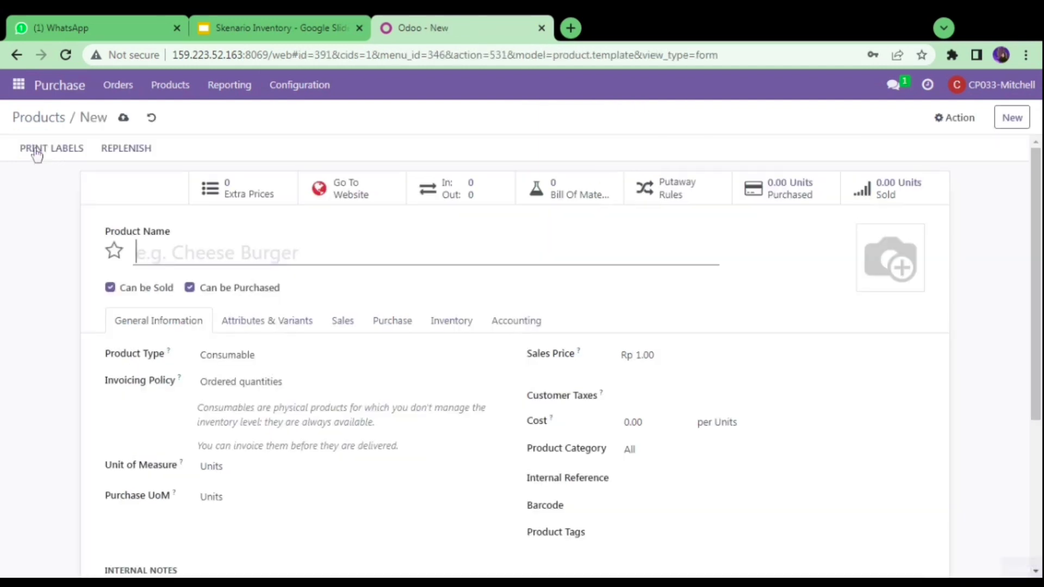
click(261, 18)
click(433, 19)
text(S)
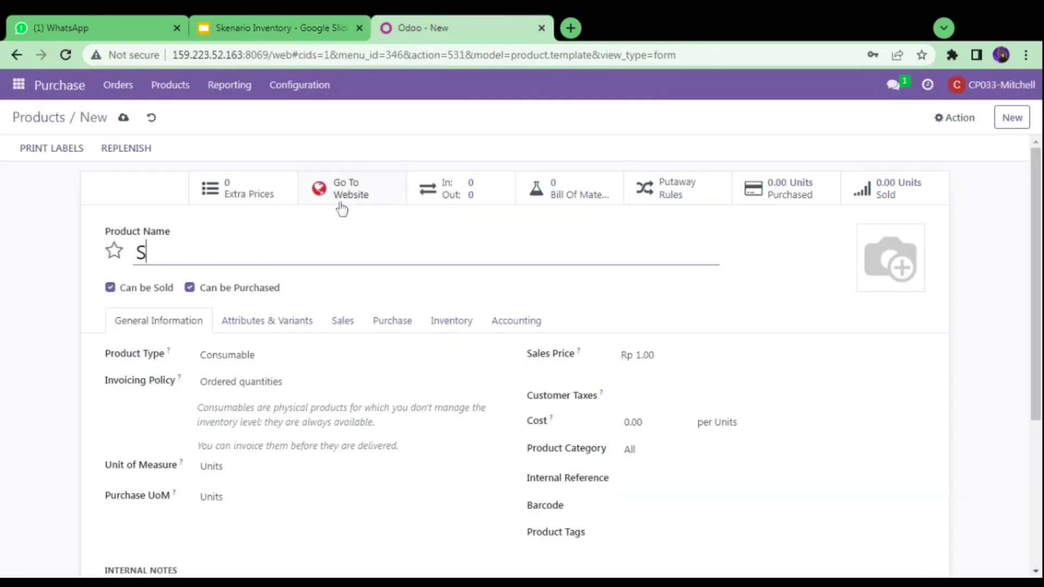
text(ofa_3)
click(290, 25)
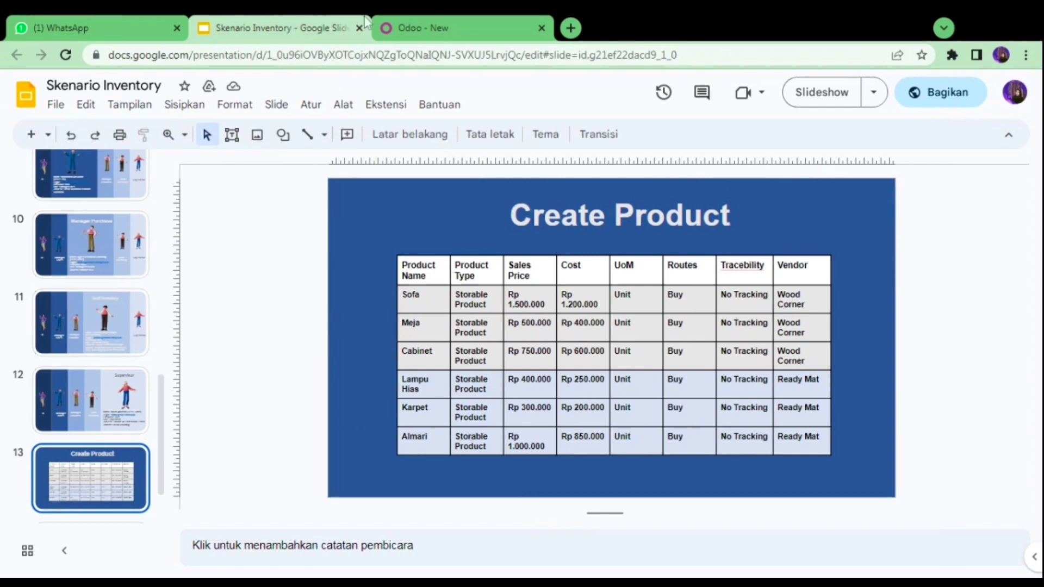
click(427, 24)
click(325, 372)
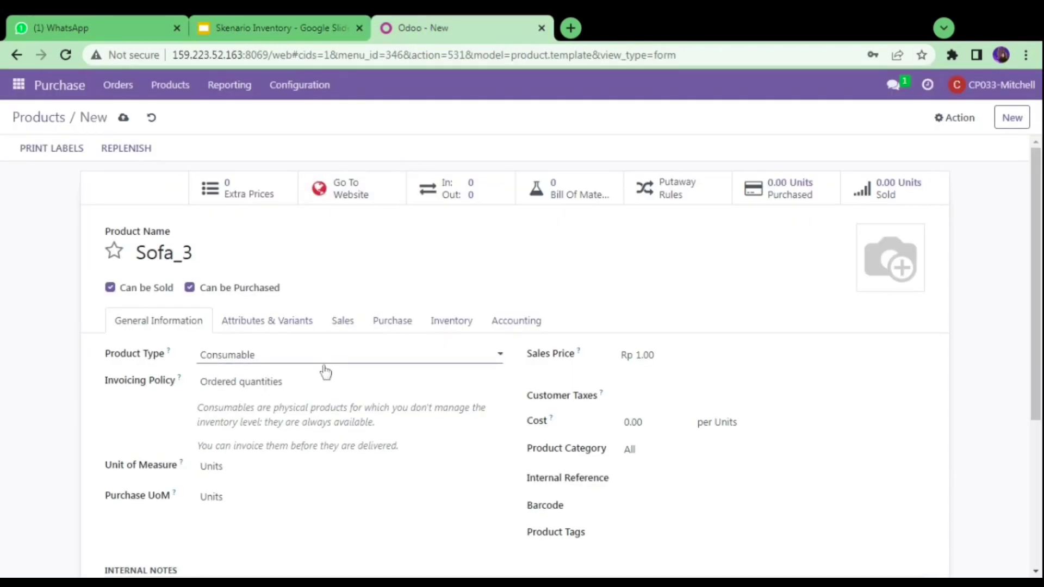
click(322, 400)
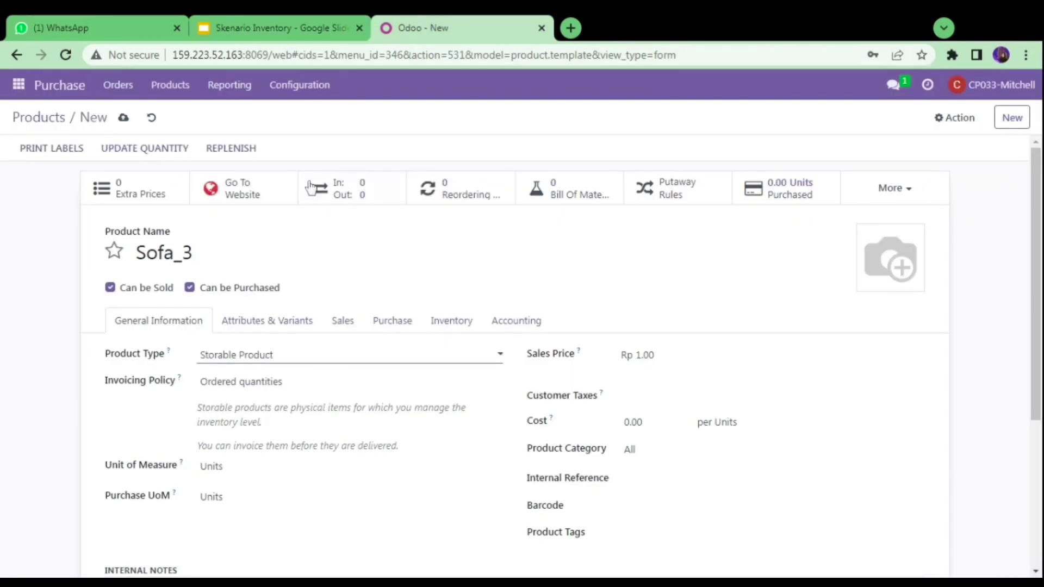
click(285, 22)
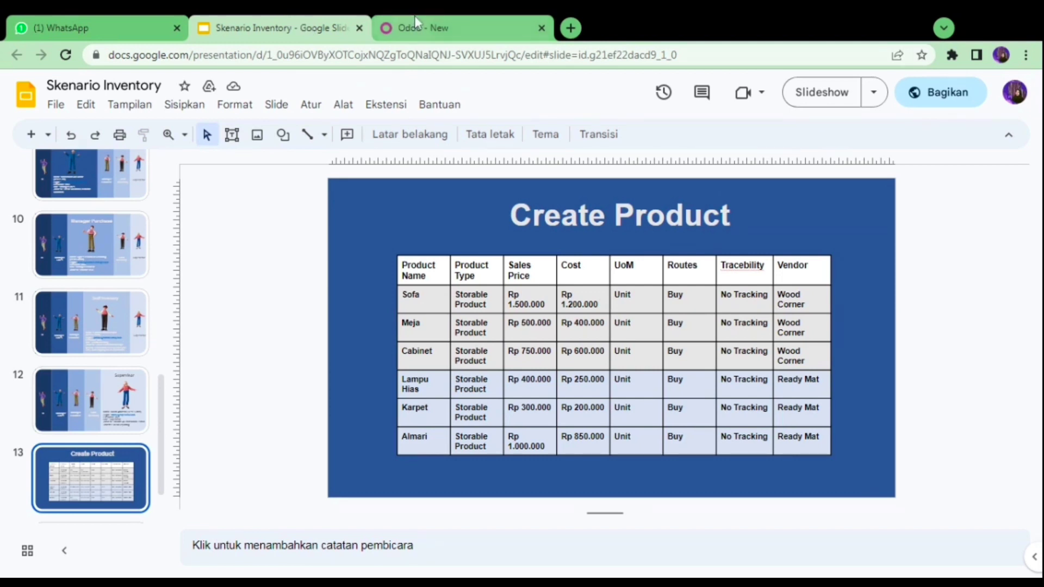
click(445, 23)
- Set Sofa_3's sales price to 1500000 and cost to 1,200,000
double_click(646, 355)
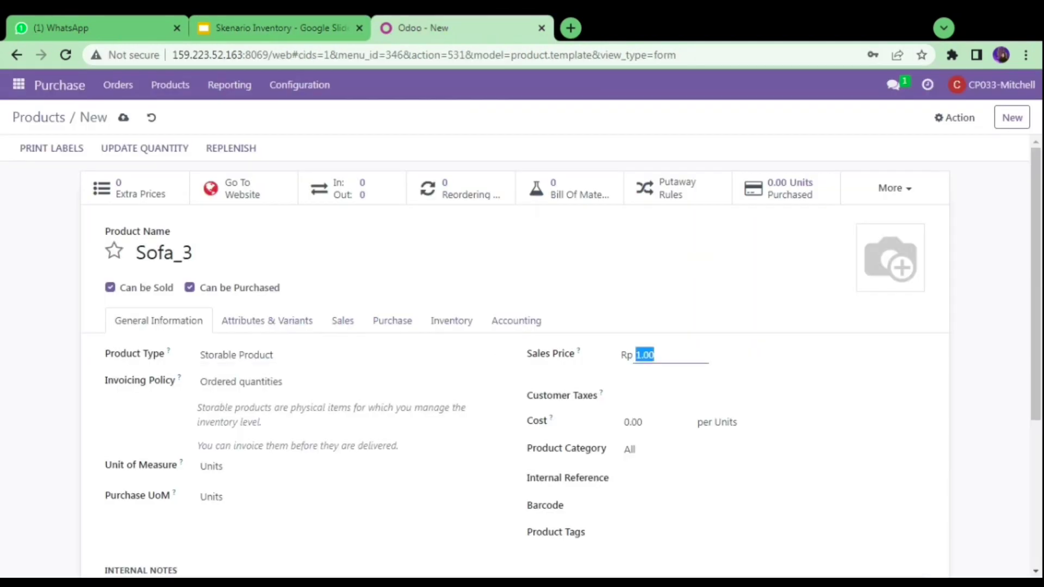
text(1500000)
click(655, 424)
text(1)
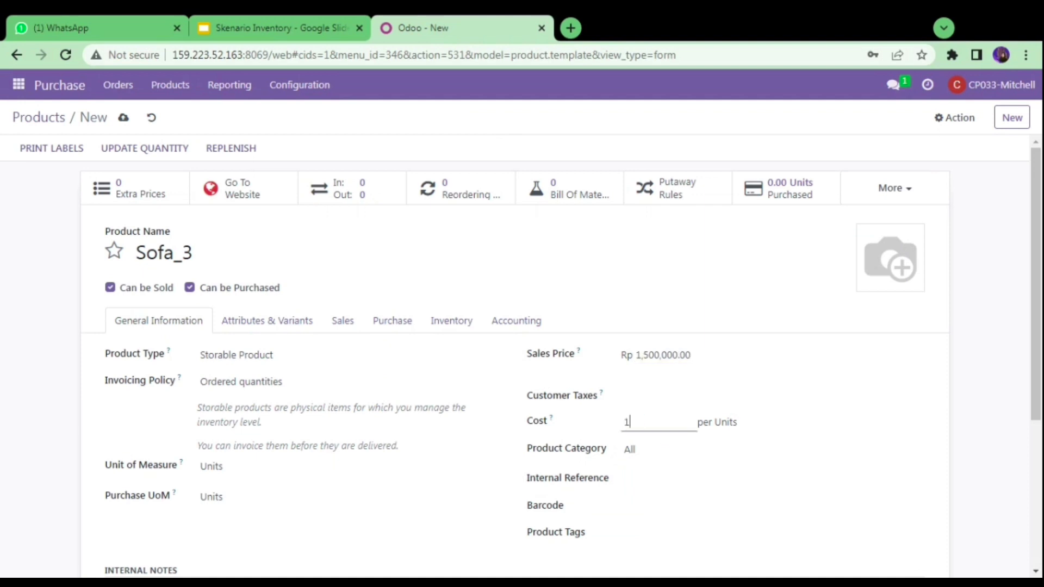
text(,200,000)
click(718, 280)
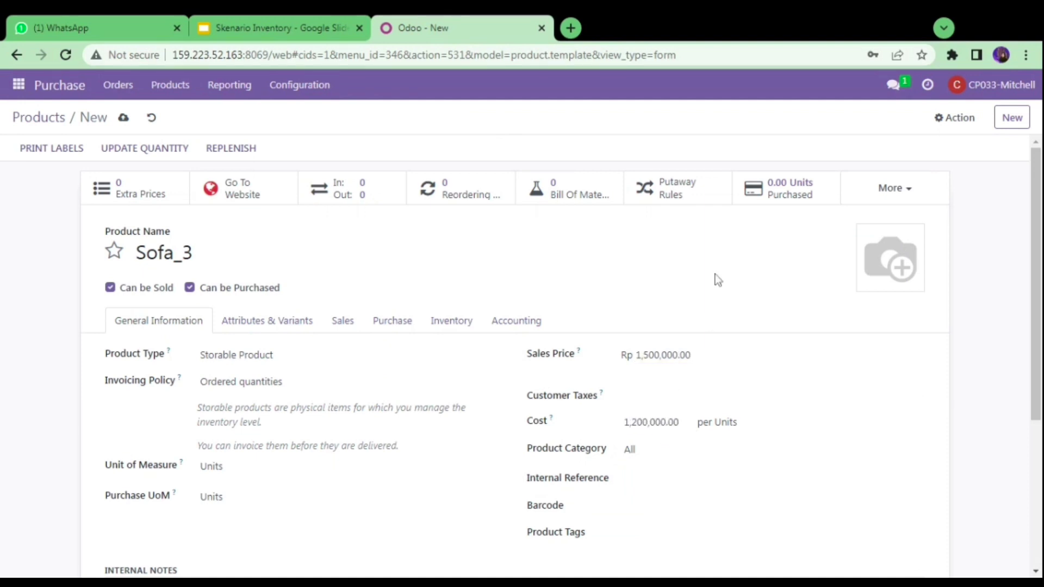
- Add vendor Wood Corner with a purchase price of 1,500,000
click(388, 325)
click(145, 381)
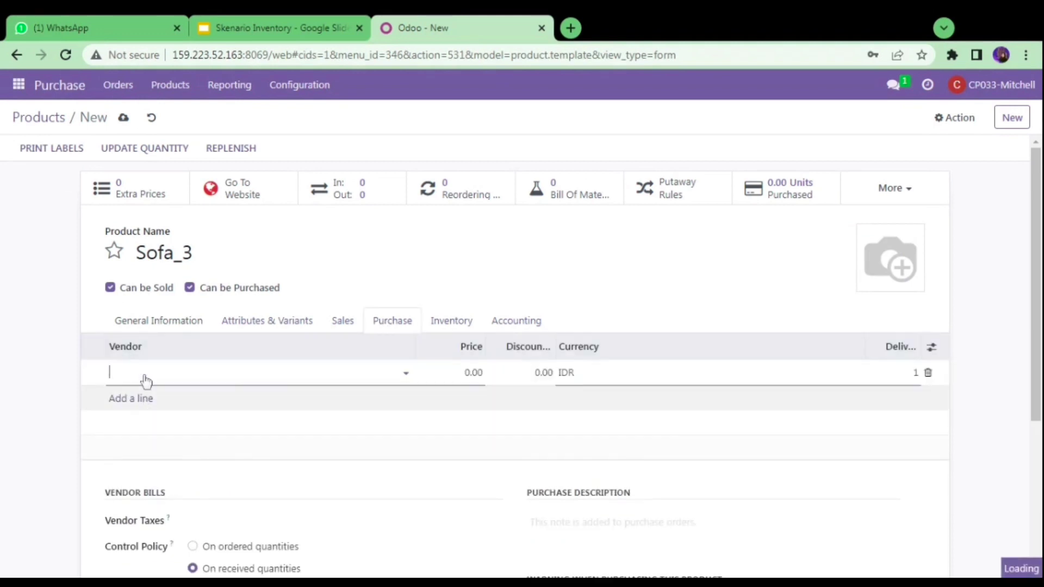
text(wood)
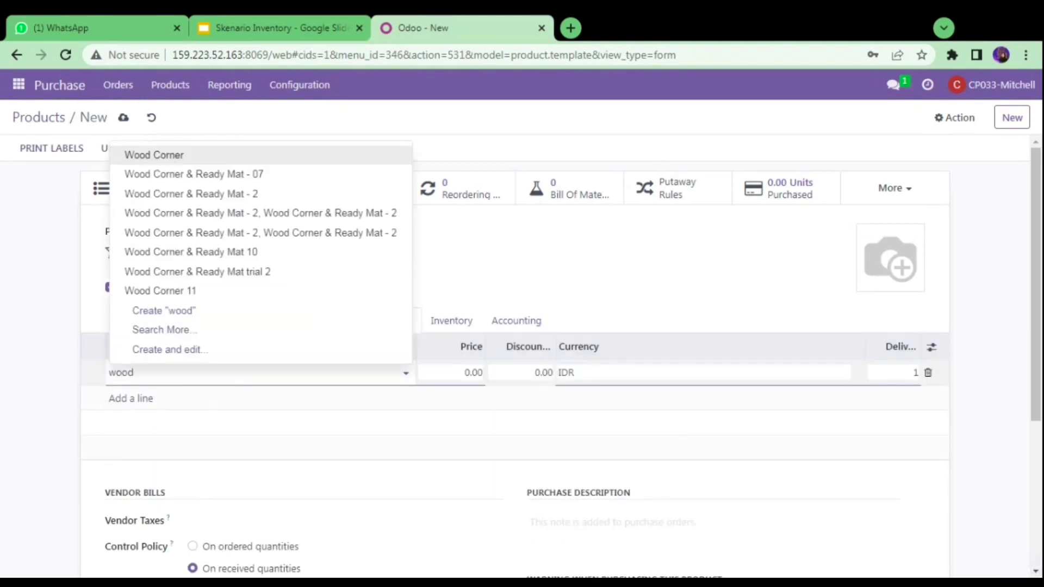
click(196, 163)
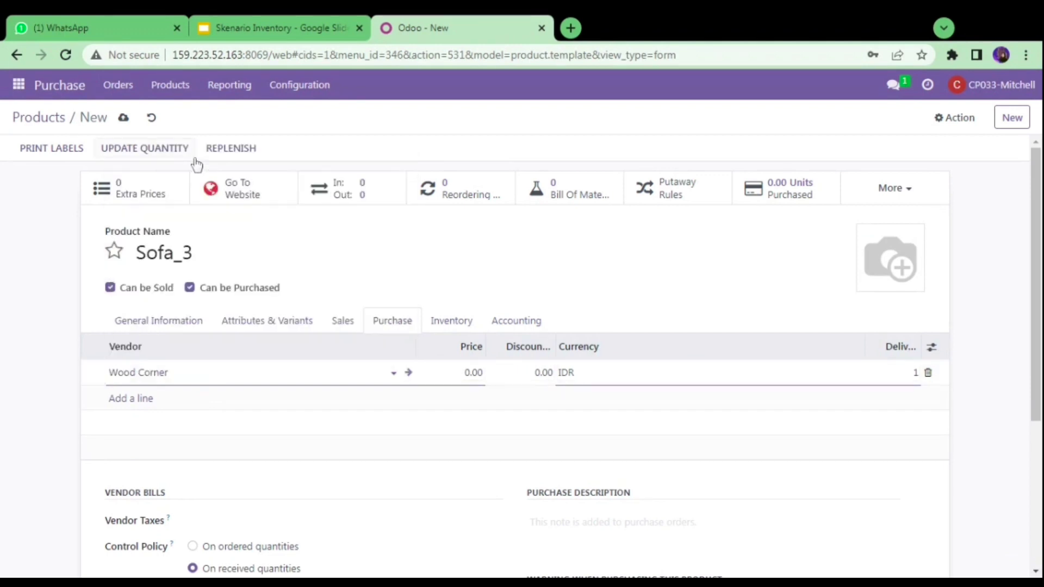
click(461, 372)
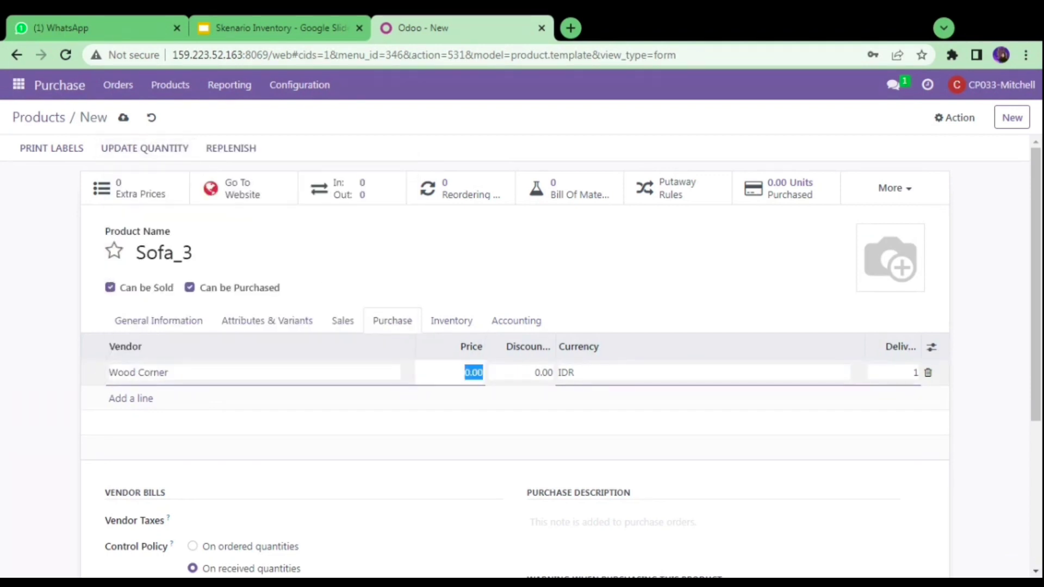
text(1,500,)
text(000)
click(539, 286)
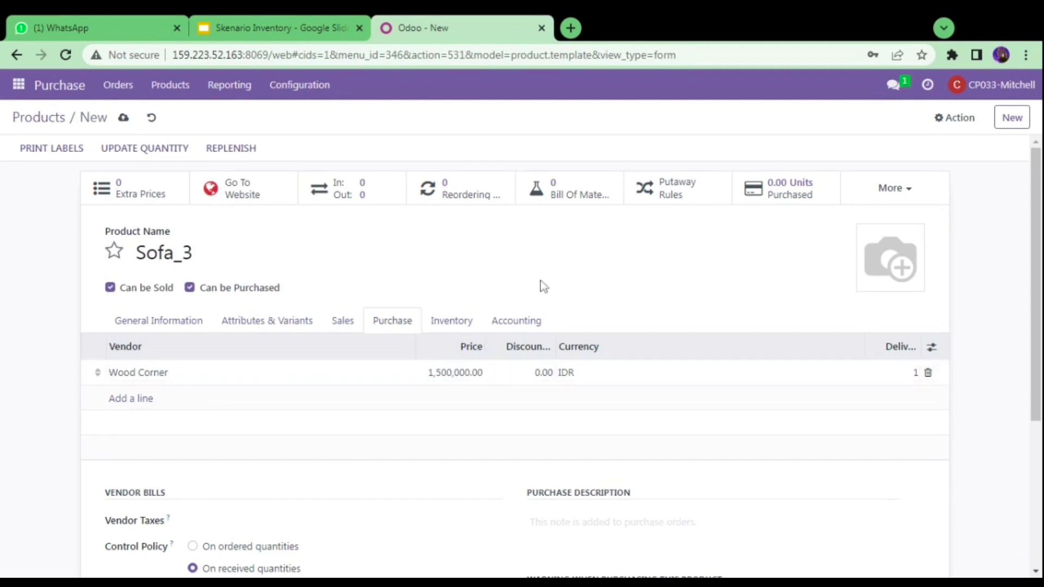
- Enable the Replenish on Order (MTO) and WH Stock to MRP routes
click(458, 324)
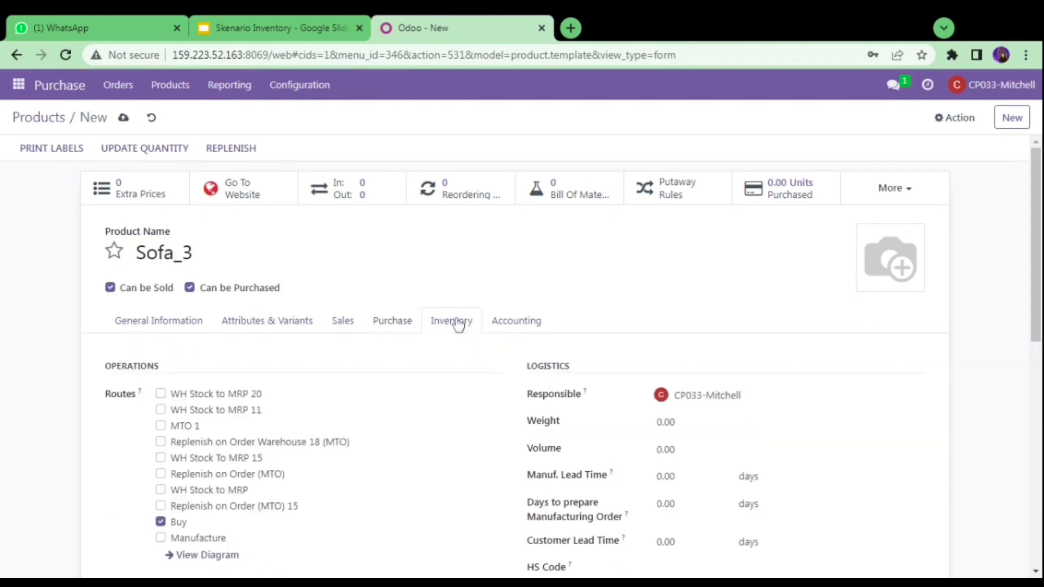
click(161, 474)
click(161, 490)
click(178, 324)
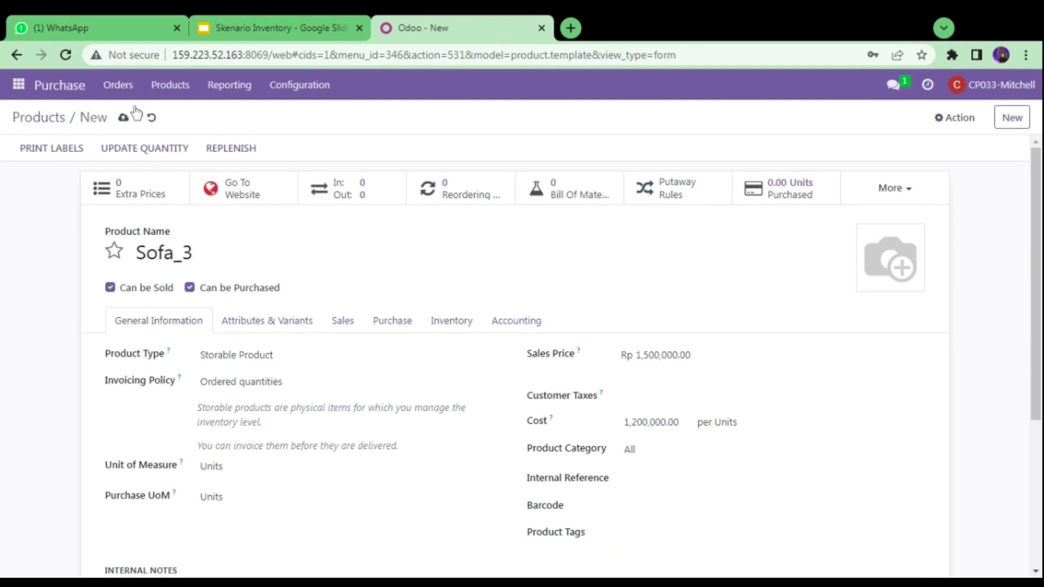
- Save Sofa_3, mark it as a favourite, and return to the products list
click(125, 119)
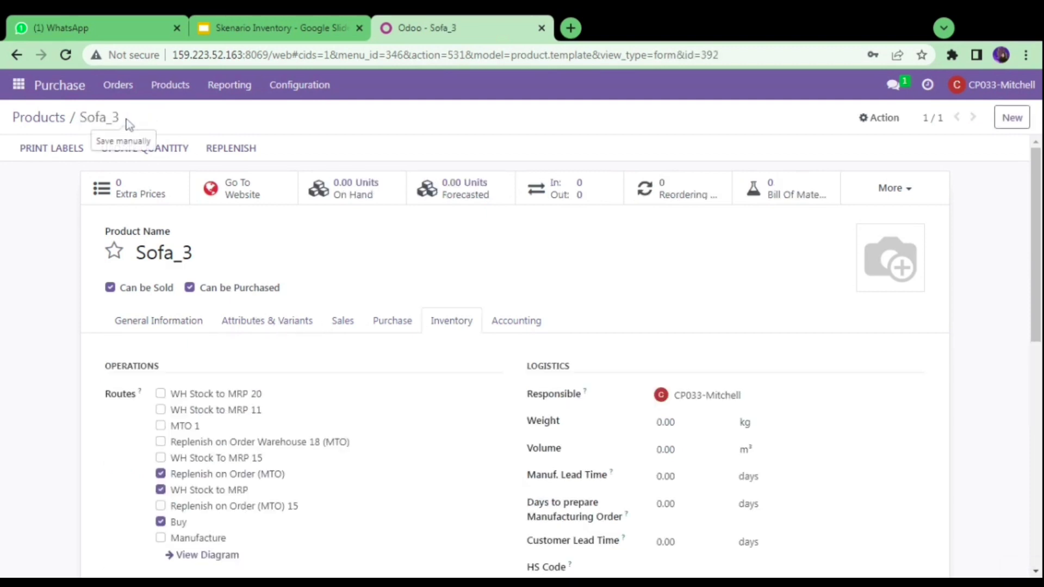
click(115, 251)
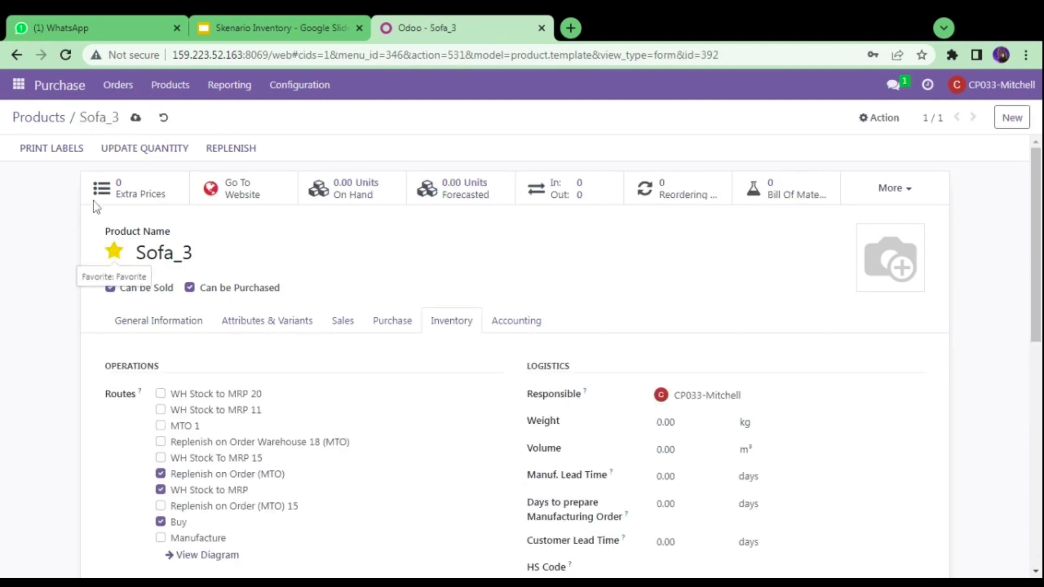
click(49, 126)
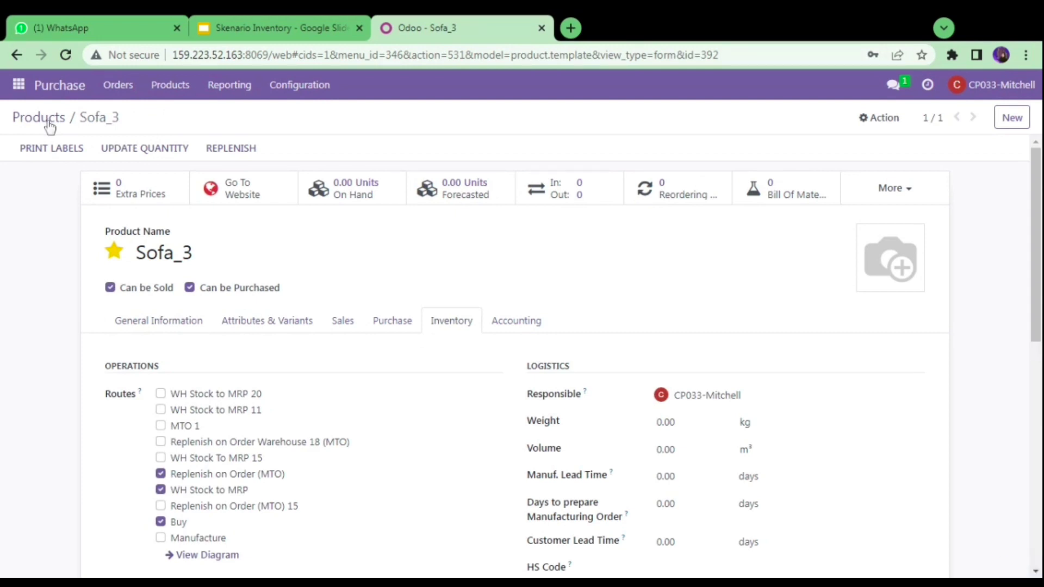
click(48, 124)
- Compare the Odoo Products kanban with the slide's six products, Sofa_3 through Almari_3
click(38, 144)
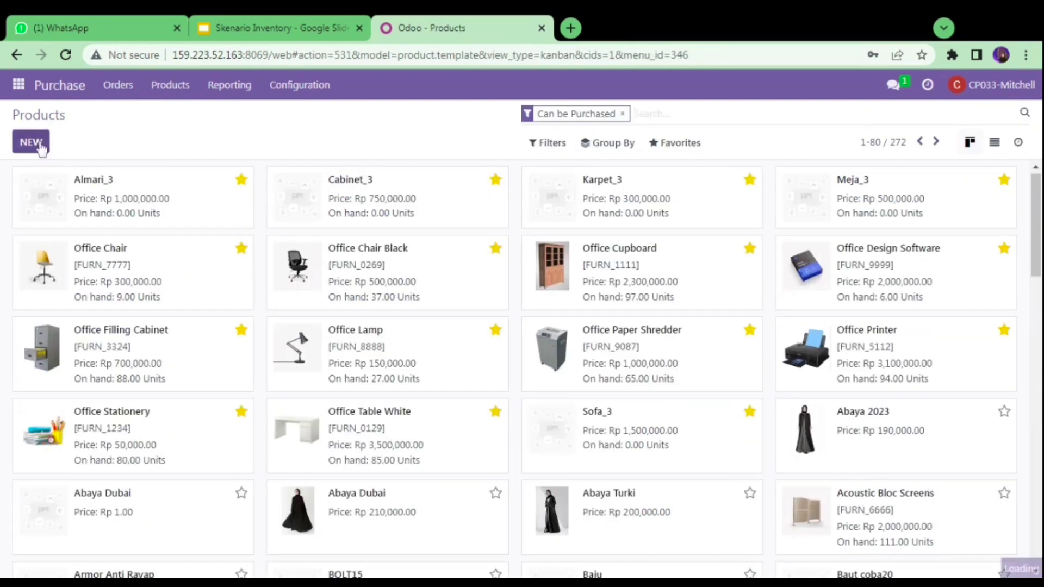
click(271, 24)
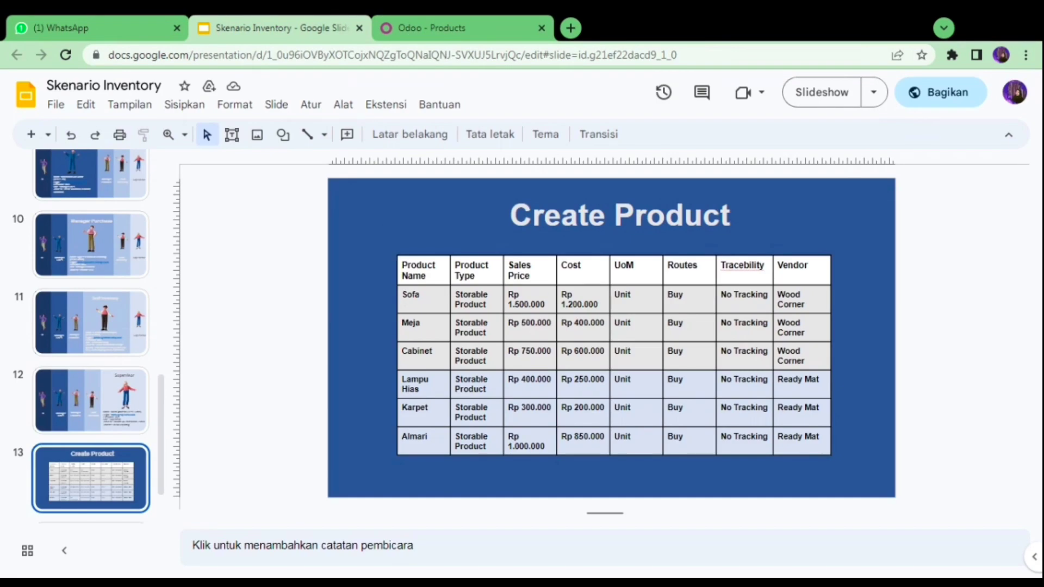
click(395, 16)
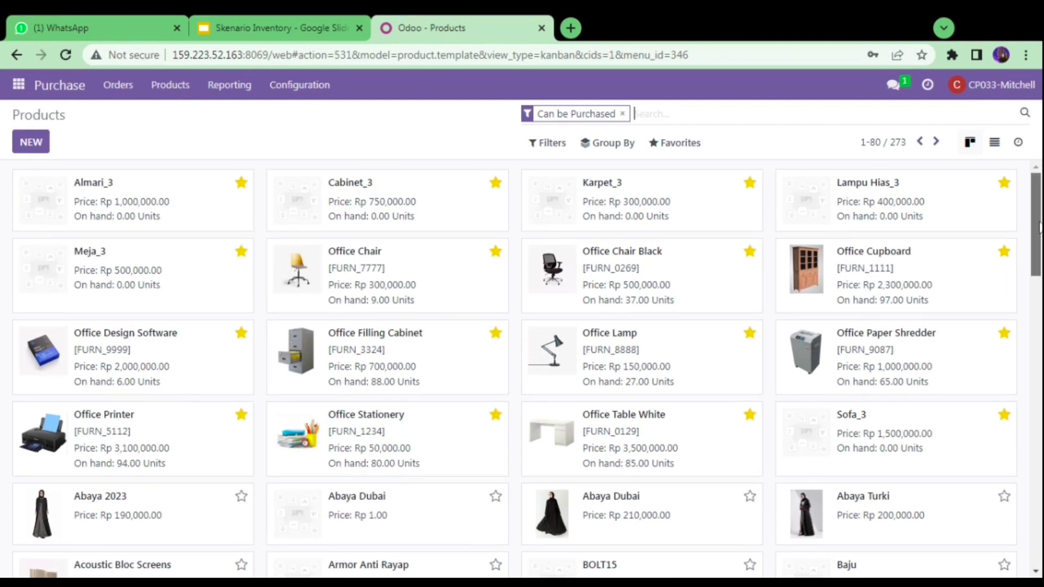
scroll(1006, 228, down, 1)
scroll(1018, 180, up, 1)
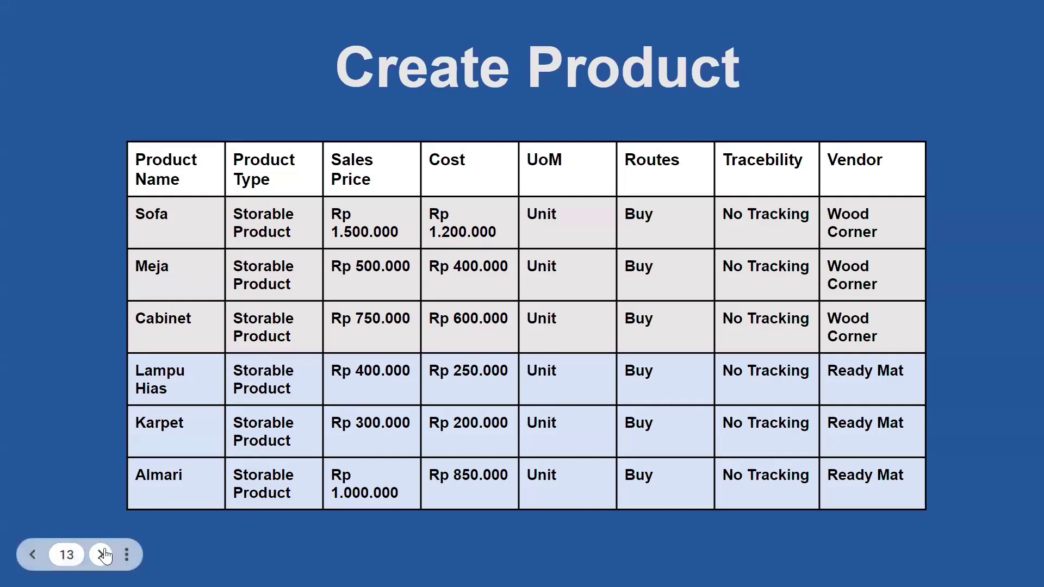
- View the Create RFQ slide with two 9-unit RFQs, exit the slideshow, and go to Odoo's login
click(105, 549)
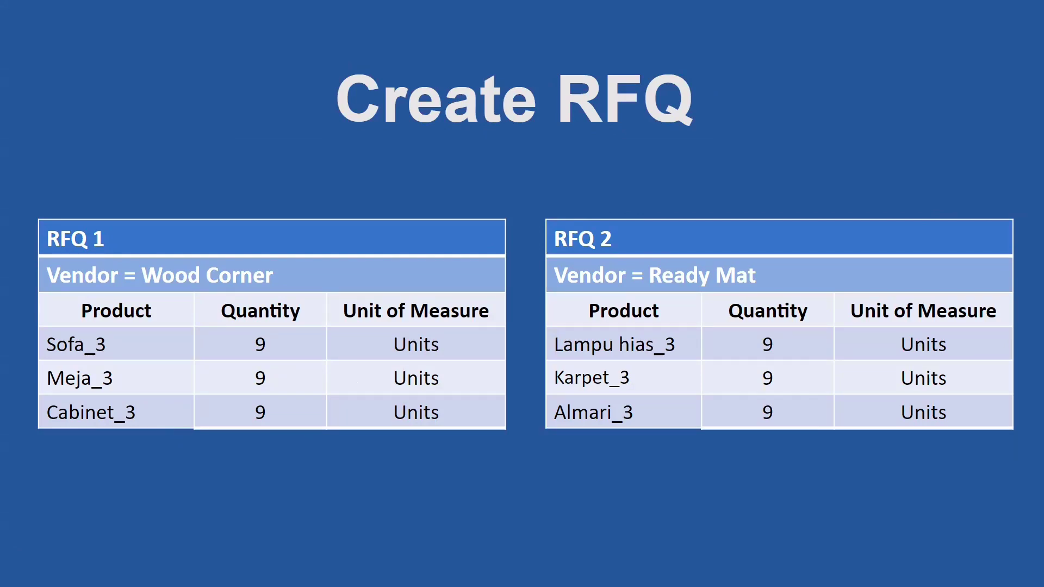
key(Escape)
key(ctrl+Tab)
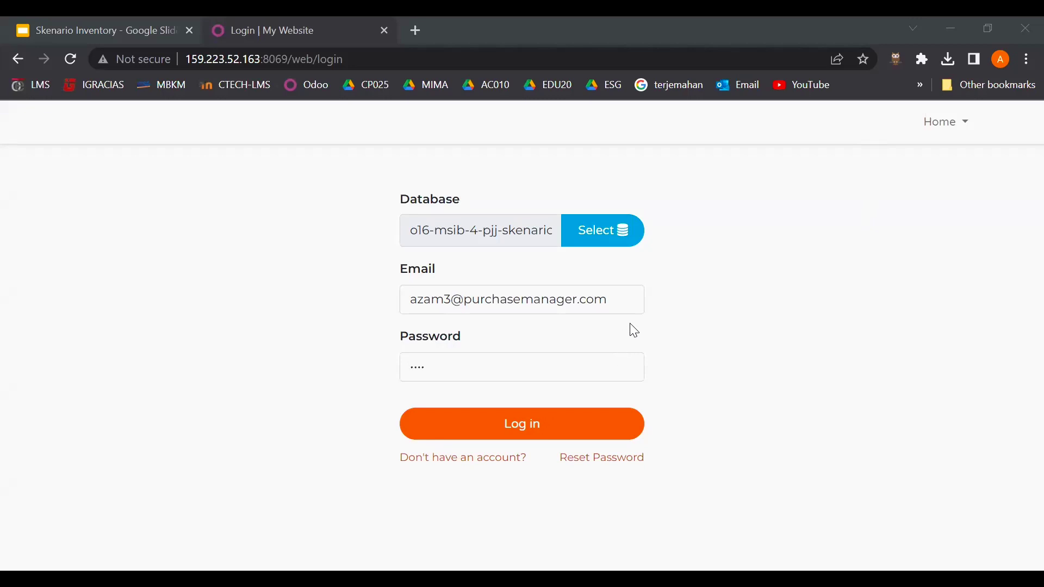
- Log in and reply 'baik, saya akan melakukan pembelian ke masing-masing vendor' in the colleague's direct message
click(547, 430)
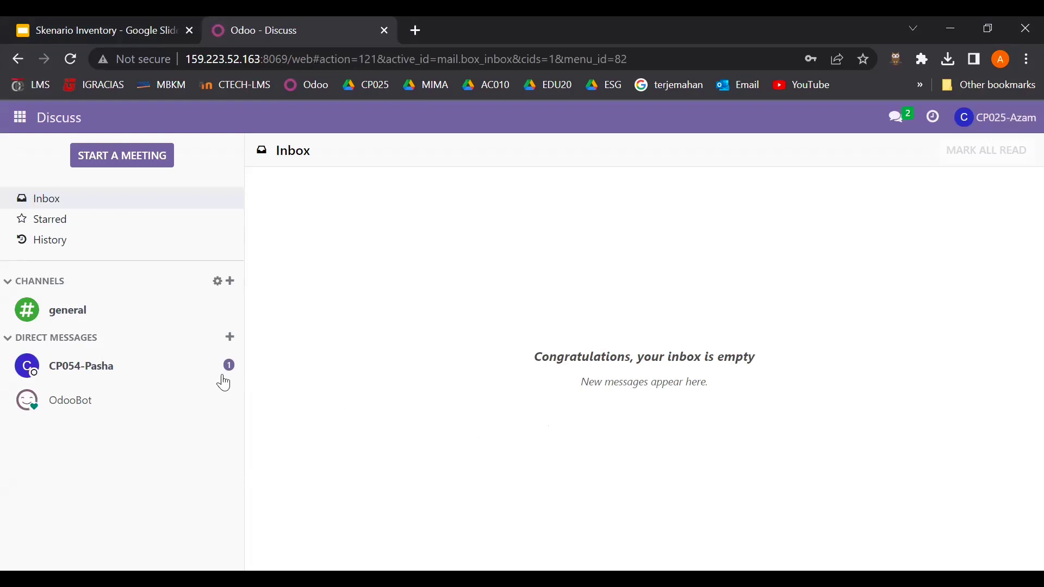
click(205, 375)
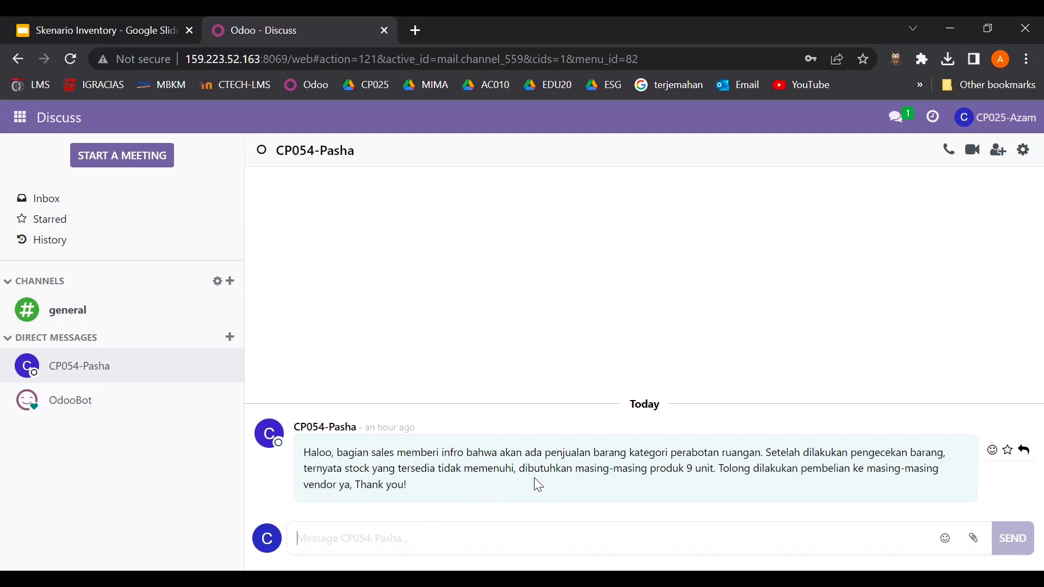
text(baik,)
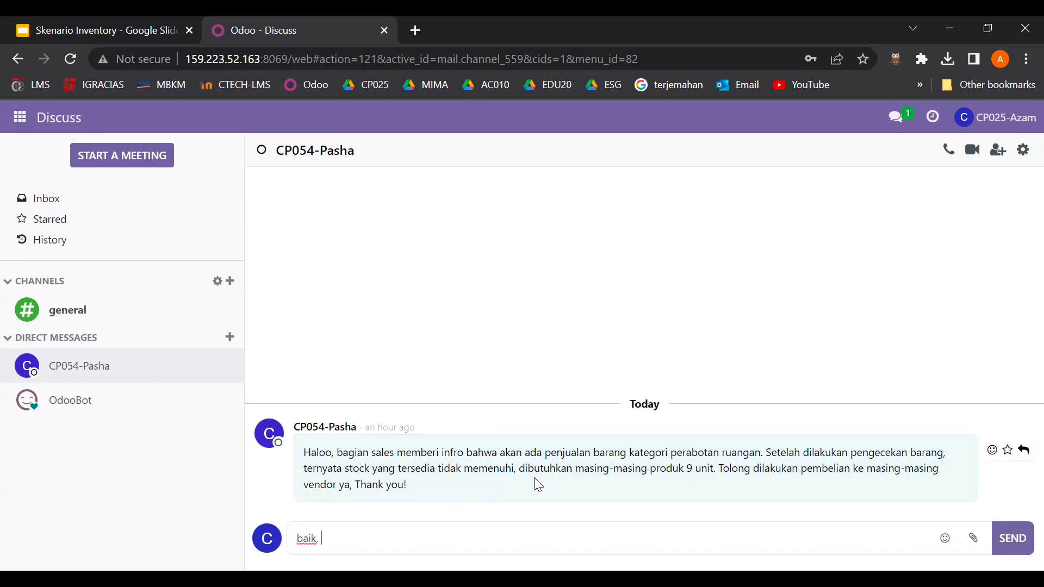
text( saya akan melakukan pembelian)
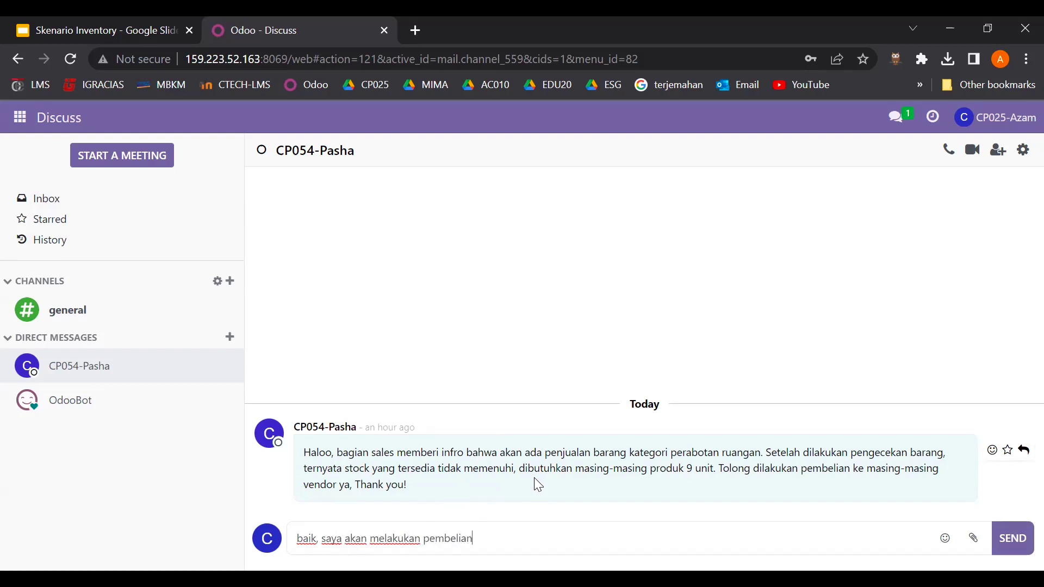
text( ke masing-masing ven)
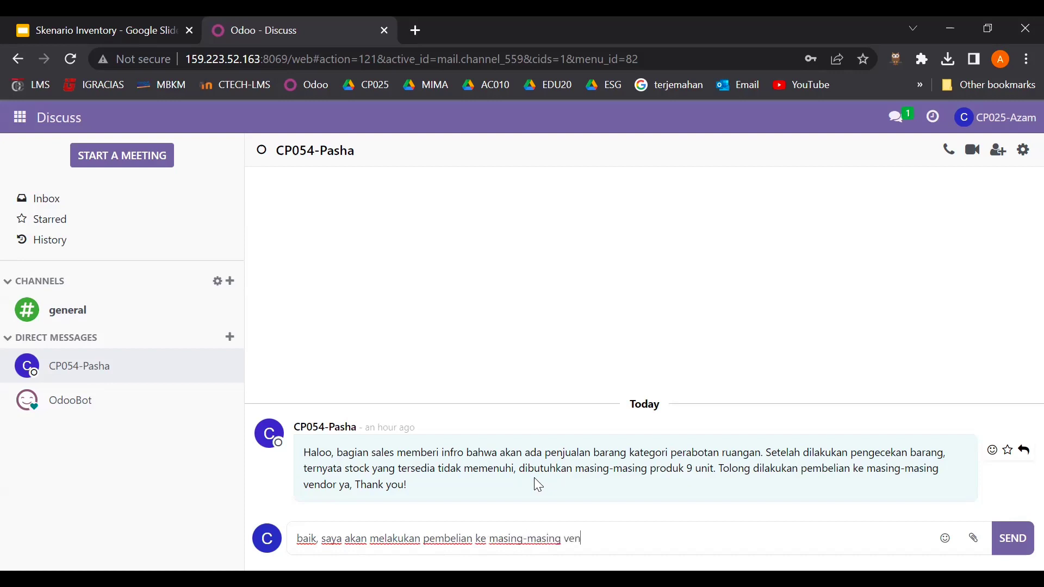
text(dor)
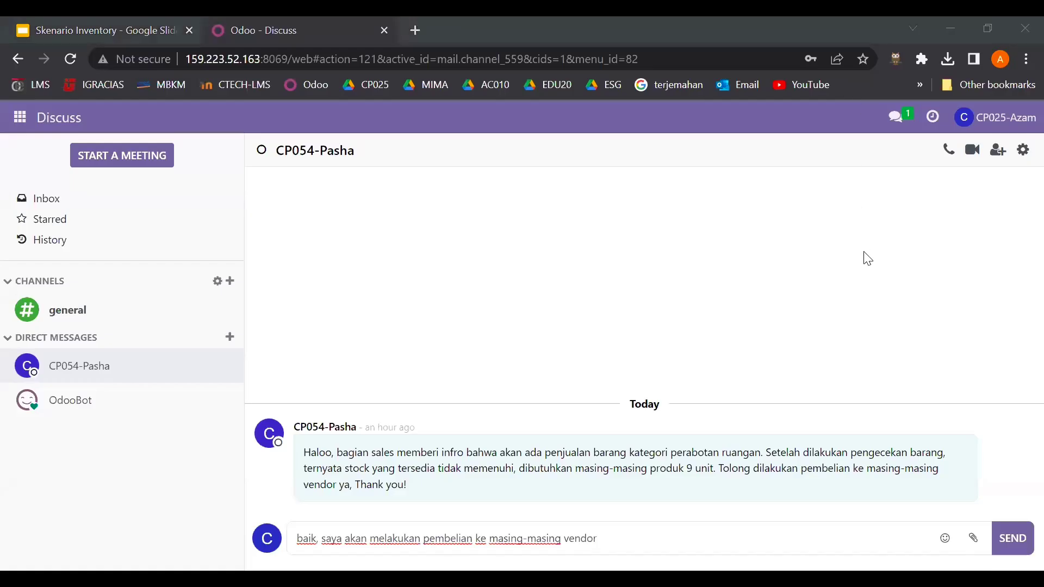
click(1013, 544)
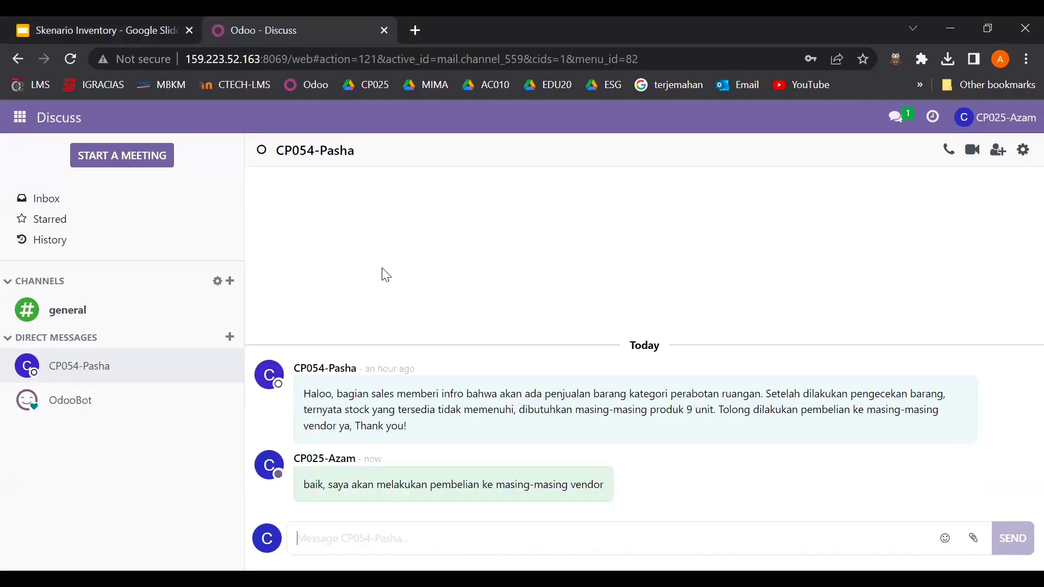
- In Purchase, start a new request for quotation with vendor Wood Corner
click(22, 117)
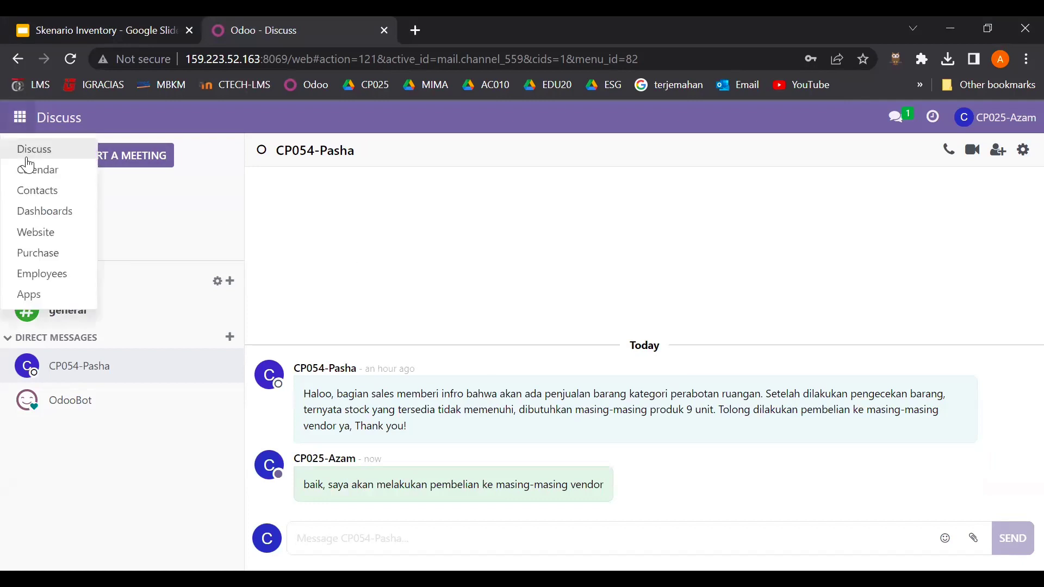
click(52, 254)
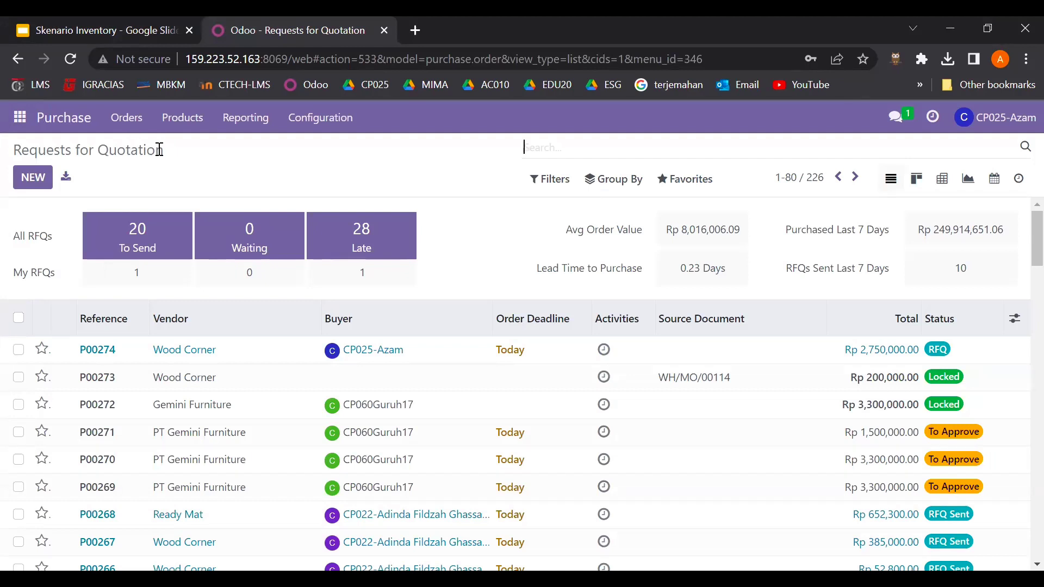
click(22, 184)
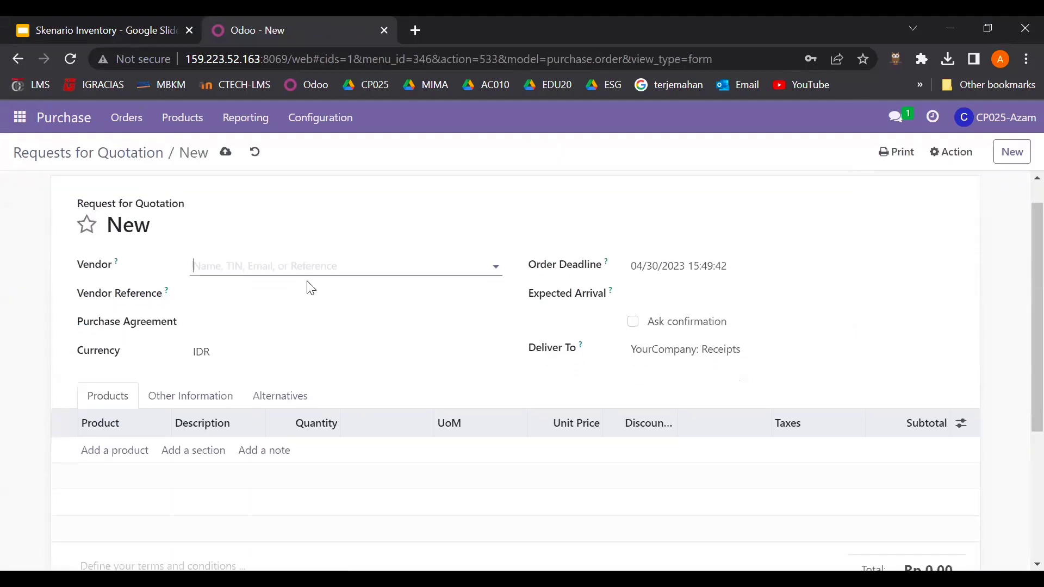
click(325, 269)
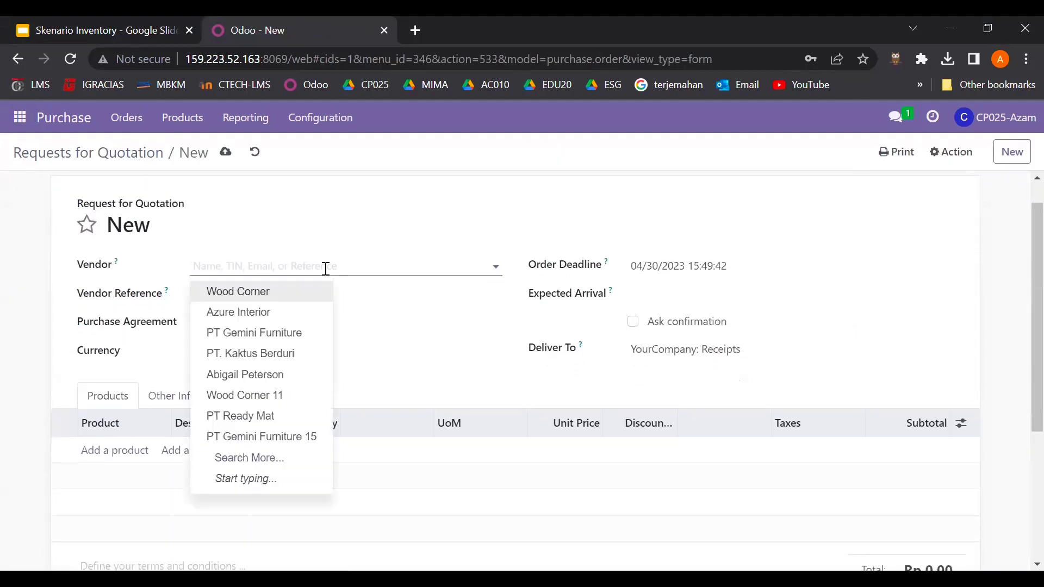
click(306, 291)
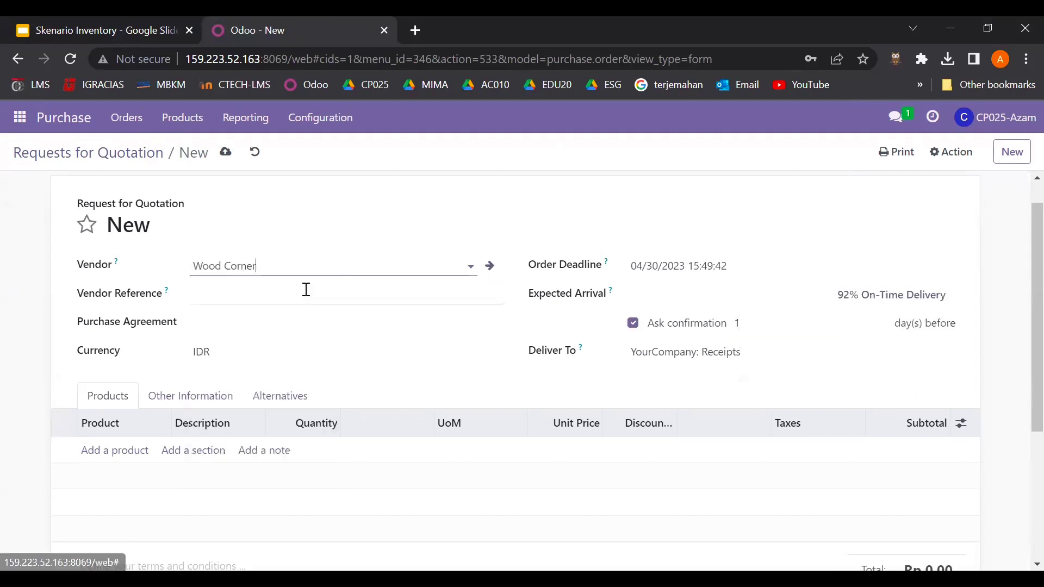
- Set expected arrival to 05/01/2023, then bring up the Create RFQ slide in Skenario Inventory
click(634, 299)
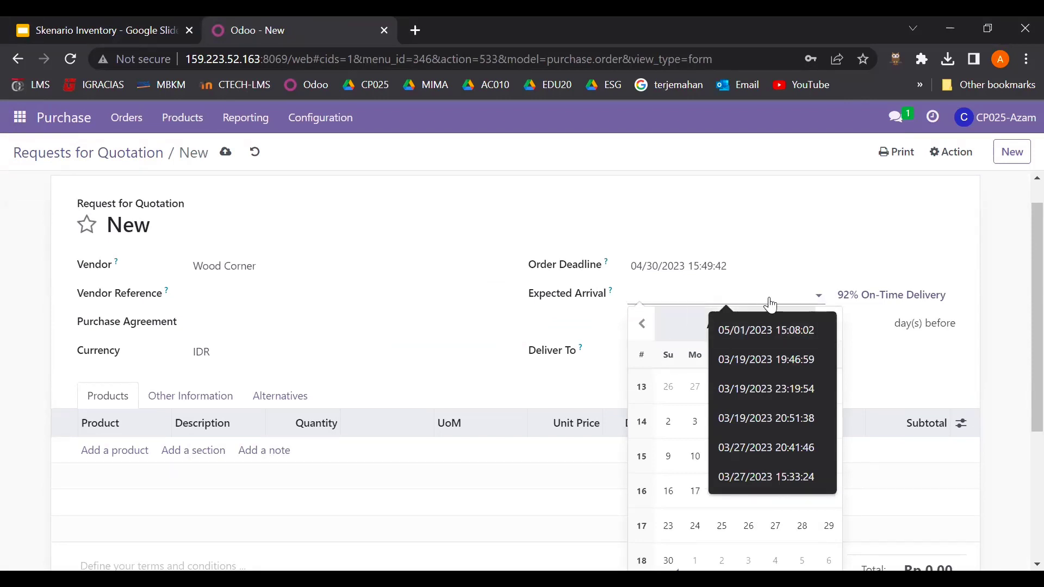
click(762, 328)
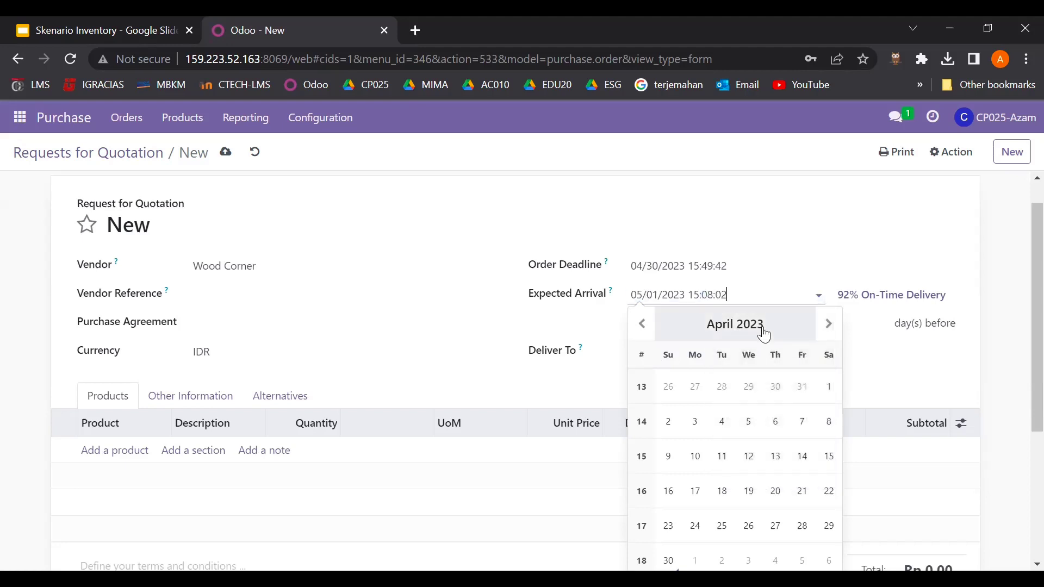
click(828, 326)
click(698, 395)
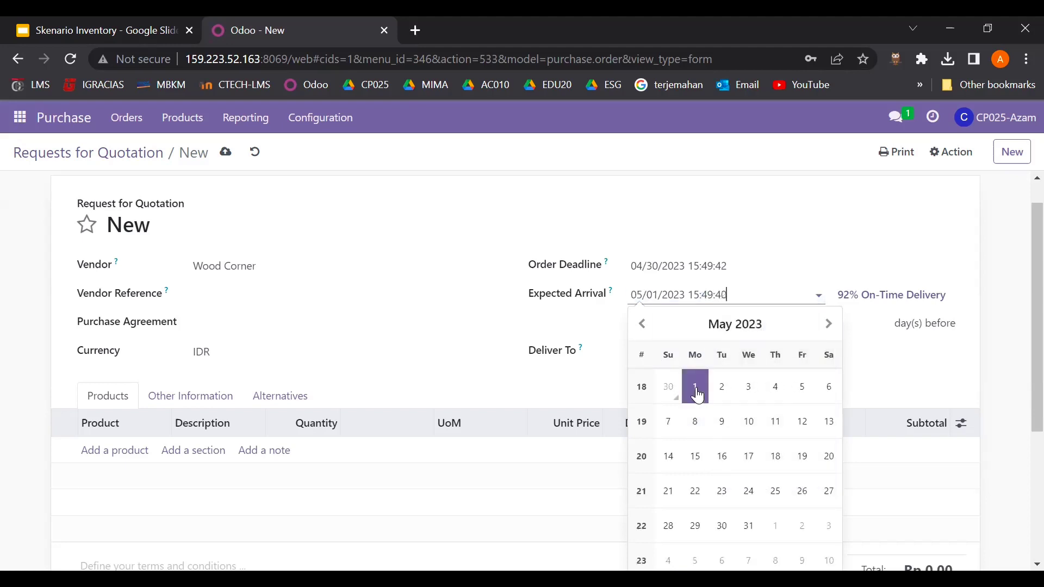
click(506, 242)
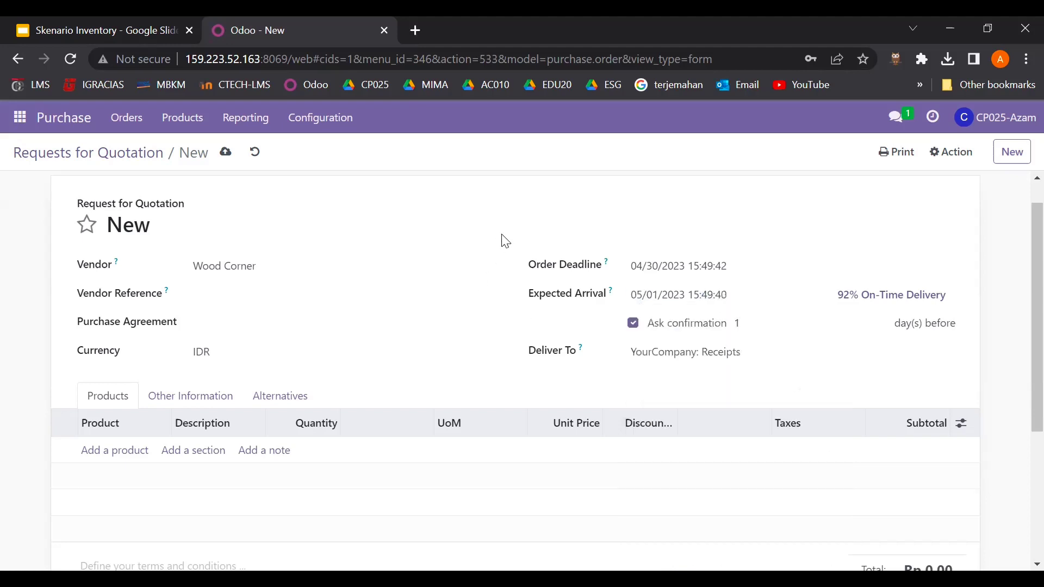
scroll(351, 429, down, 1)
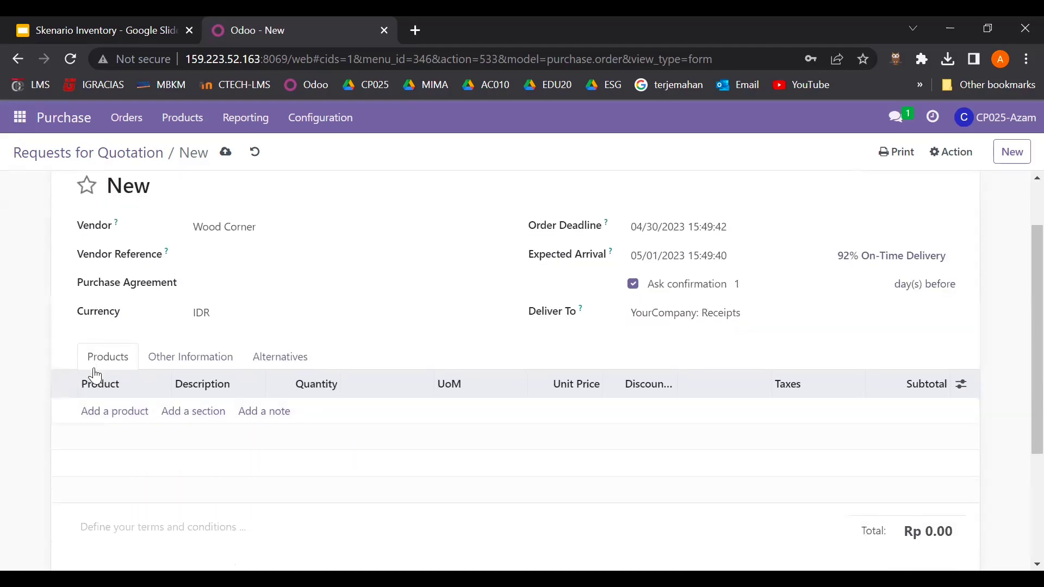
click(71, 25)
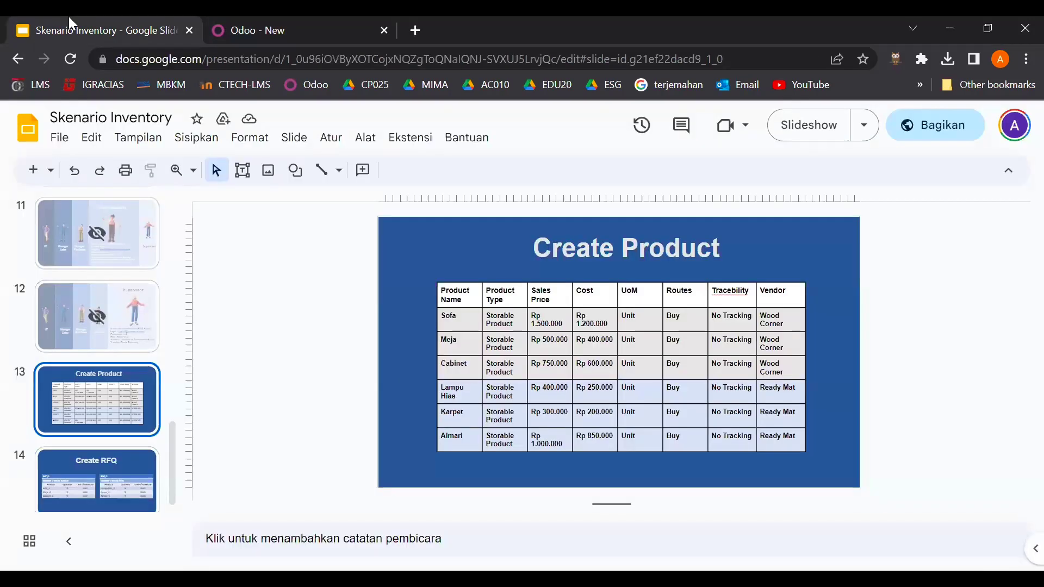
click(108, 469)
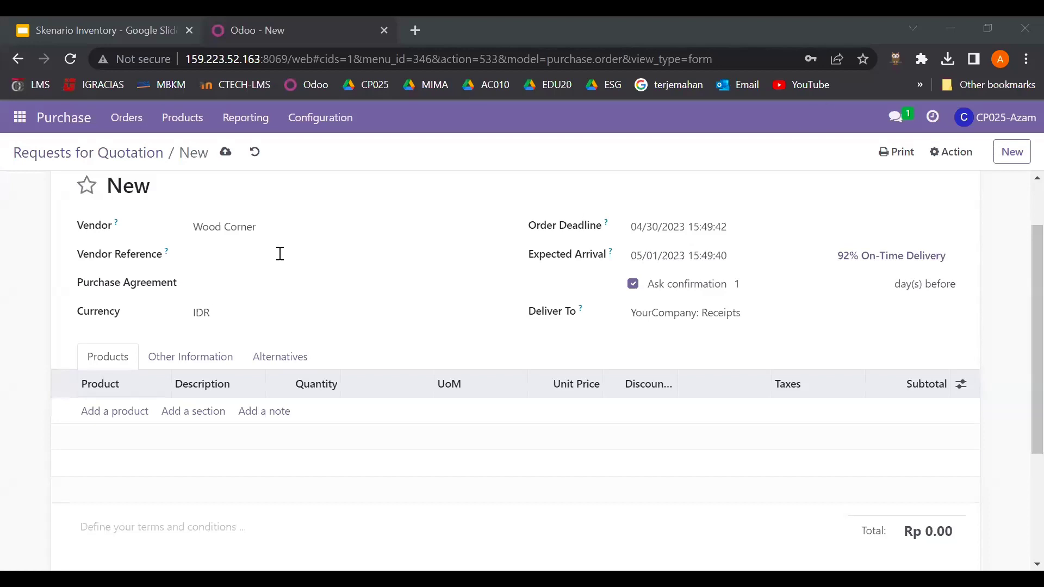
- Add Sofa_3, Meja_3 and Cabinet_3 as order lines on the Wood Corner quotation
click(115, 412)
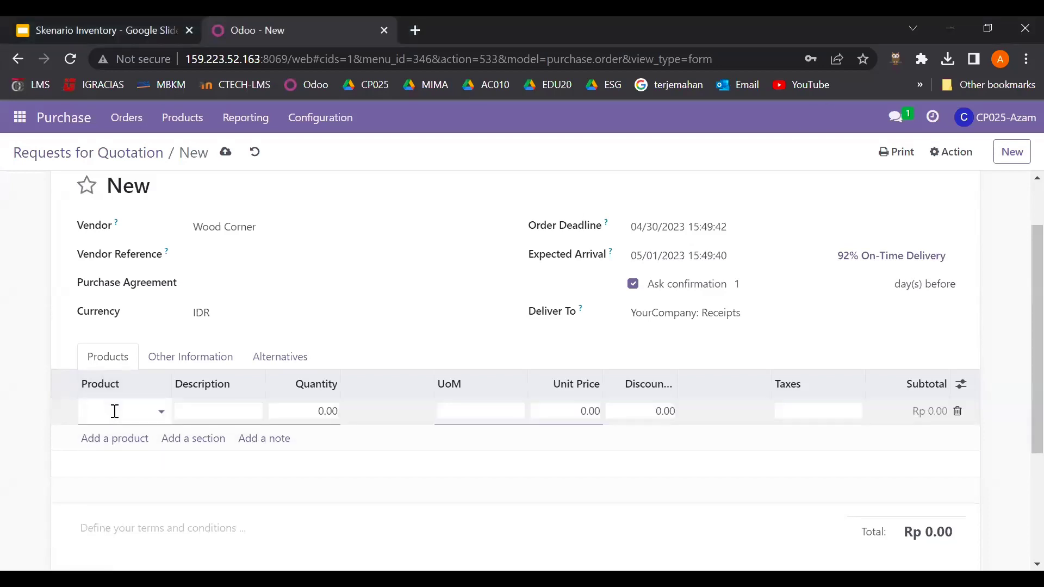
text(sofa)
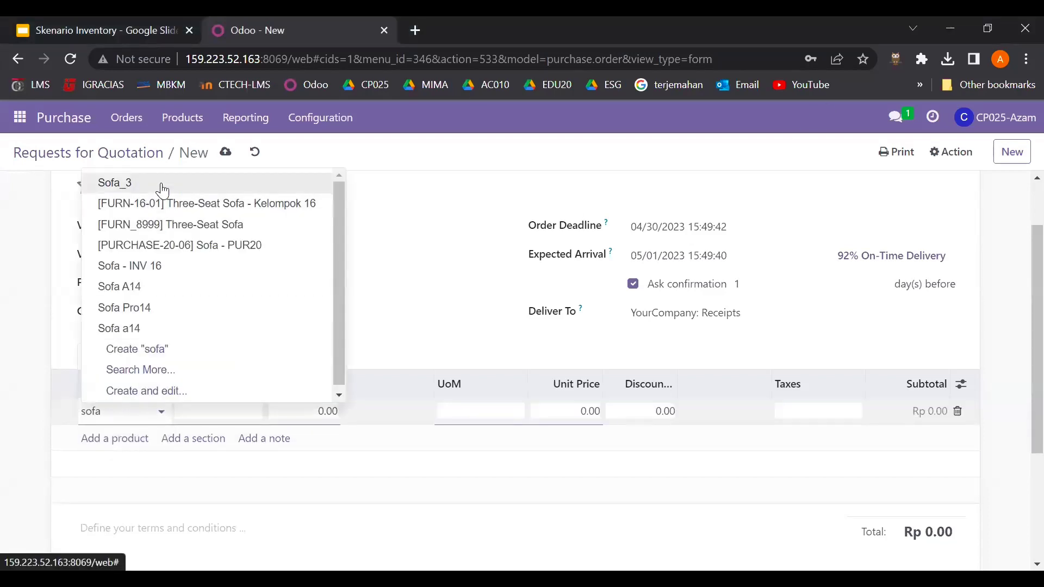
click(157, 184)
click(96, 439)
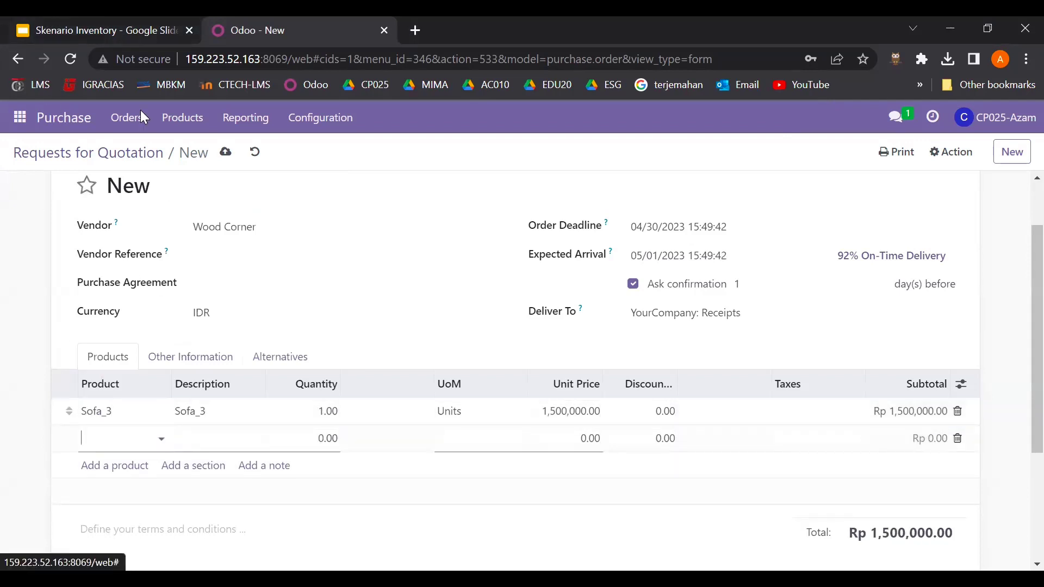
click(127, 22)
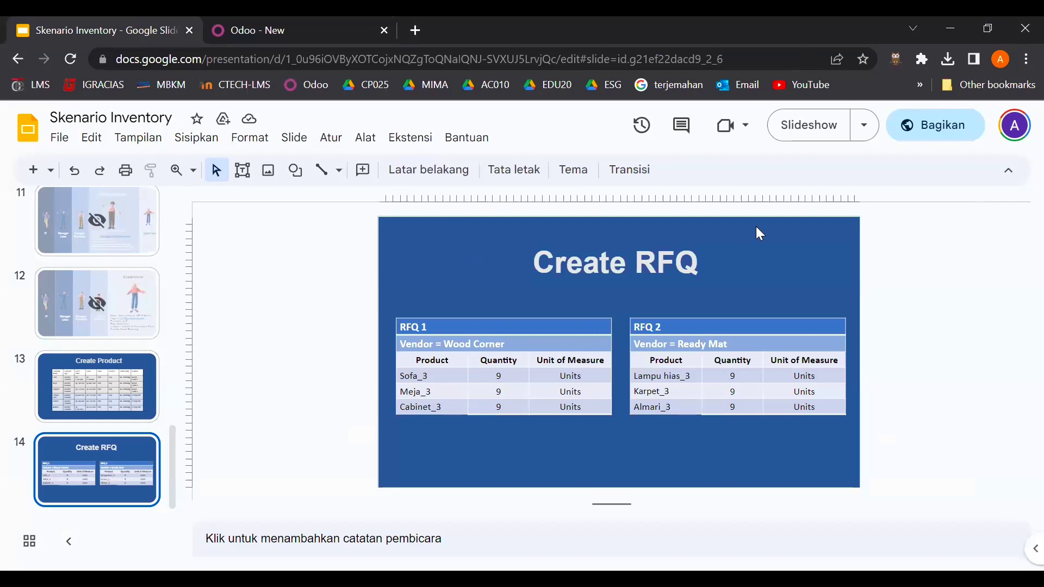
key(ctrl+Tab)
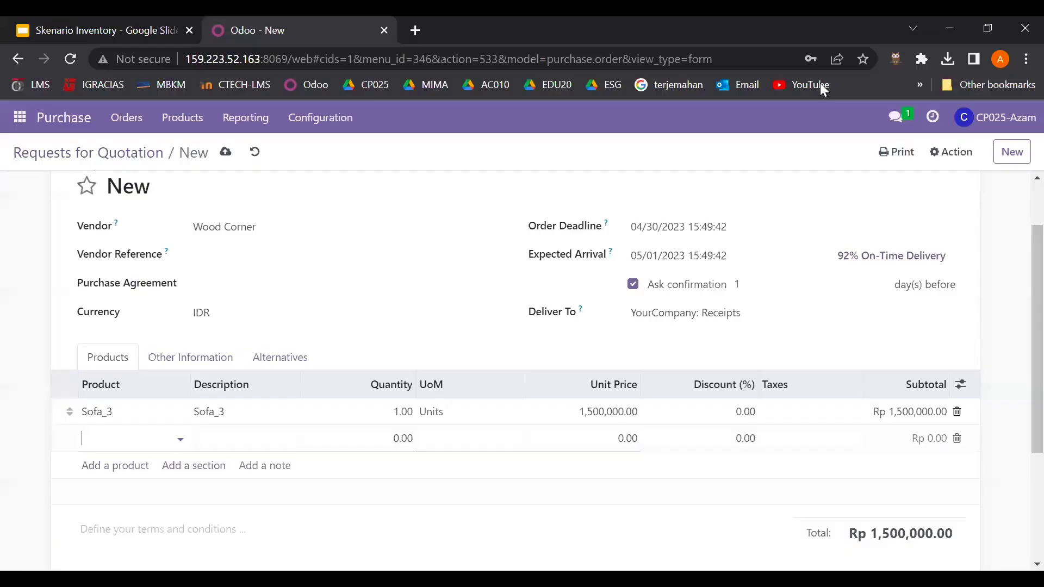
click(145, 439)
text(meja)
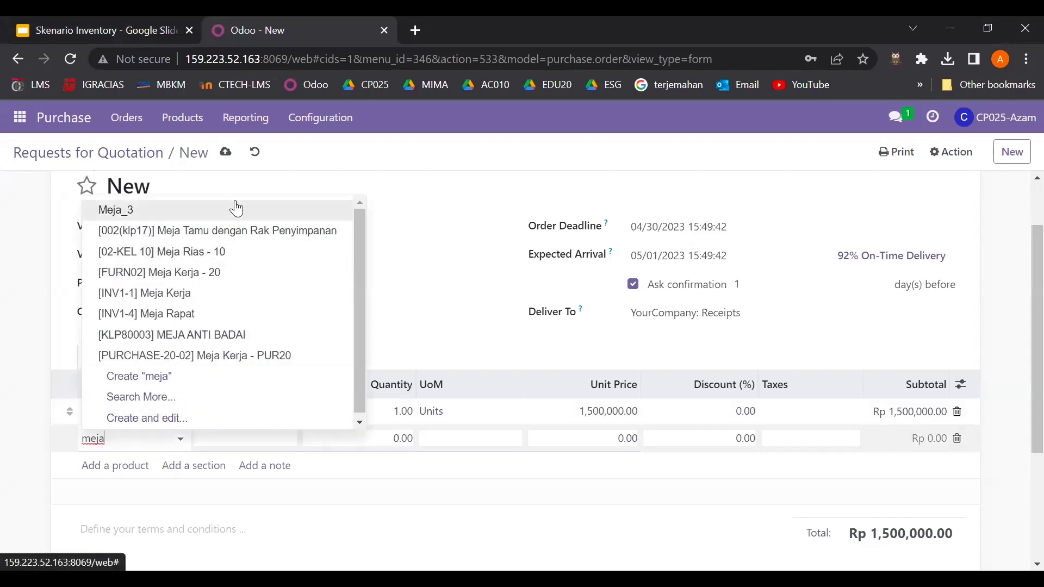
click(240, 207)
click(115, 466)
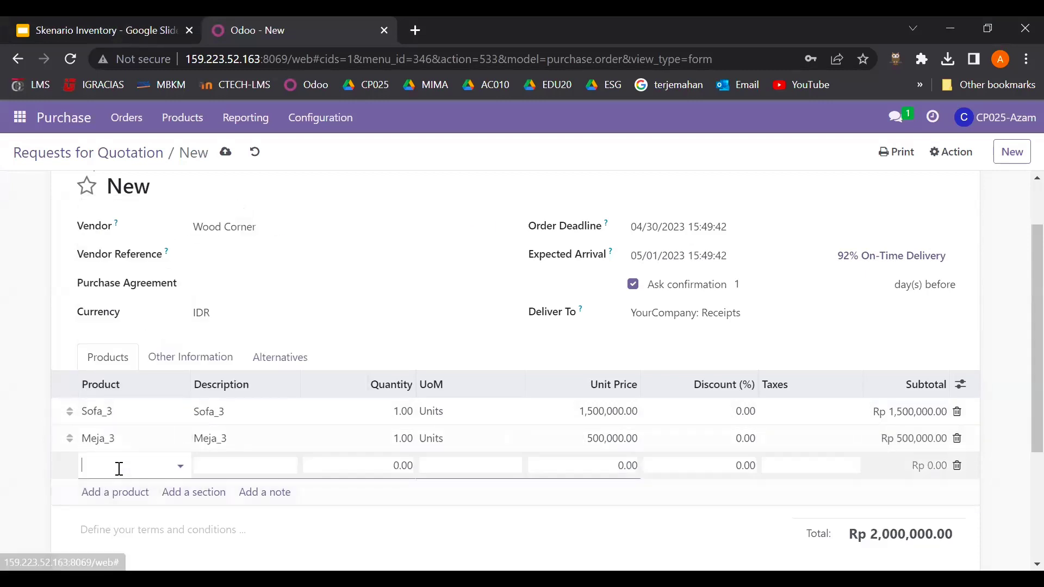
text(cabin)
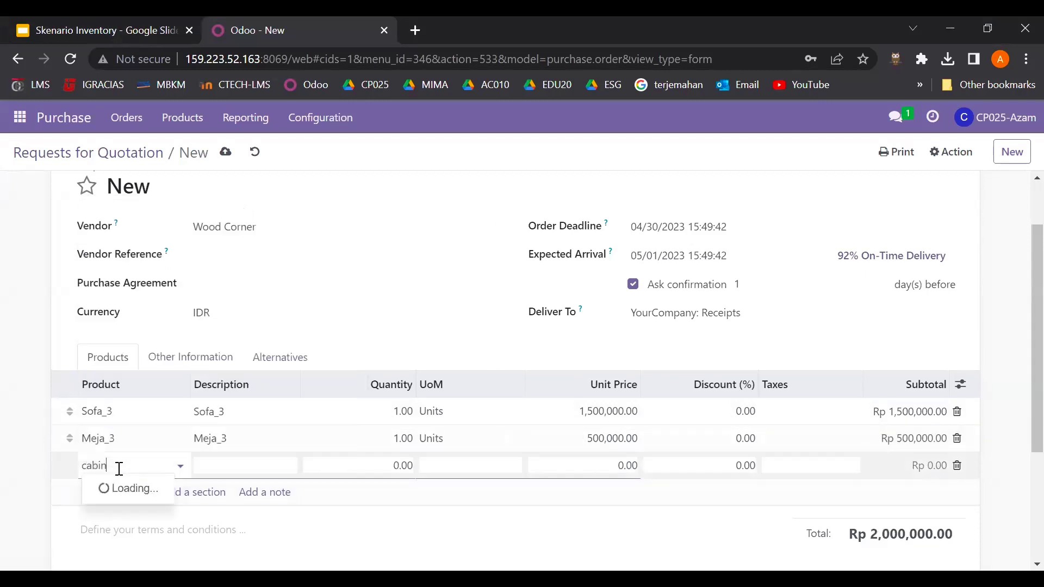
click(175, 296)
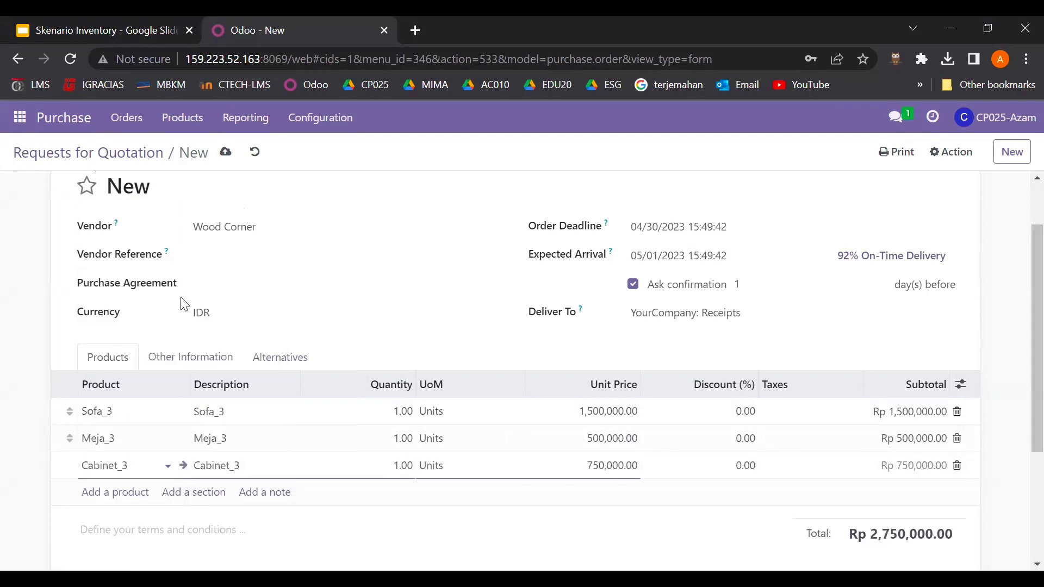
- Set the quantity of Sofa_3, Meja_3 and Cabinet_3 to 9 each
click(408, 412)
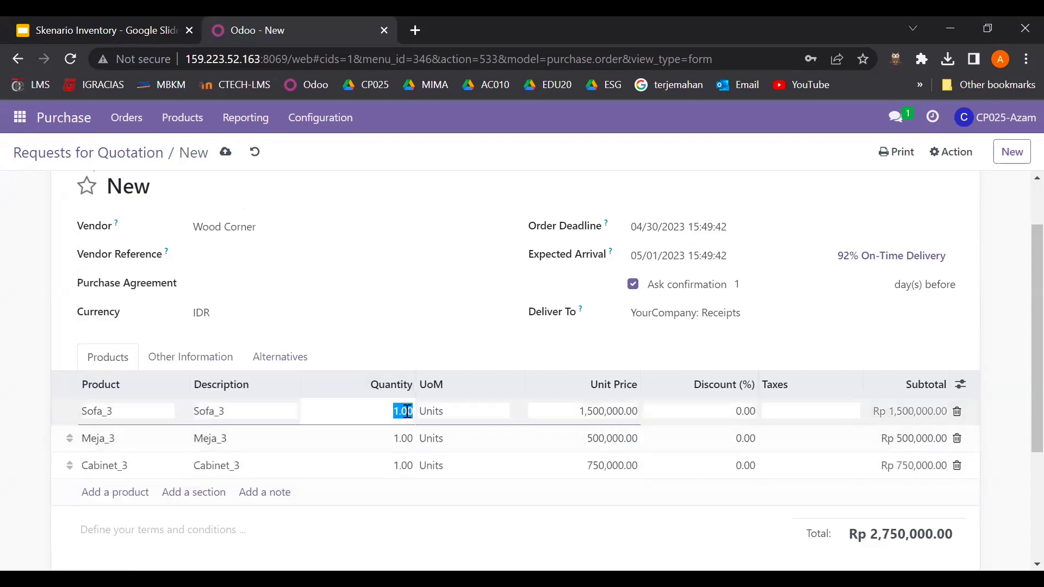
text(9)
click(408, 441)
text(9)
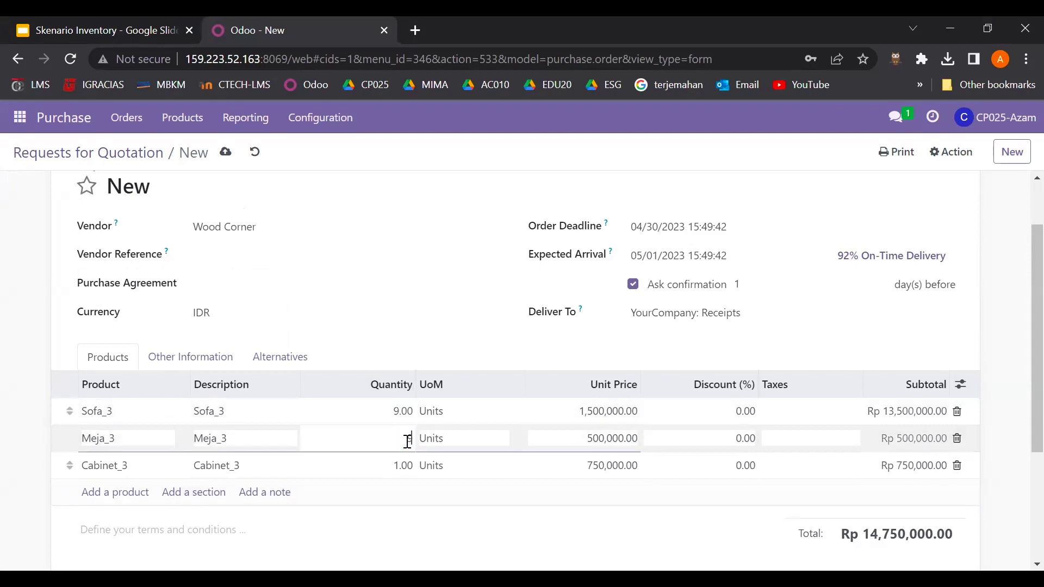
click(403, 466)
text(9)
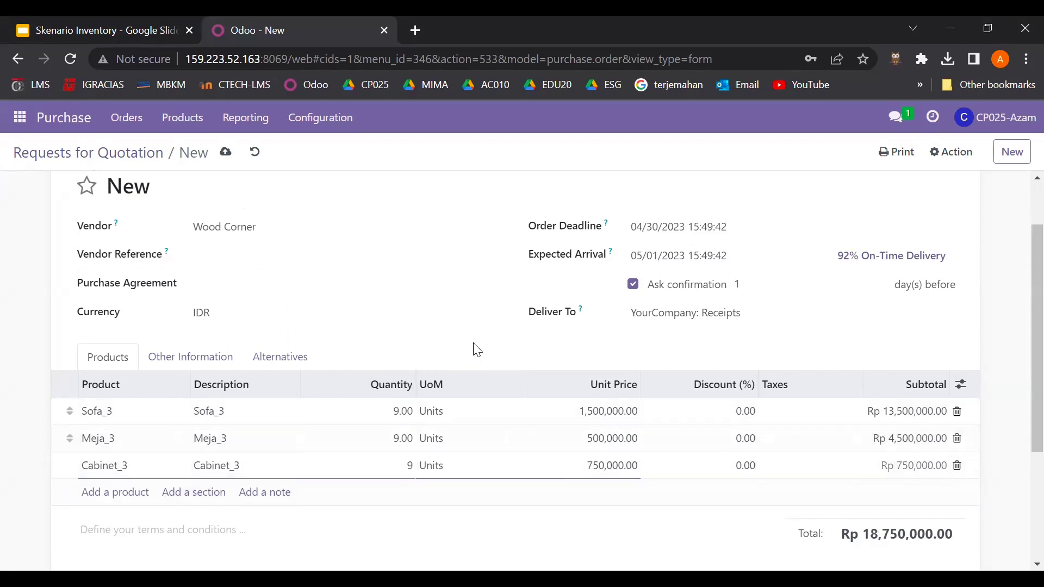
click(478, 346)
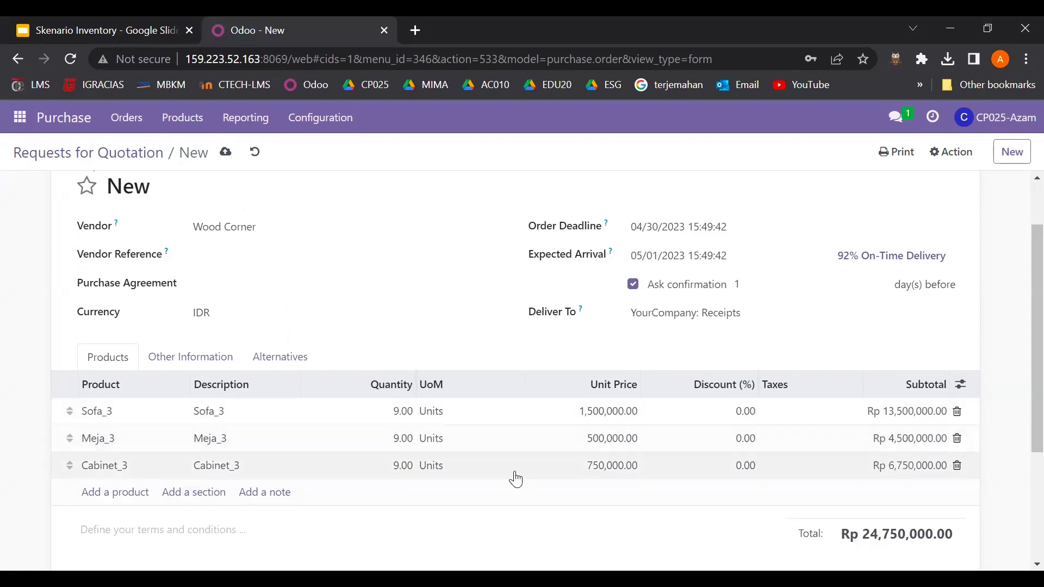
scroll(516, 480, down, 2)
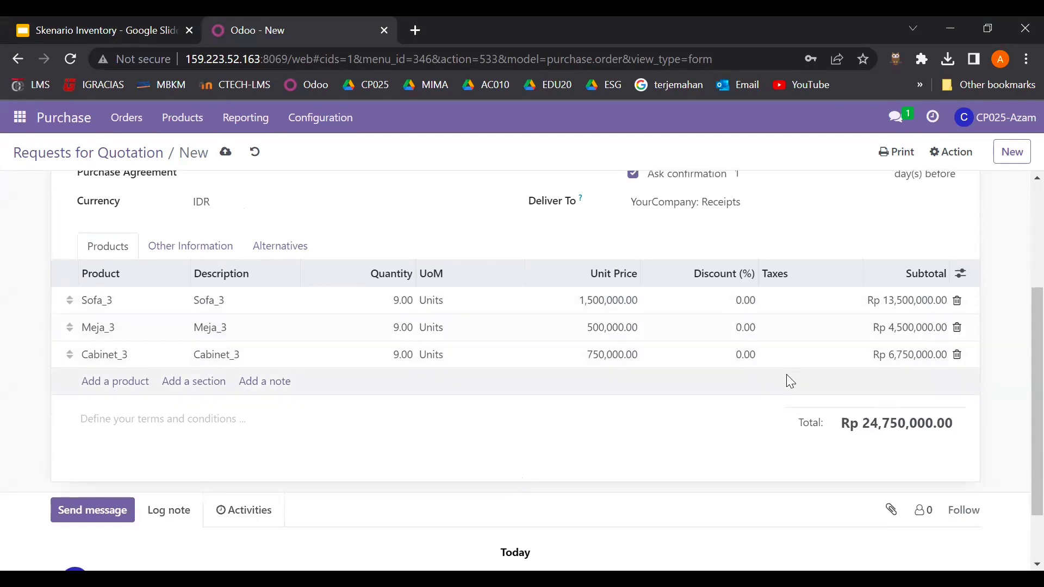
scroll(601, 327, up, 1)
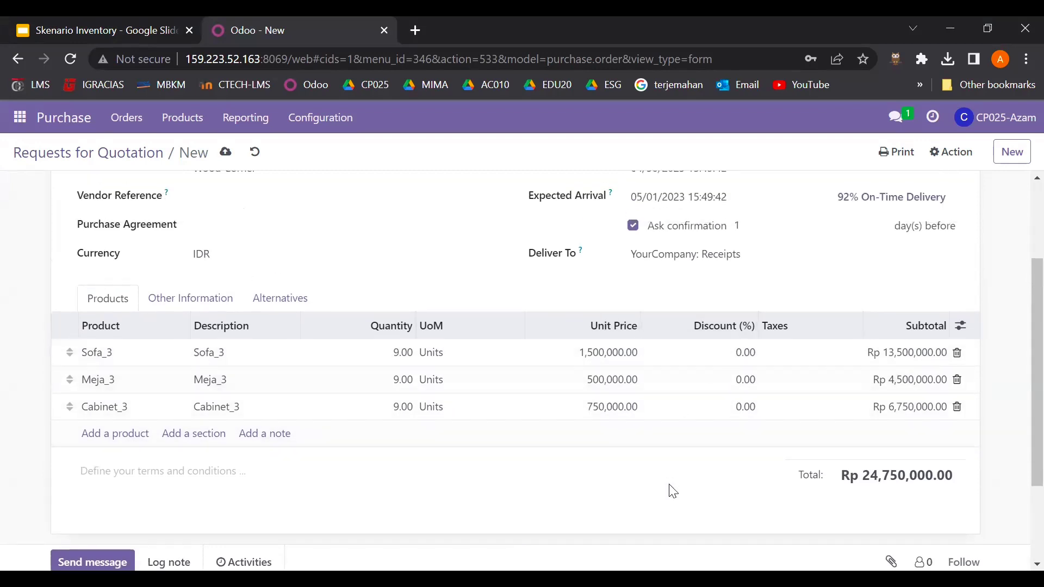
scroll(673, 491, up, 3)
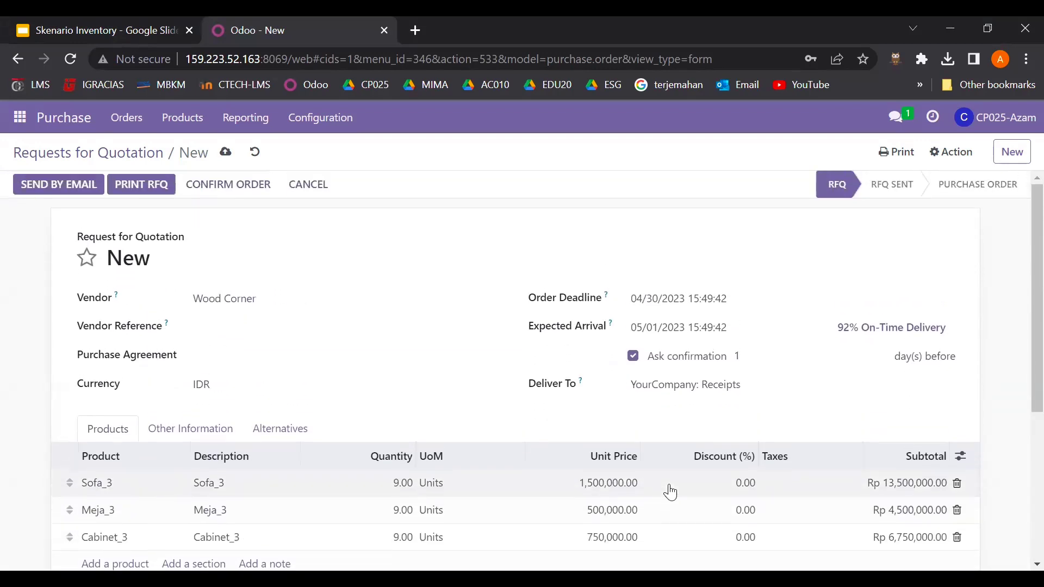
- Save the Wood Corner RFQ and confirm it as purchase order P00276
click(228, 154)
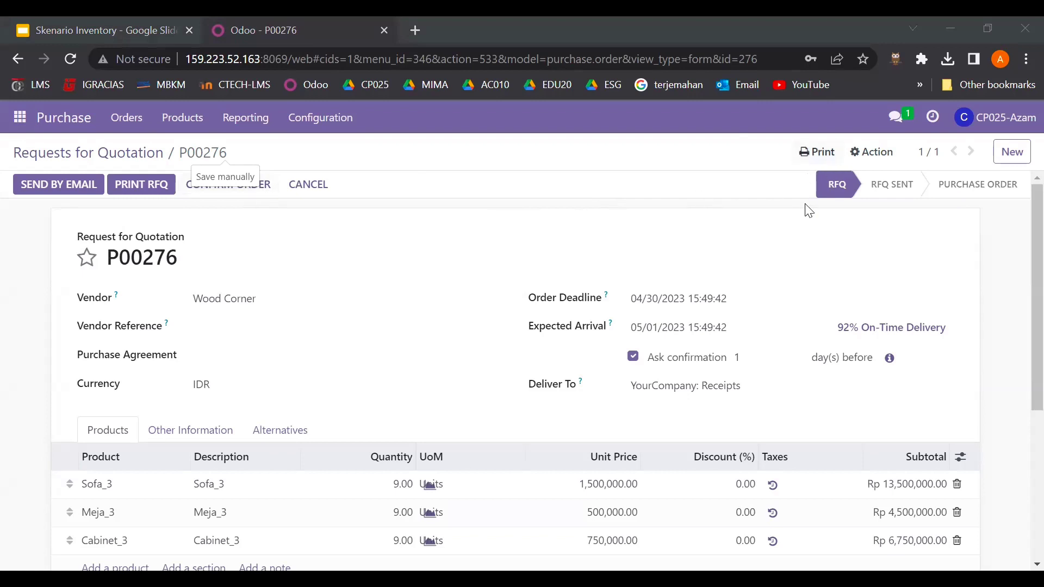
click(270, 187)
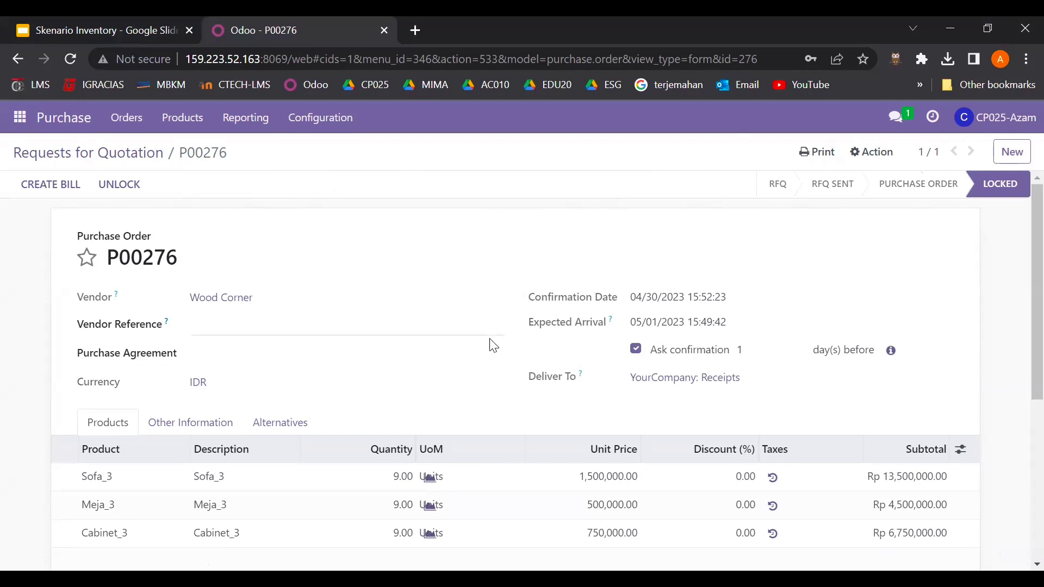
scroll(491, 345, down, 2)
scroll(491, 345, up, 2)
drag(112, 256, 191, 260)
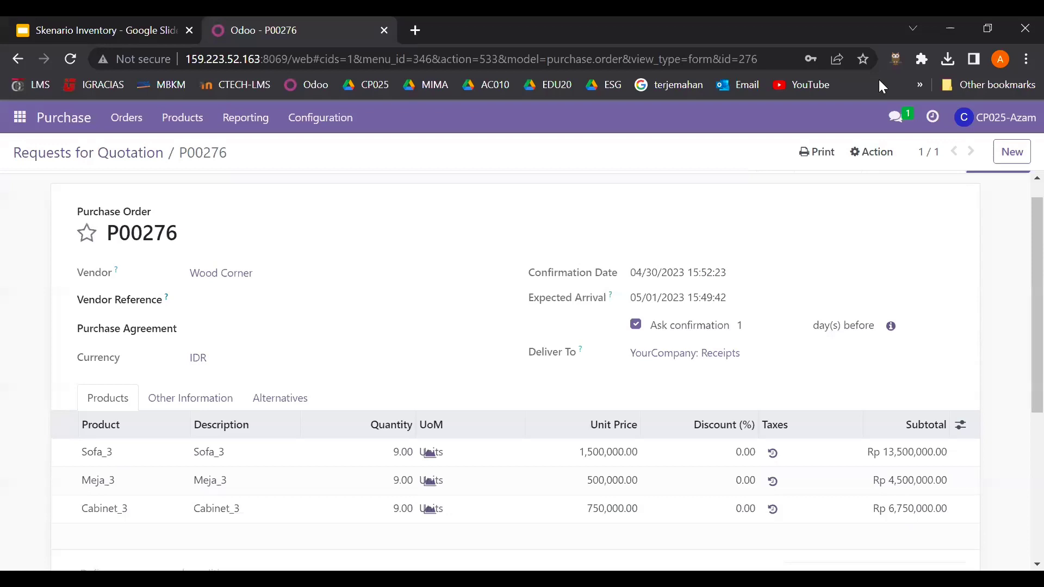
- Create a new RFQ for vendor Ready Mat with expected arrival 05/01/2023 15:49:42
click(48, 119)
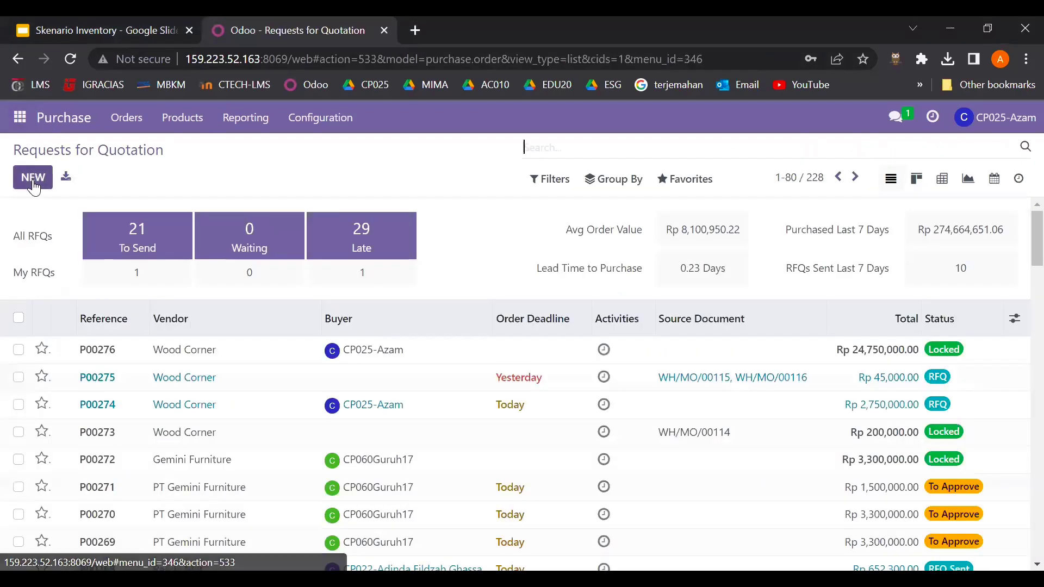
click(32, 178)
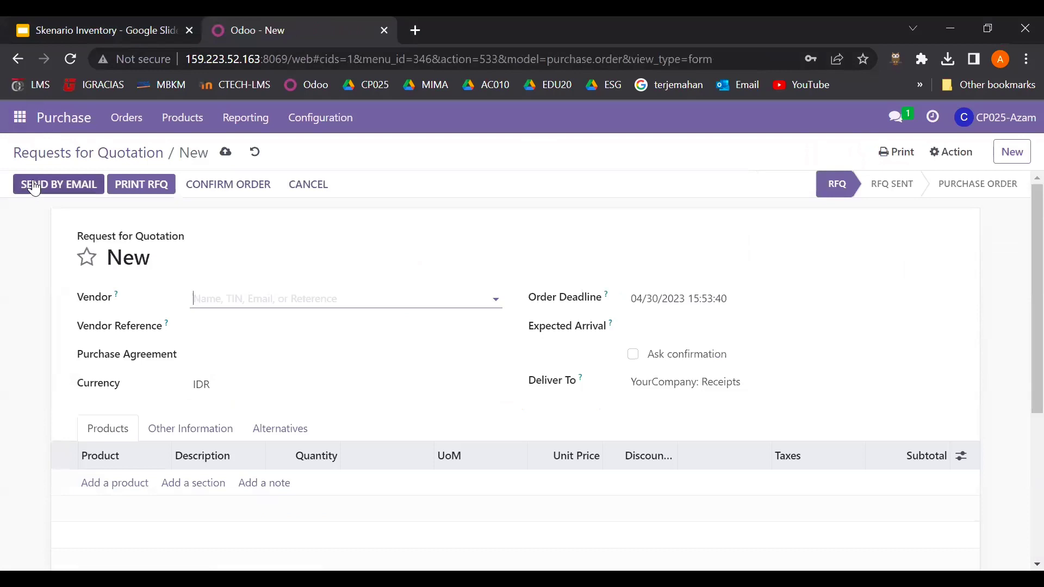
click(284, 303)
text(read)
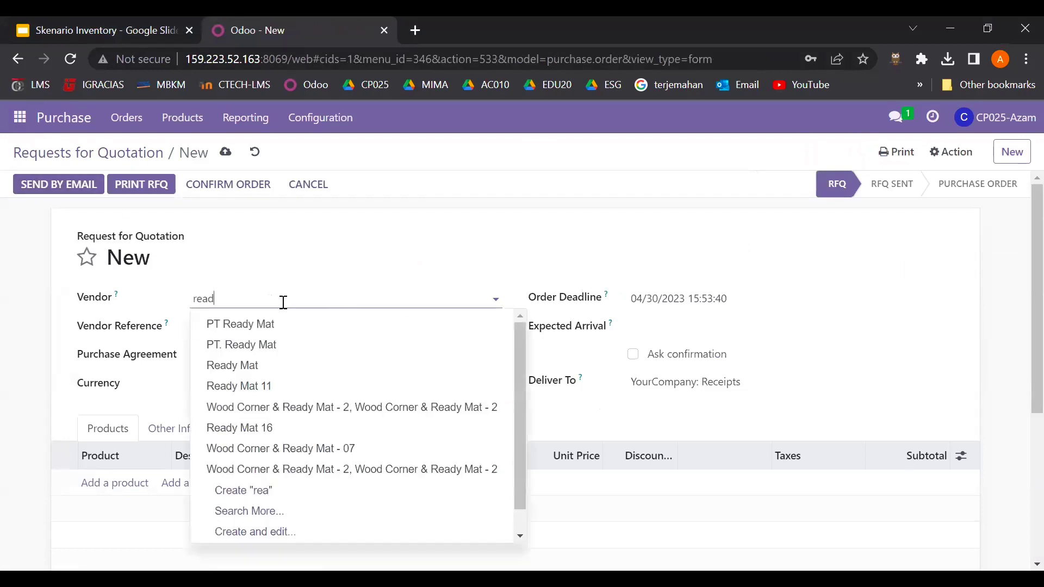
click(271, 372)
click(664, 330)
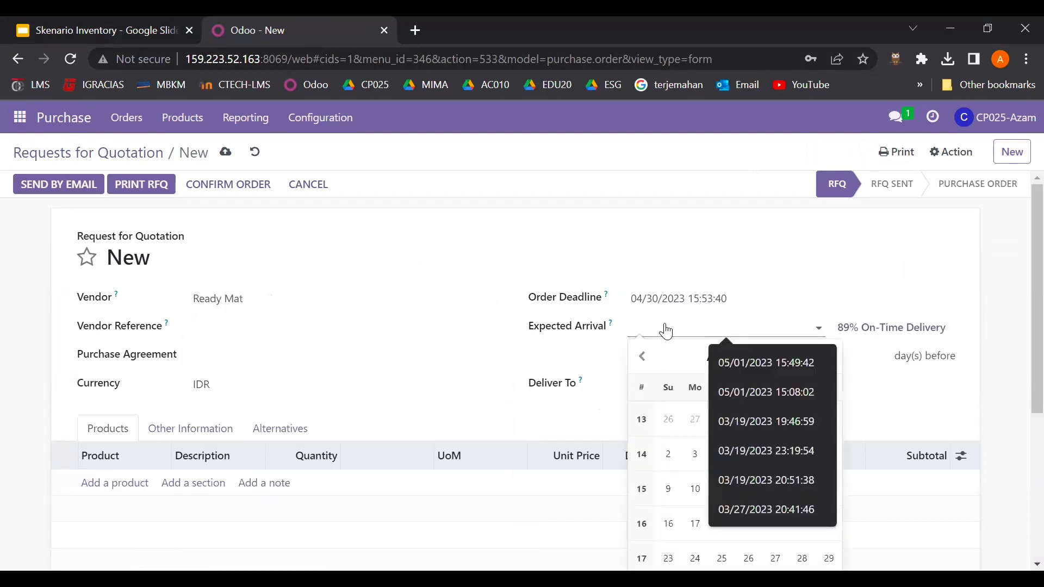
click(732, 359)
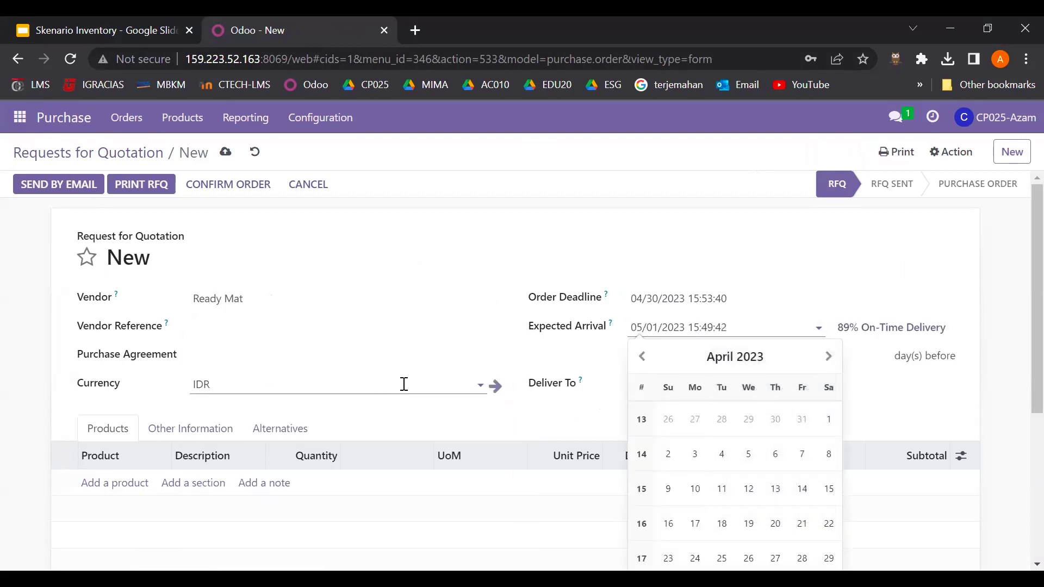
click(308, 357)
scroll(292, 388, down, 1)
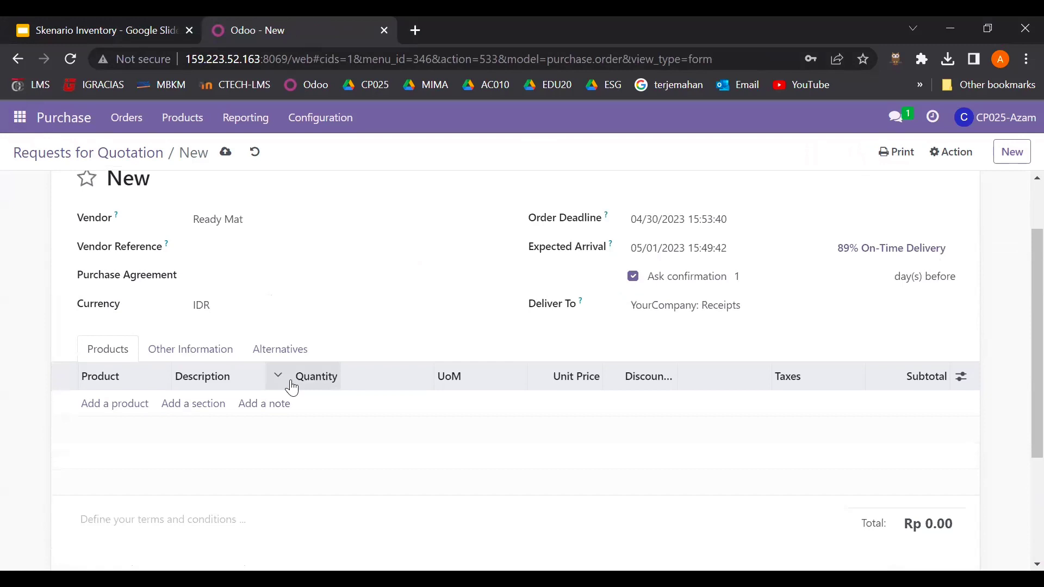
click(131, 21)
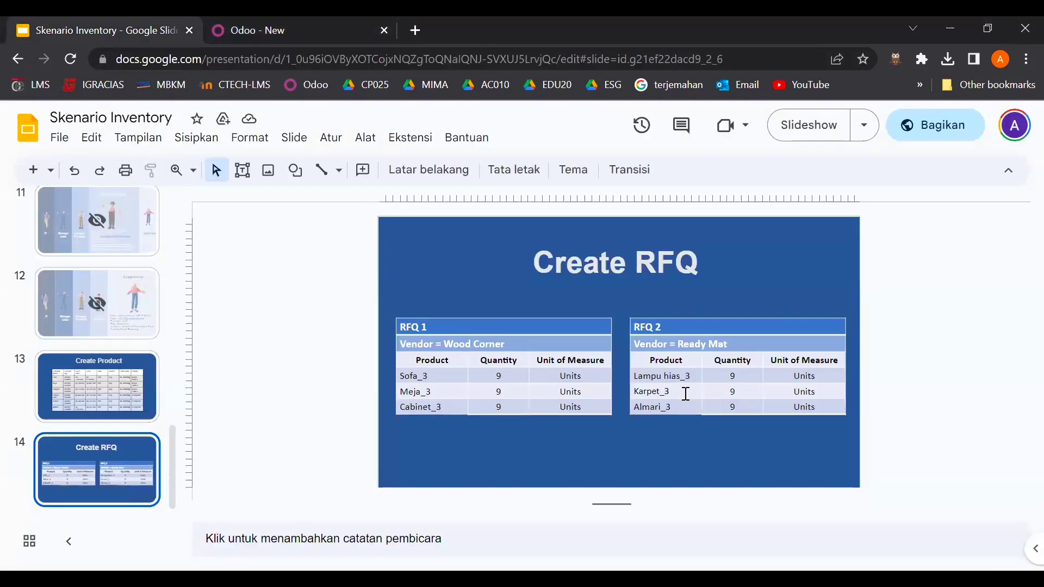
click(299, 37)
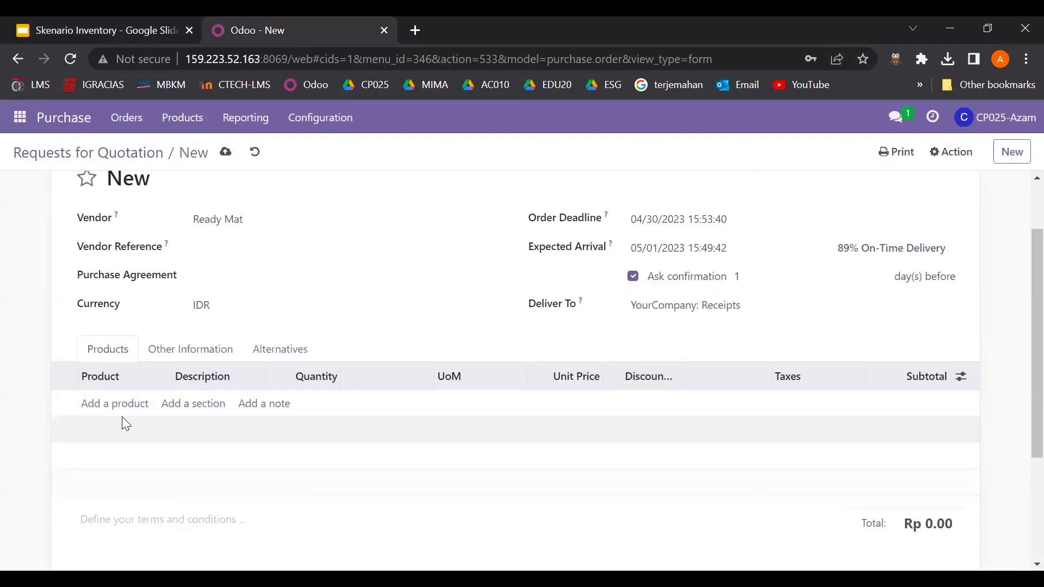
- Add Lampu Hias_3 and Karpet_3 lines, correcting a mistakenly picked product
click(132, 406)
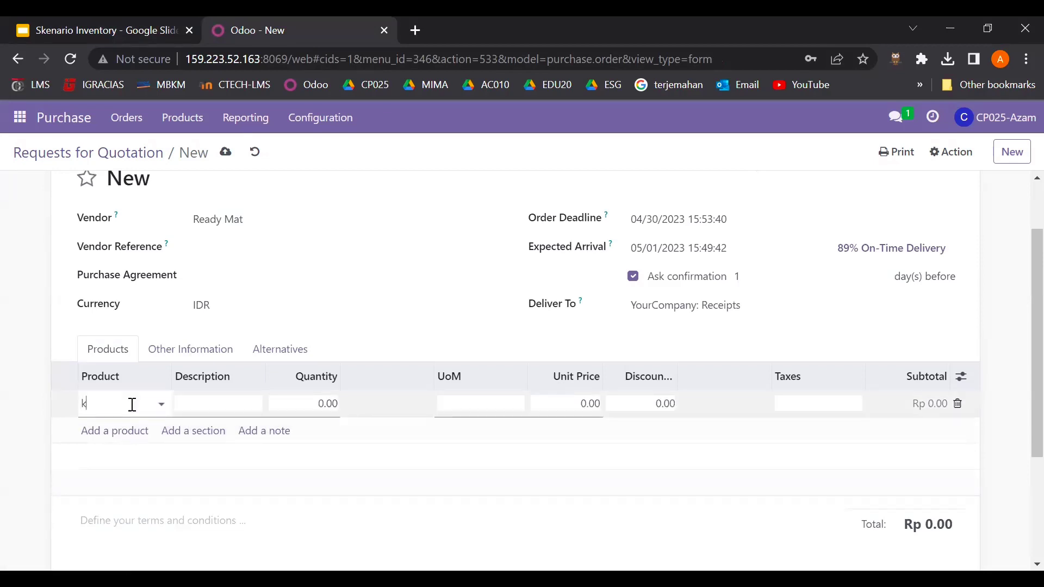
text(lam)
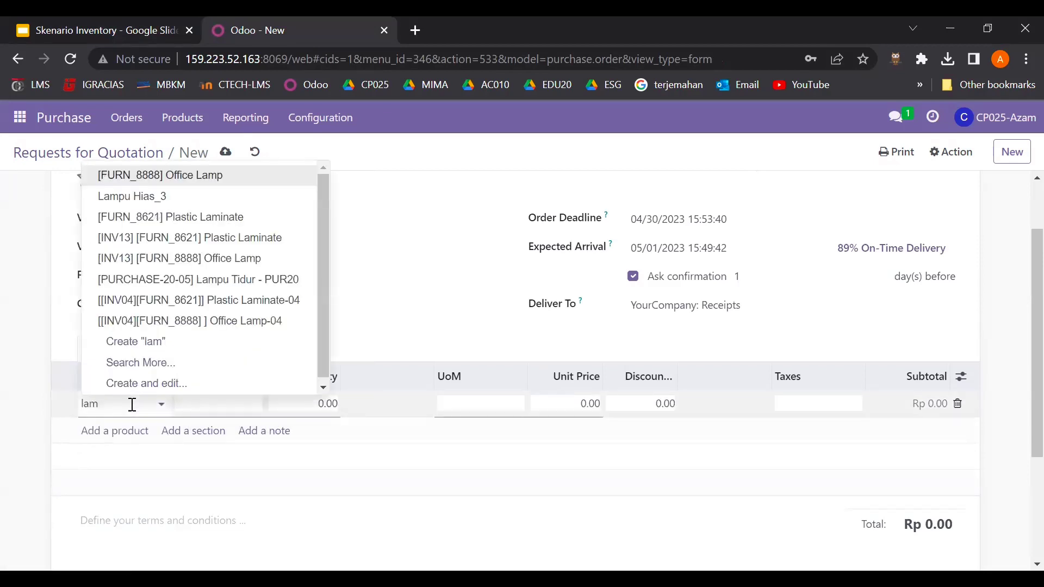
click(174, 197)
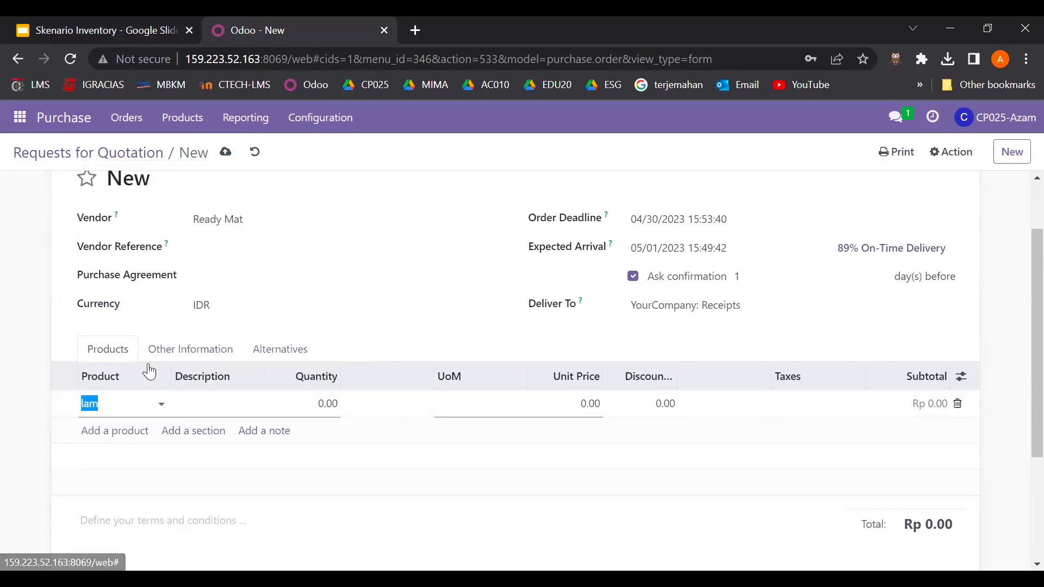
click(134, 442)
text(carpe)
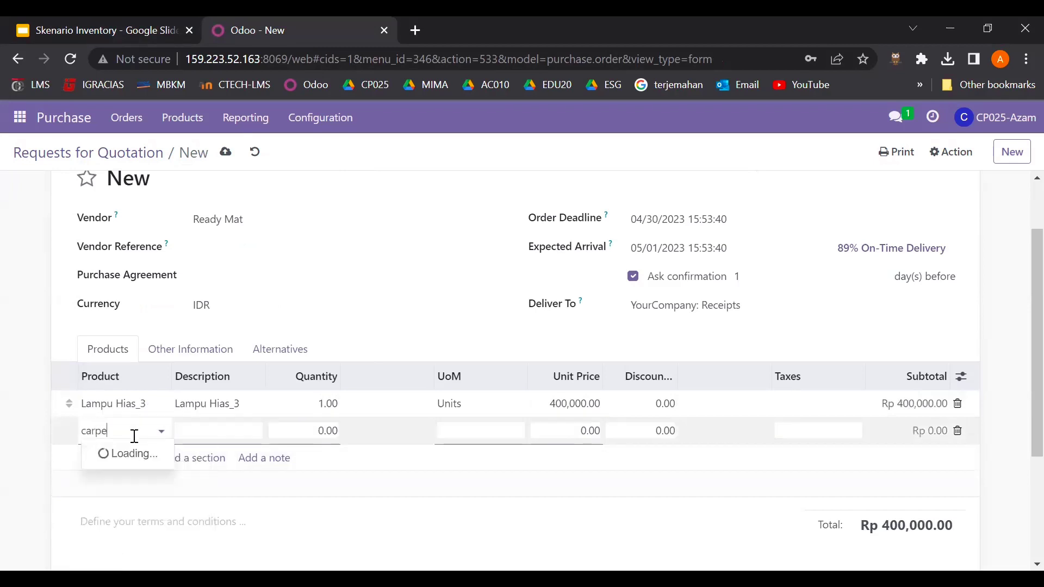
key(BackSpace)
key(BackSpace)
key(BackSpace)
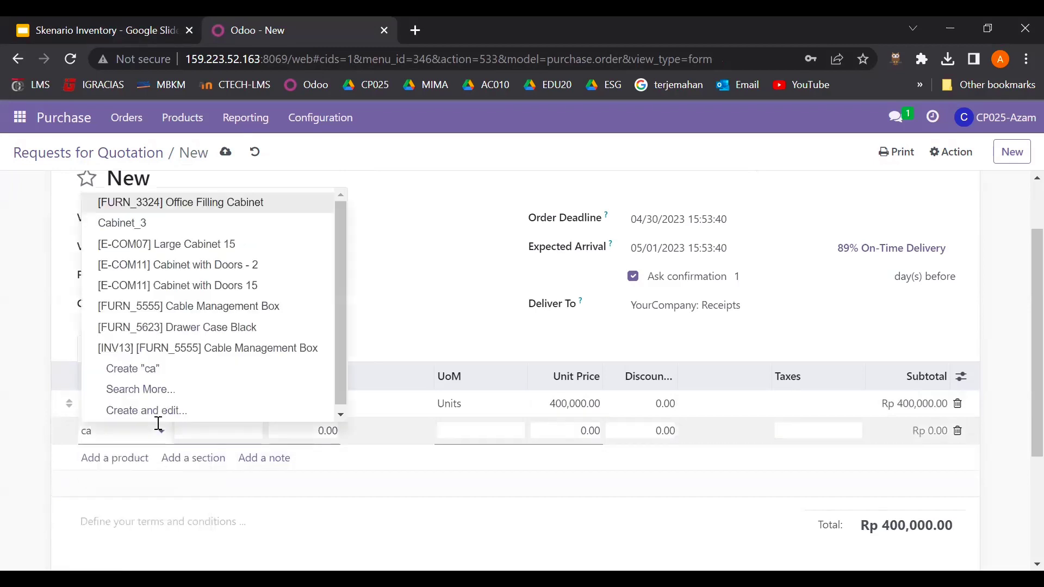
key(BackSpace)
text(kar)
key(BackSpace)
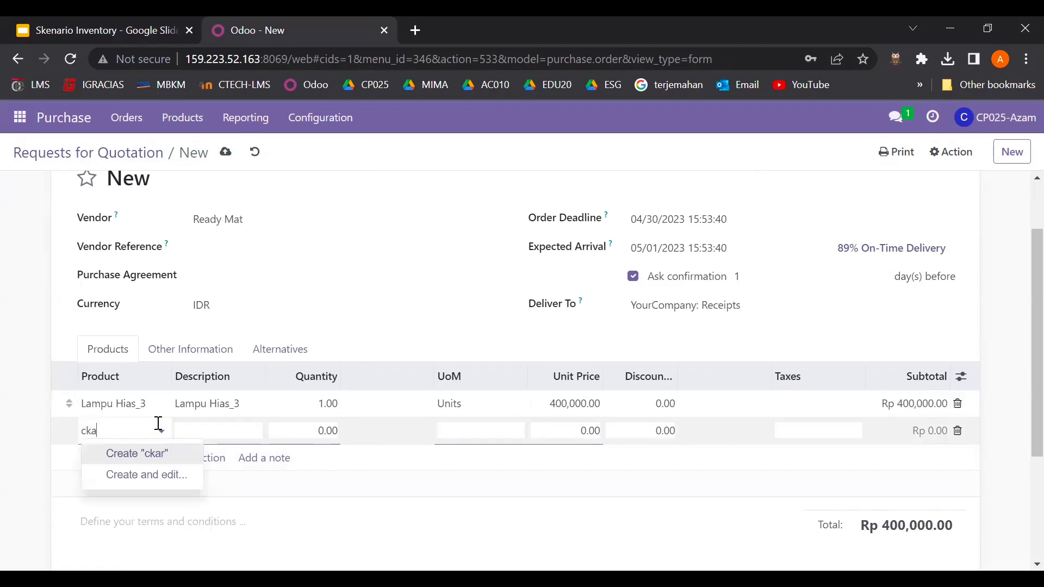
key(BackSpace)
key(BackSpace)
key(BackSpace)
text(kar)
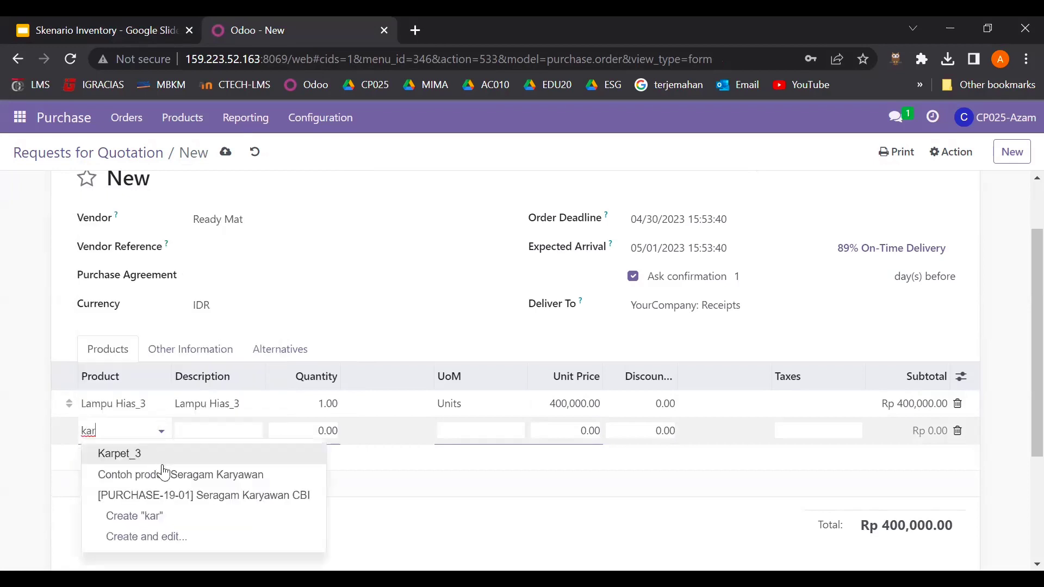
click(165, 474)
click(150, 431)
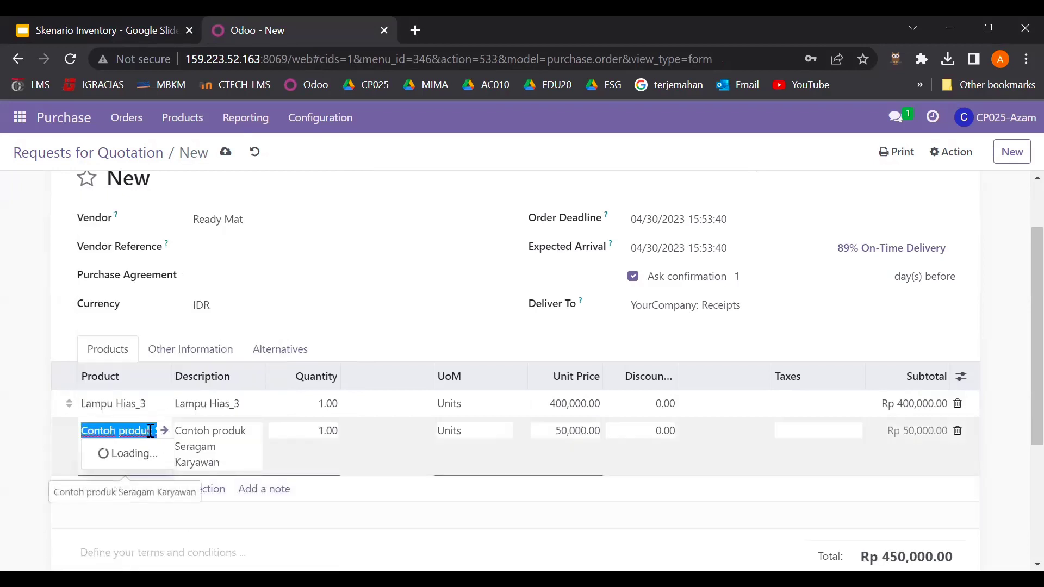
key(BackSpace)
text(car)
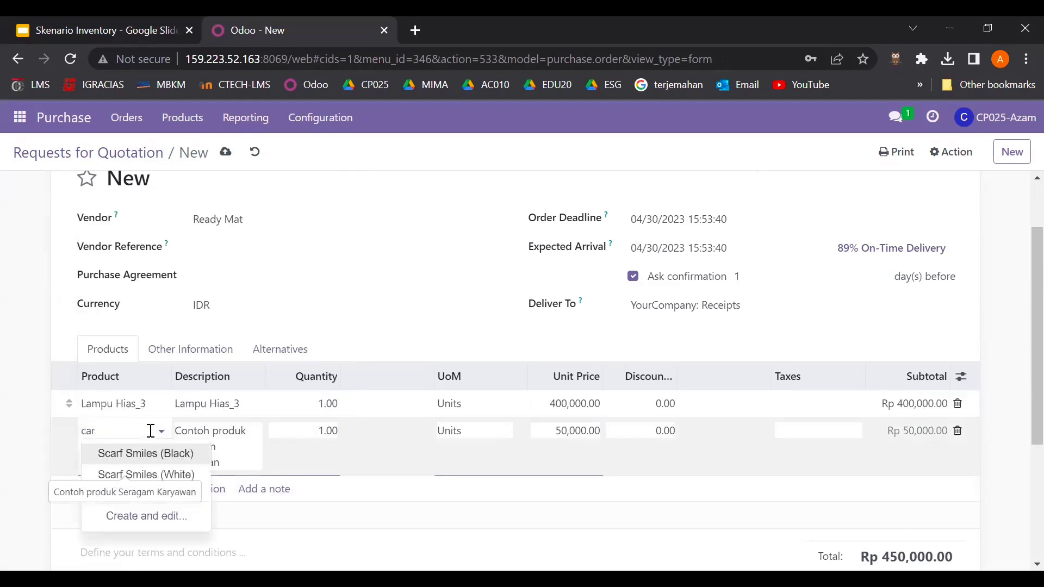
key(BackSpace)
key(BackSpace)
key(BackSpace)
text(kar)
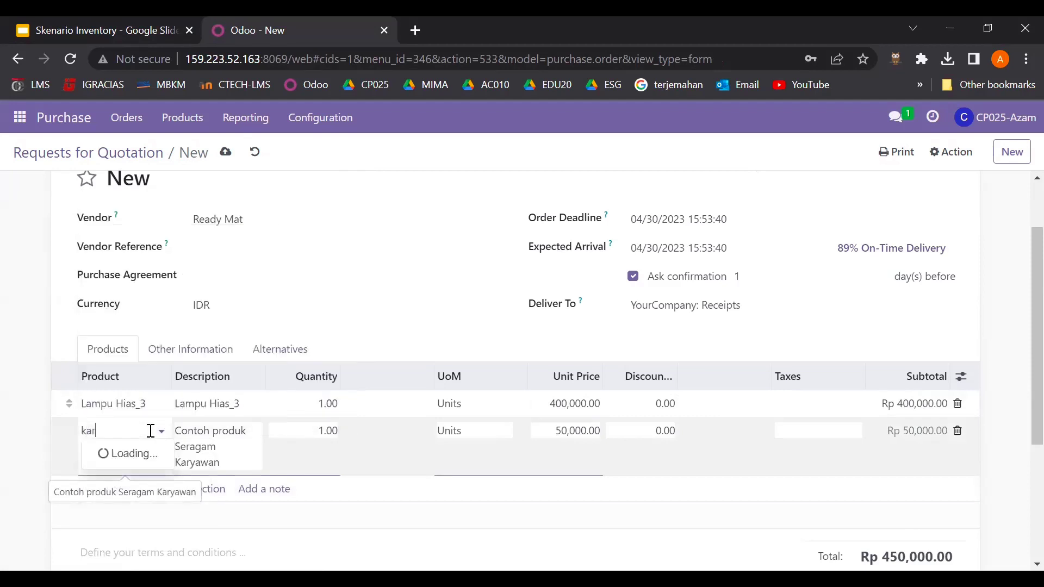
click(148, 455)
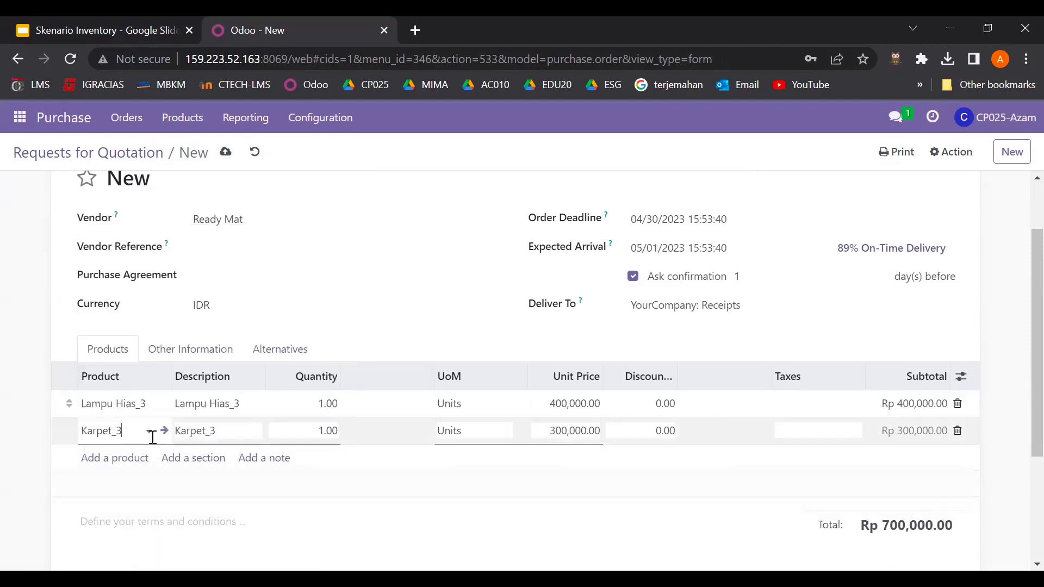
- Add Almari_3 as a third line and set all three quantities to 9
click(136, 459)
text(al)
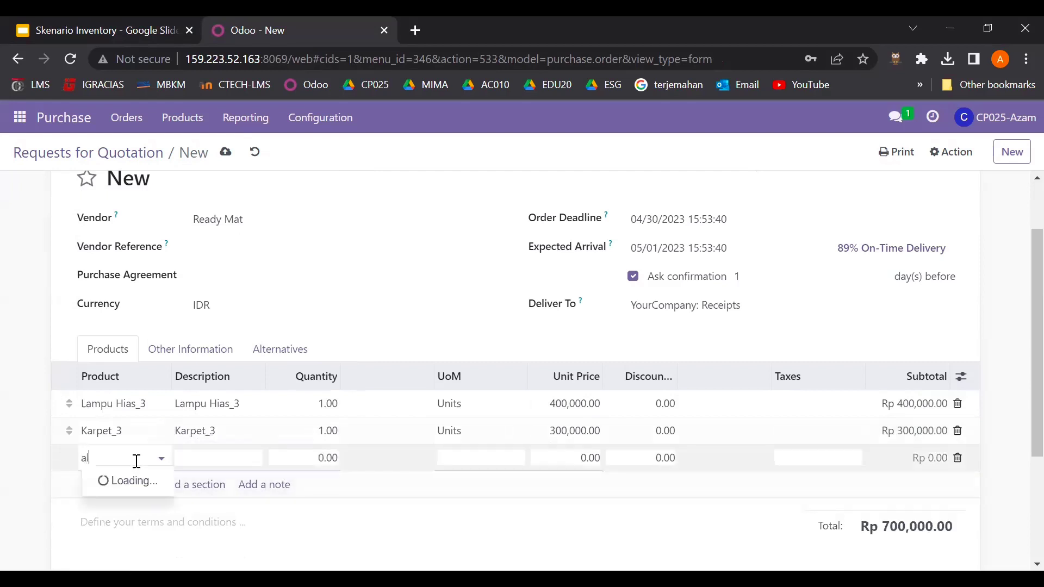
text(mari)
click(138, 479)
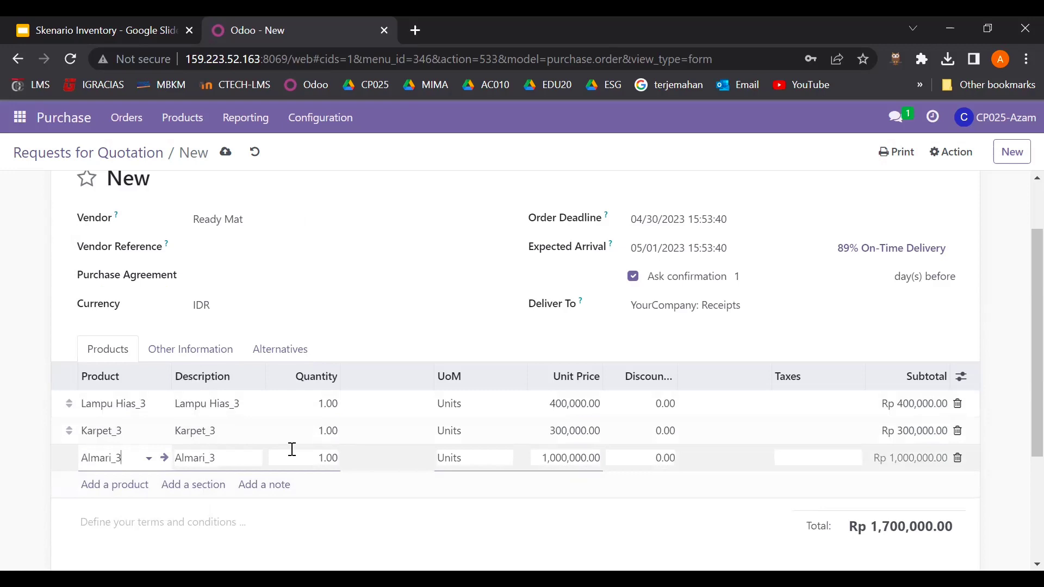
scroll(292, 450, down, 1)
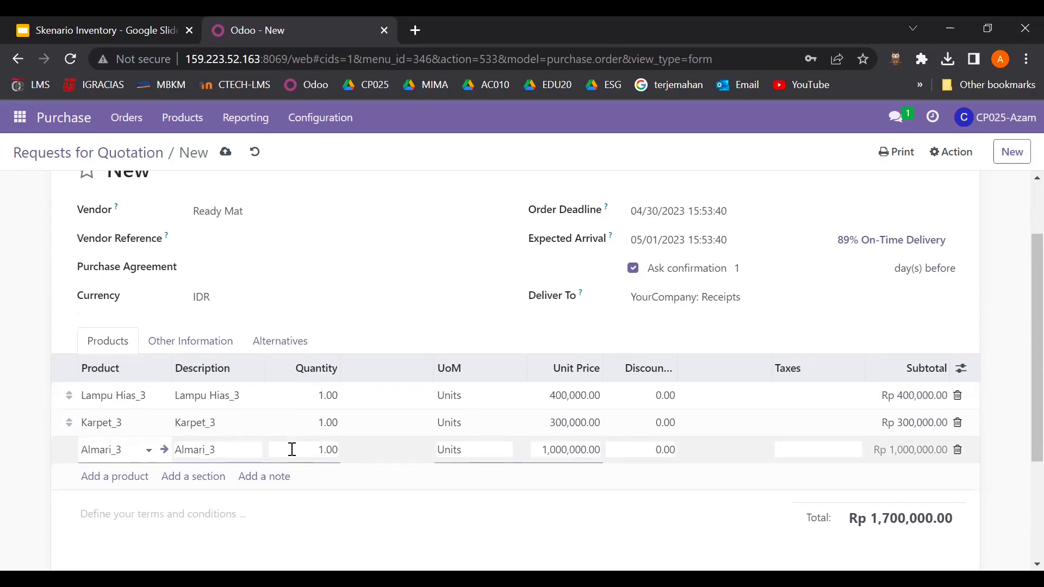
click(328, 395)
text(9)
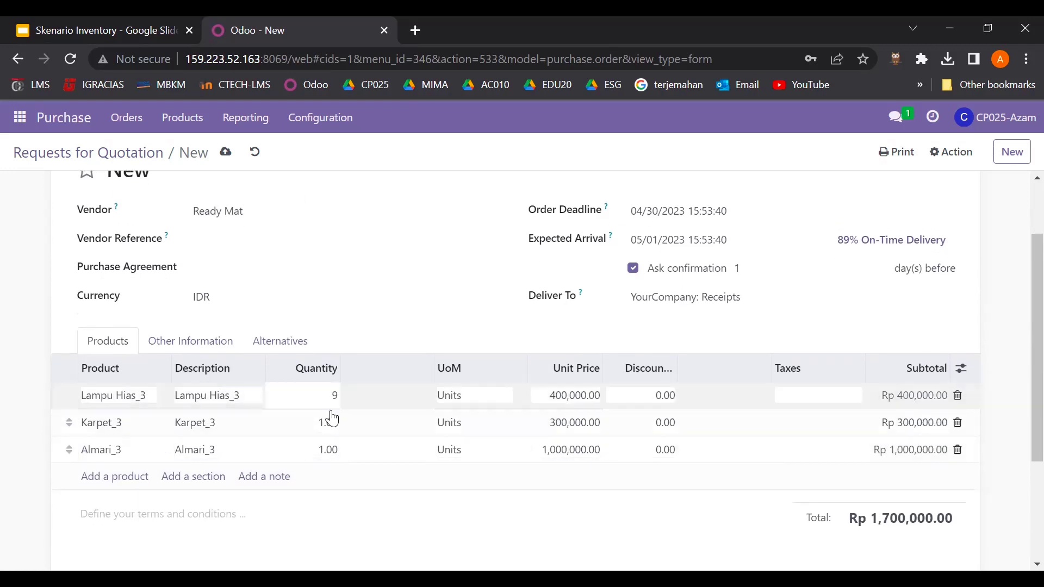
click(331, 420)
text(9)
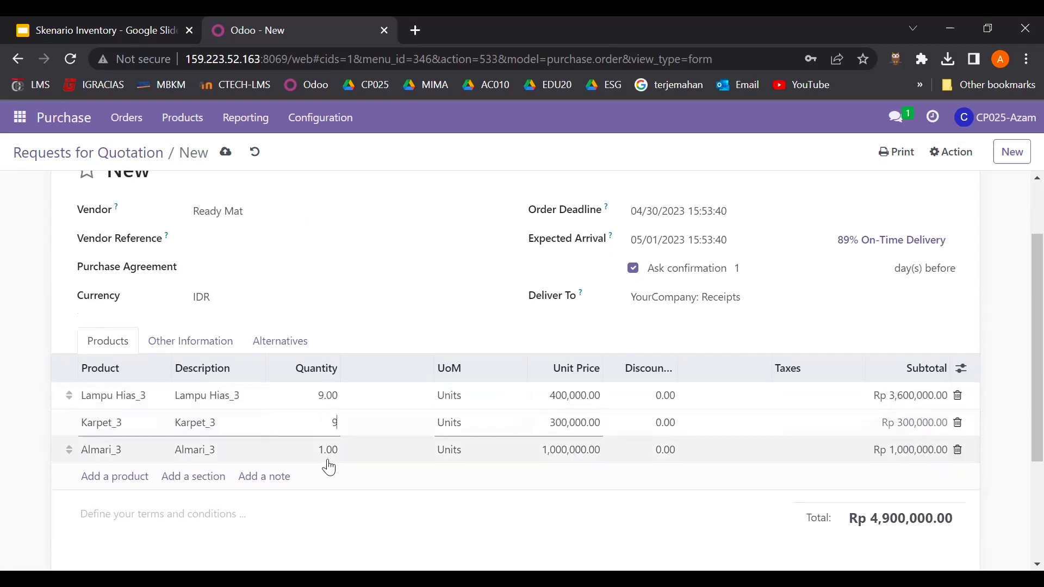
click(328, 462)
text(9)
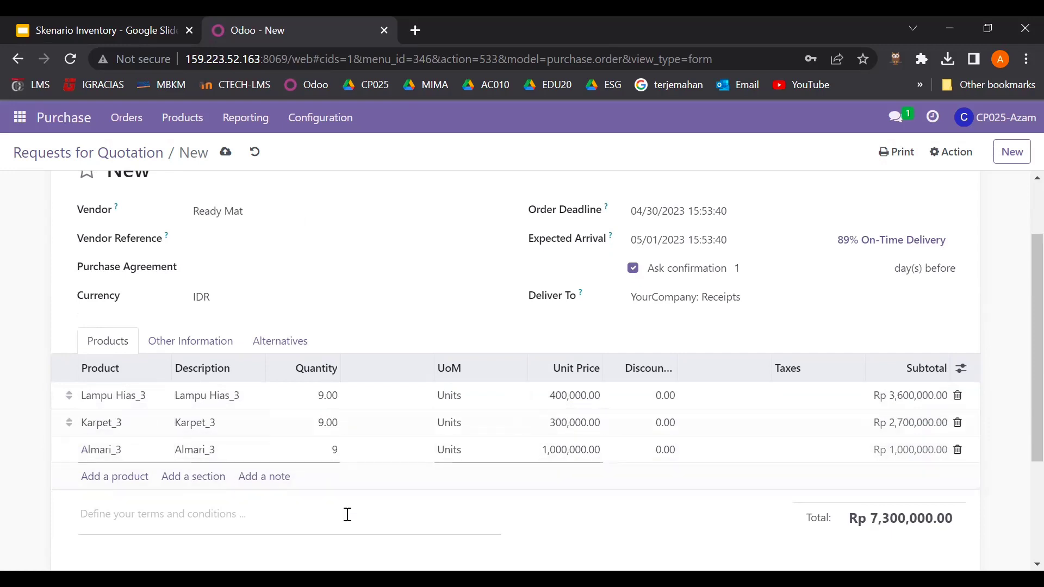
click(348, 515)
scroll(348, 515, down, 3)
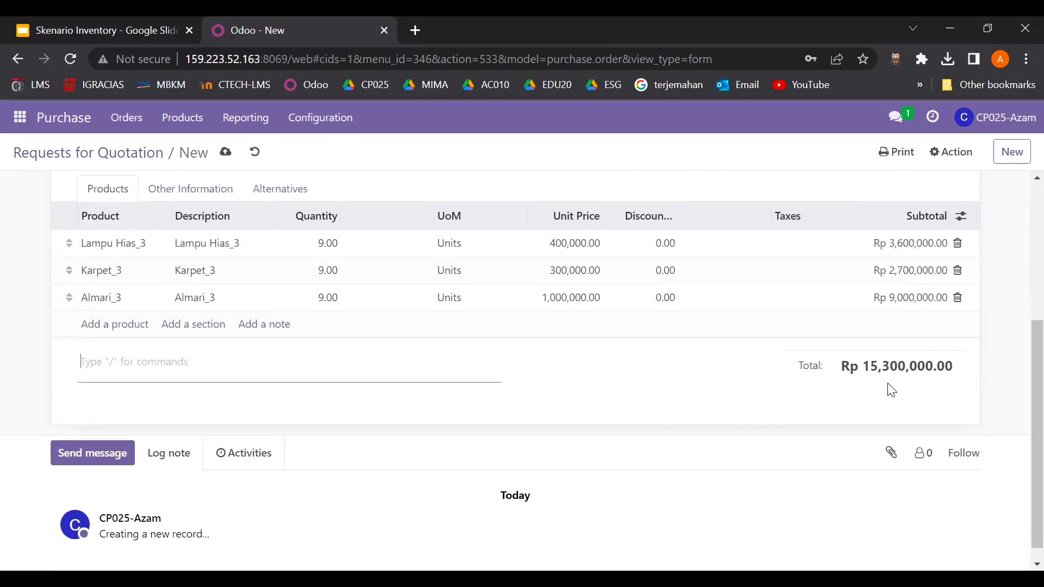
scroll(642, 378, up, 3)
scroll(643, 378, up, 2)
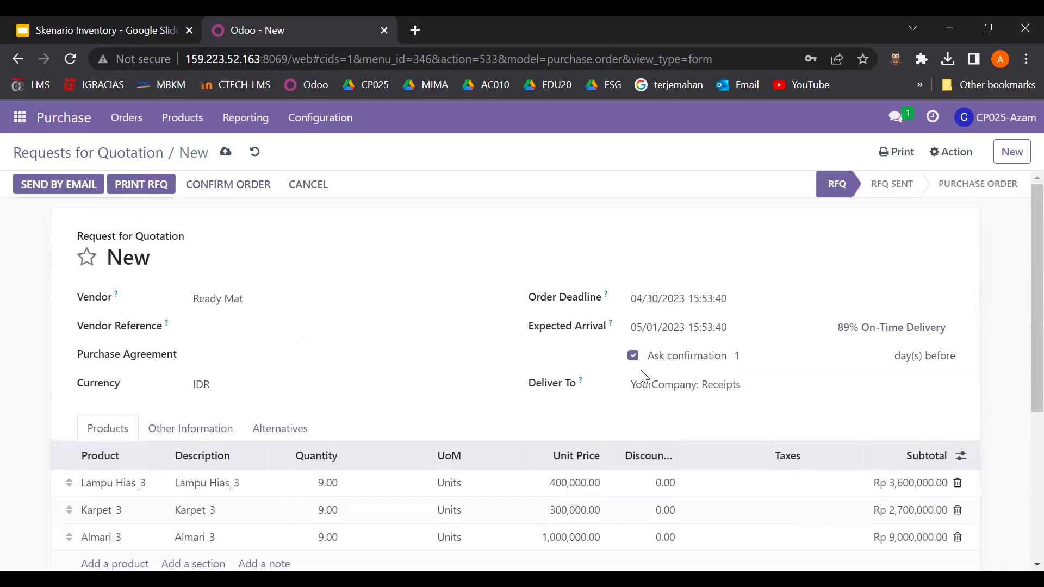
- Save the Ready Mat RFQ and confirm it as locked purchase order P00277
scroll(443, 411, down, 3)
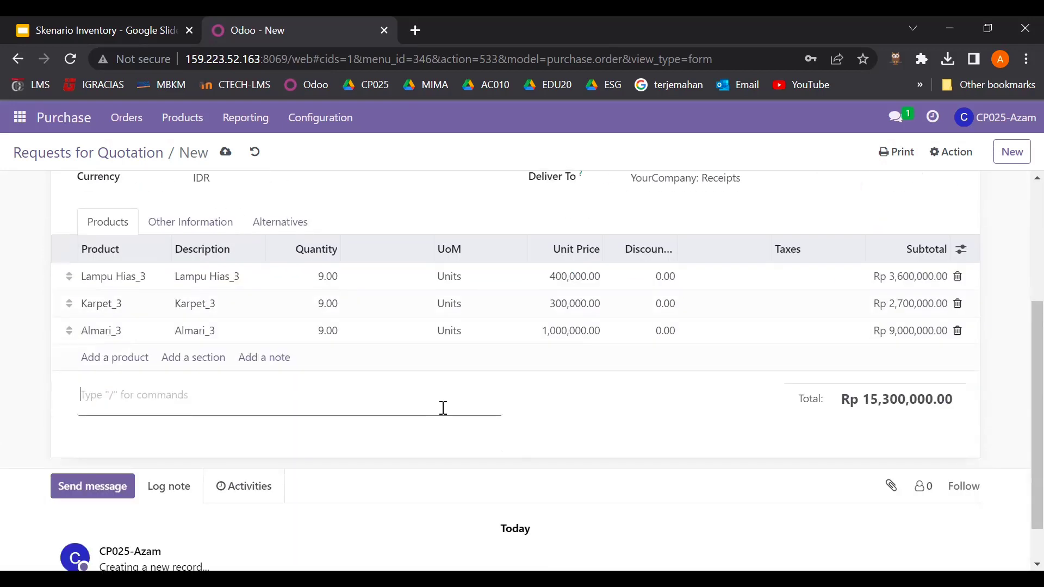
scroll(442, 408, up, 3)
scroll(457, 414, down, 1)
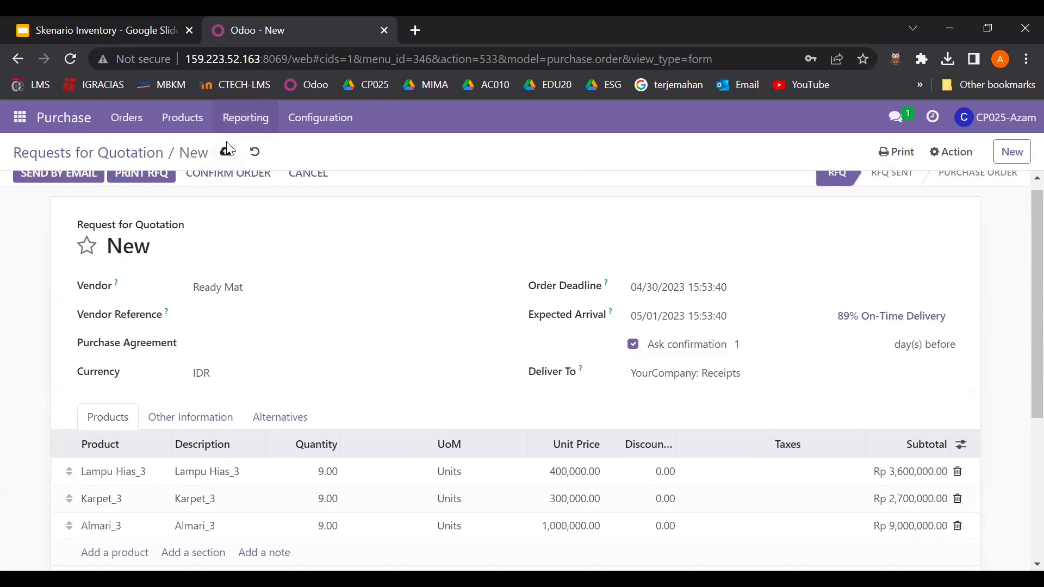
click(225, 154)
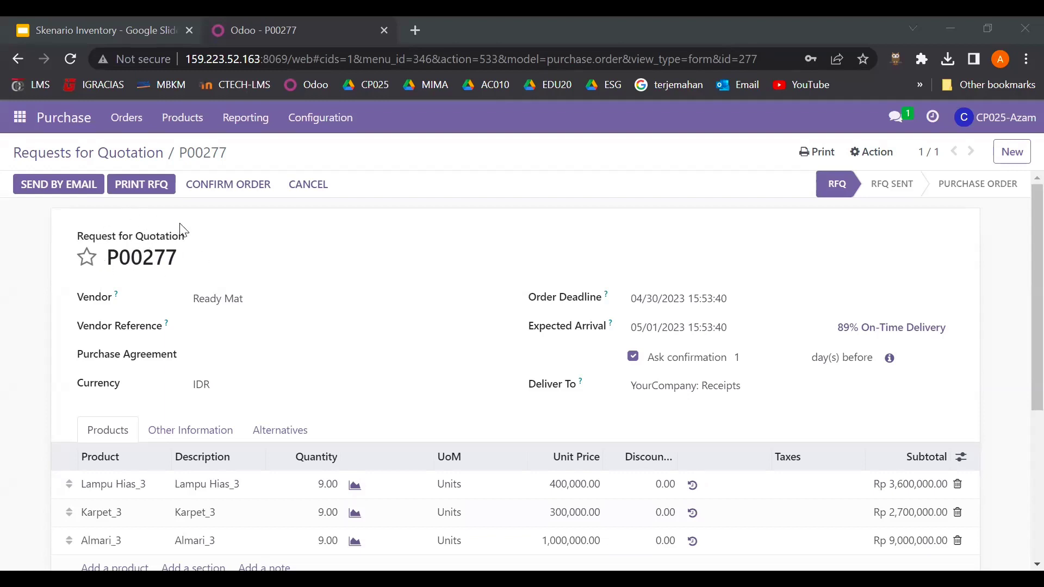
click(239, 186)
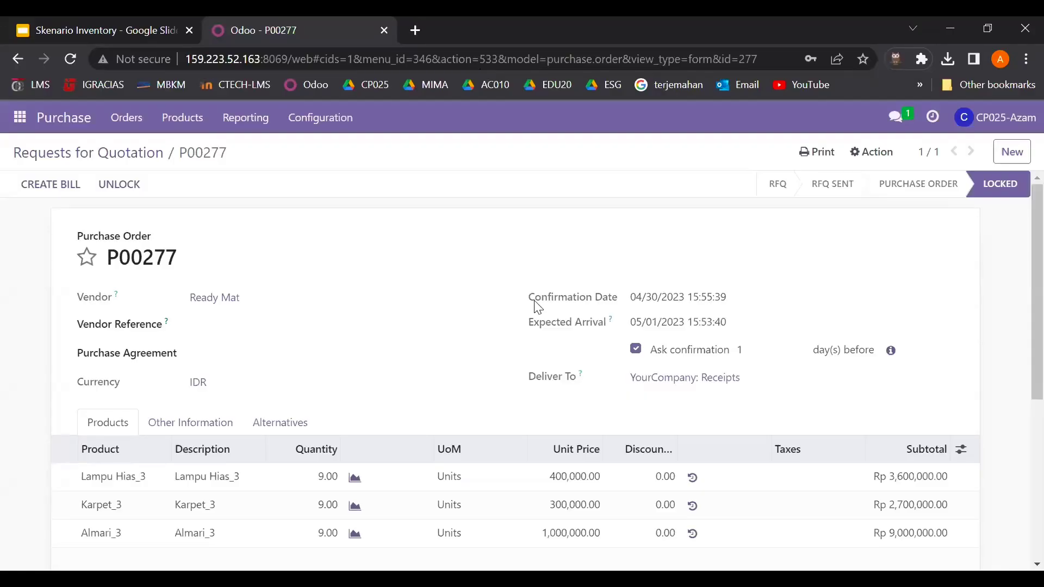
- Return to the Requests for Quotation list, then open the Discuss app
click(79, 129)
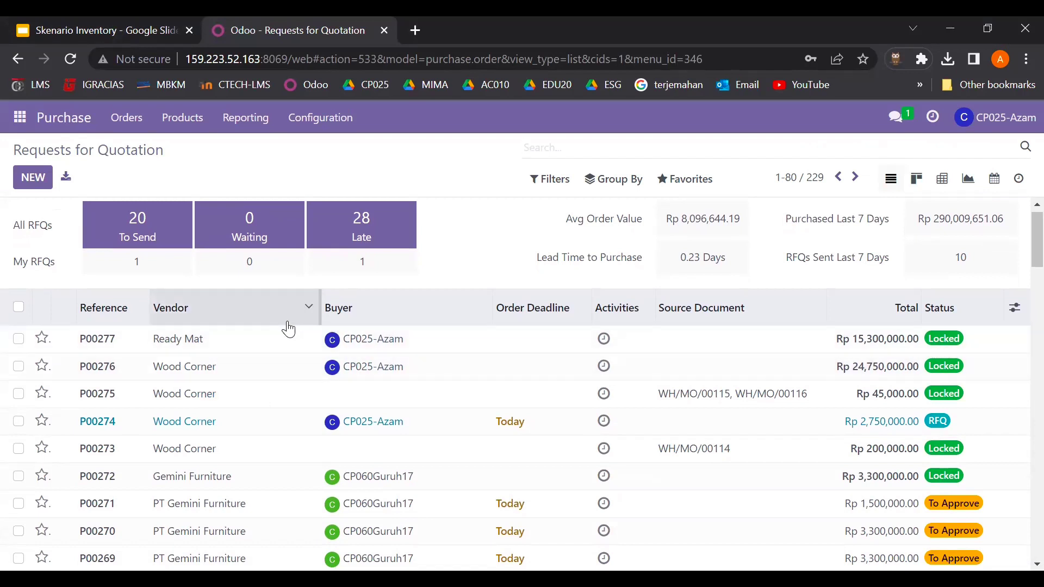
click(21, 122)
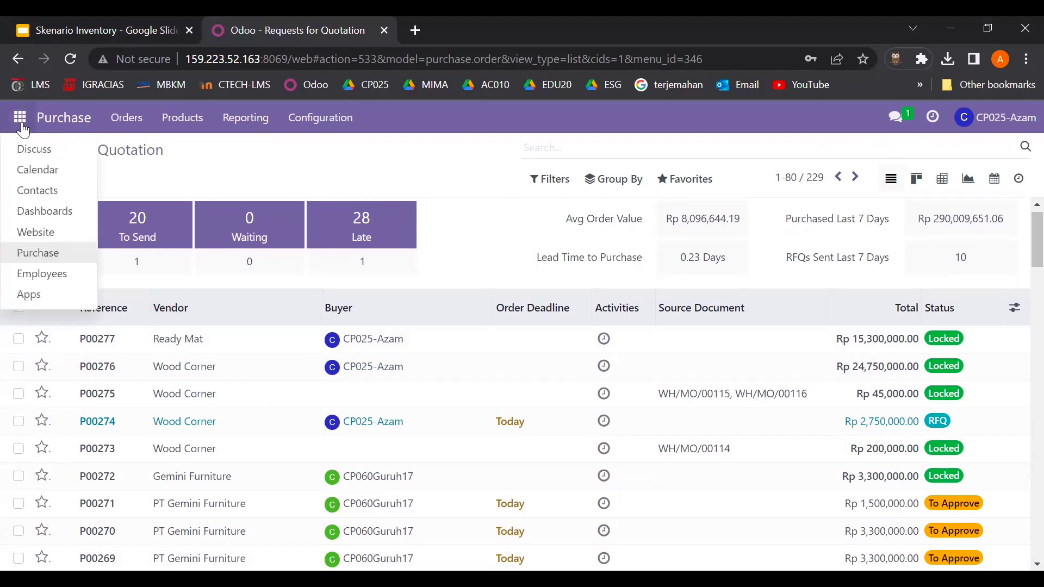
click(53, 152)
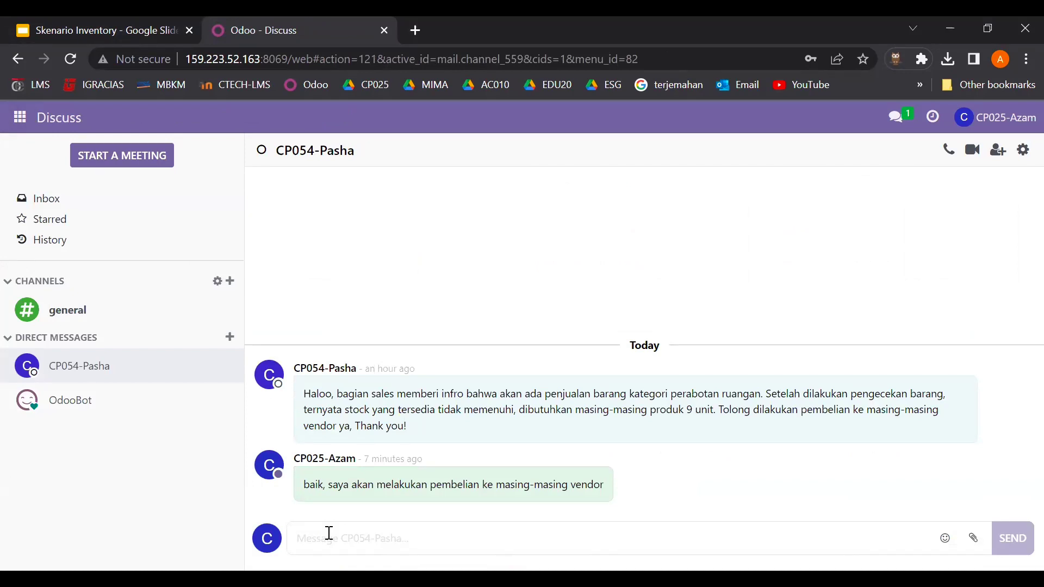
- Send the colleague a pasted message requesting goods receipt for P00276 and P00277
text(PRZE)
key(BackSpace)
key(BackSpace)
key(BackSpace)
key(BackSpace)
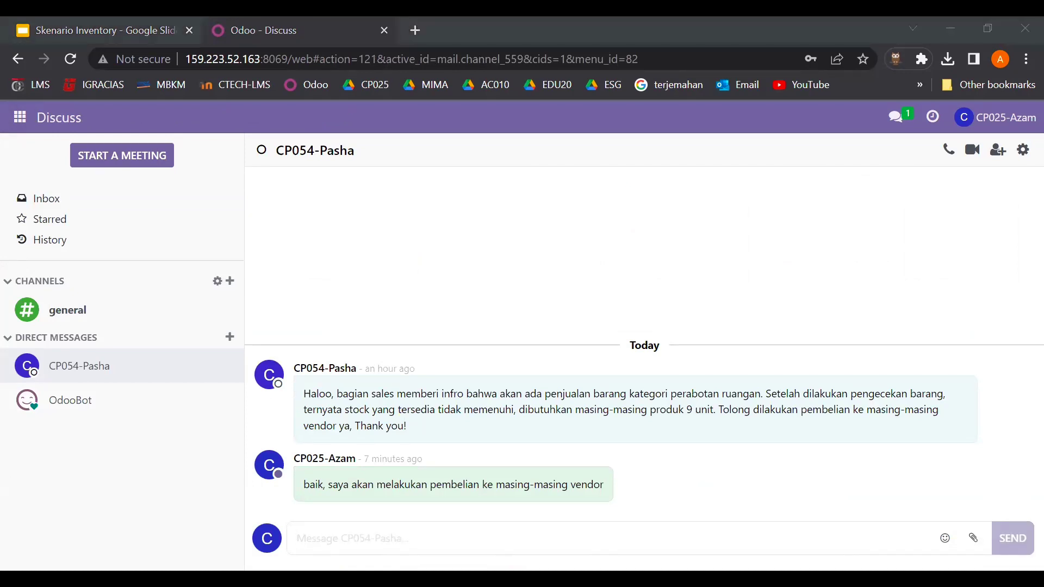
click(409, 532)
text(Sayaa telah melakukan pembelian kepada vendor, tolong lakukan penerimaan barang untuk PO P00276 dan P00277 ya!)
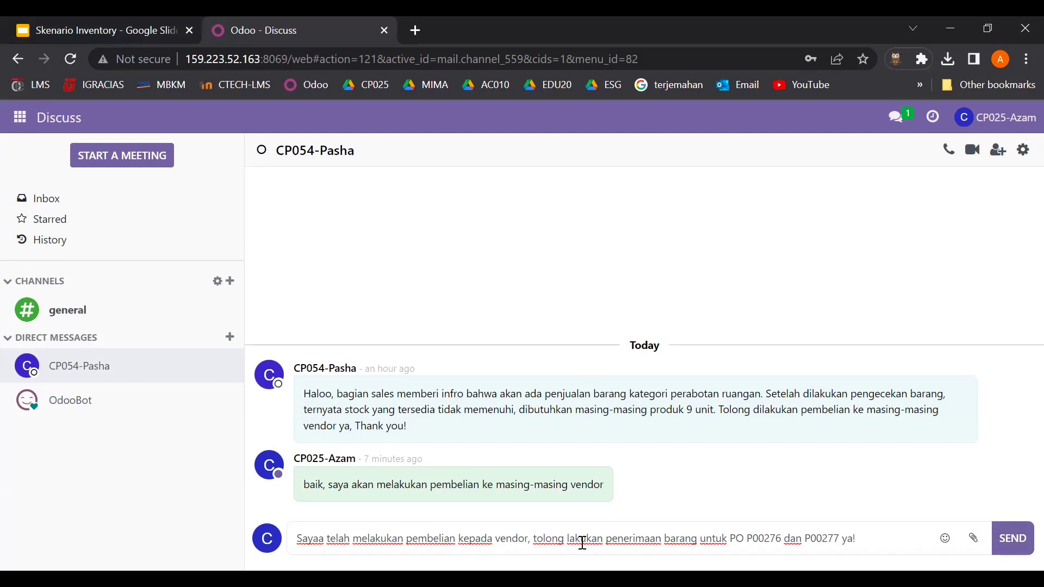
click(772, 540)
key(Return)
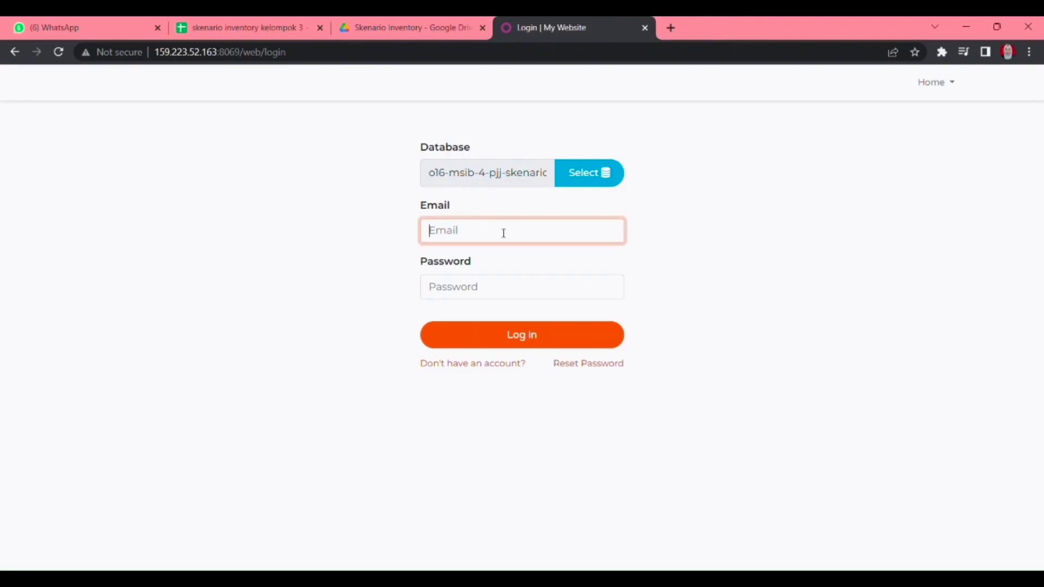
- Sign in as the inventory staff user with the saved e-mail and password
click(496, 263)
click(488, 287)
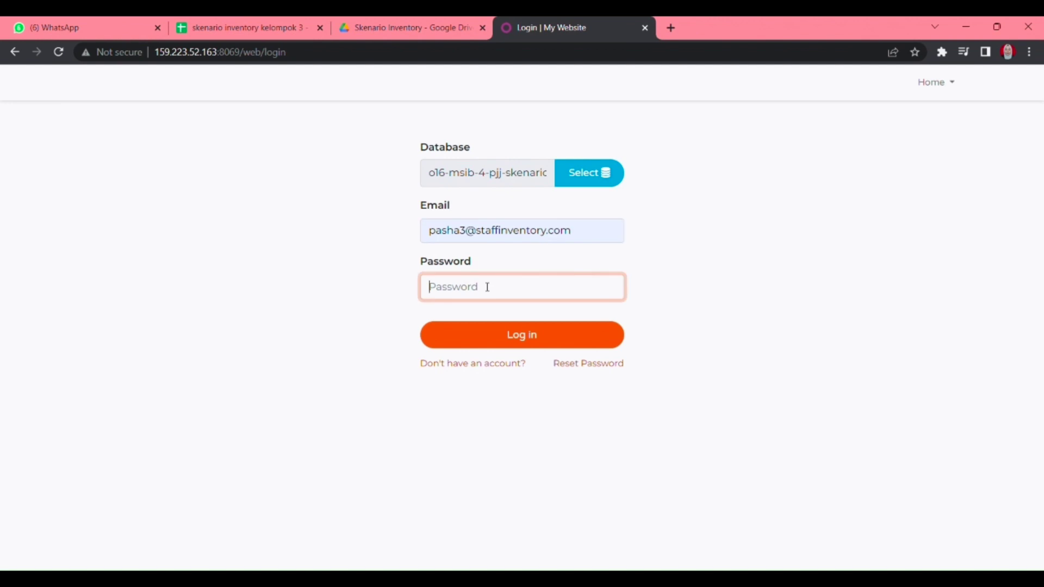
text(12)
key(BackSpace)
key(BackSpace)
text(123)
key(Return)
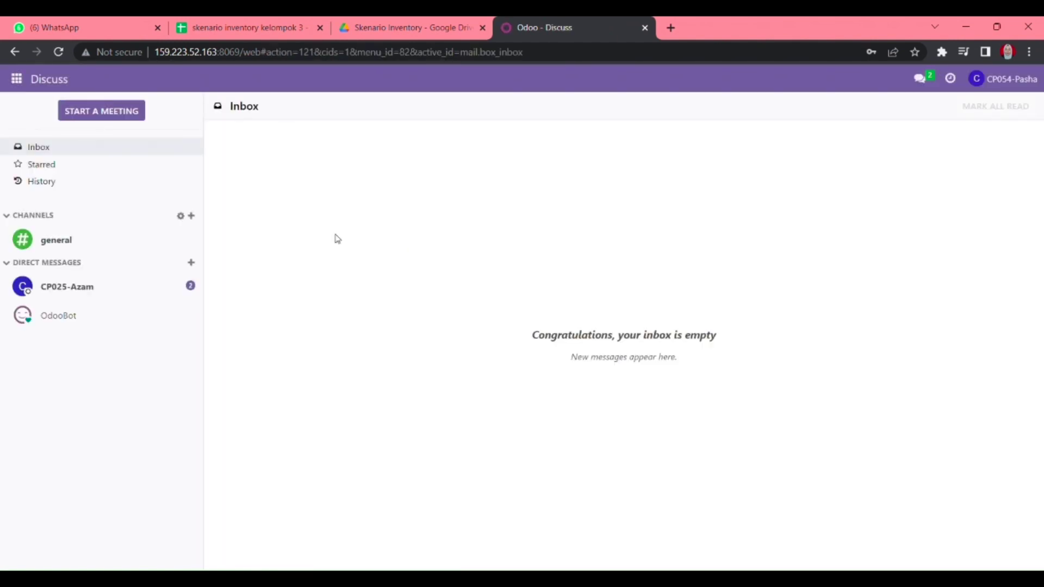
- Read the purchaser's direct message asking to receive goods for P00276 and P00277
click(150, 298)
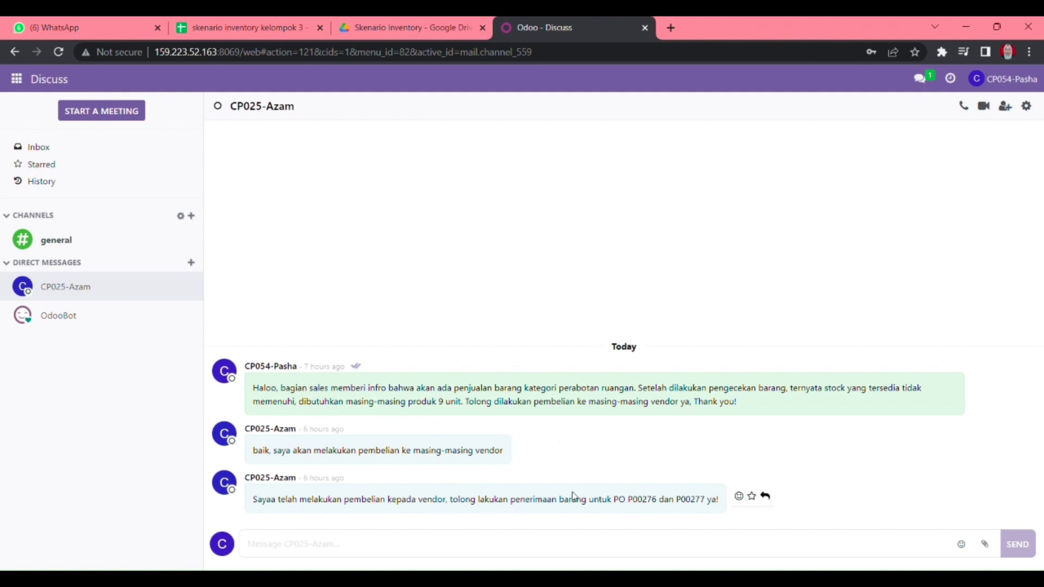
double_click(636, 505)
click(17, 79)
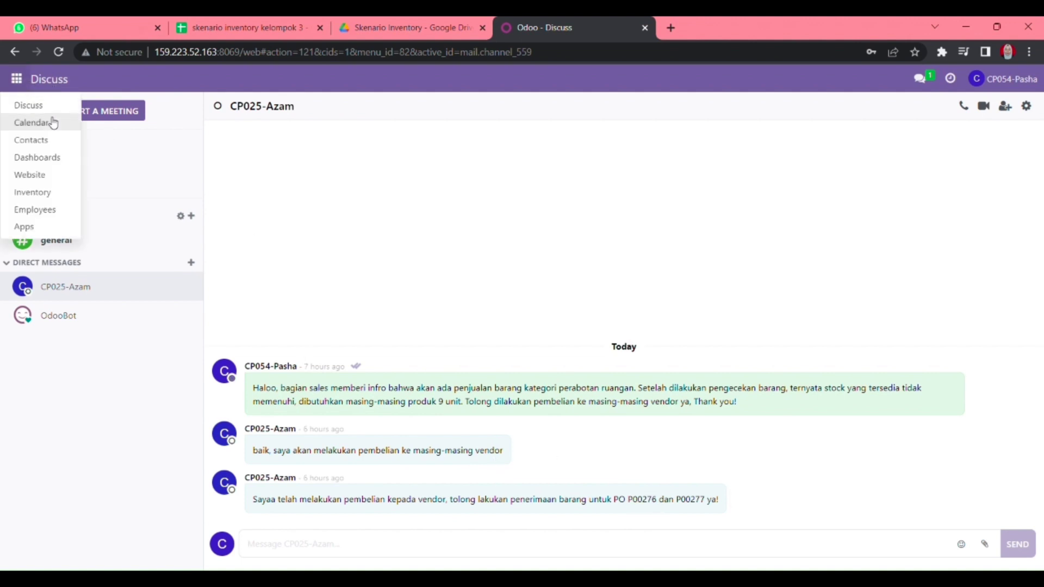
- In Inventory, open the 60 receipts to process and filter them to transfer P00276
click(39, 193)
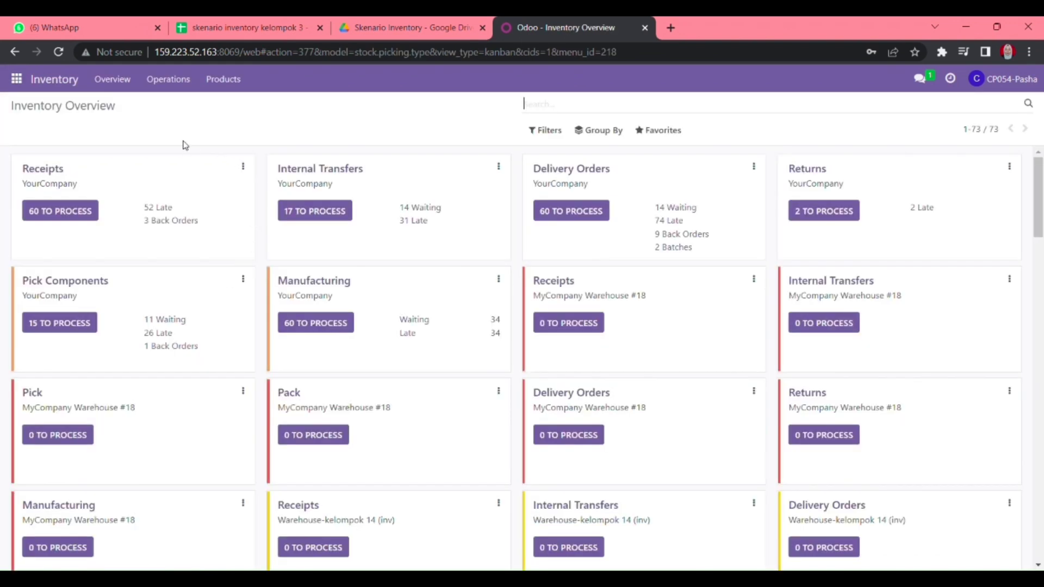
click(223, 88)
mouse_move(192, 86)
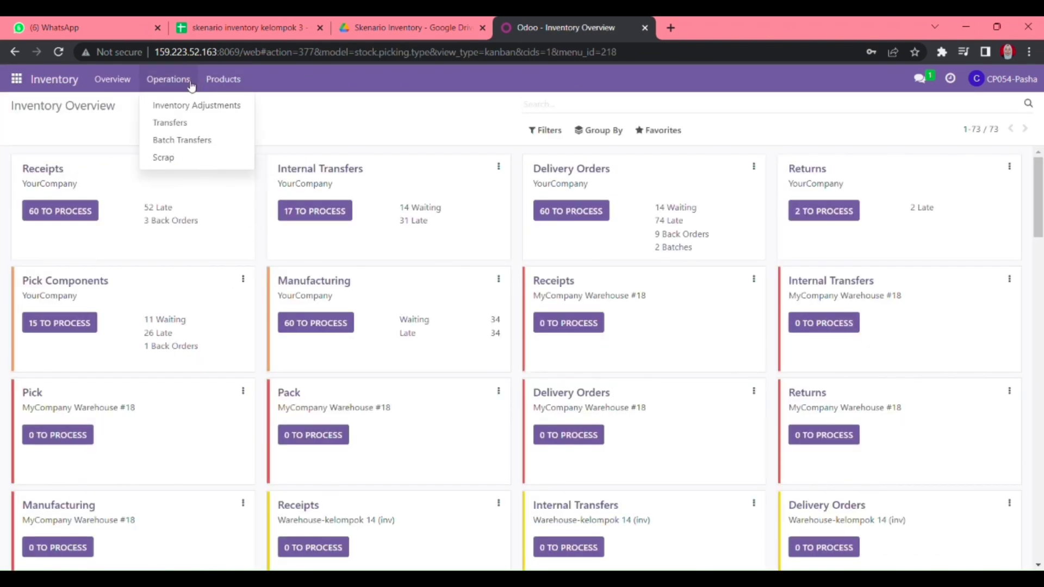
click(120, 87)
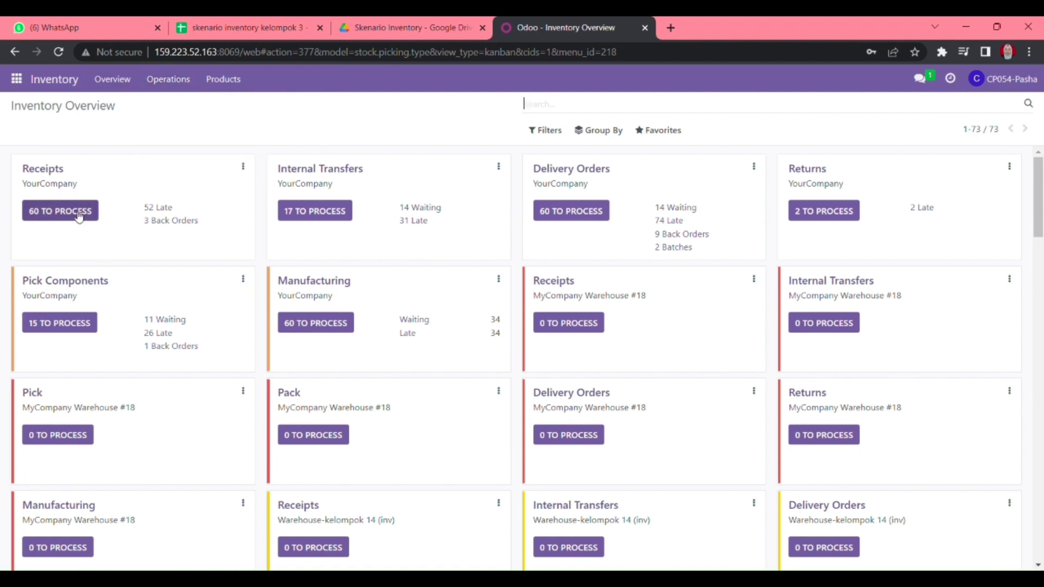
click(61, 212)
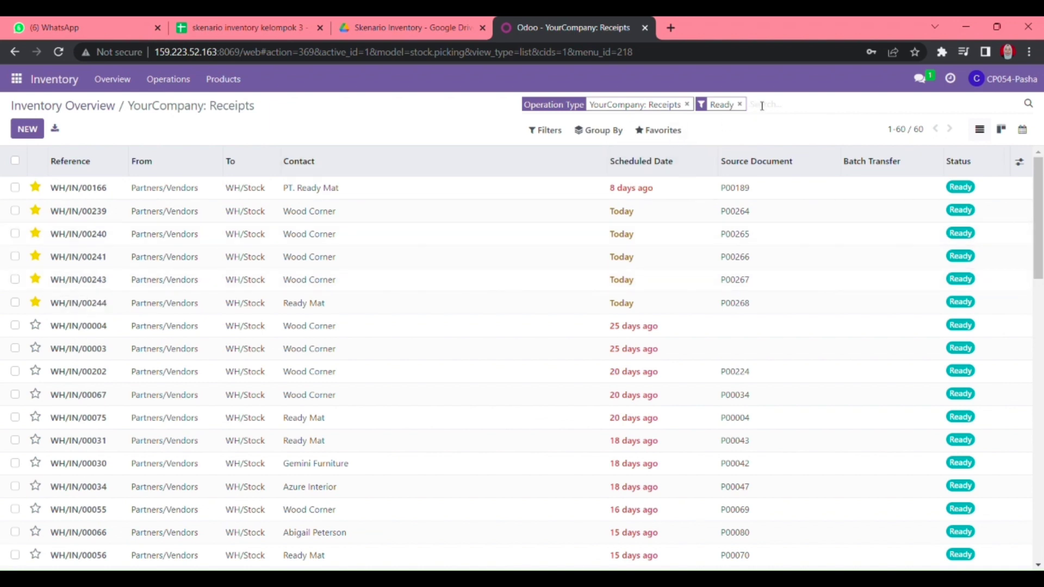
text(P00276)
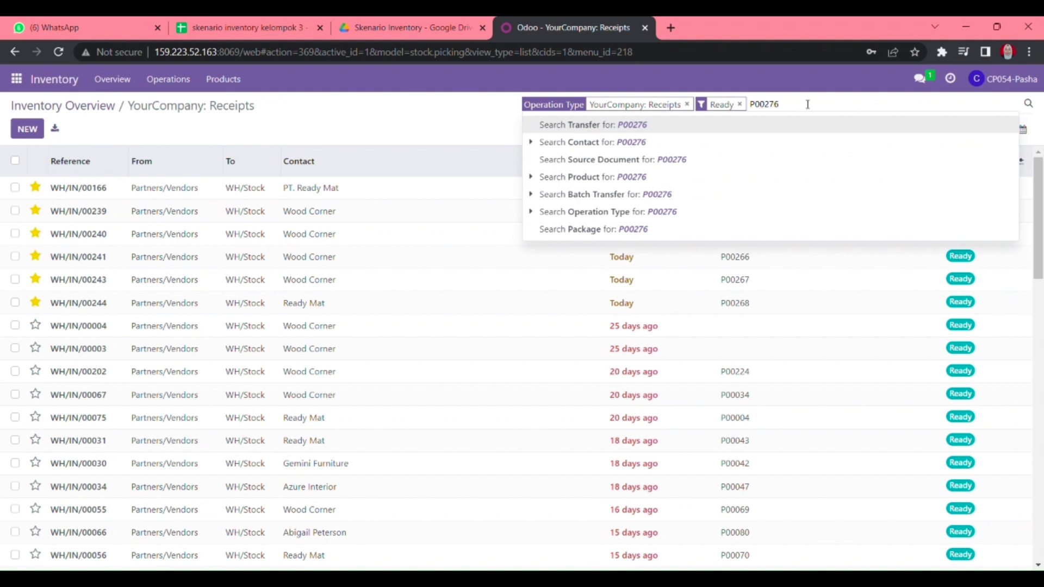
key(Return)
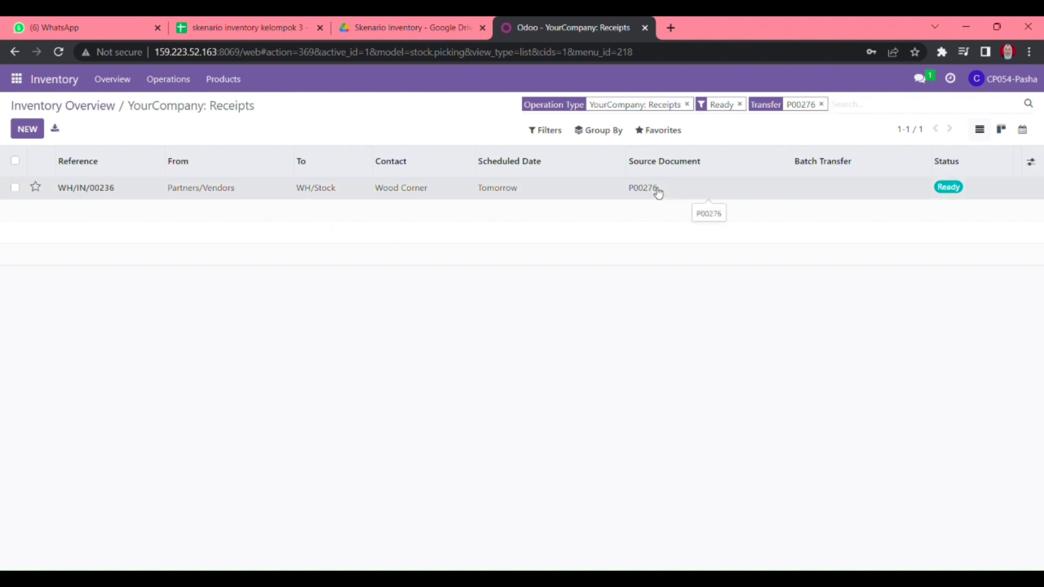
- Open WH/IN/00236 and enter 9 done units for Sofa_3, Meja_3 and Cabinet_3
click(658, 192)
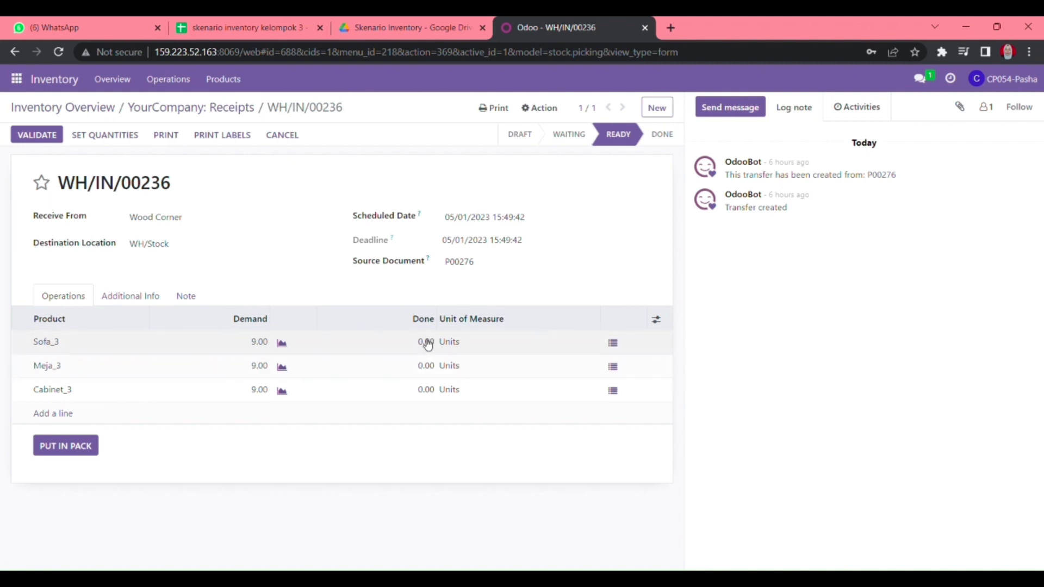
click(427, 344)
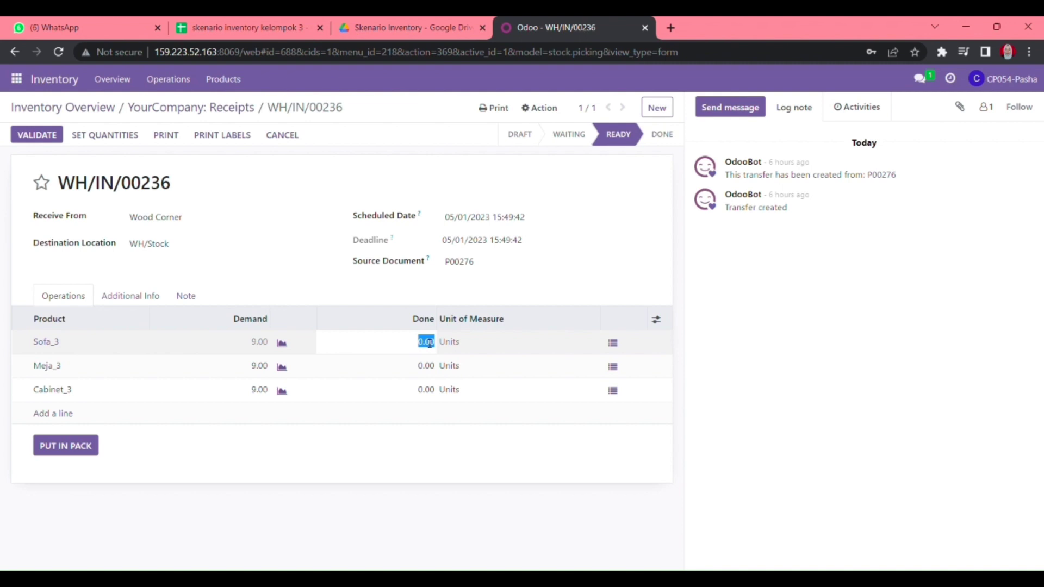
text(1)
key(Return)
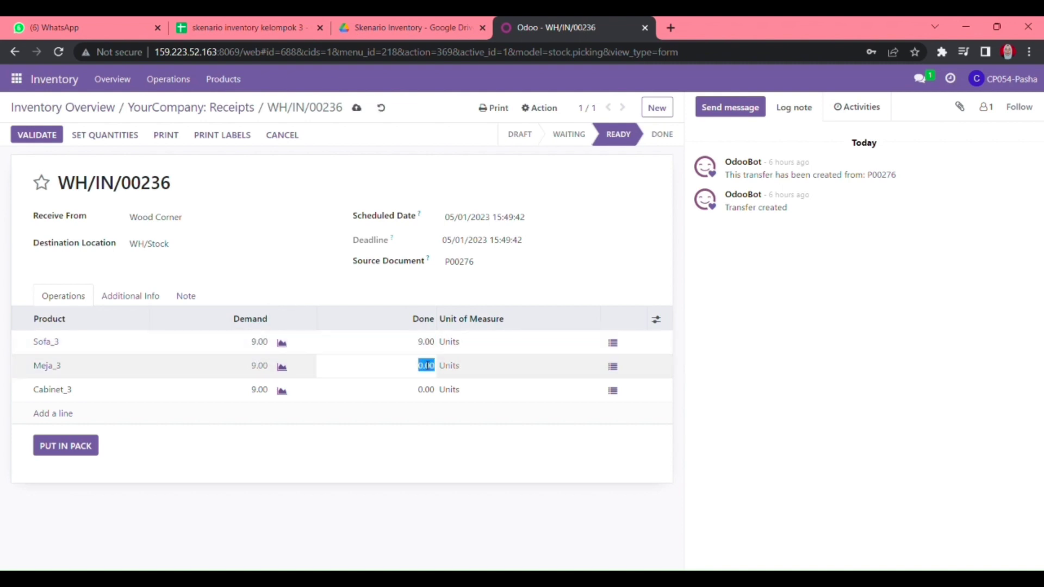
text(9)
click(420, 391)
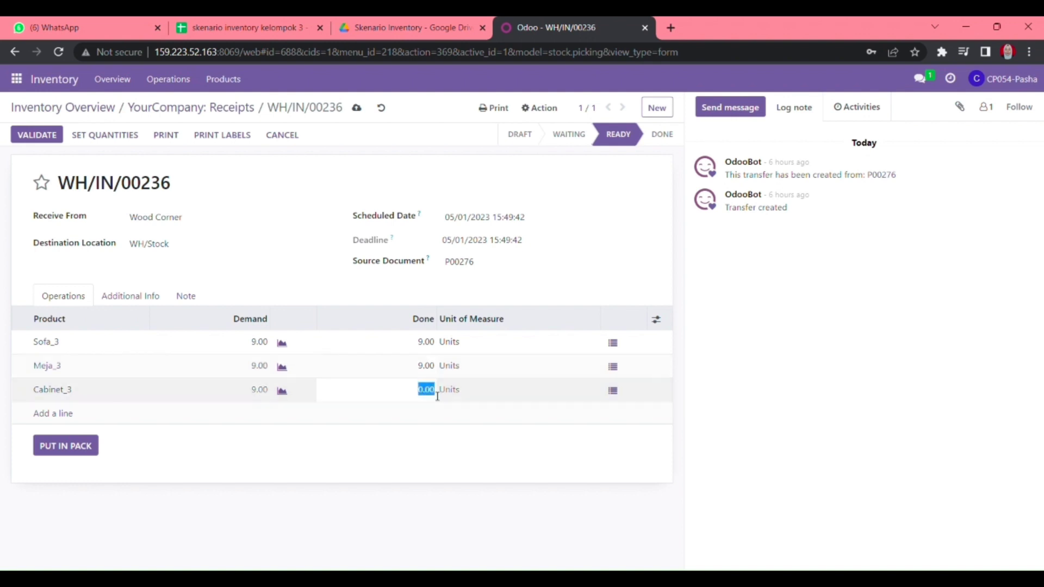
text(9)
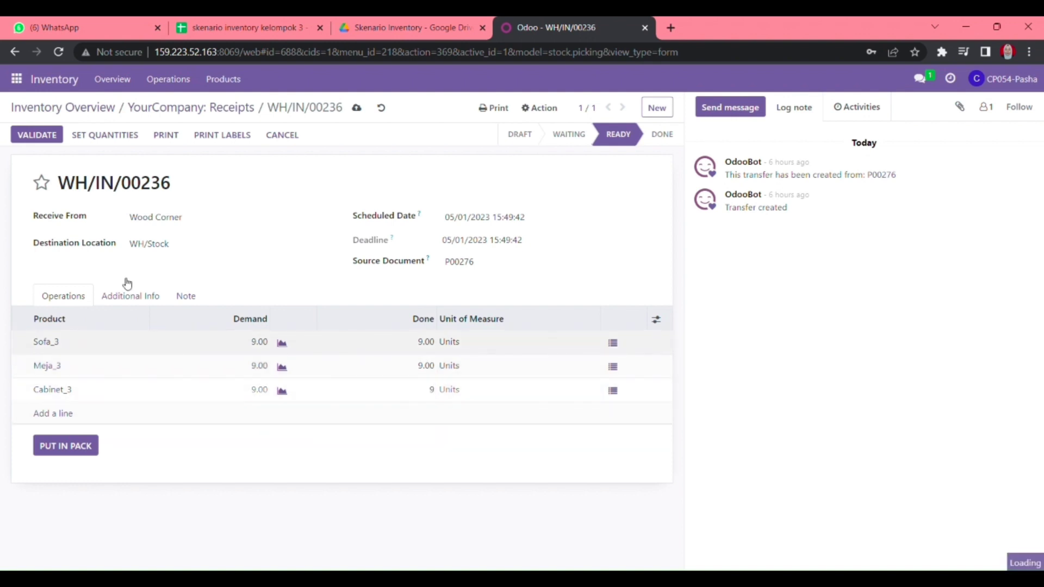
- Save receipt WH/IN/00236 and go back to the filtered receipts list
click(132, 297)
click(78, 299)
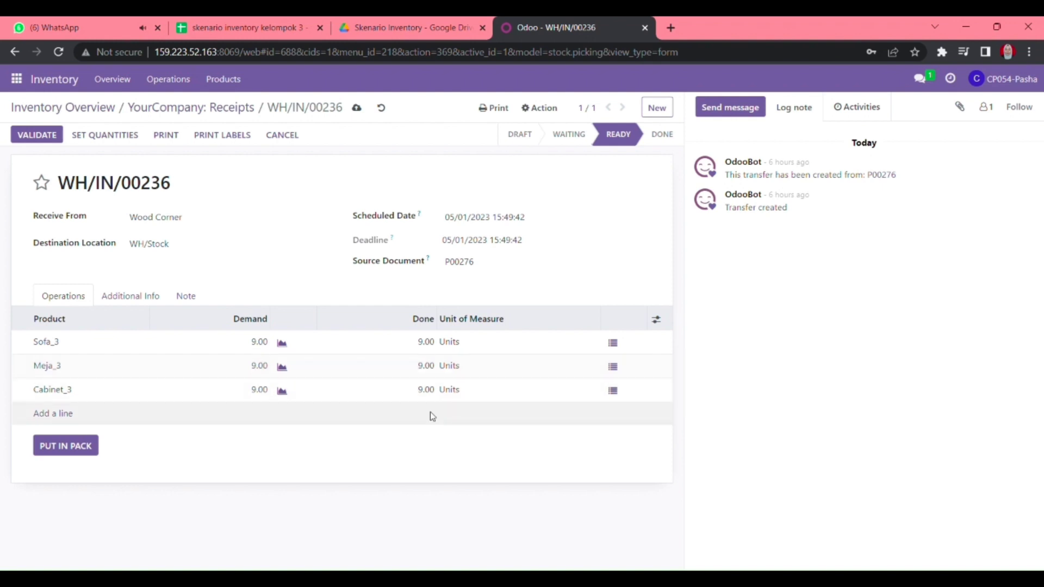
click(357, 107)
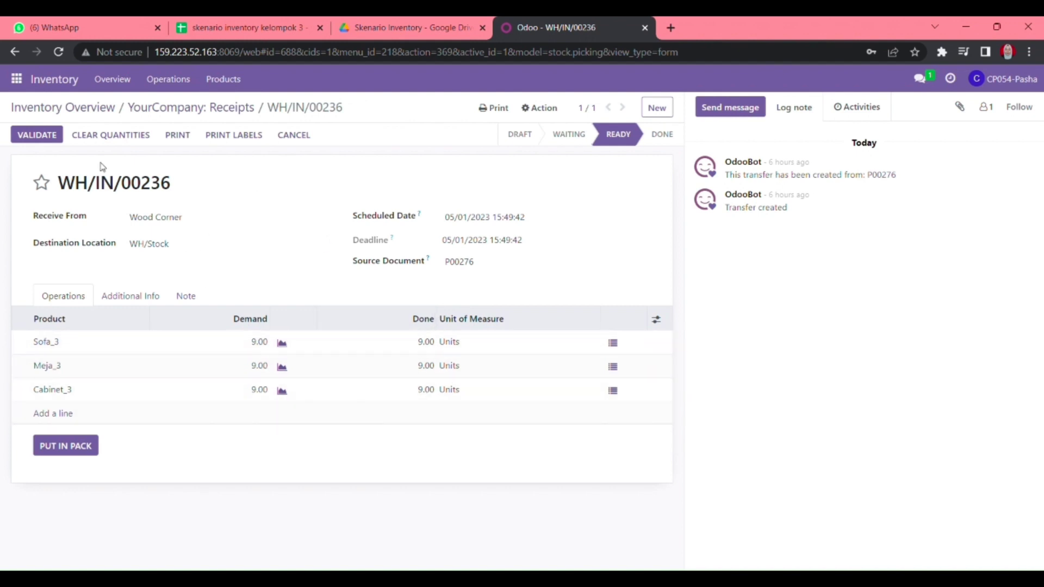
click(202, 110)
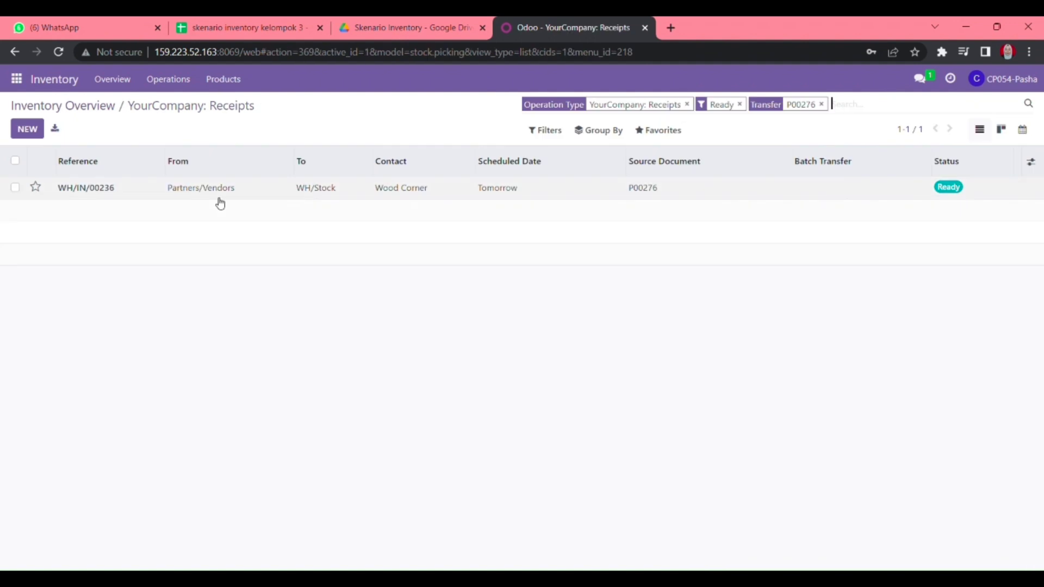
- Look up the P00277 order number in a Discuss message
click(18, 79)
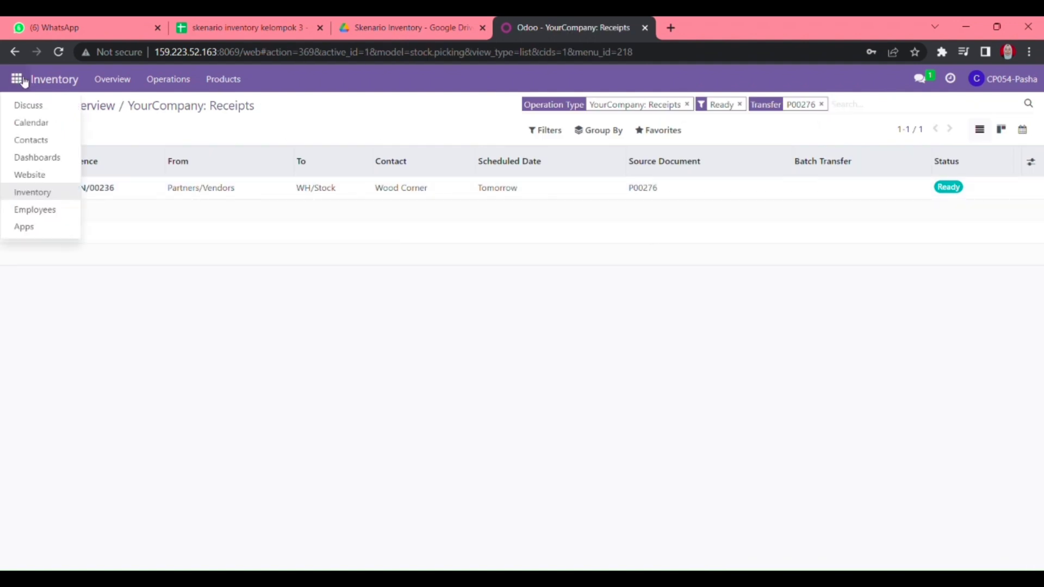
click(30, 109)
drag(678, 501, 710, 503)
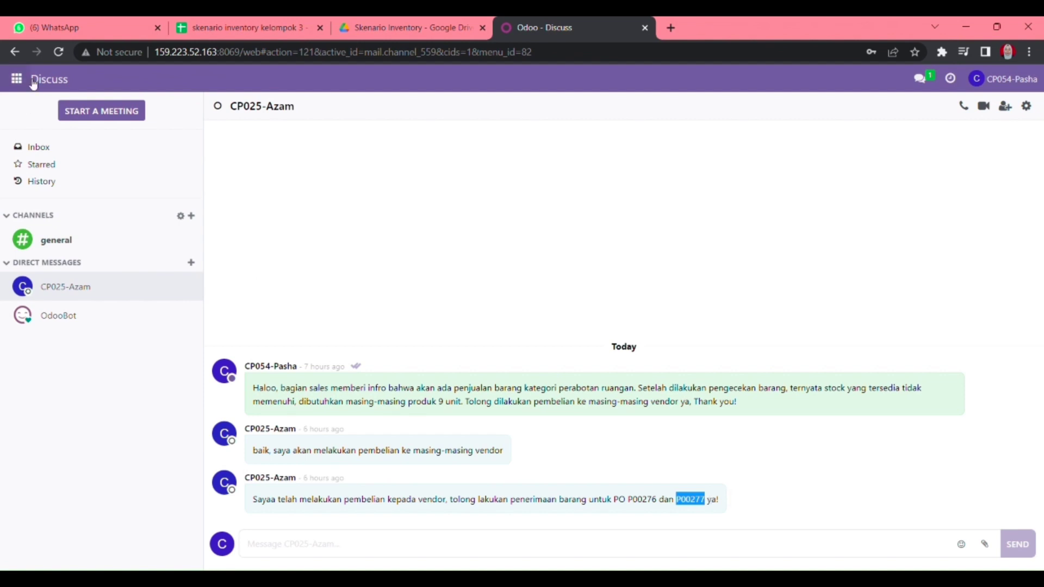
- Back in Inventory, filter receipts to process by P00277 and open WH/IN/00238
click(17, 79)
click(50, 190)
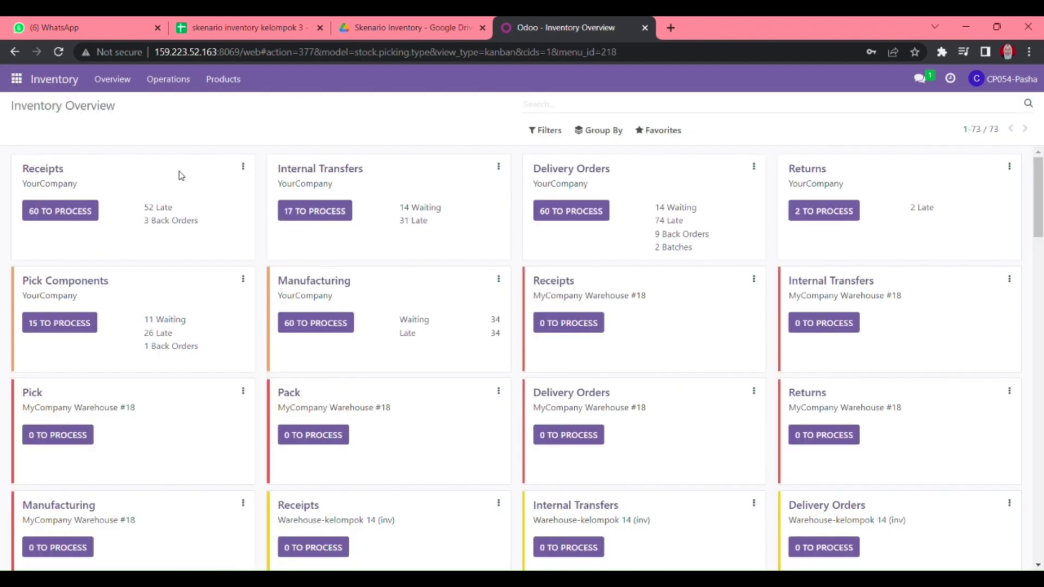
click(112, 79)
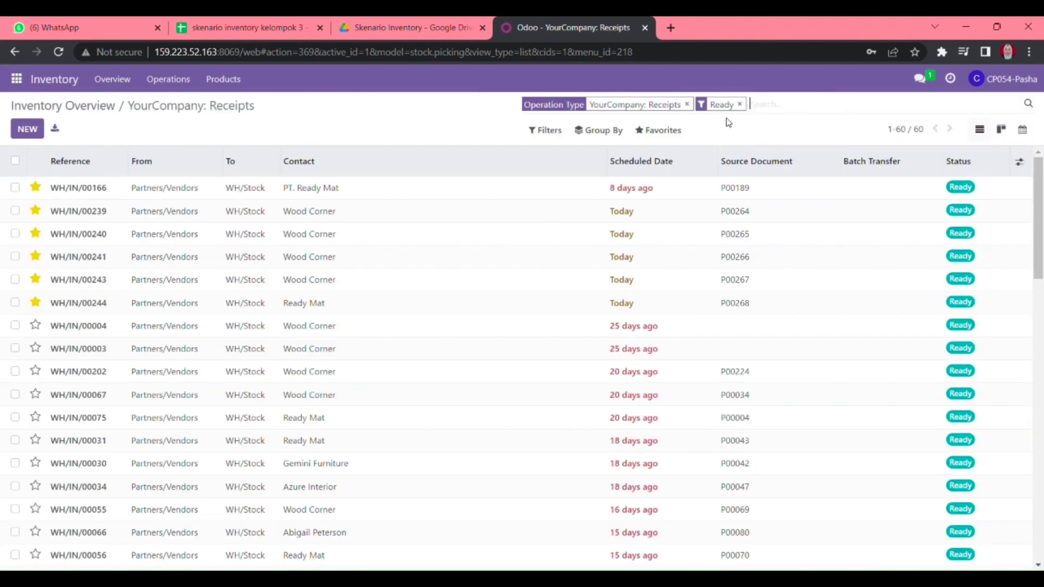
text(P00277)
key(Return)
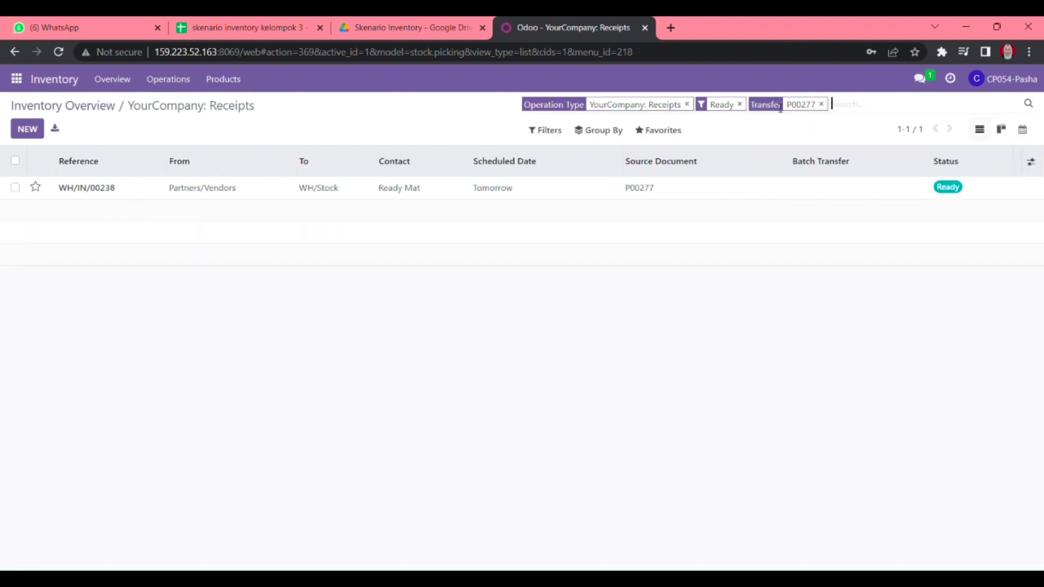
click(531, 187)
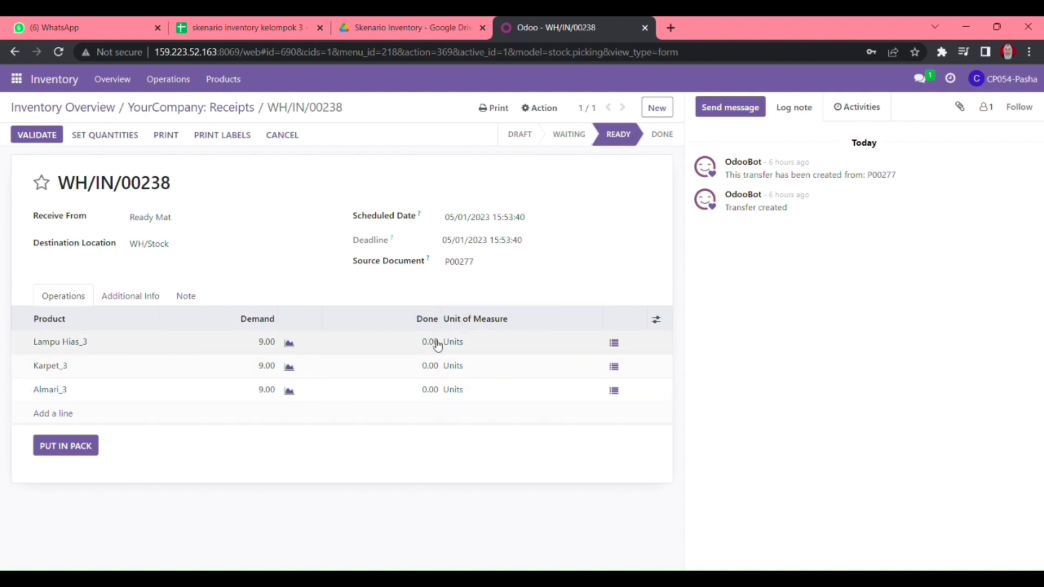
- Set 9 done units for Lampu Hias_3, Karpet_3 and Almari_3, then save
click(123, 140)
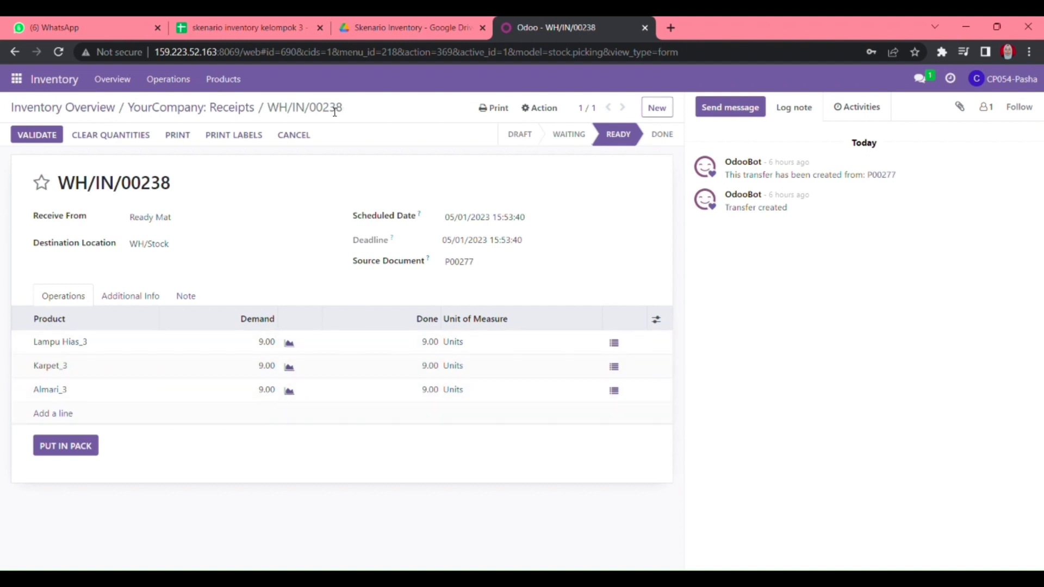
click(430, 341)
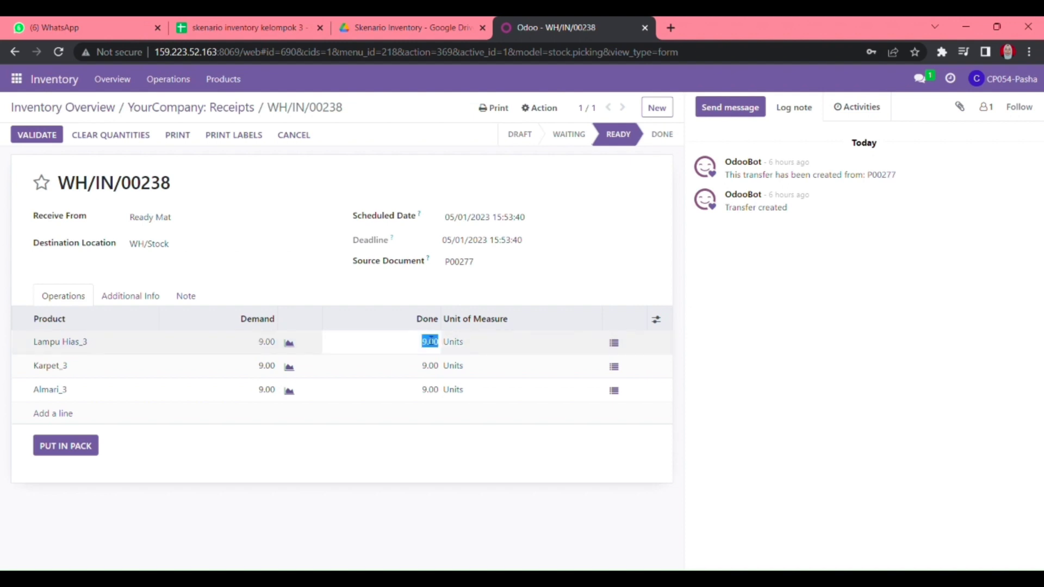
text(8)
click(354, 478)
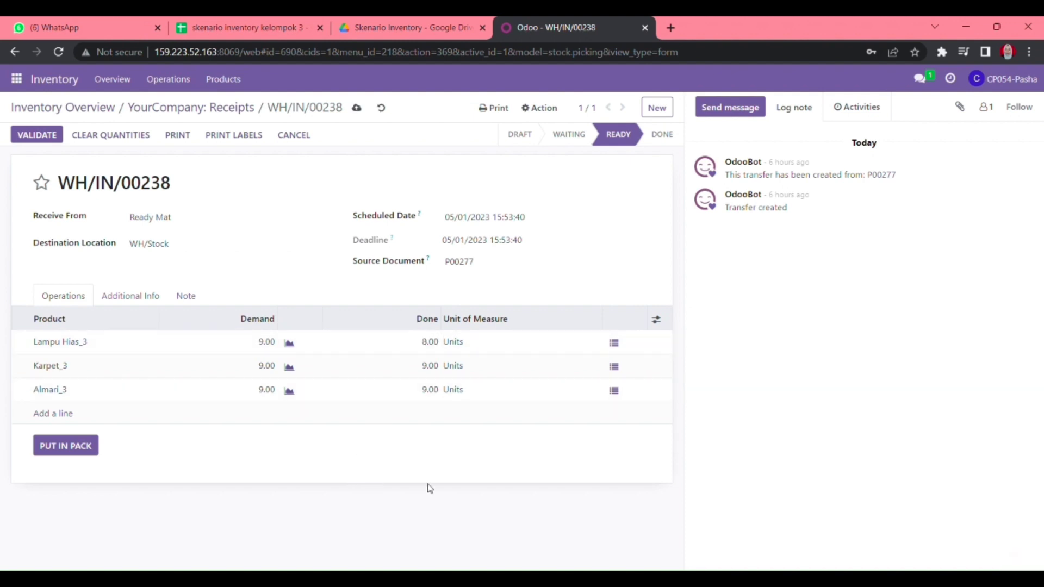
click(438, 340)
text(9)
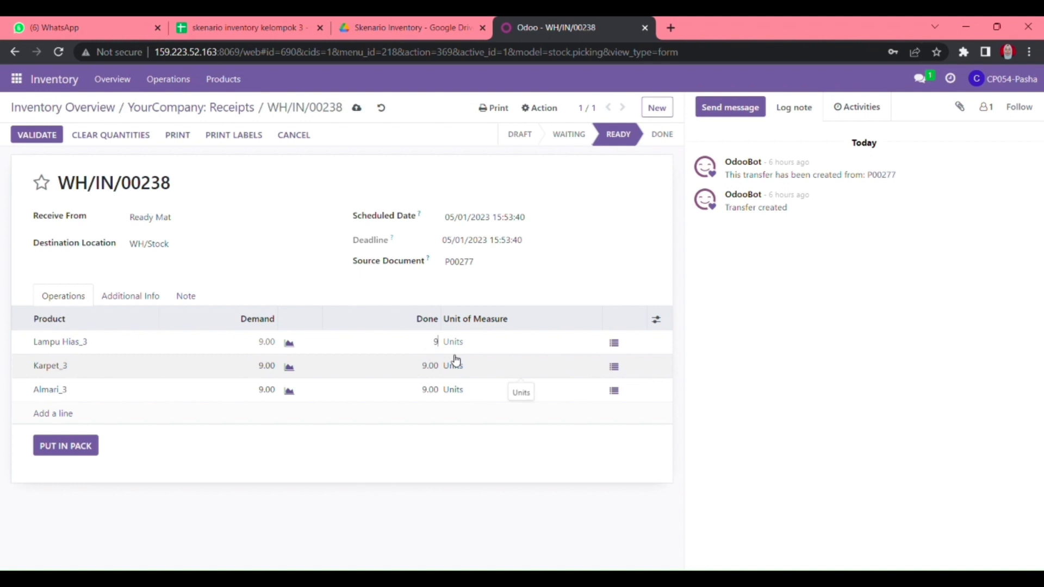
click(422, 447)
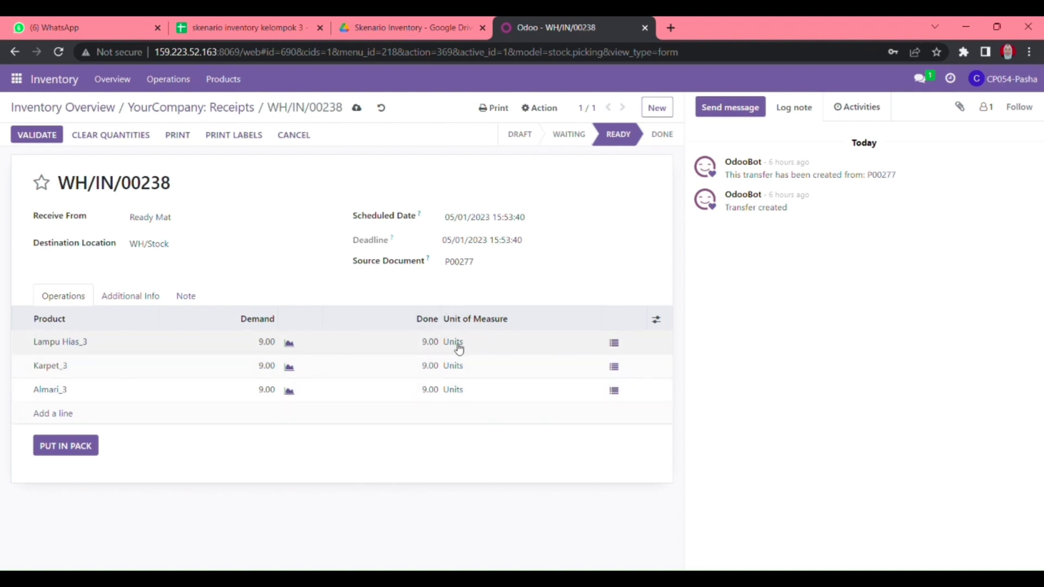
click(356, 107)
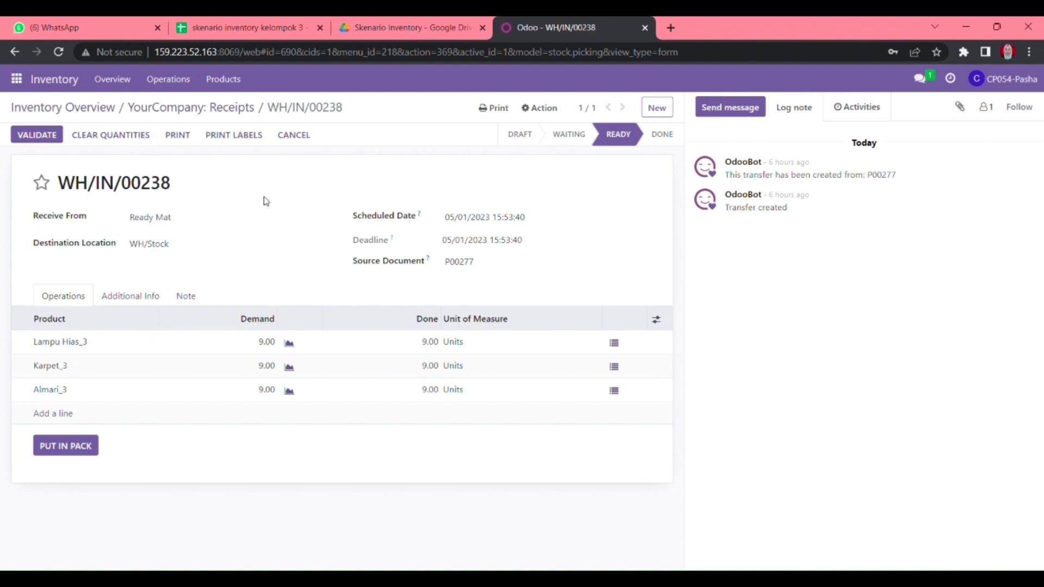
- In Discuss, start a direct chat with the colleague and send the pasted validation request for WH/IN/00238 and WH/IN/00236
click(16, 79)
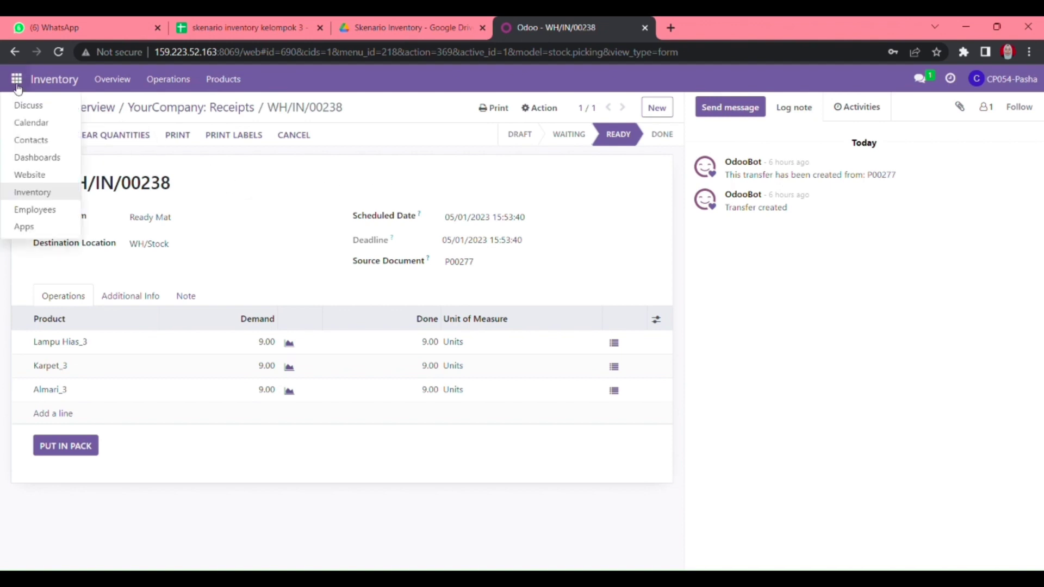
click(28, 108)
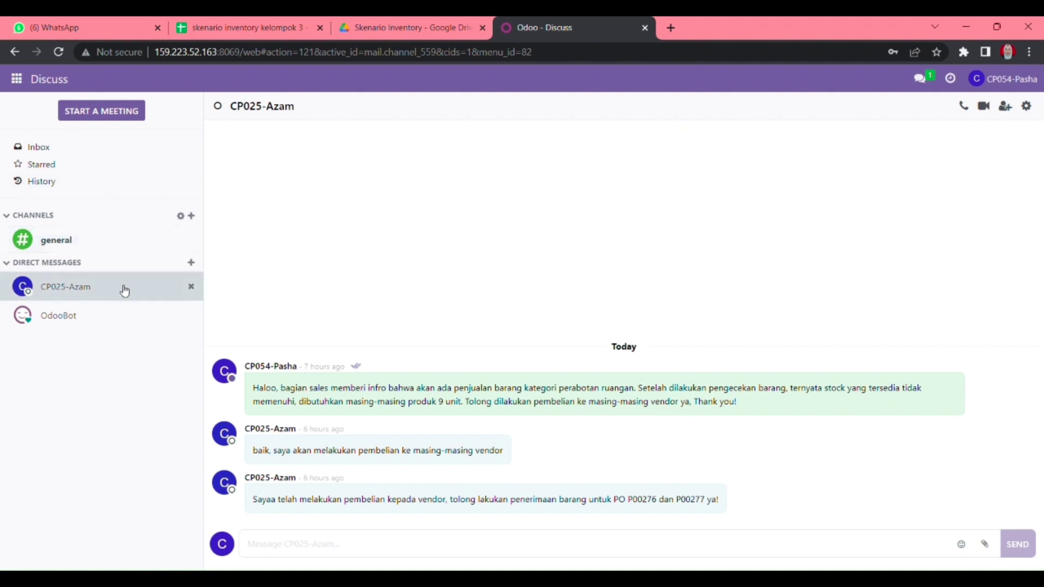
click(192, 262)
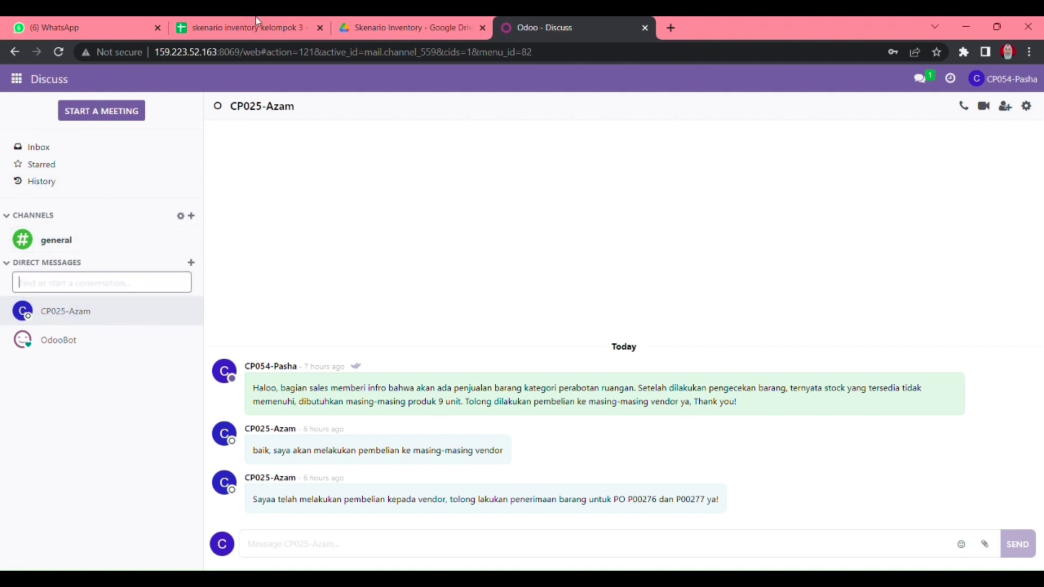
text(satr)
click(107, 409)
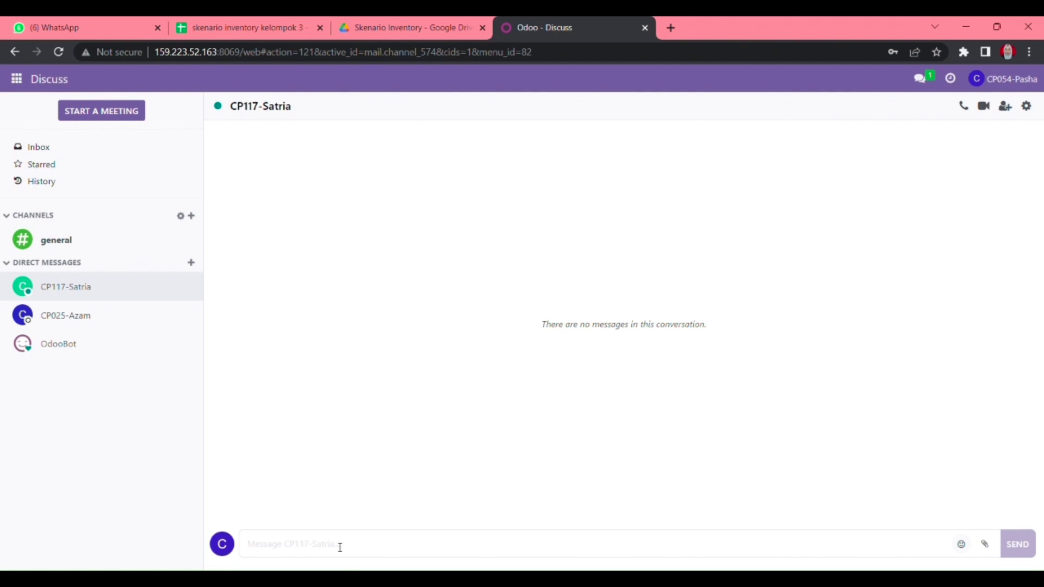
text(Tolong lakukan validate atas WH/IN/00238 dan WH/IN/00236)
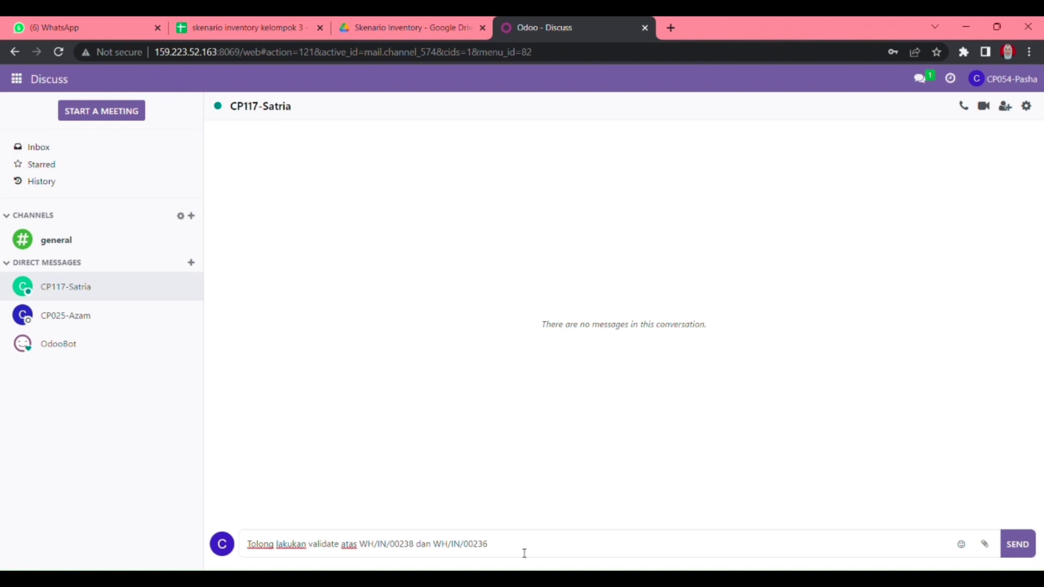
key(Return)
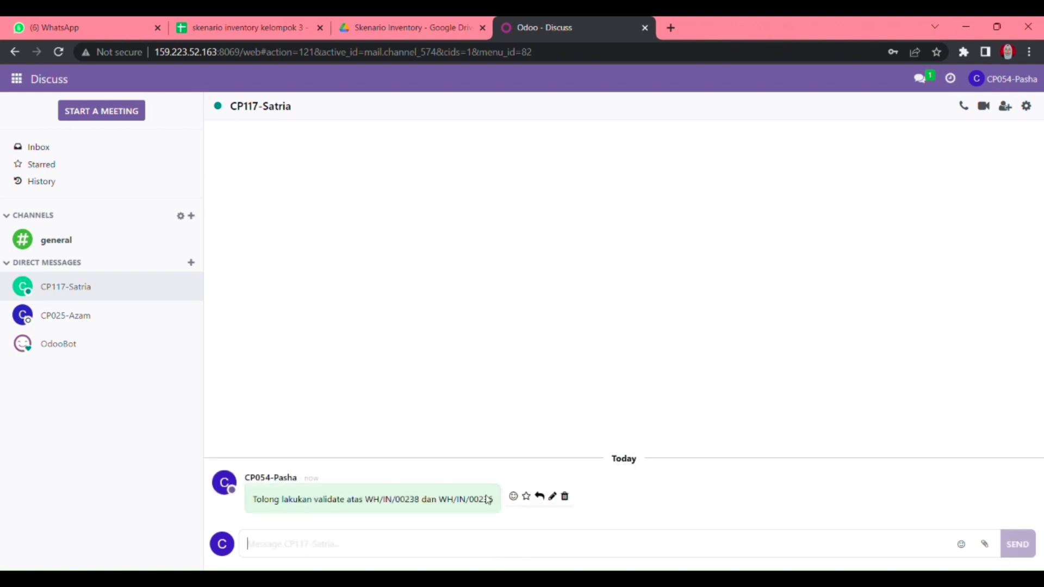
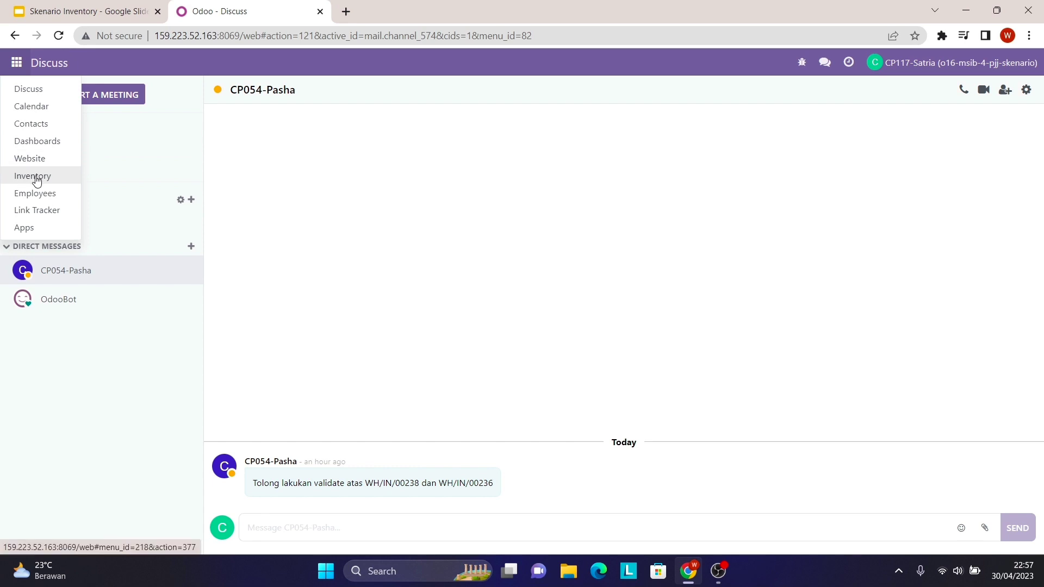
- Open the Inventory transfers list and copy the reference WH/IN/00238 from the chat message
click(35, 175)
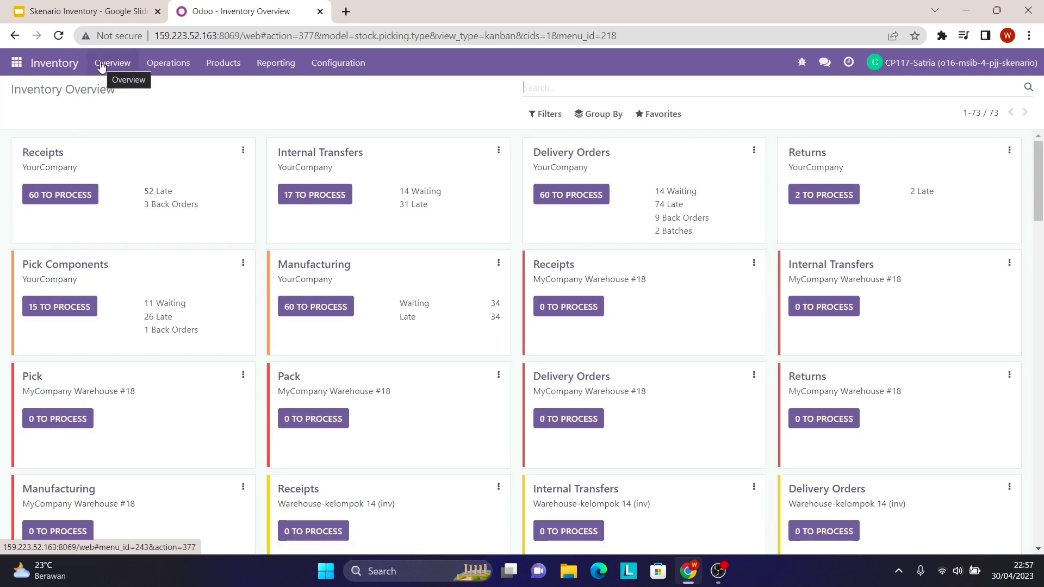
click(163, 65)
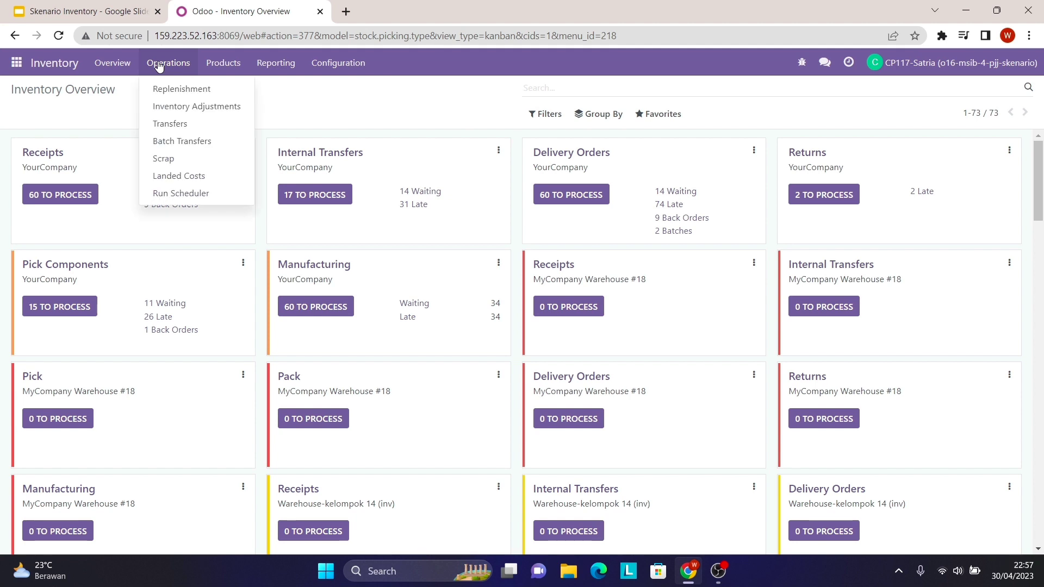
click(182, 128)
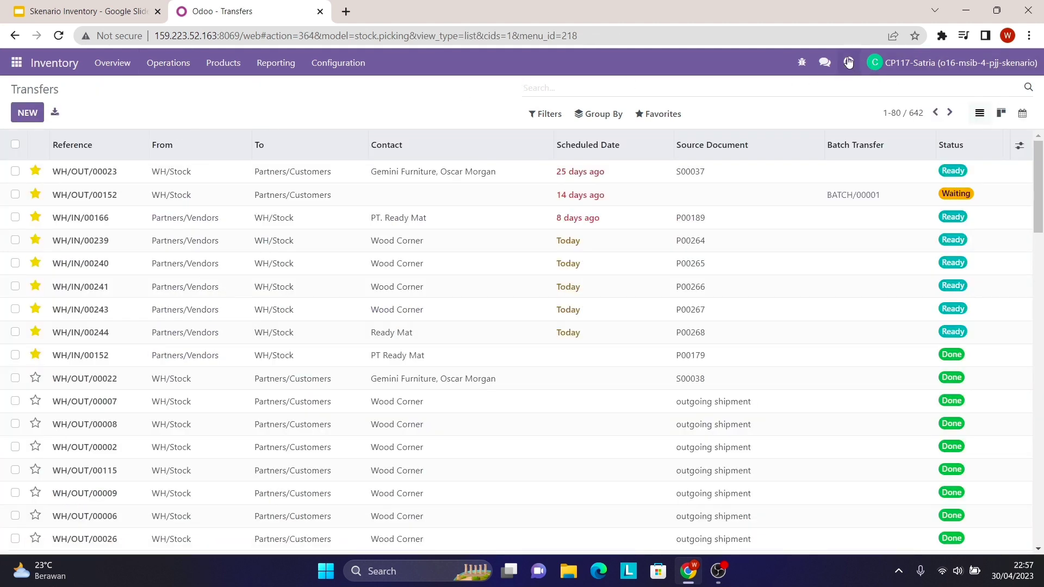
click(825, 62)
click(730, 120)
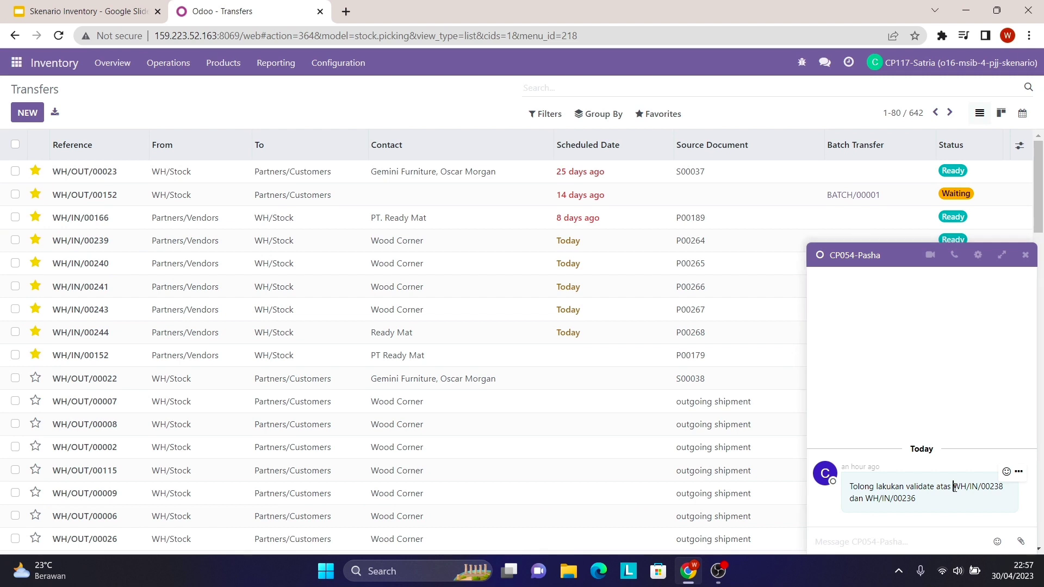
drag(954, 487, 1009, 491)
right_click(988, 487)
click(930, 384)
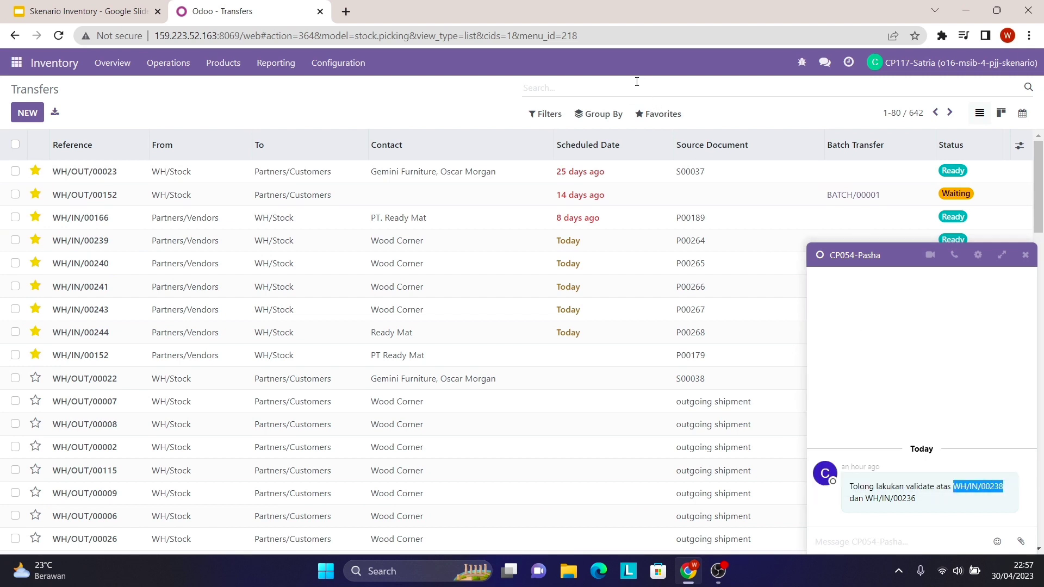
- Search transfers for WH/IN/00238, open the receipt and validate it
click(533, 86)
right_click(540, 88)
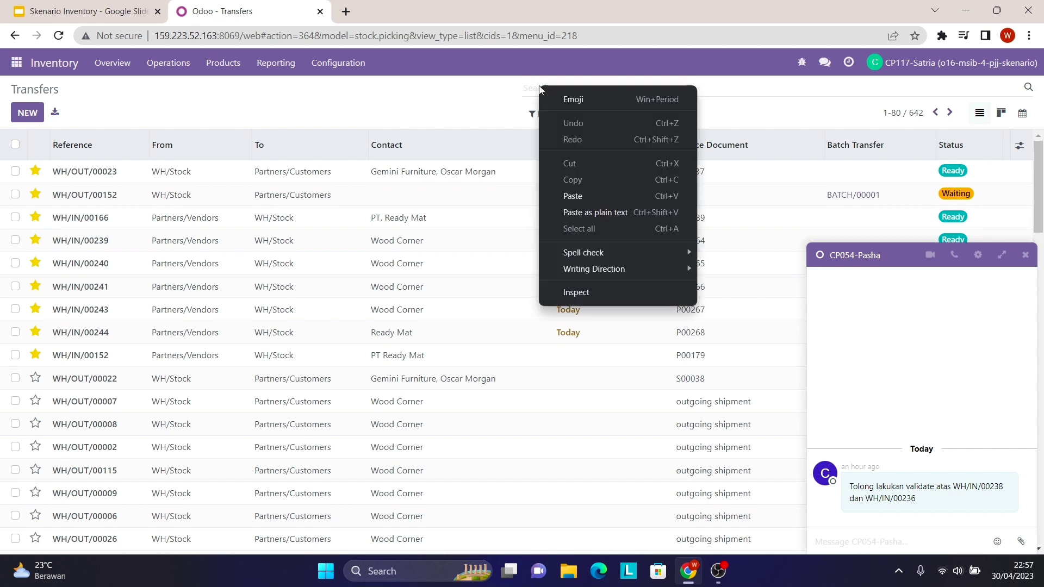
click(582, 196)
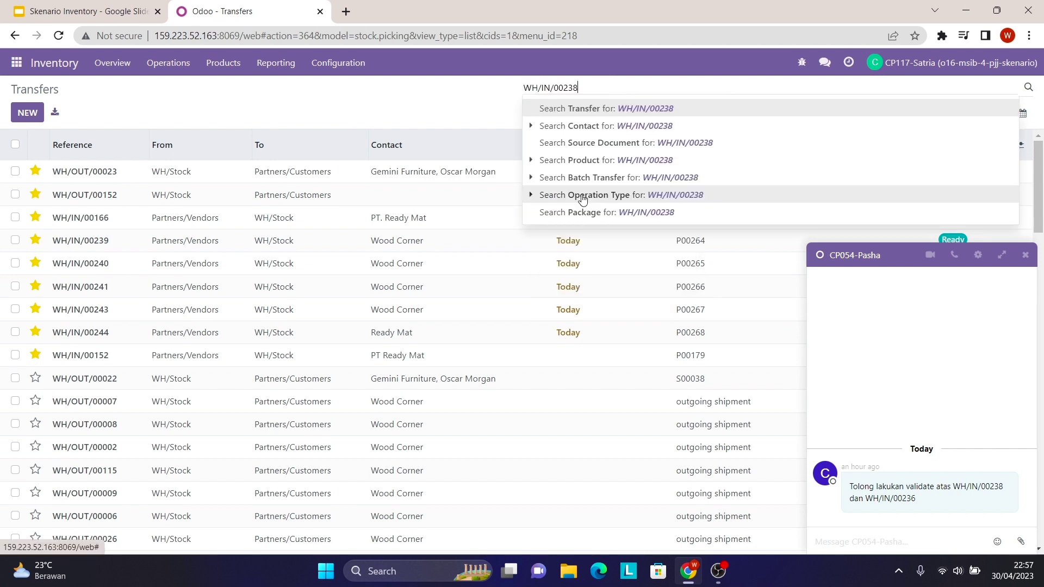
key(Return)
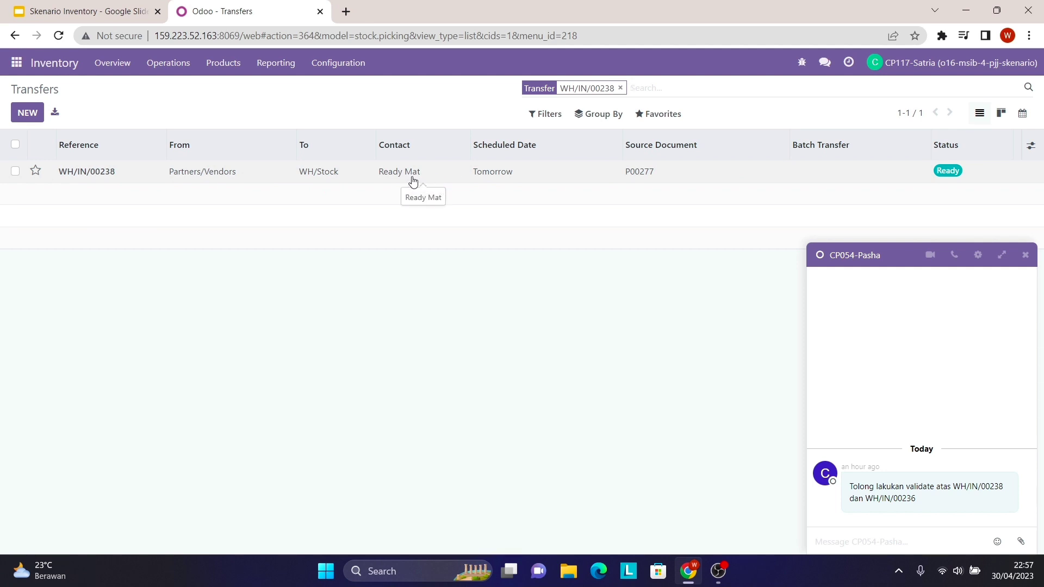
click(432, 177)
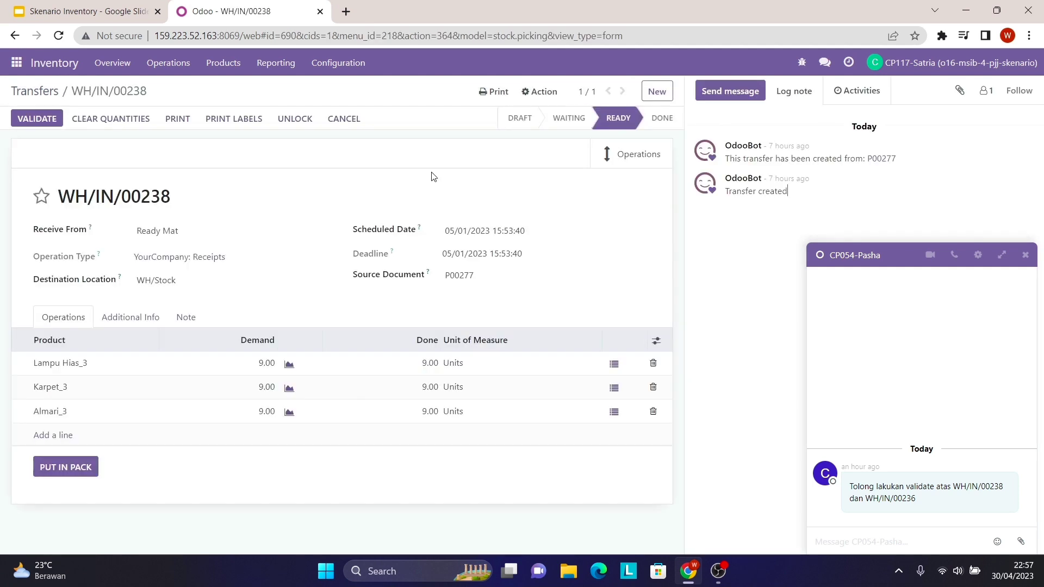
click(49, 116)
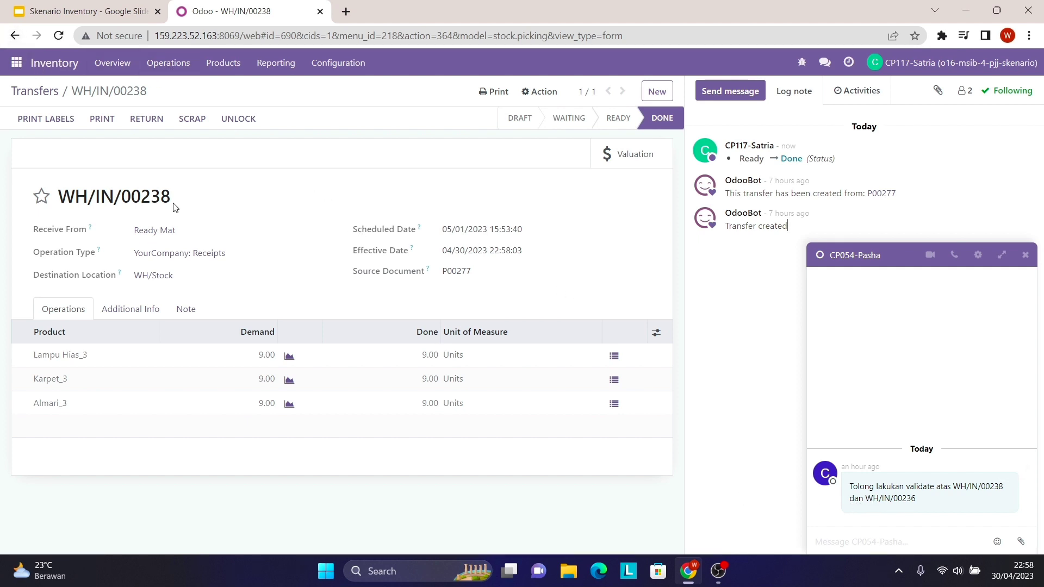
click(182, 65)
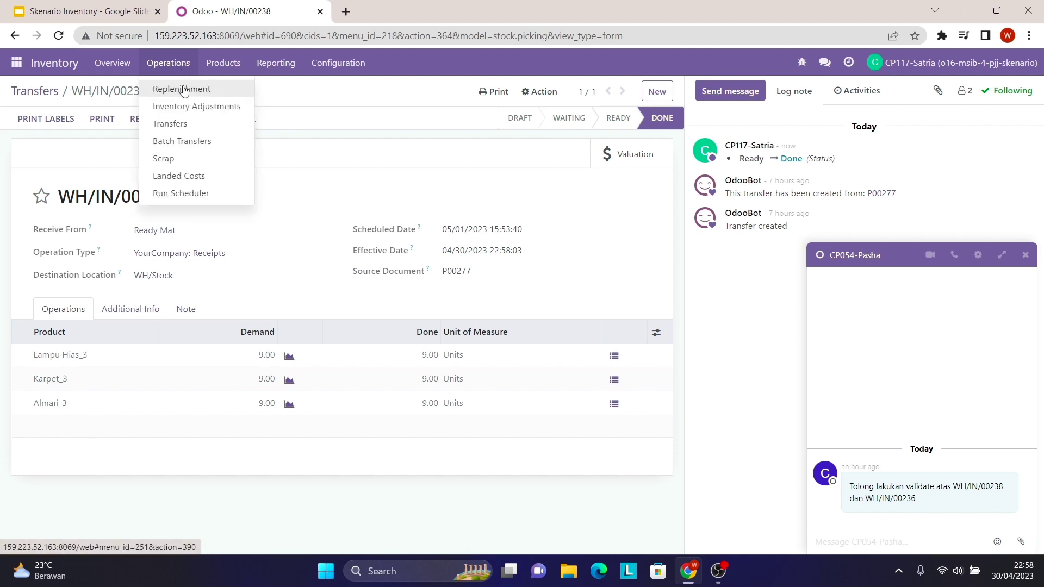
- Copy WH/IN/00236 from the chat, find it in the transfers list and validate the receipt
click(190, 124)
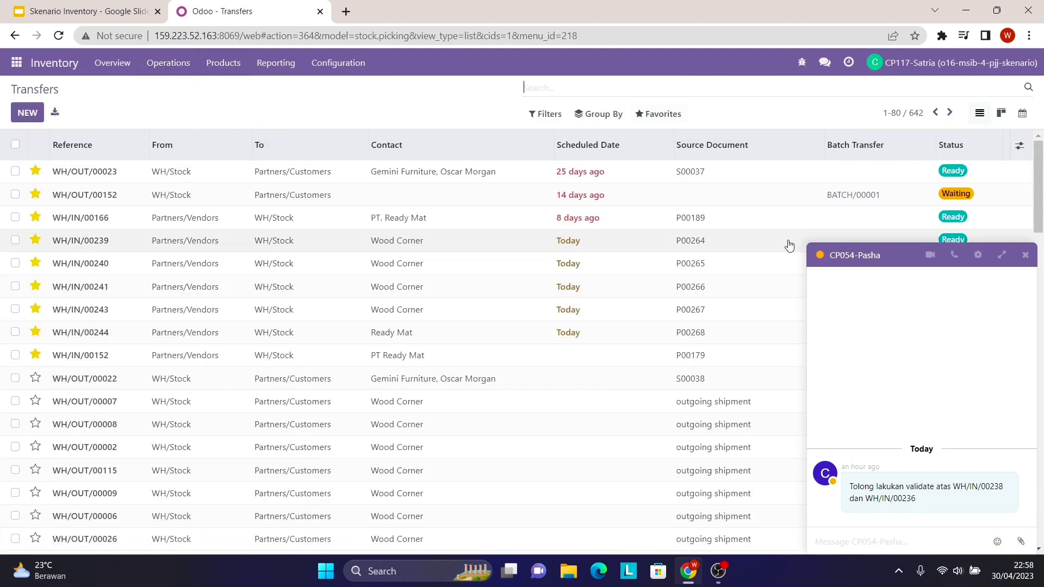
drag(867, 498, 916, 501)
right_click(906, 498)
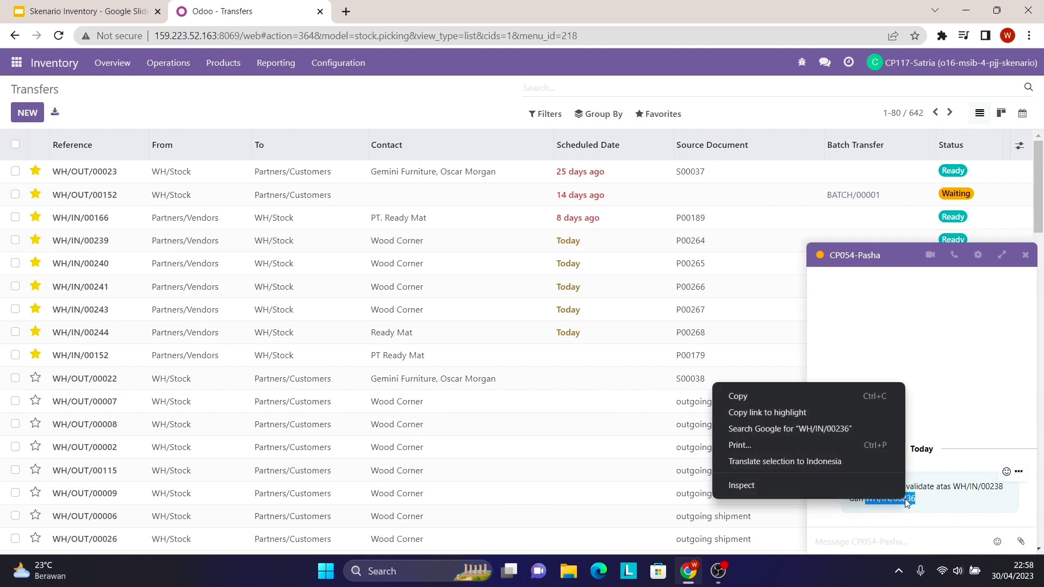
click(873, 392)
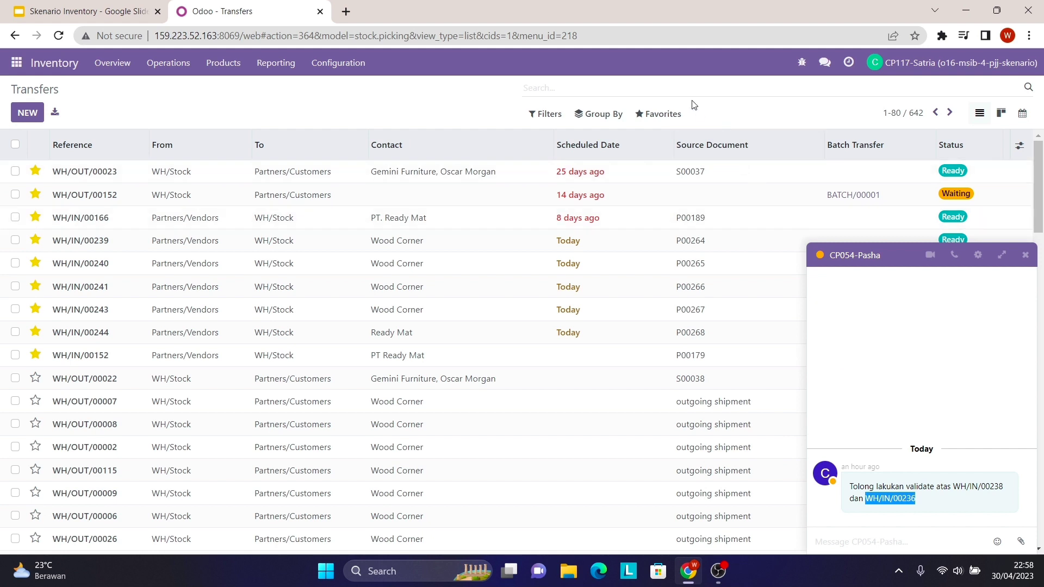
click(673, 85)
right_click(674, 86)
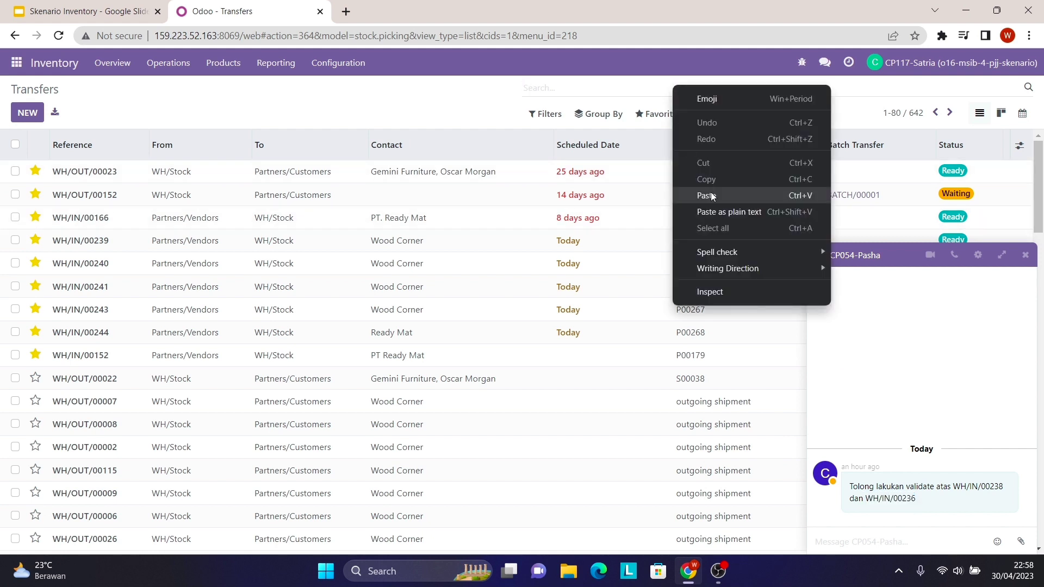
click(706, 194)
key(Return)
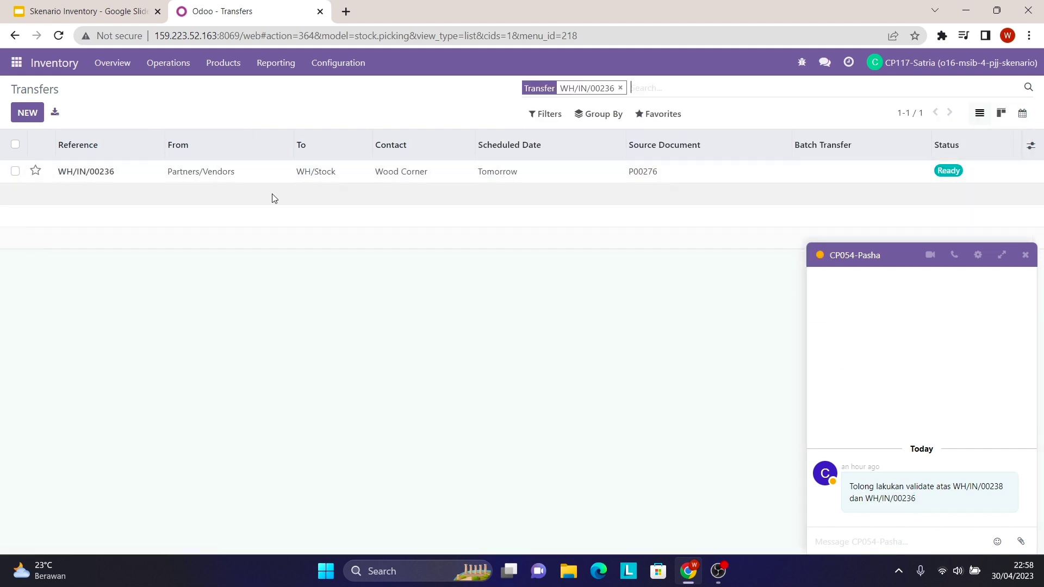
click(427, 180)
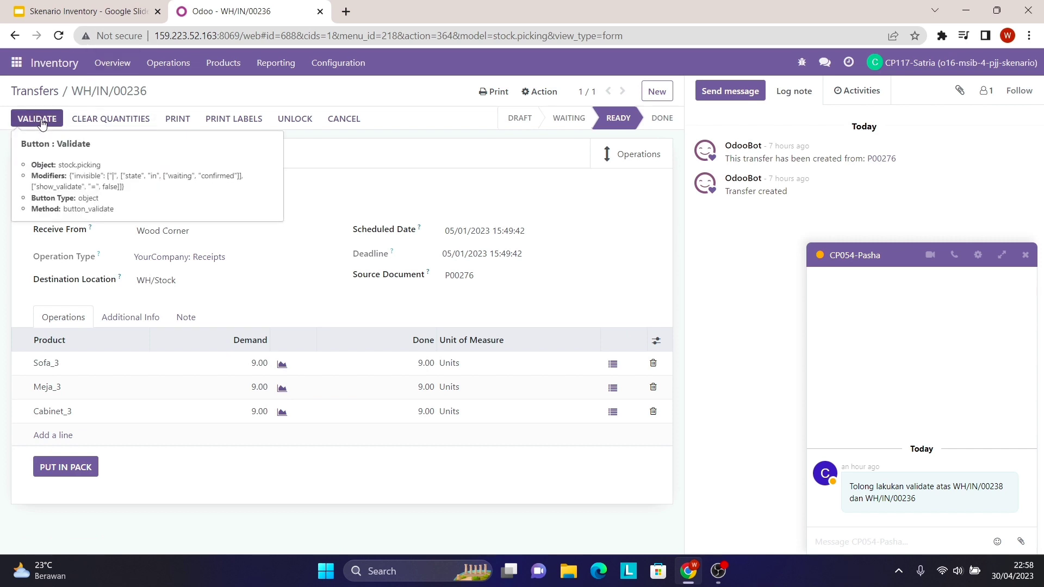
click(46, 118)
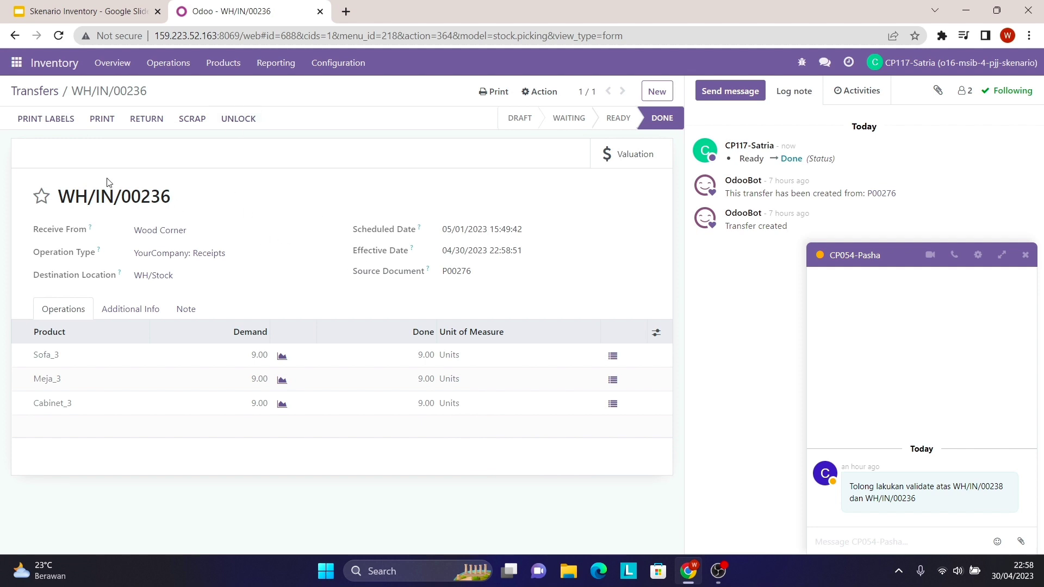
click(17, 64)
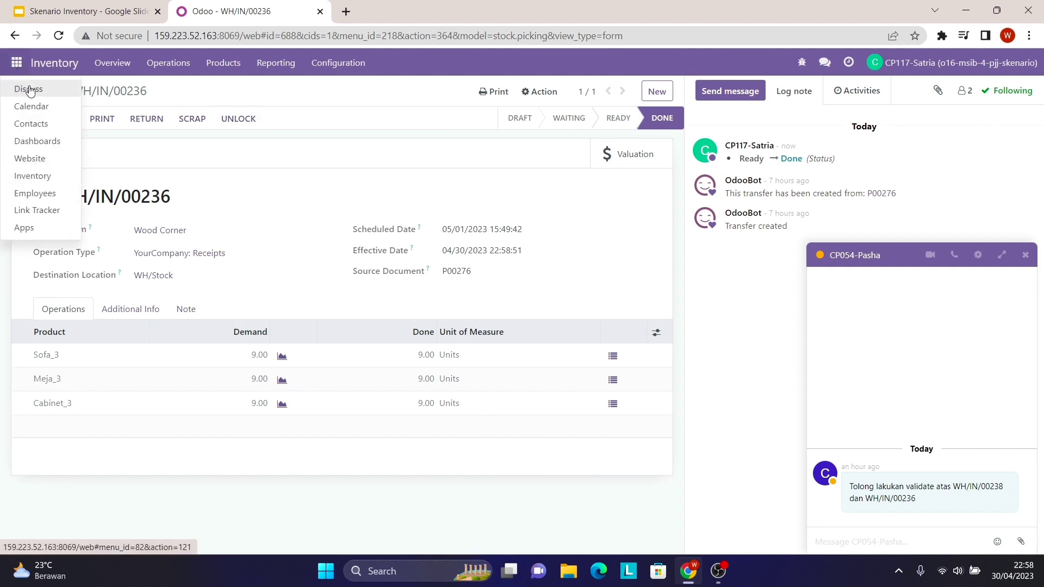
- Send a Discuss reply 'Saya telah melakukan validate atas' followed by the pasted WH/IN/00238 and WH/IN/00236 references
click(29, 89)
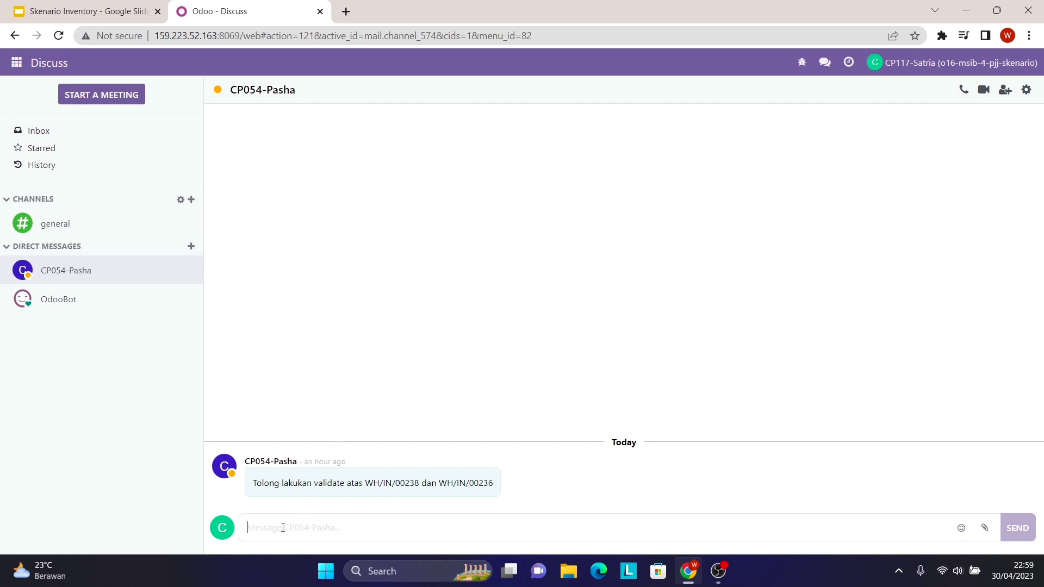
key(Caps_Lock)
text(S)
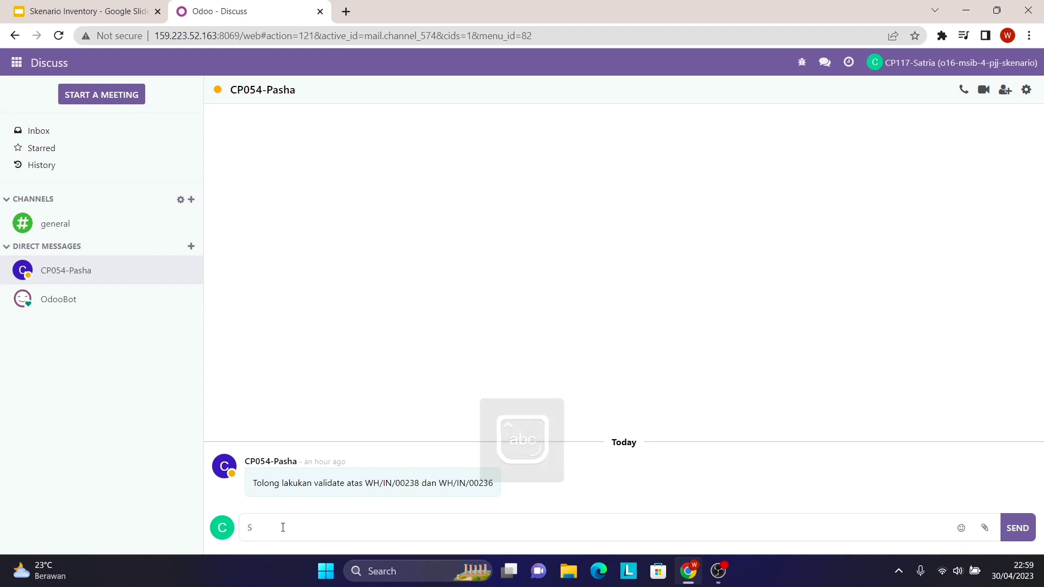
text(aya te)
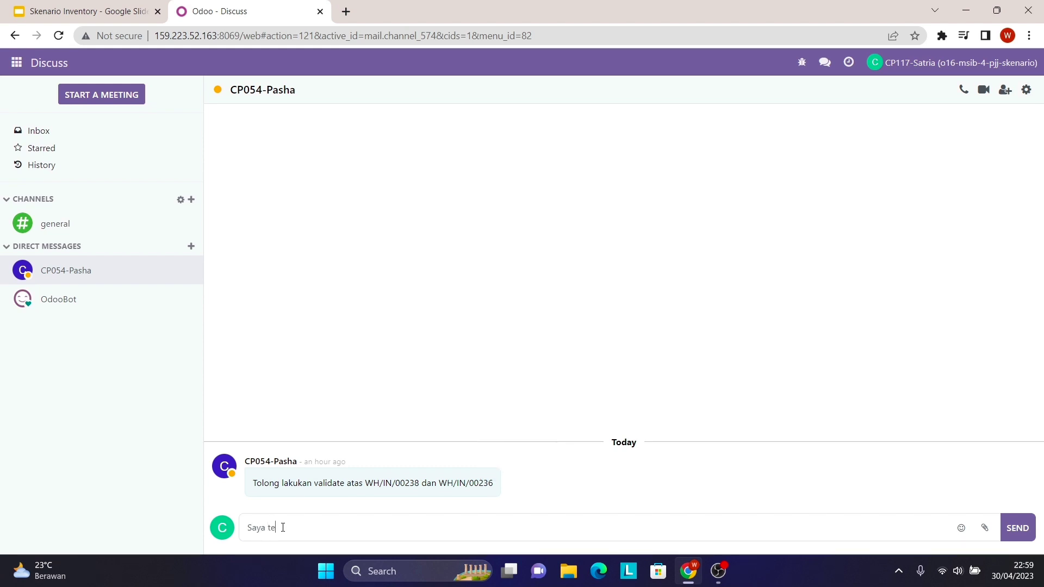
text(lah melakukan validate atas)
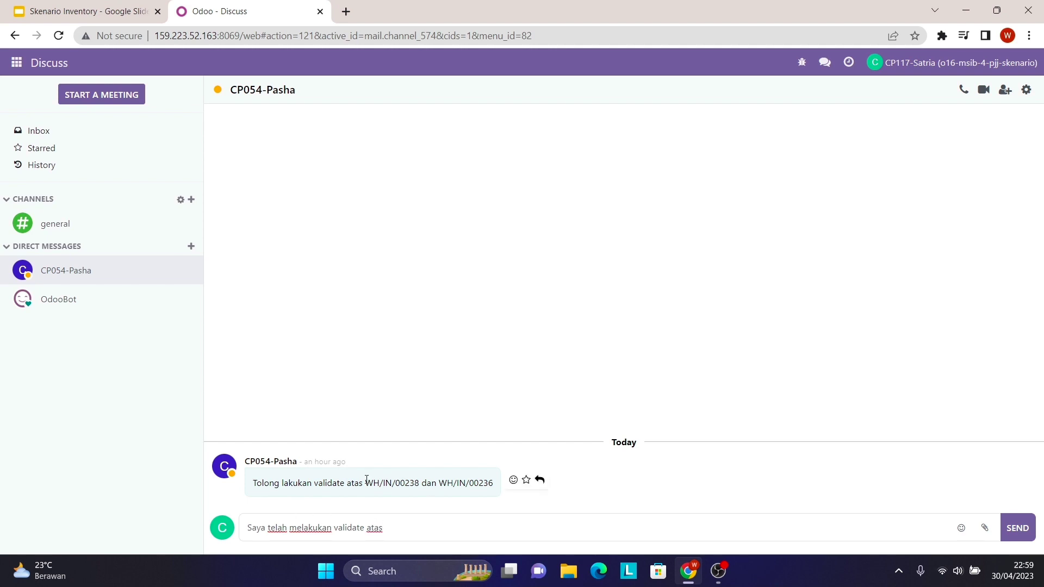
drag(365, 483, 253, 483)
shift+click(494, 483)
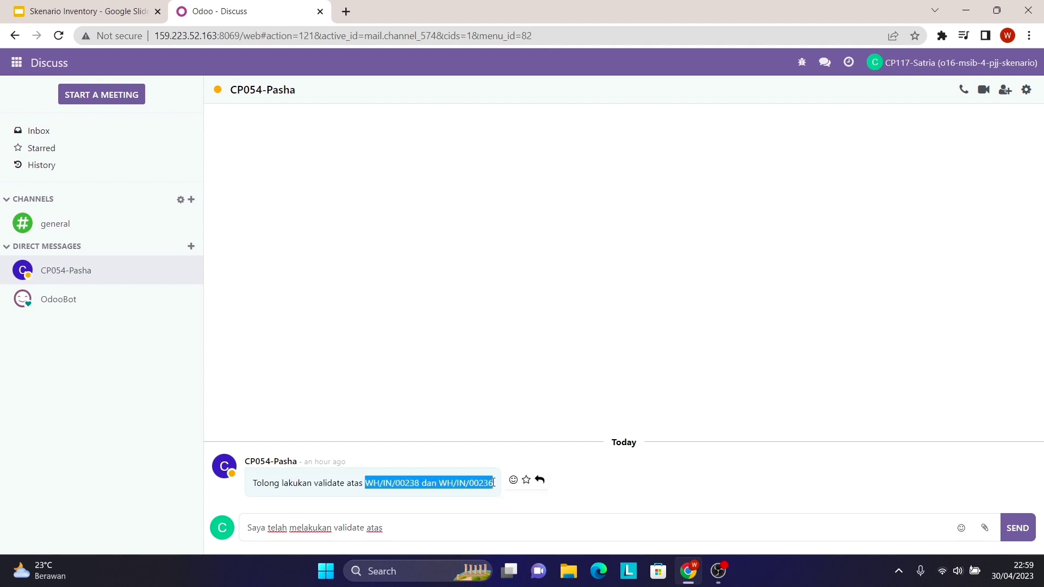
right_click(483, 486)
click(519, 384)
click(411, 533)
right_click(411, 532)
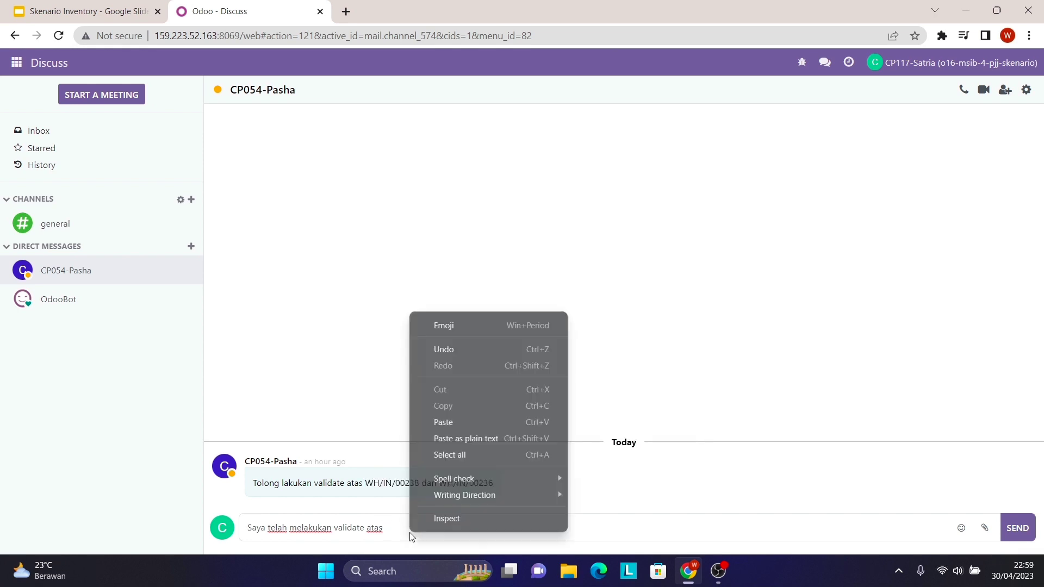
click(458, 418)
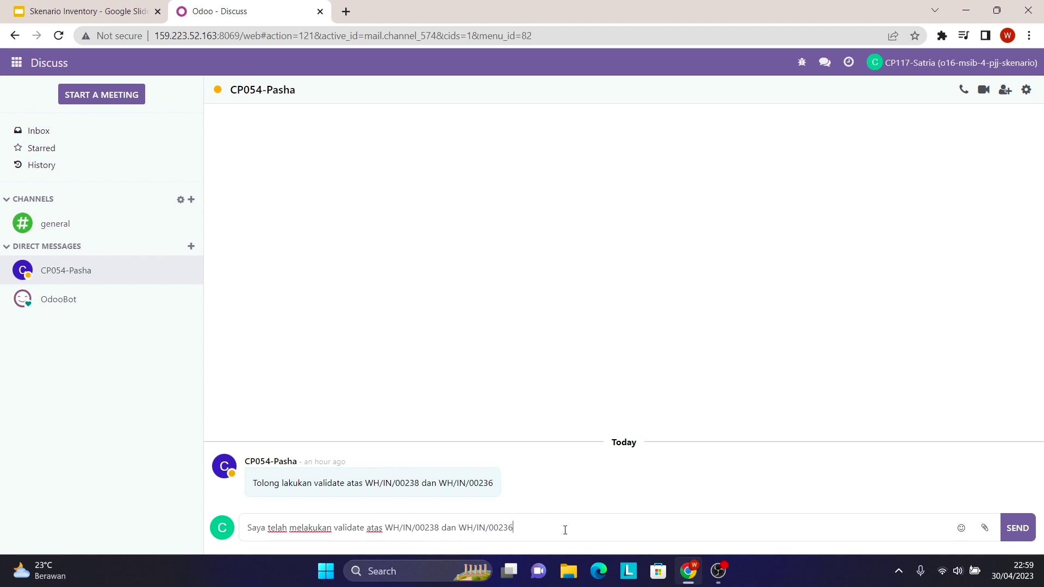
click(1018, 533)
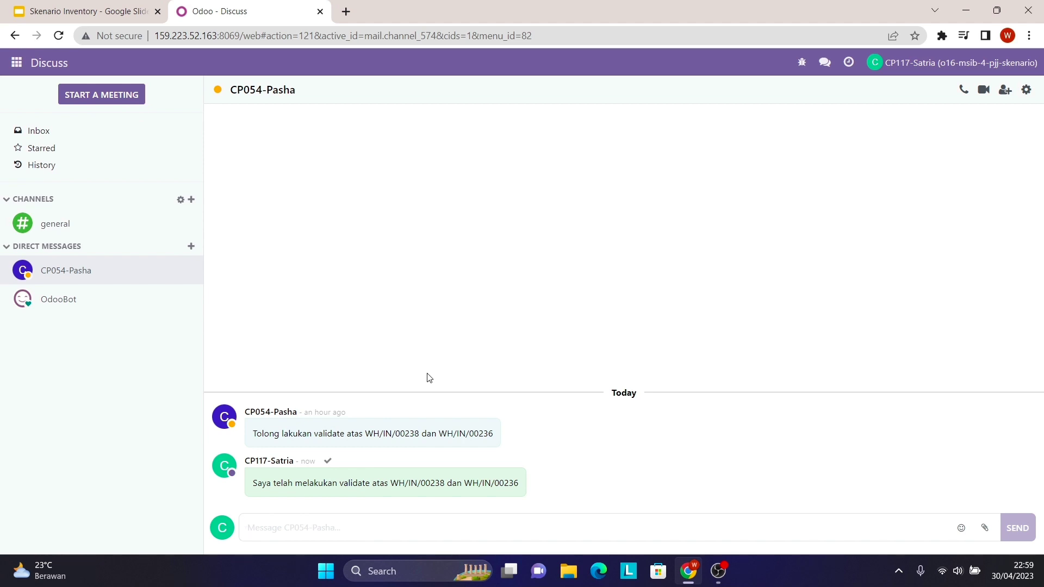
drag(253, 484, 529, 494)
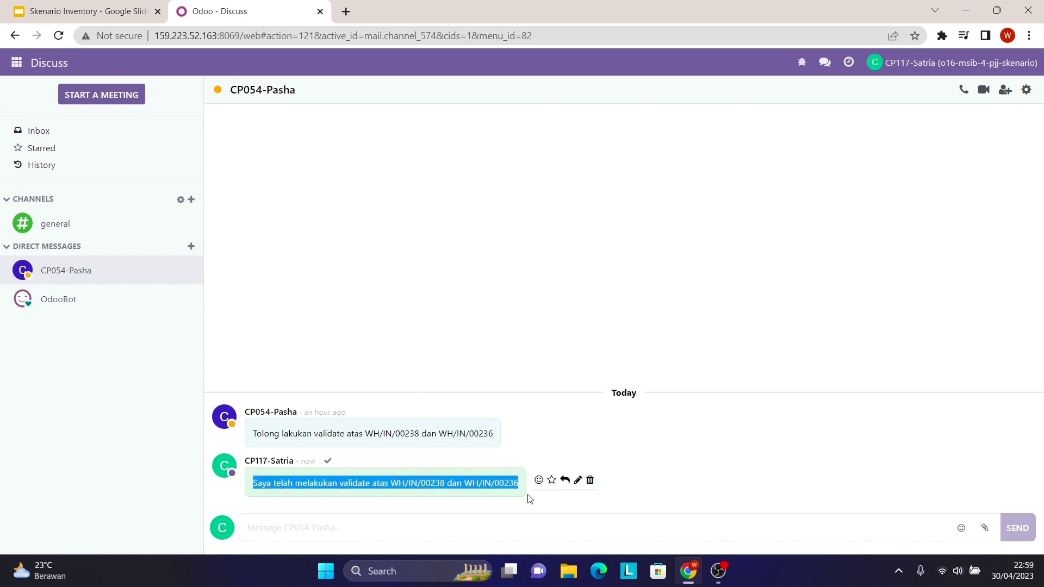
- Copy the sent reply and send it as a direct message to sales manager user CP077
right_click(519, 484)
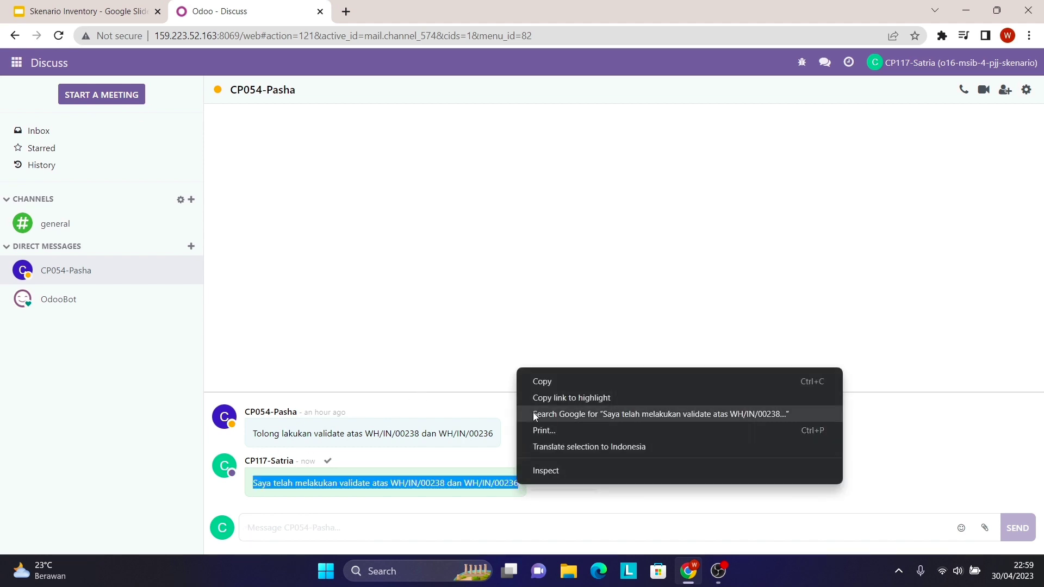
click(549, 380)
click(193, 247)
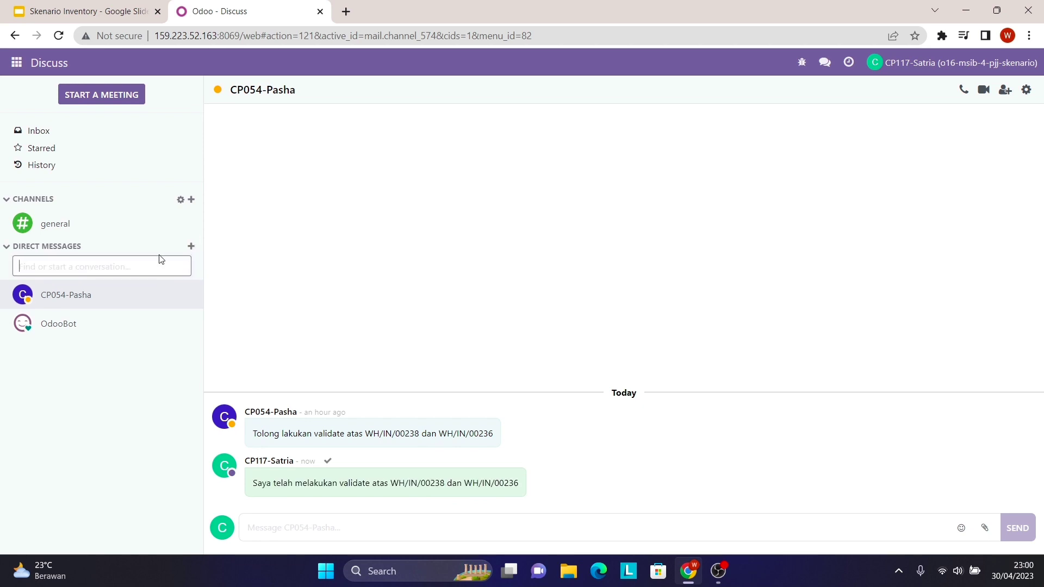
key(Caps_Lock)
text(CP)
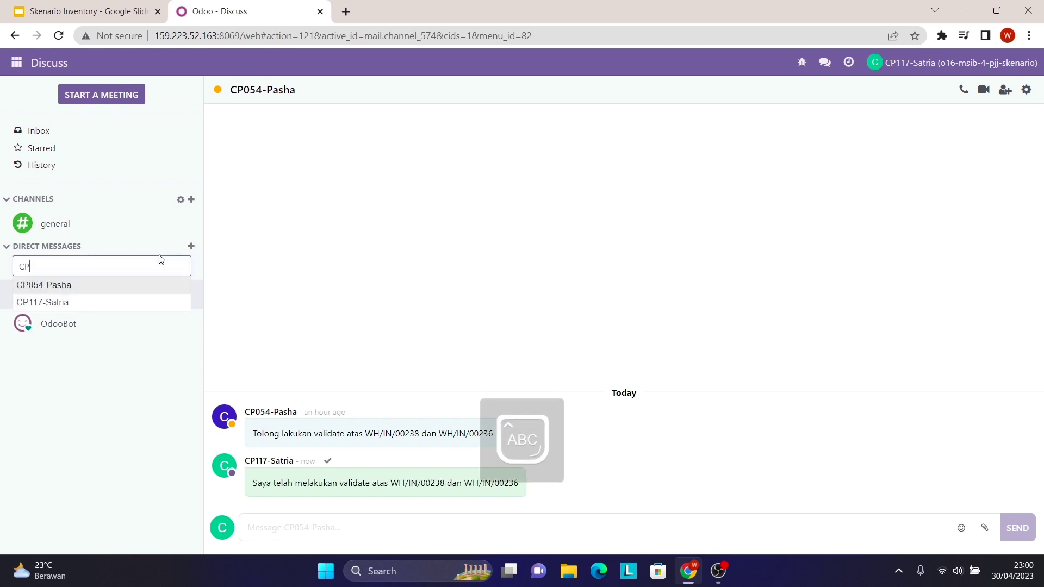
text(O77)
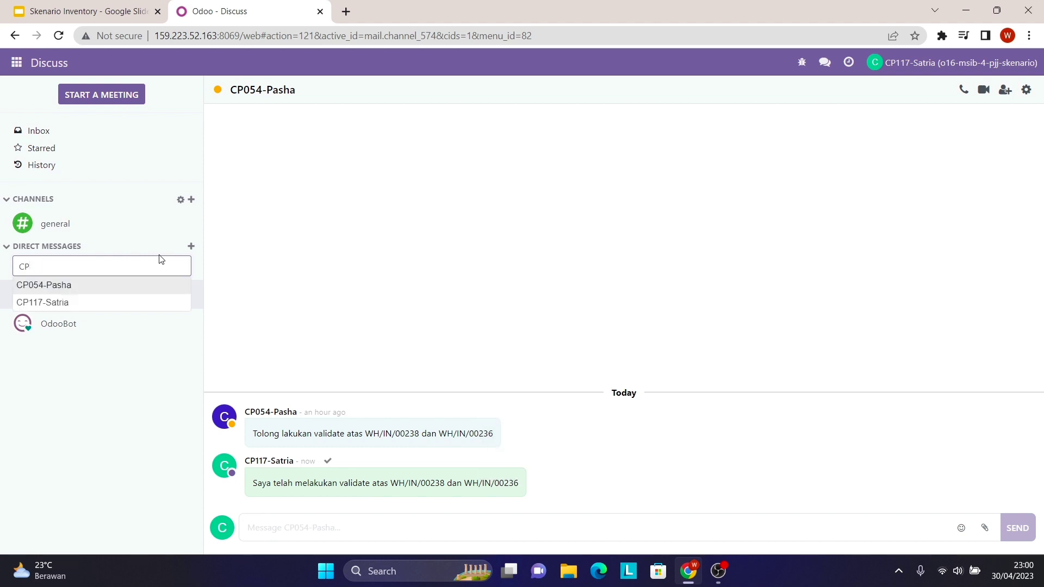
text(0)
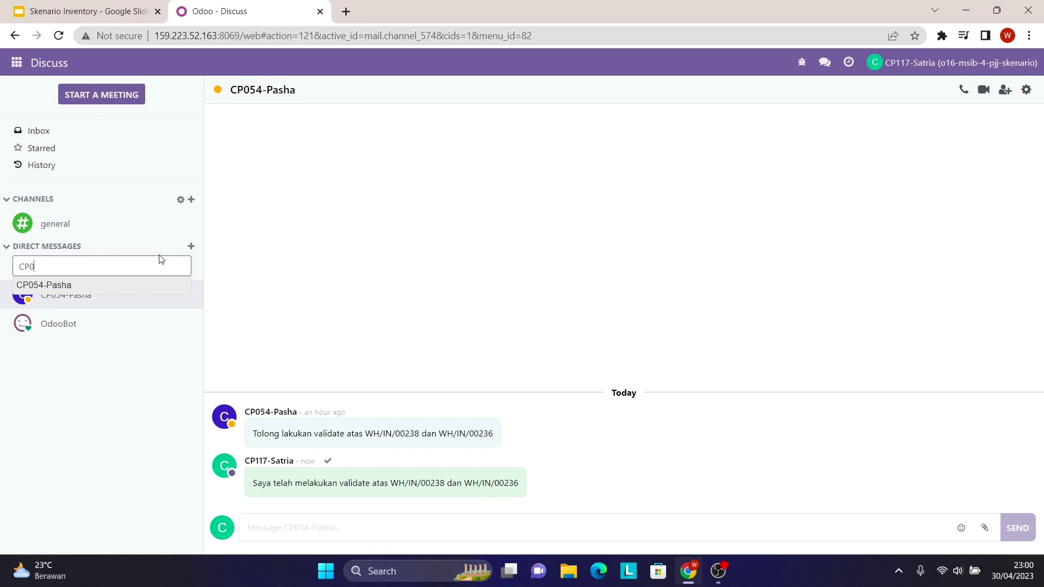
text(77)
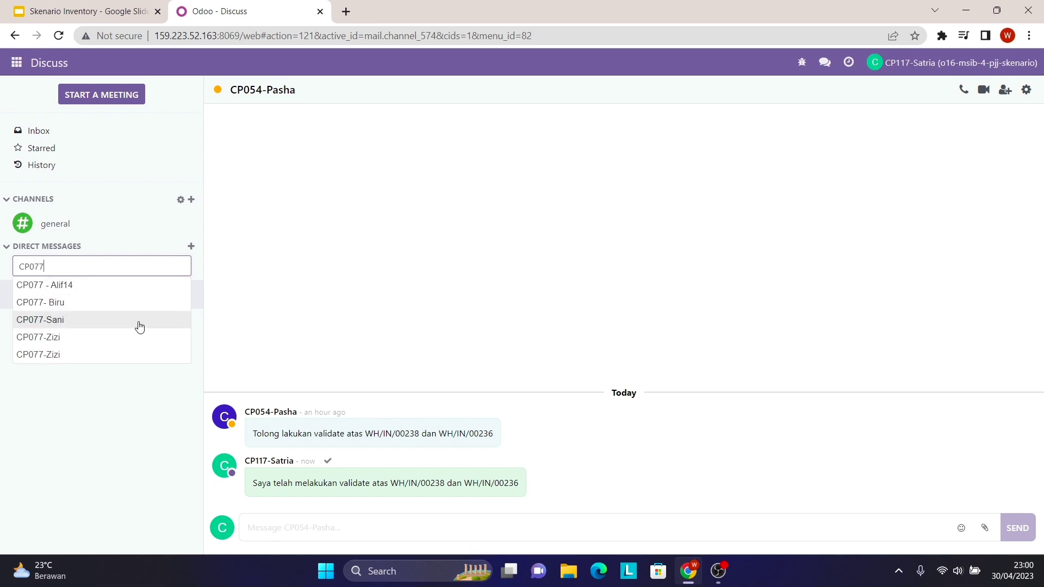
click(138, 338)
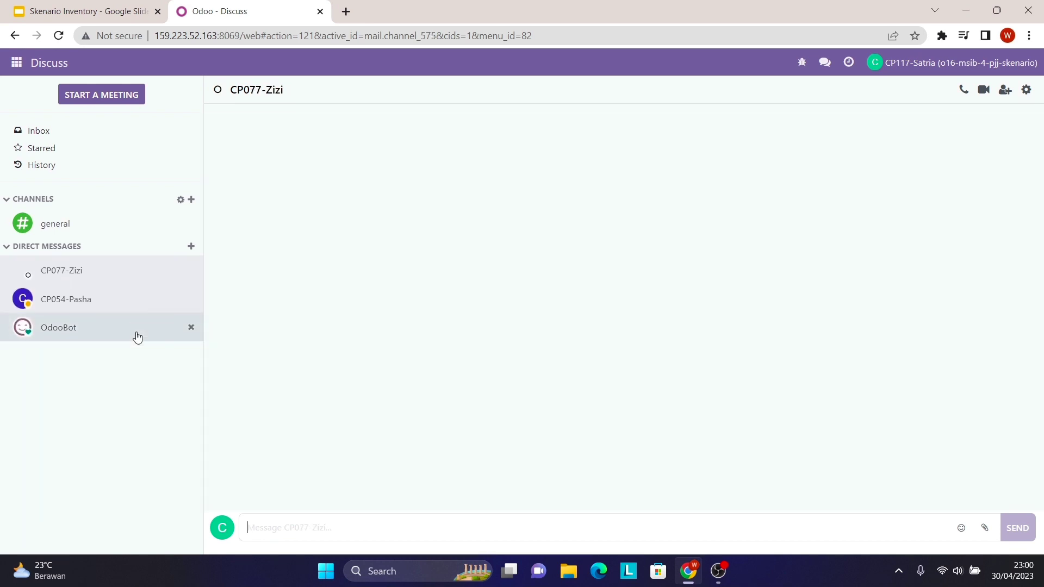
right_click(308, 530)
click(373, 417)
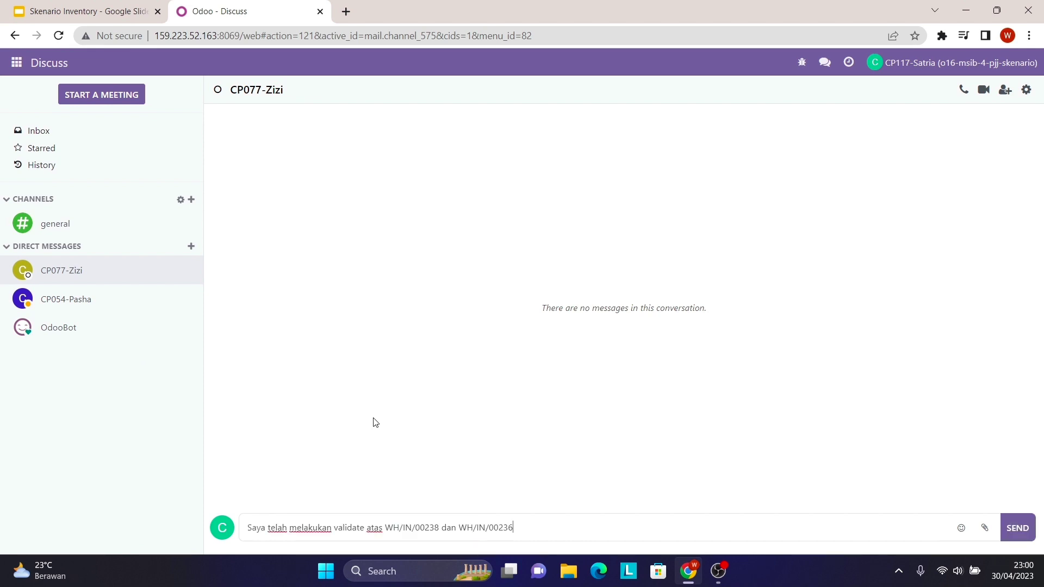
click(1021, 528)
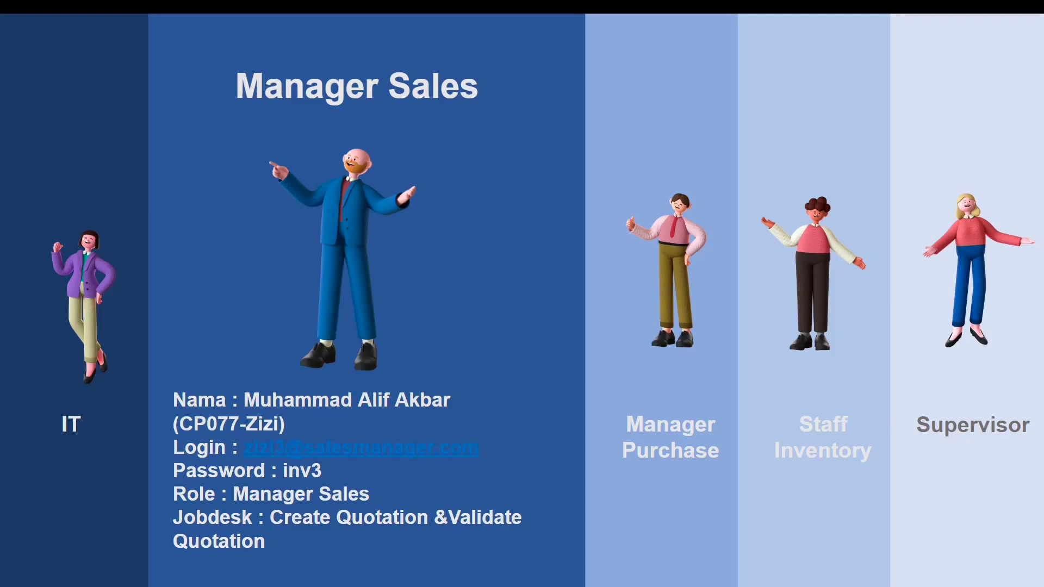
- Exit the slideshow and switch to the Create Quotation spreadsheet tab
key(Escape)
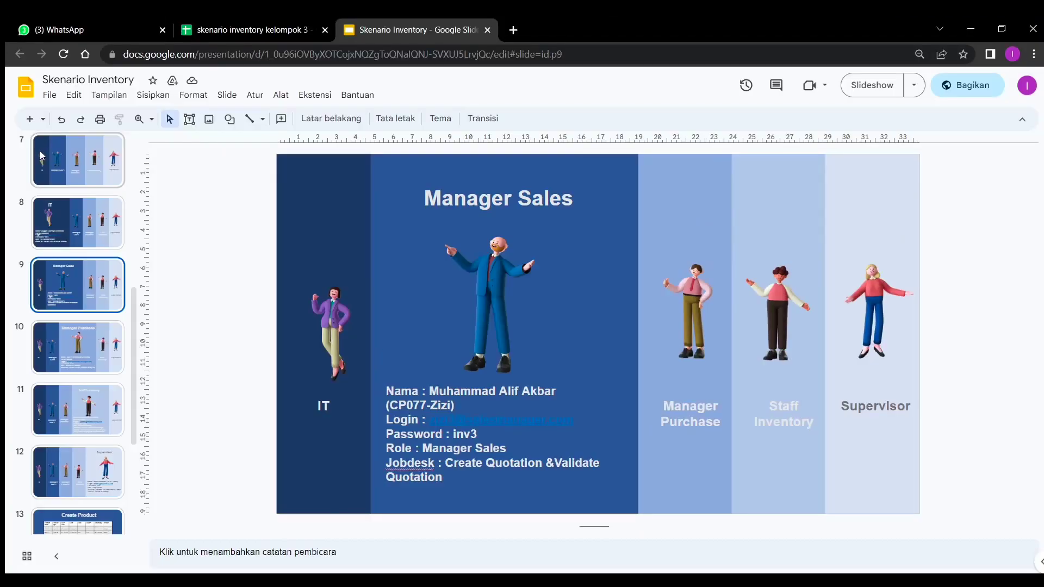
click(215, 29)
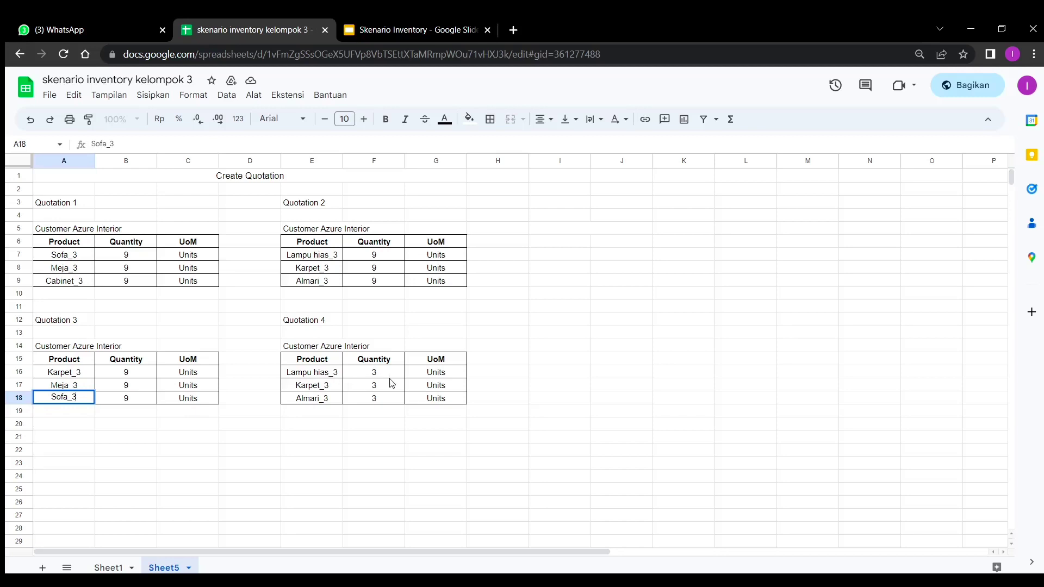
- Load the Odoo login page in a new tab and sign in with the sales manager's e-mail and password
click(514, 31)
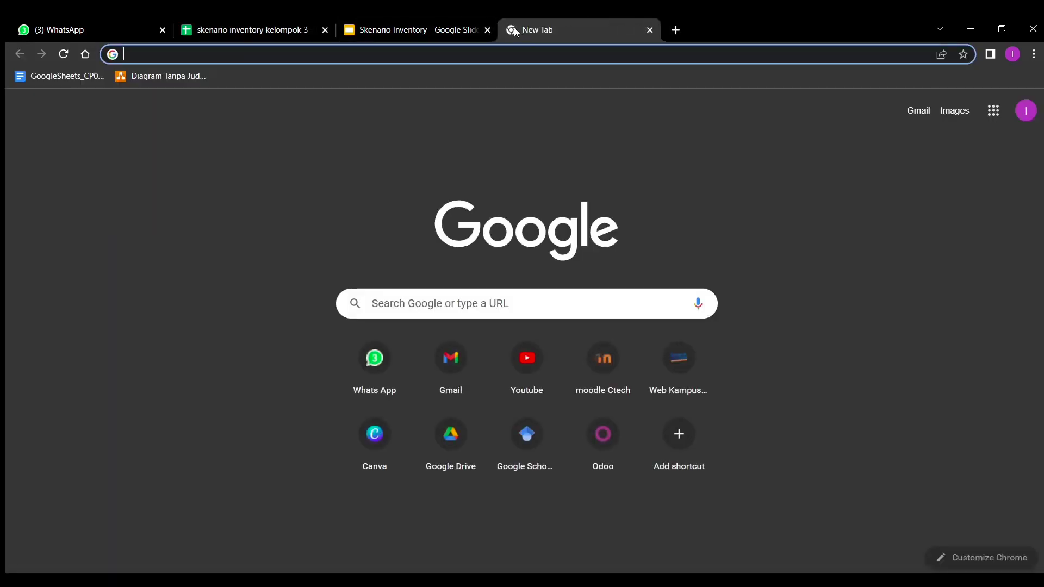
text(http://159.223.52.163:8069/web/login)
key(Return)
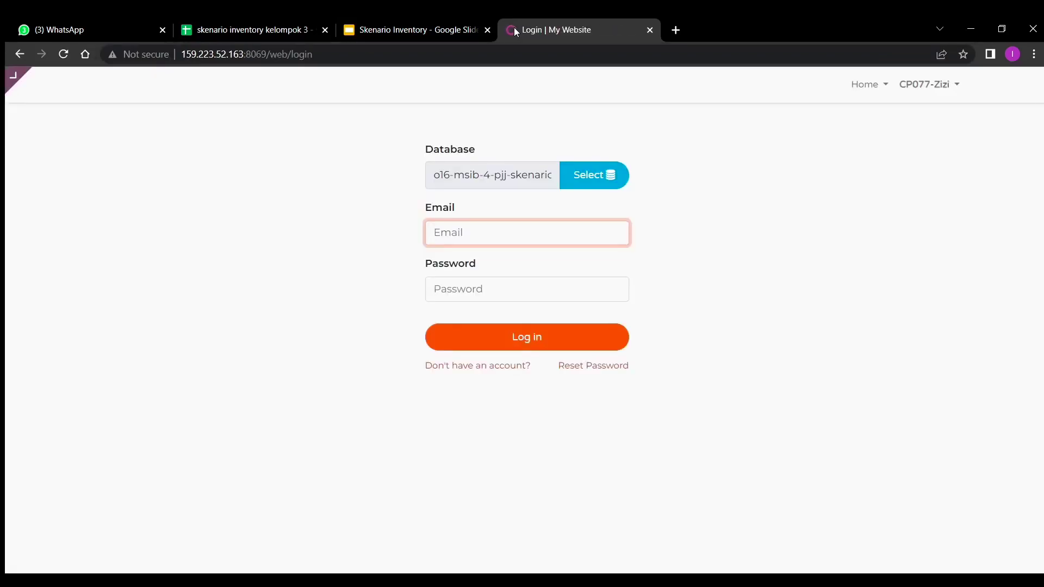
click(405, 27)
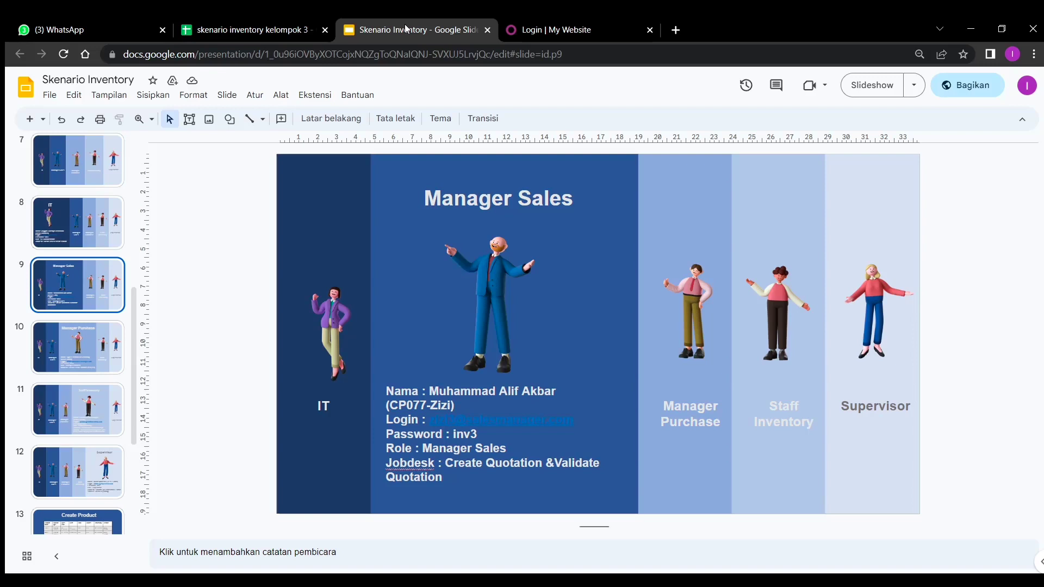
click(603, 23)
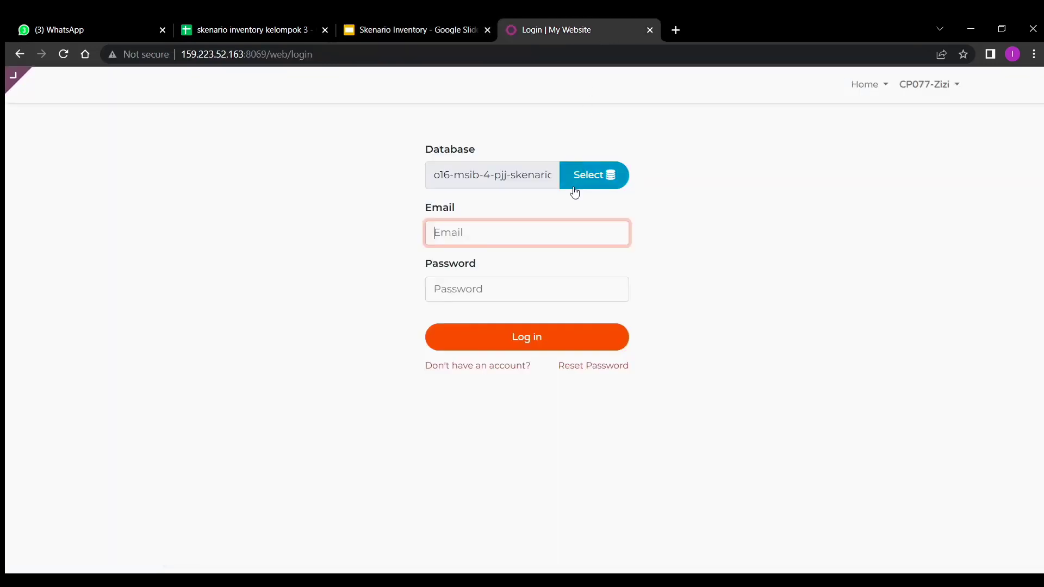
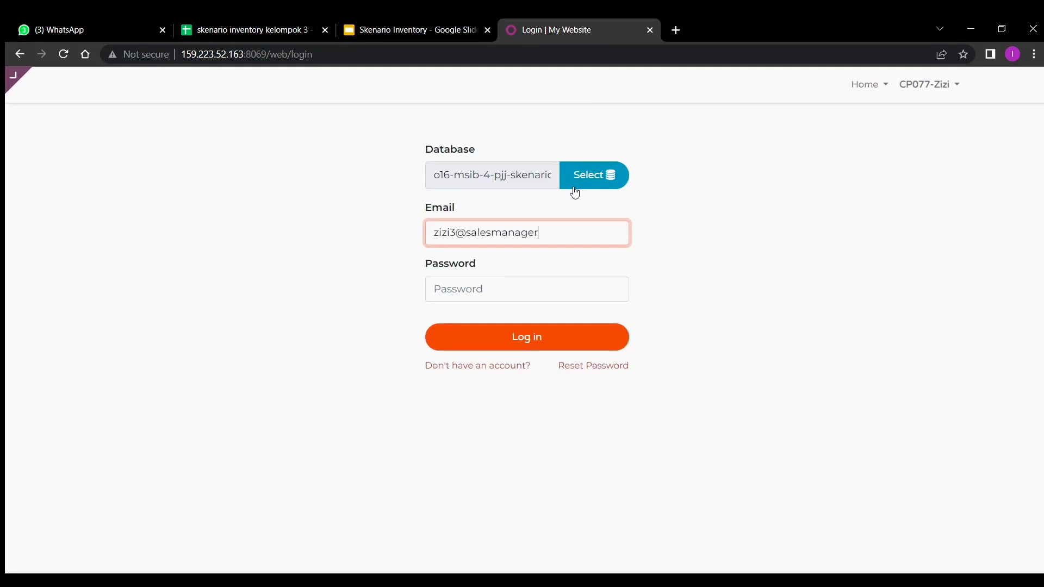
click(539, 281)
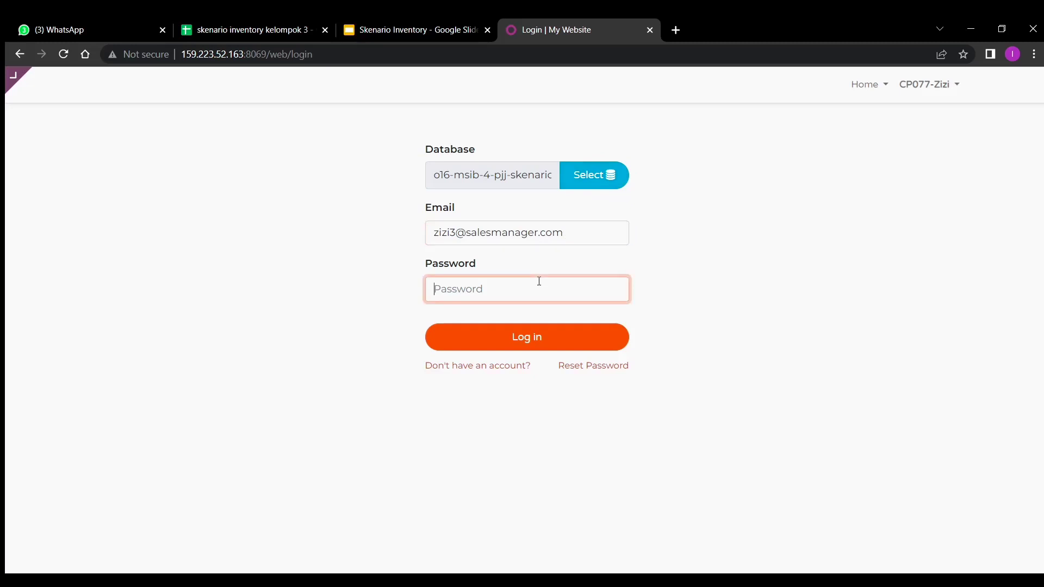
text(1)
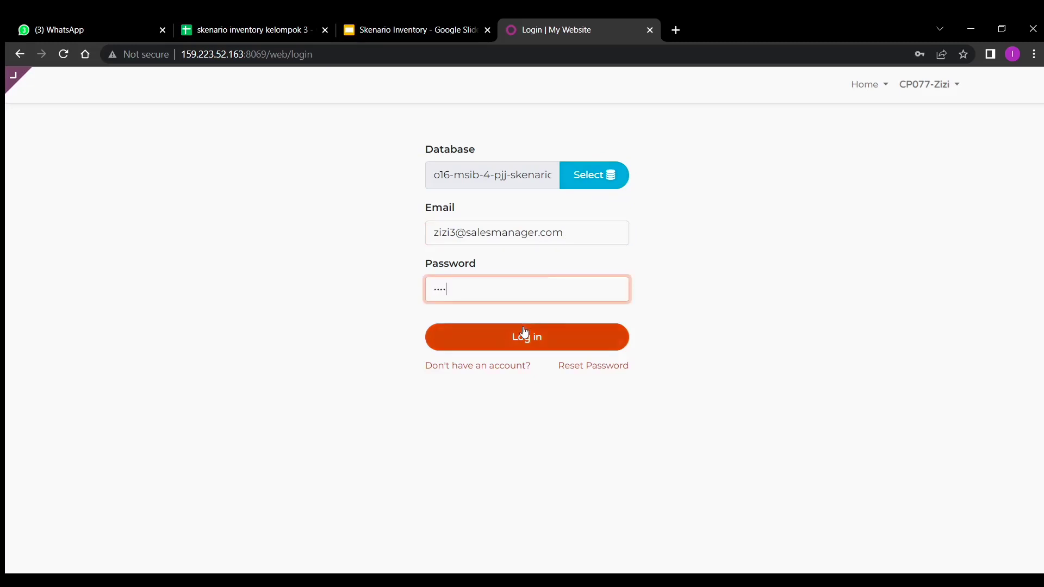
click(524, 330)
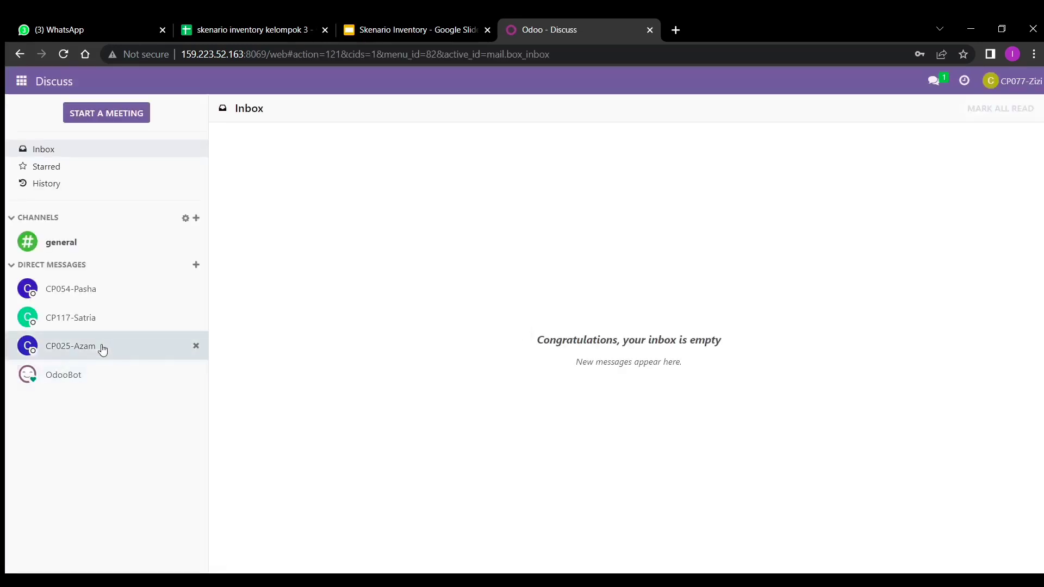
- In the CP117-Satria chat, reply 'oke, akan saya buatkan quotation untuk' customer Azure Interior
click(100, 323)
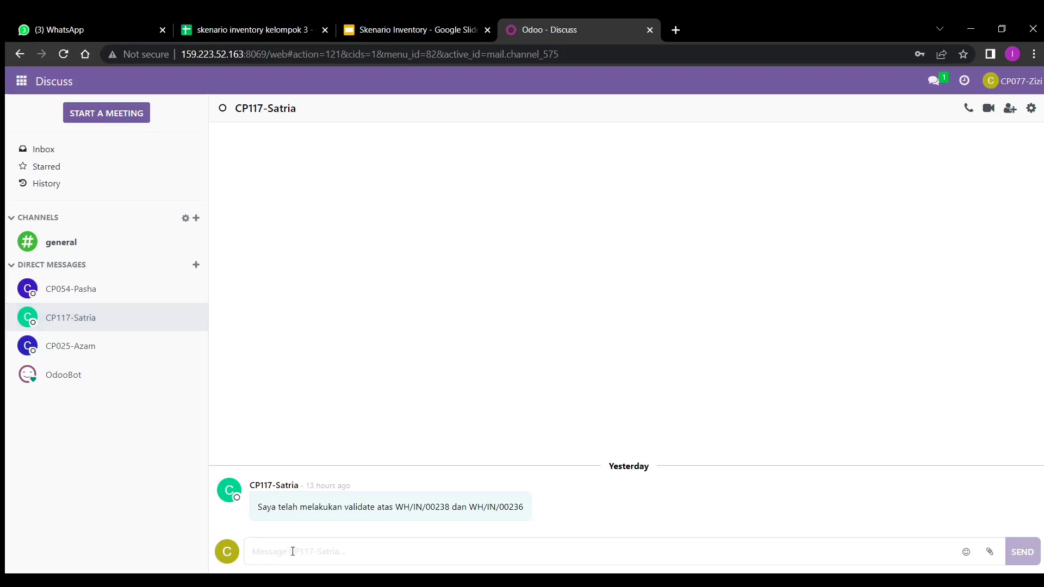
text(oke, )
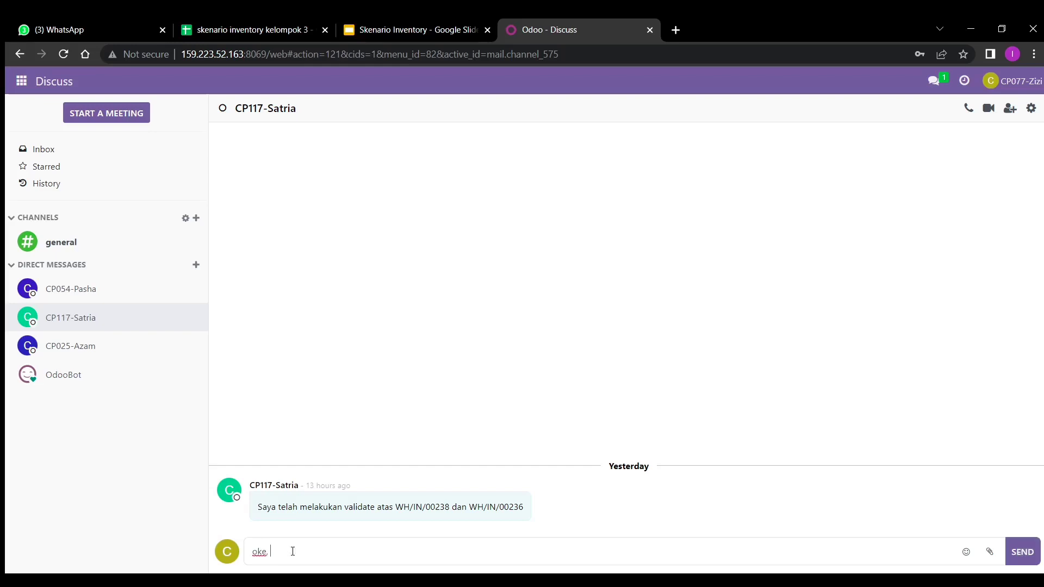
text(akan saya buatkan qu)
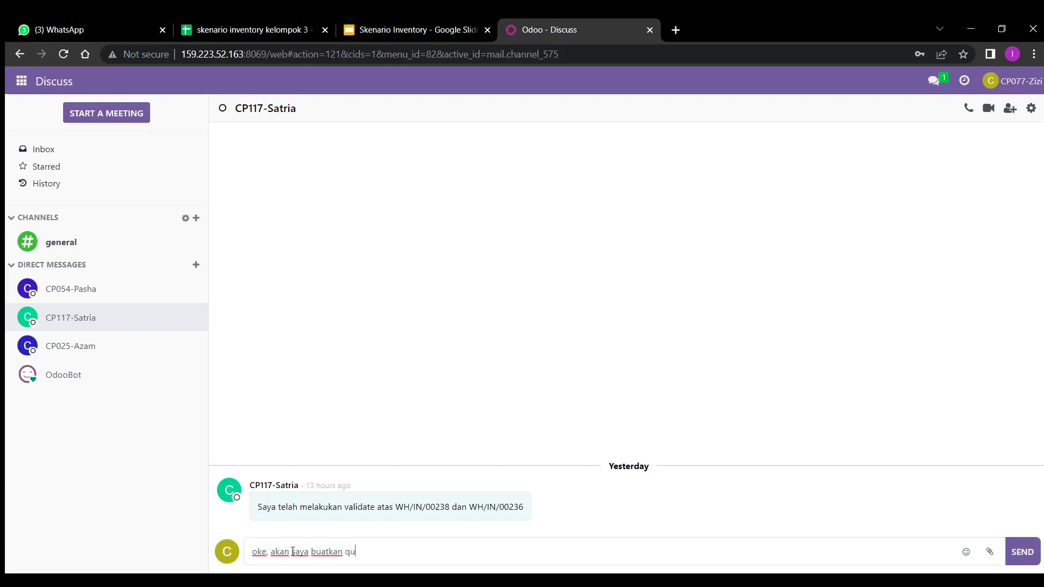
text(otation untuk x=csut)
key(BackSpace)
key(BackSpace)
key(BackSpace)
key(BackSpace)
text(csut azure interior)
key(Return)
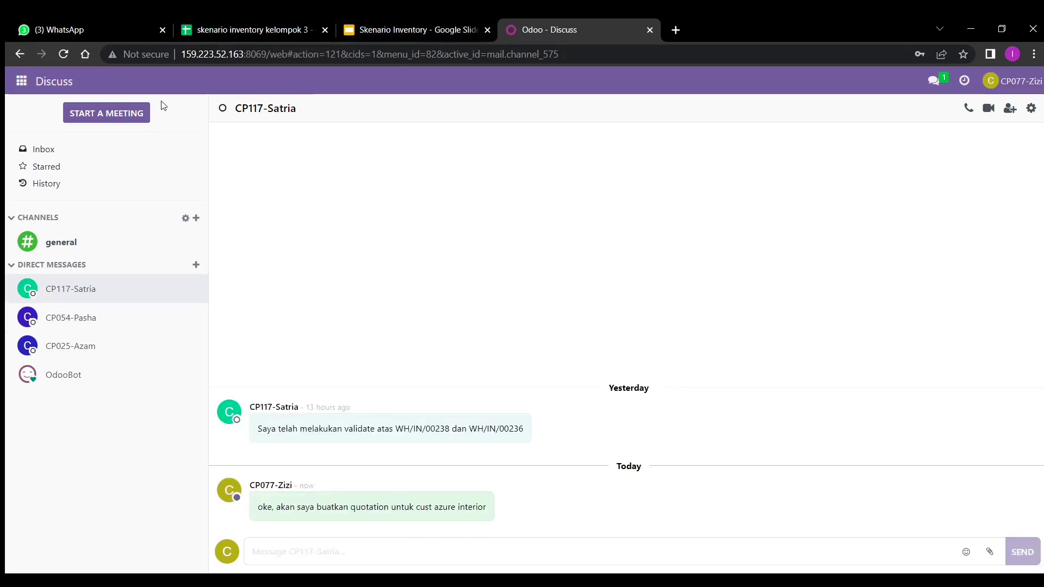
- Create a new Sales quotation with Azure Interior as the customer
click(21, 83)
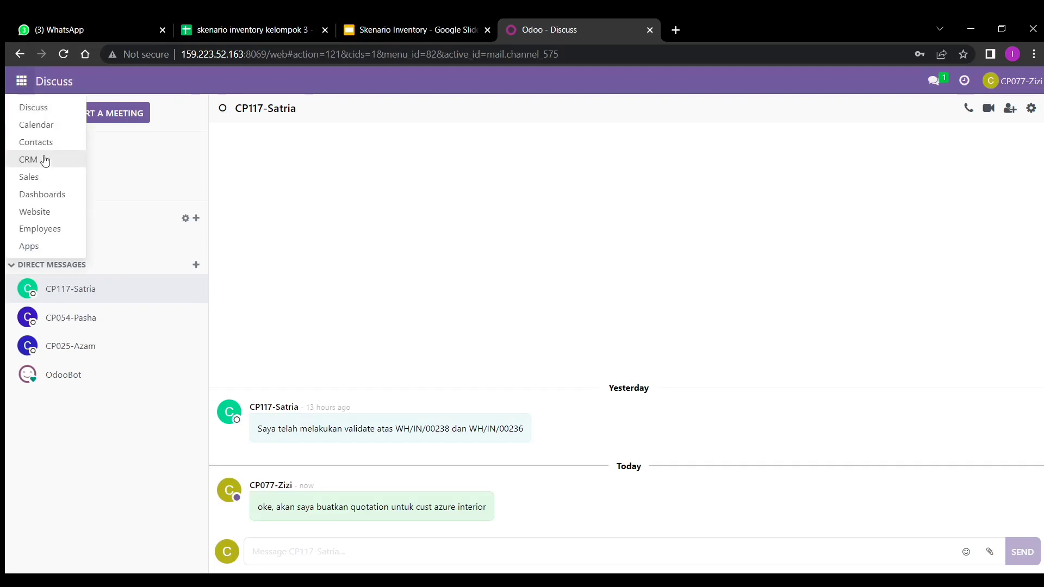
click(45, 174)
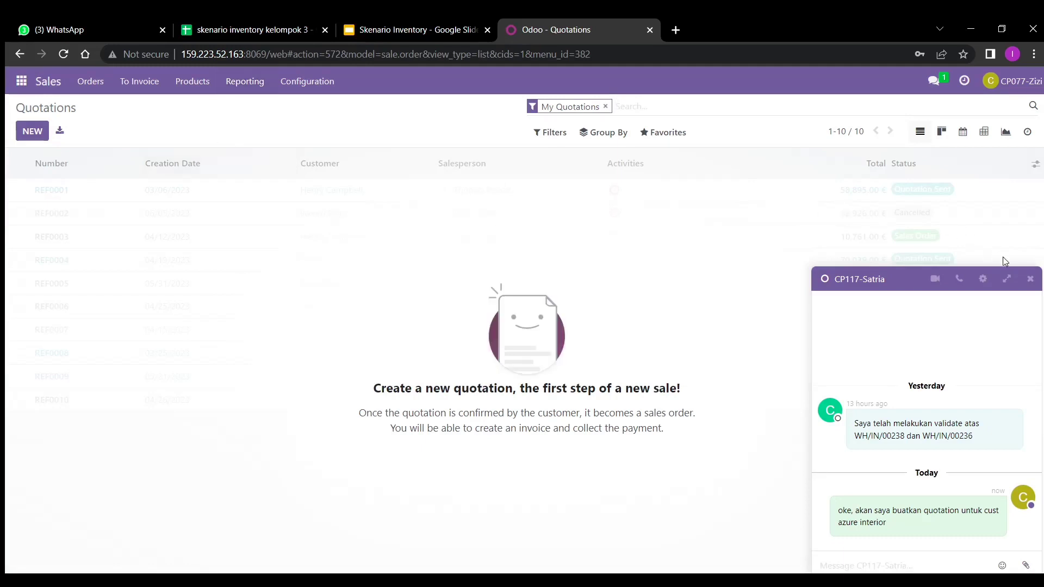
click(1030, 279)
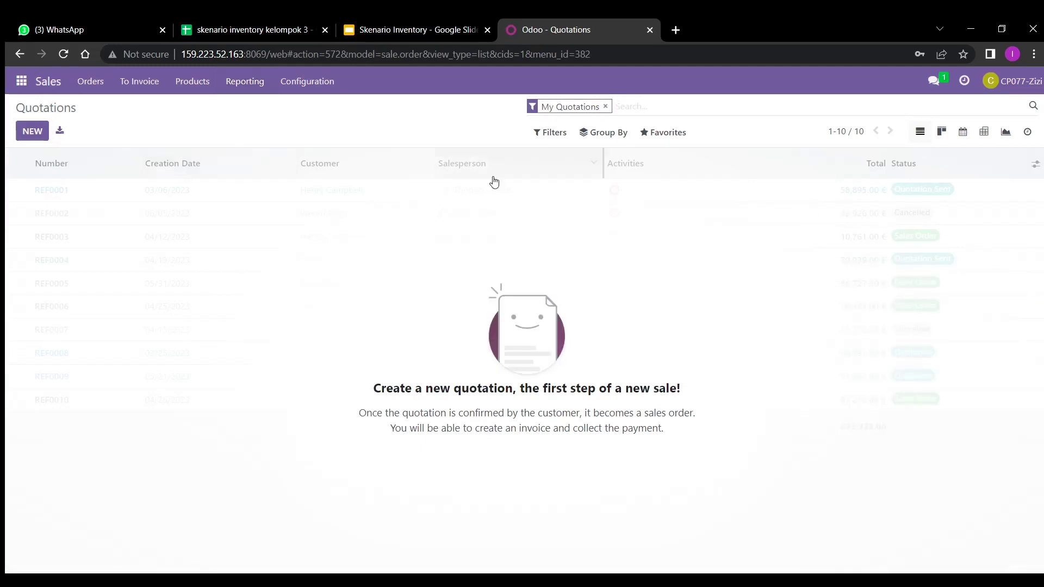
click(25, 132)
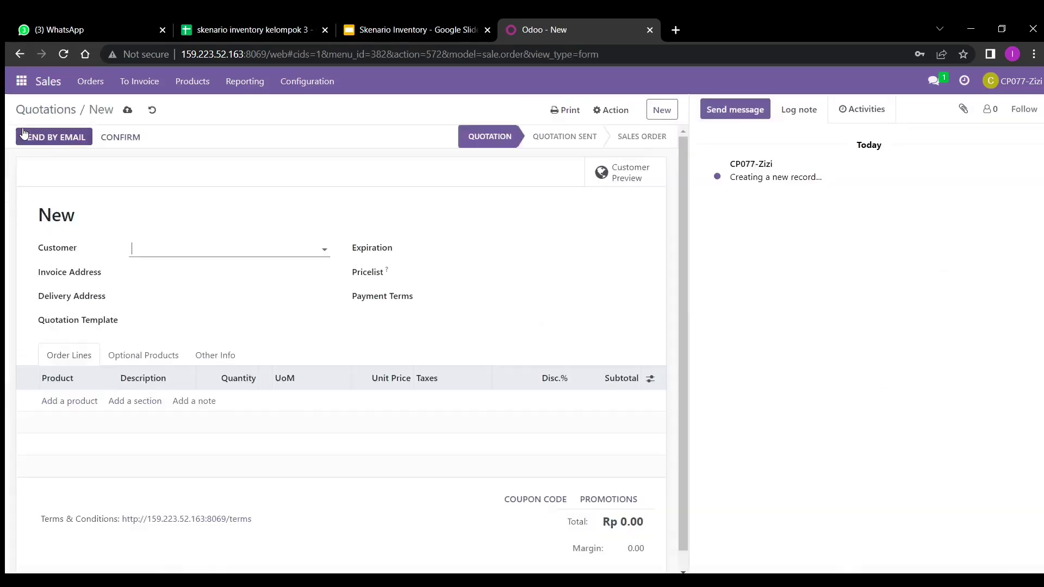
click(194, 250)
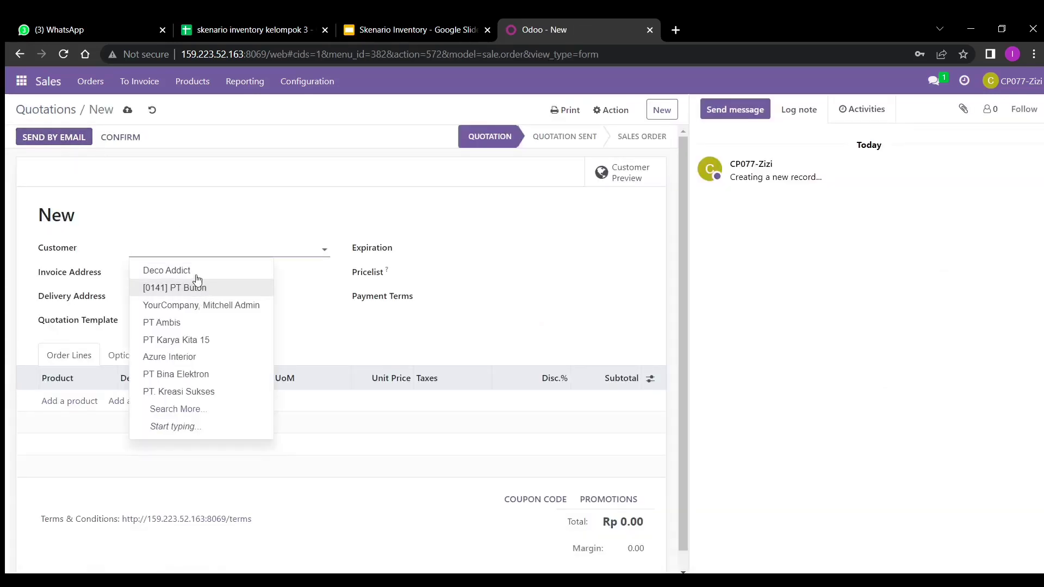
text(az)
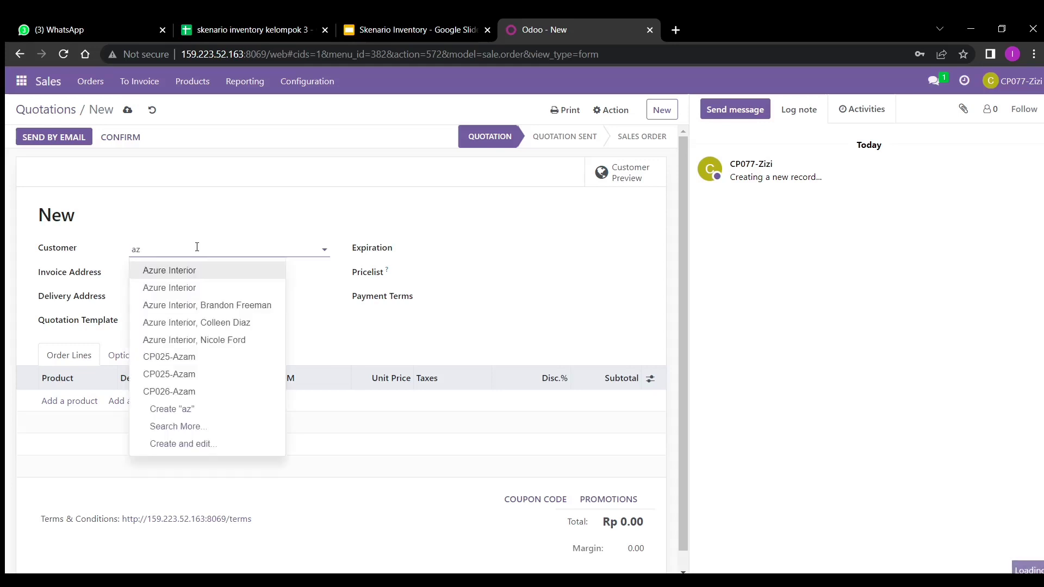
click(199, 275)
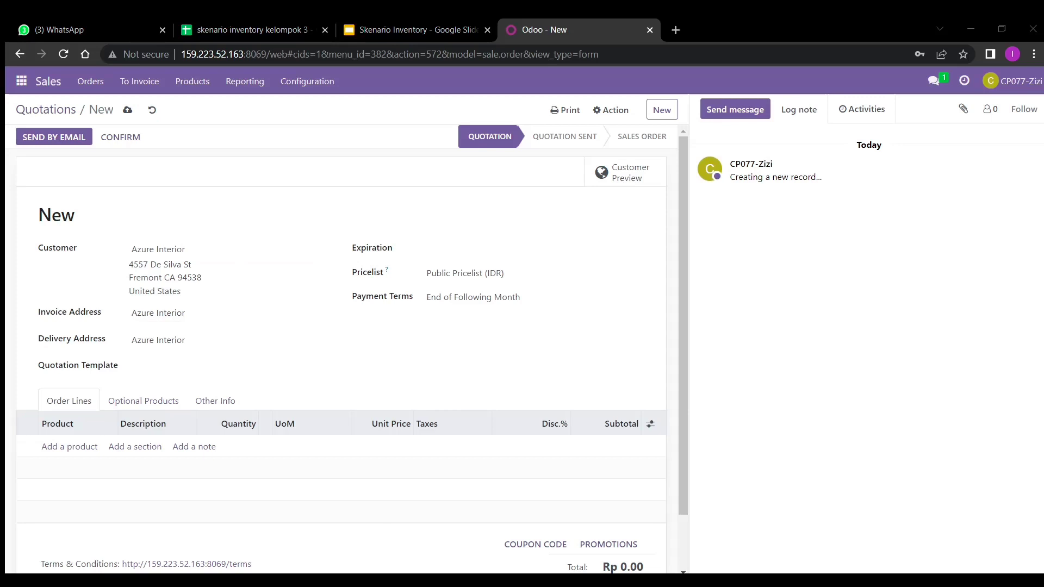
- Set the quotation expiration to 05/01/2023 and add an empty product line
click(521, 253)
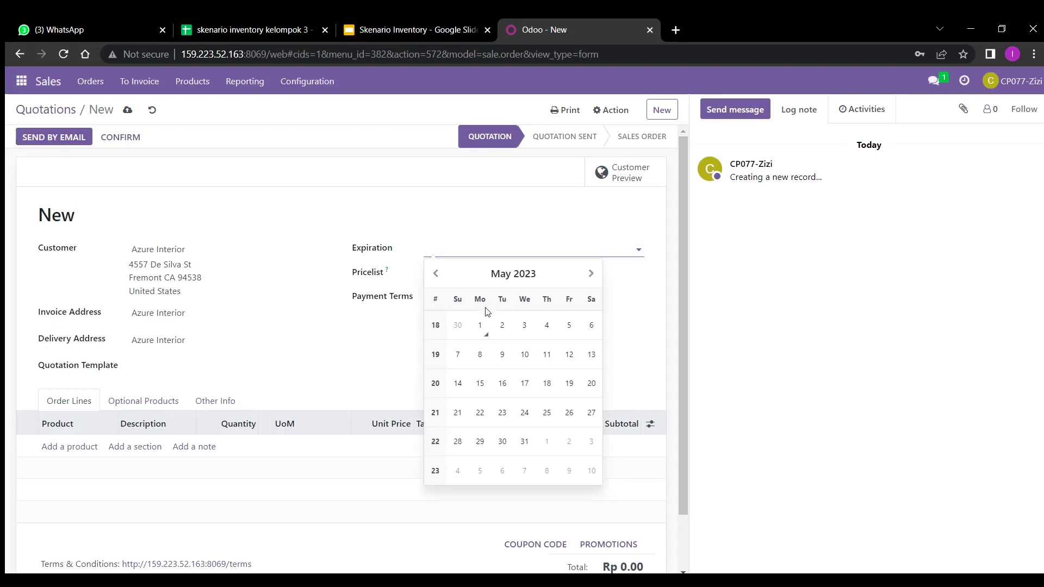
click(480, 326)
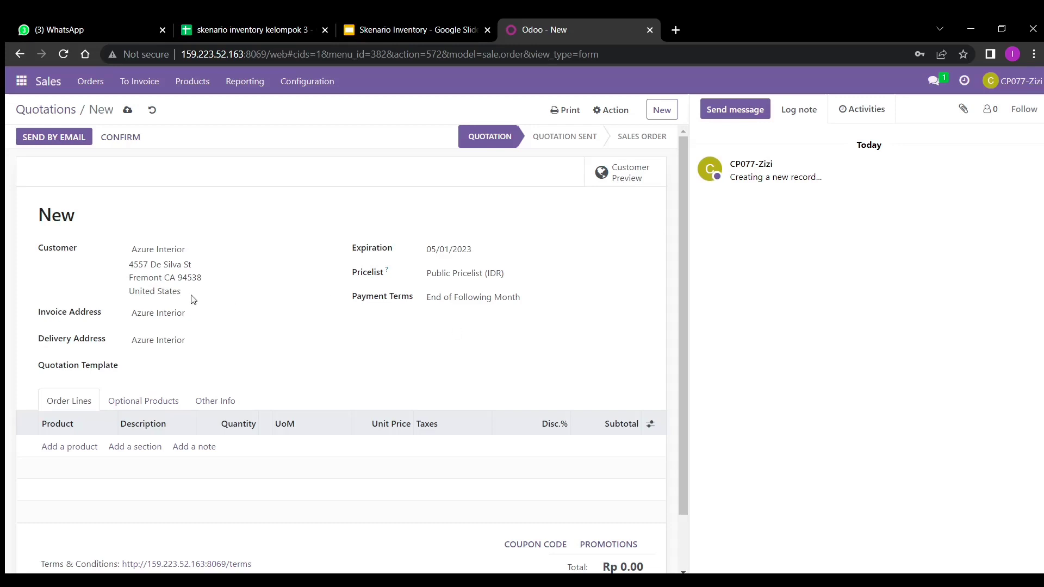
click(82, 451)
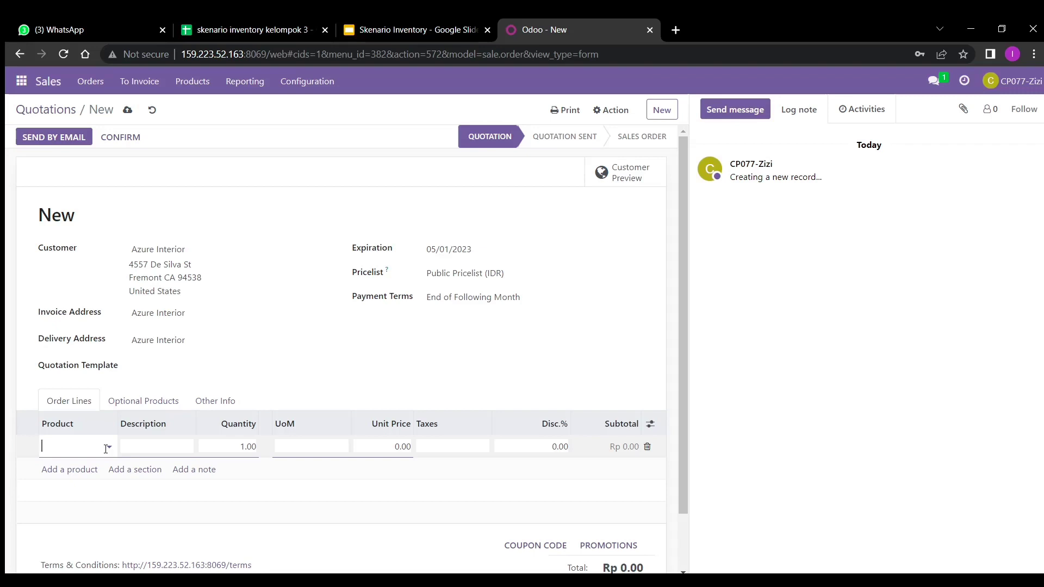
- Add a Sofa_3 order line with quantity 9
text(sofa)
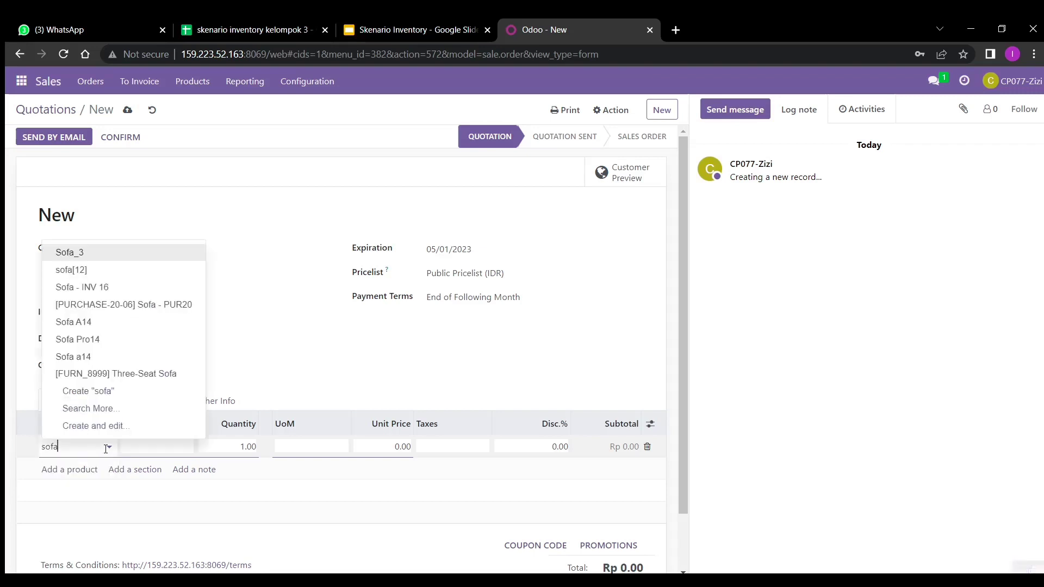
text(_3)
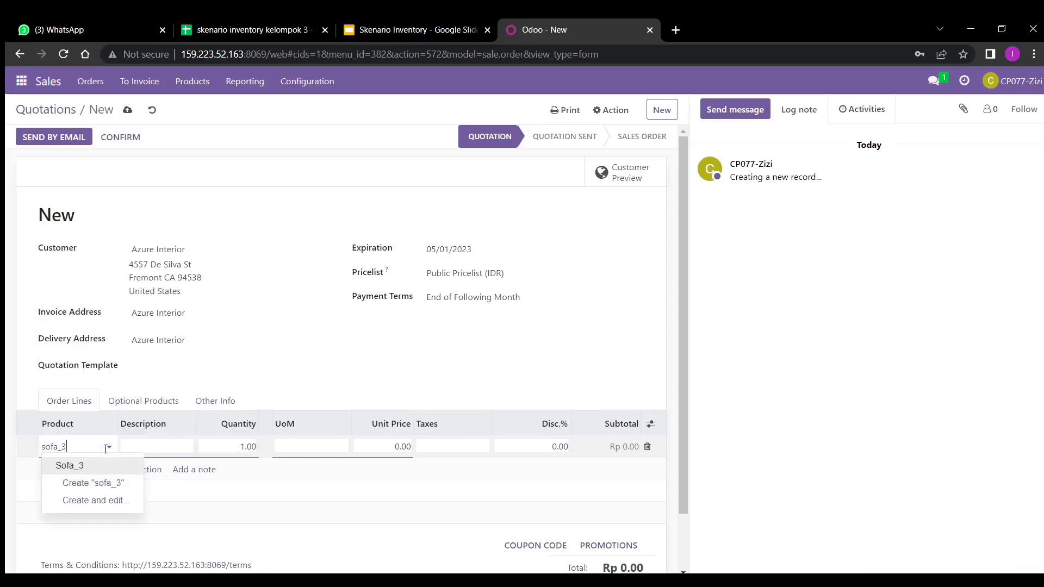
click(103, 483)
click(81, 447)
key(BackSpace)
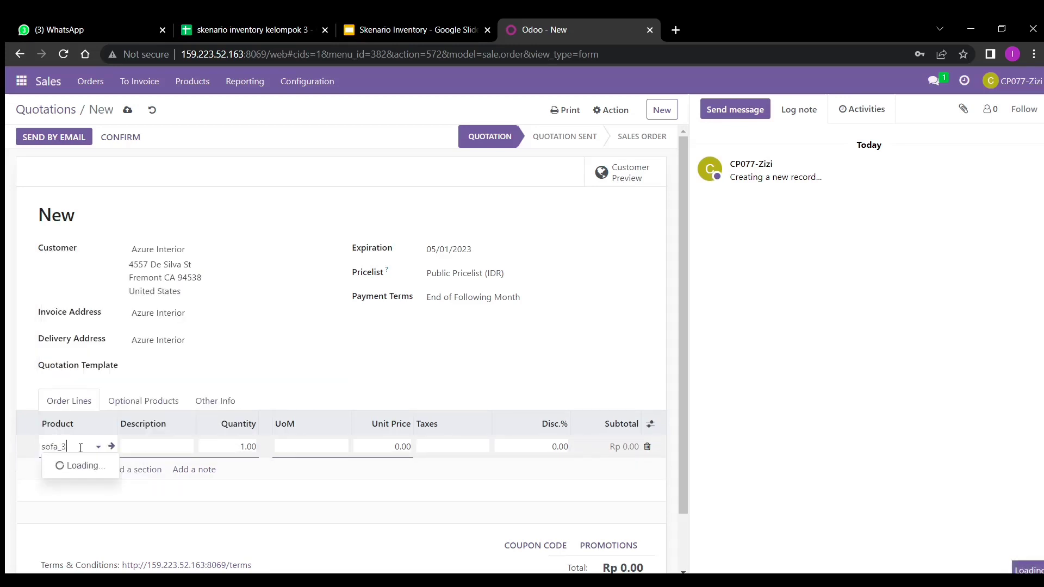
text(3)
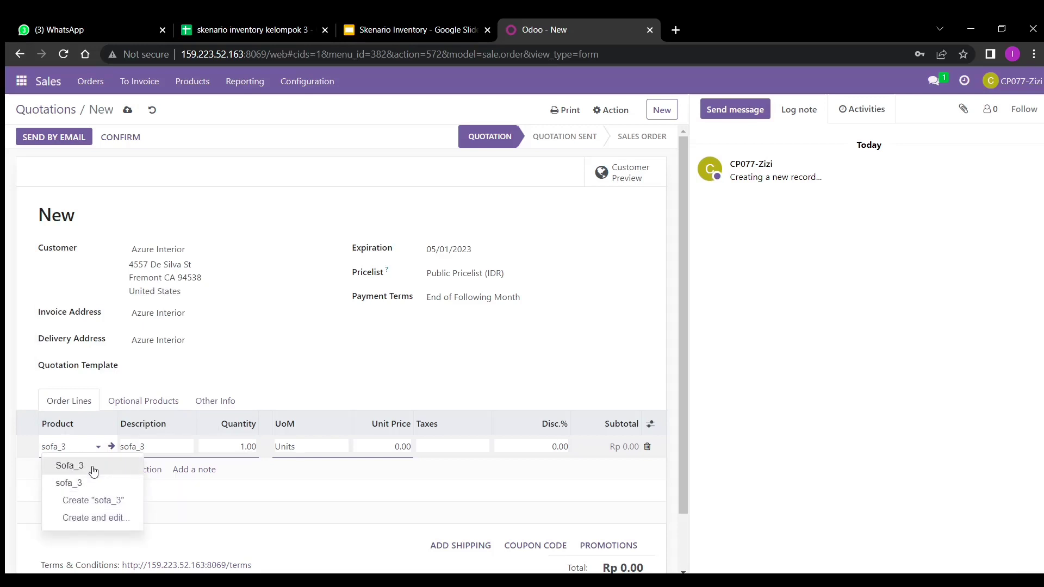
click(77, 468)
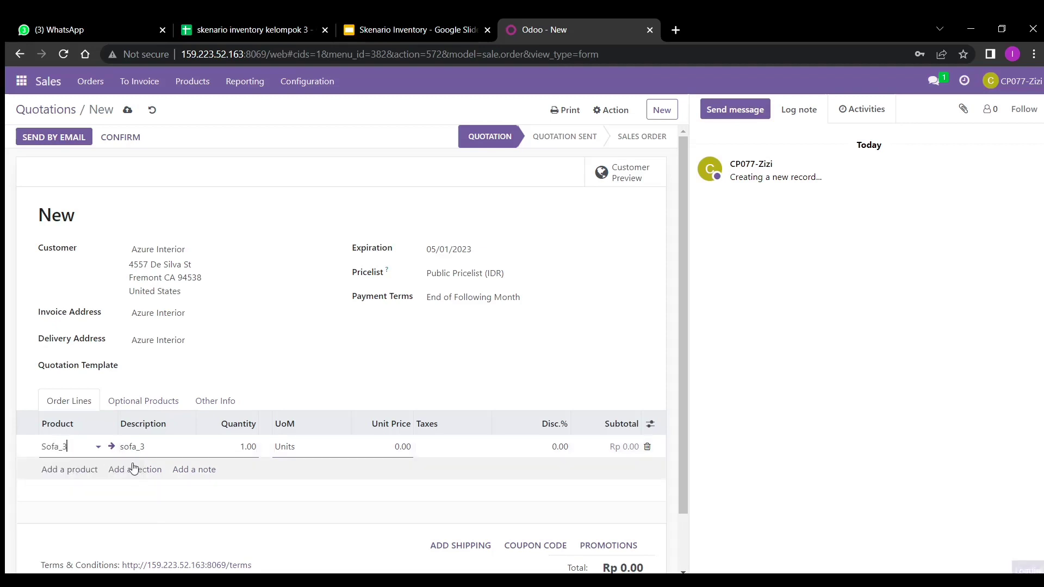
click(242, 447)
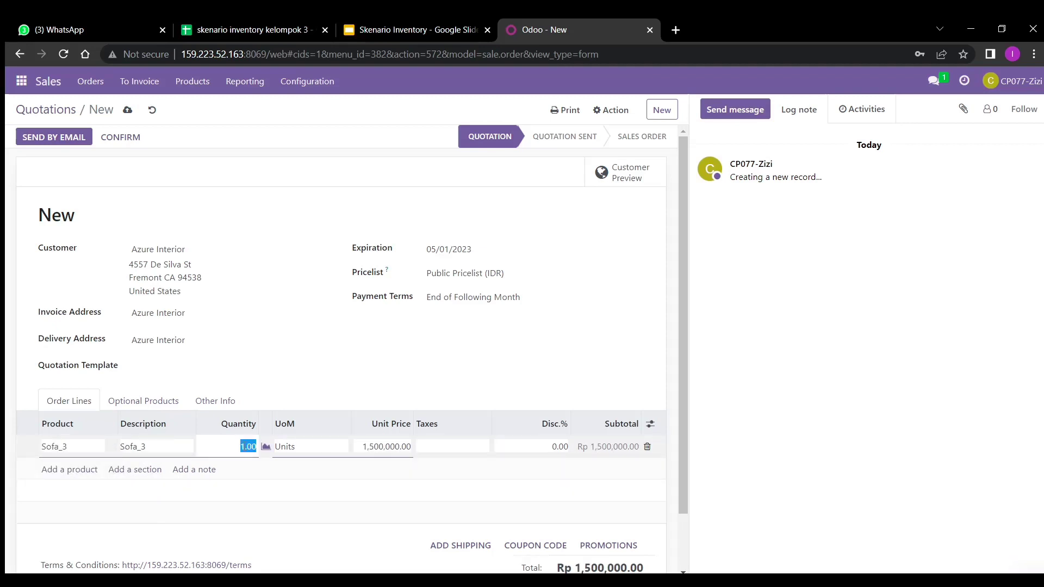
key(BackSpace)
text(9)
click(91, 488)
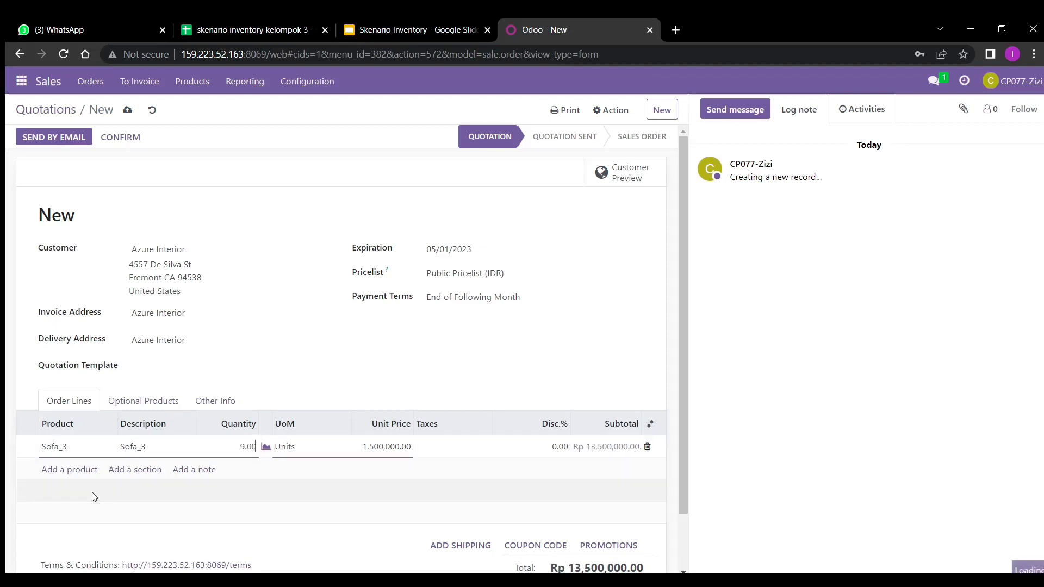
- Add a Meja_3 order line with quantity 9
click(86, 474)
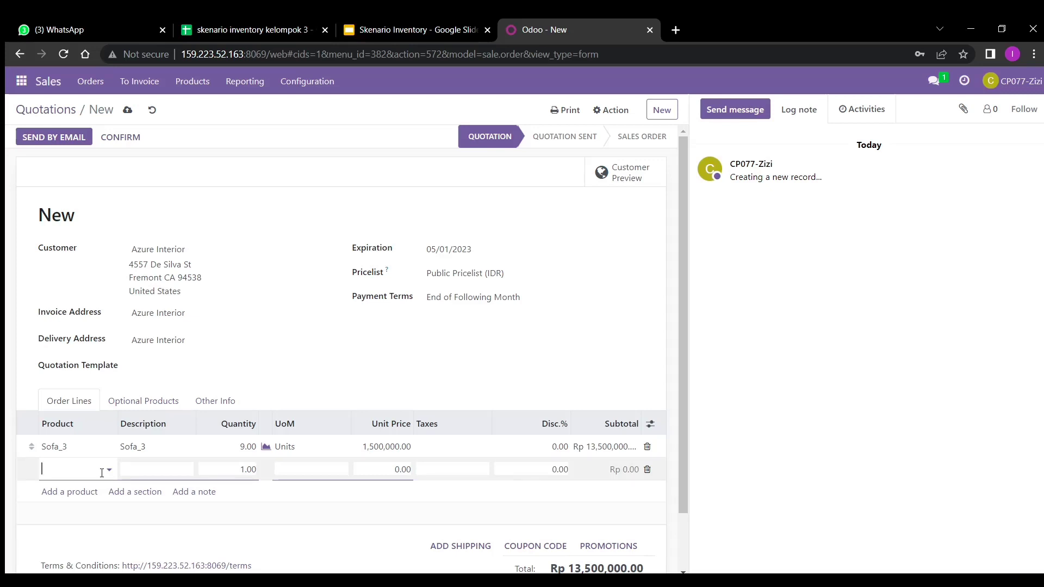
text(meja_)
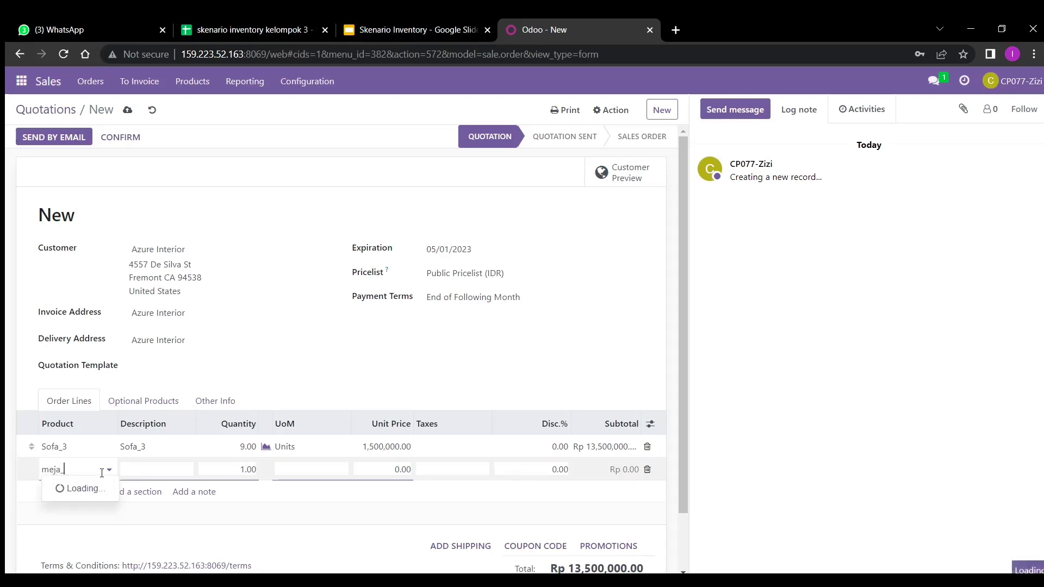
text(3)
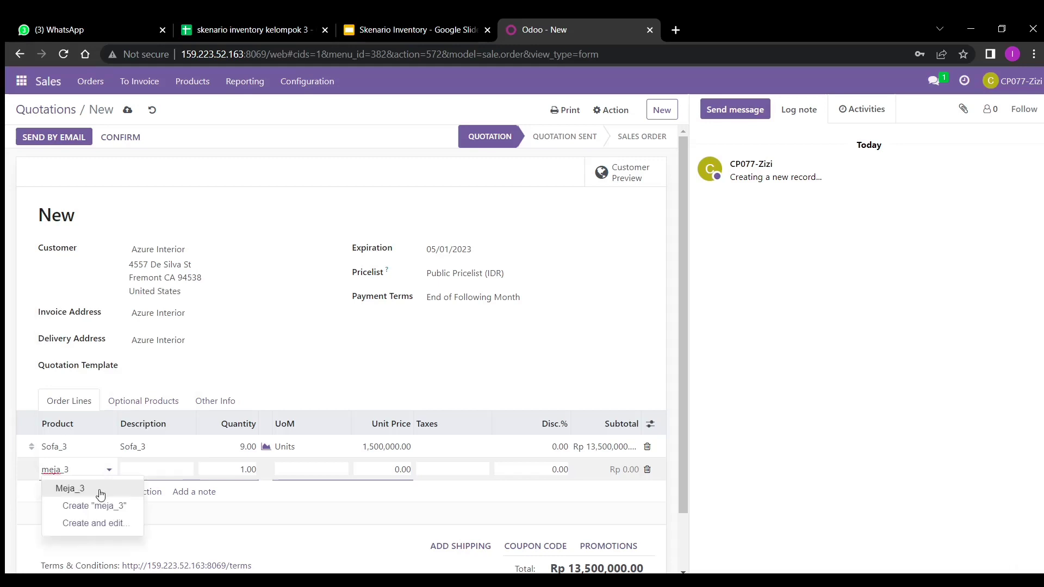
click(100, 494)
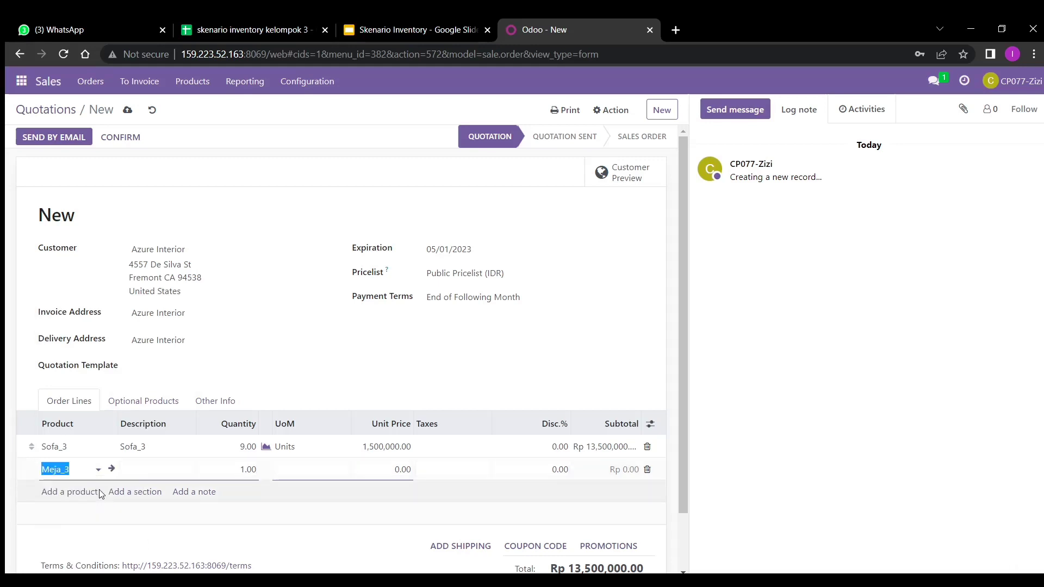
click(242, 473)
text(9)
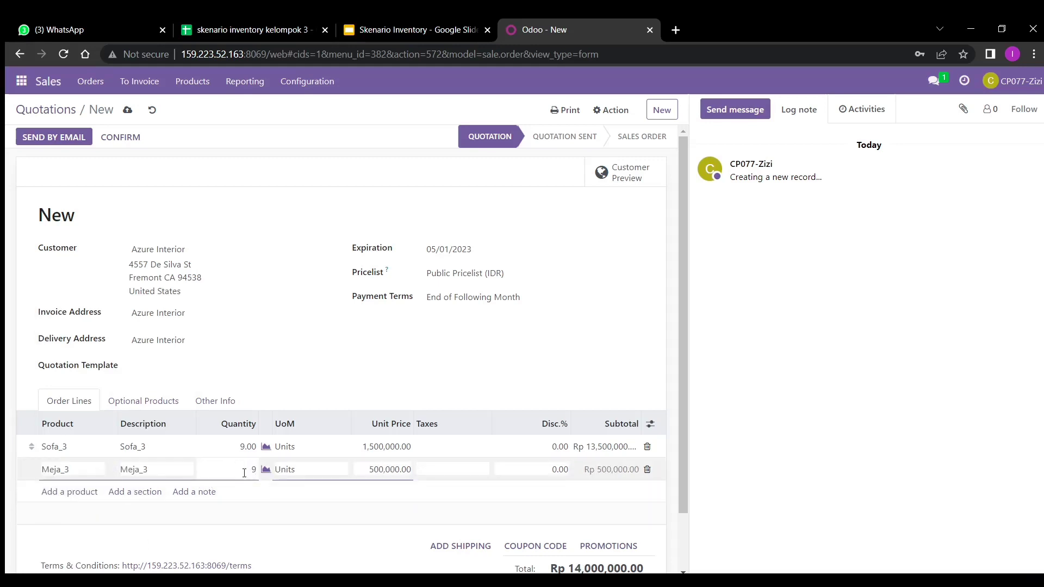
click(85, 492)
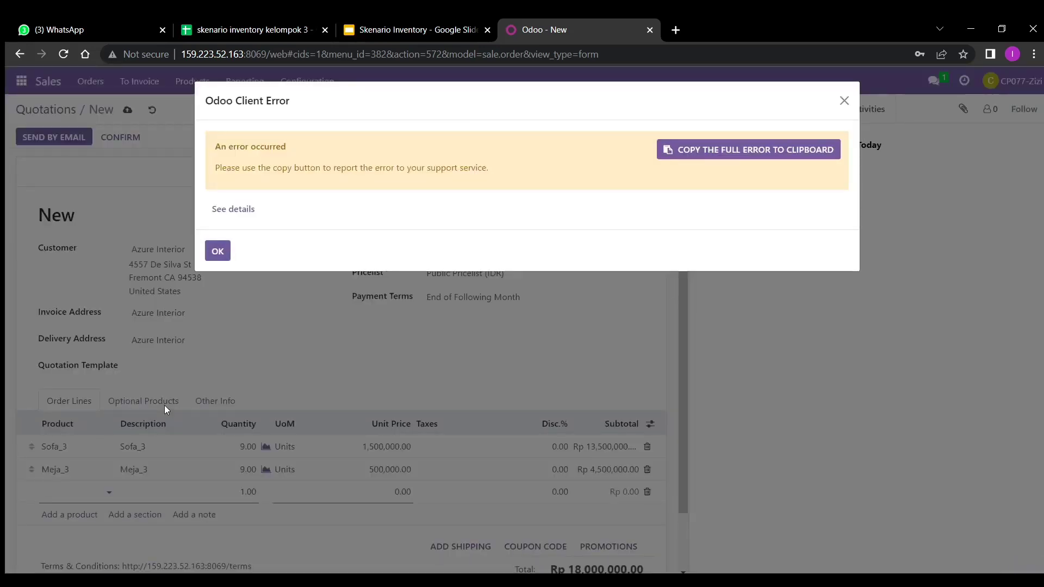
- Dismiss the client error and add a Cabinet_3 order line with quantity 9
click(217, 251)
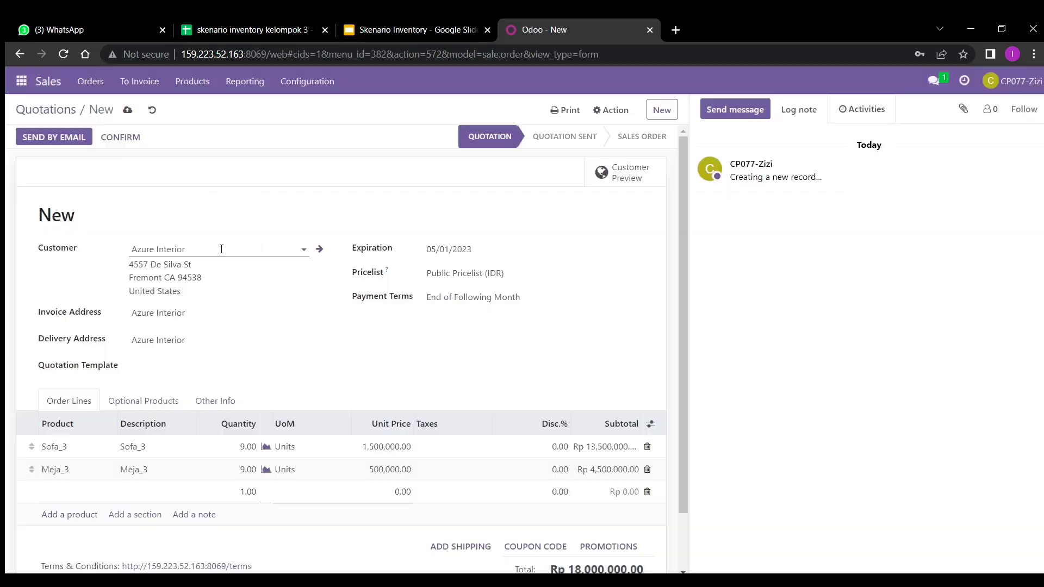
click(79, 499)
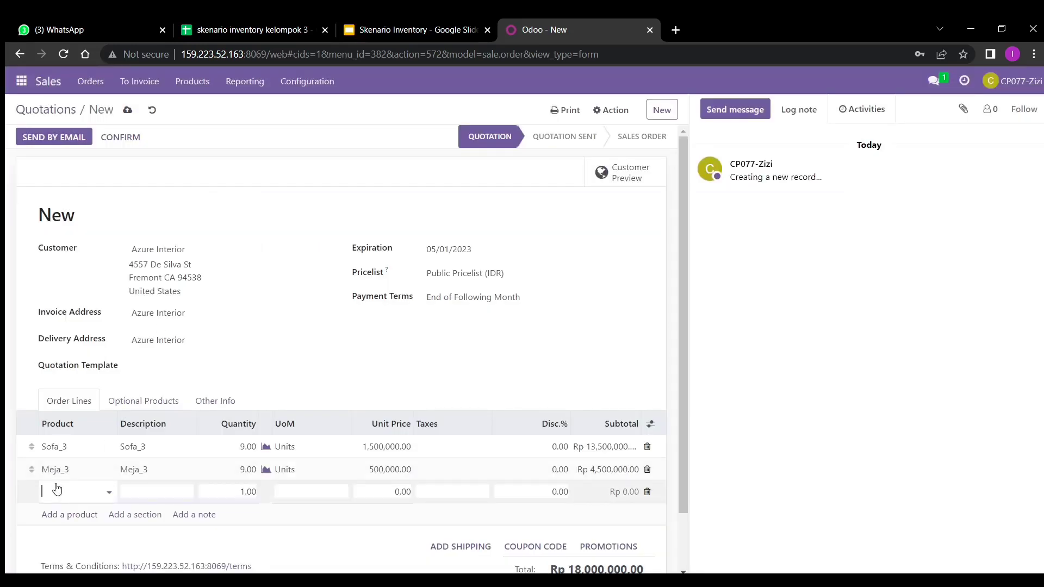
text(cabine)
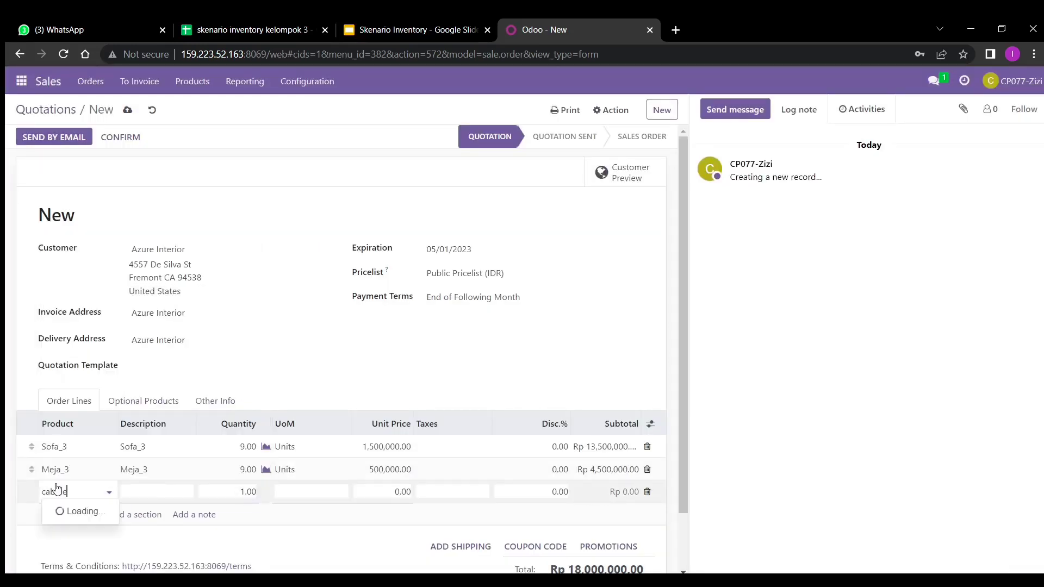
text(t_3)
click(90, 511)
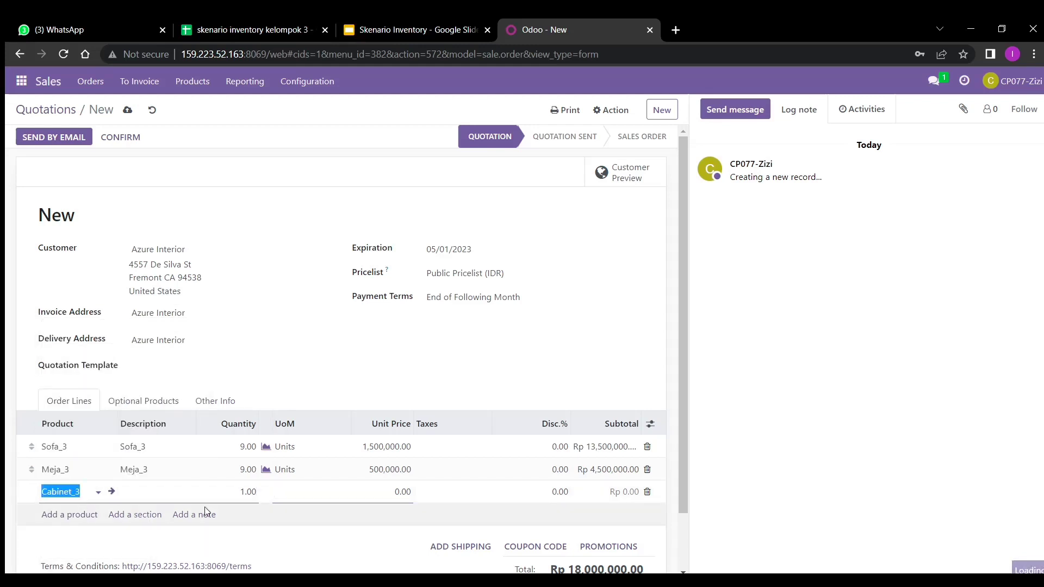
click(250, 491)
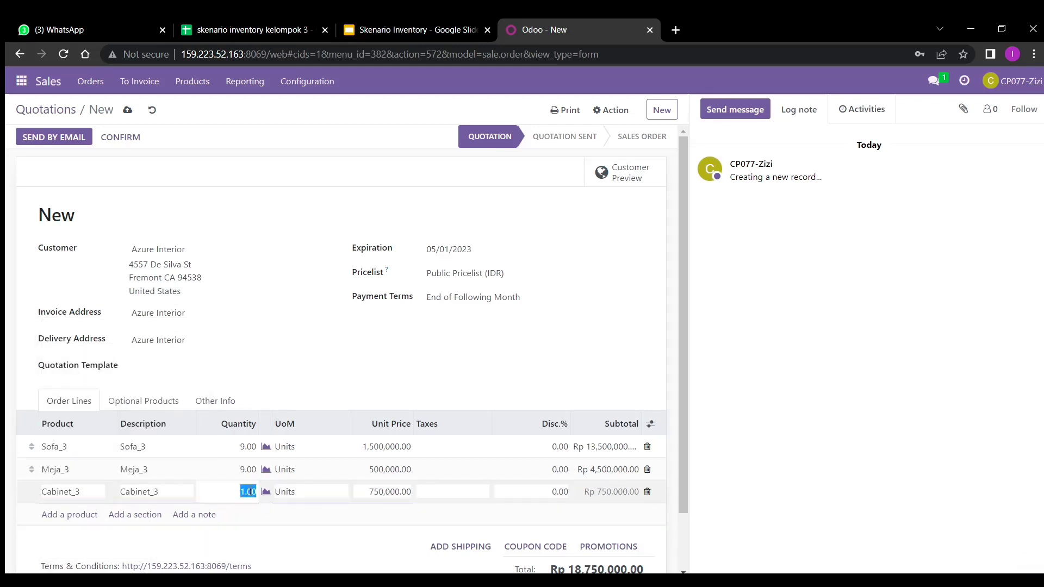
key(BackSpace)
text(9)
click(415, 463)
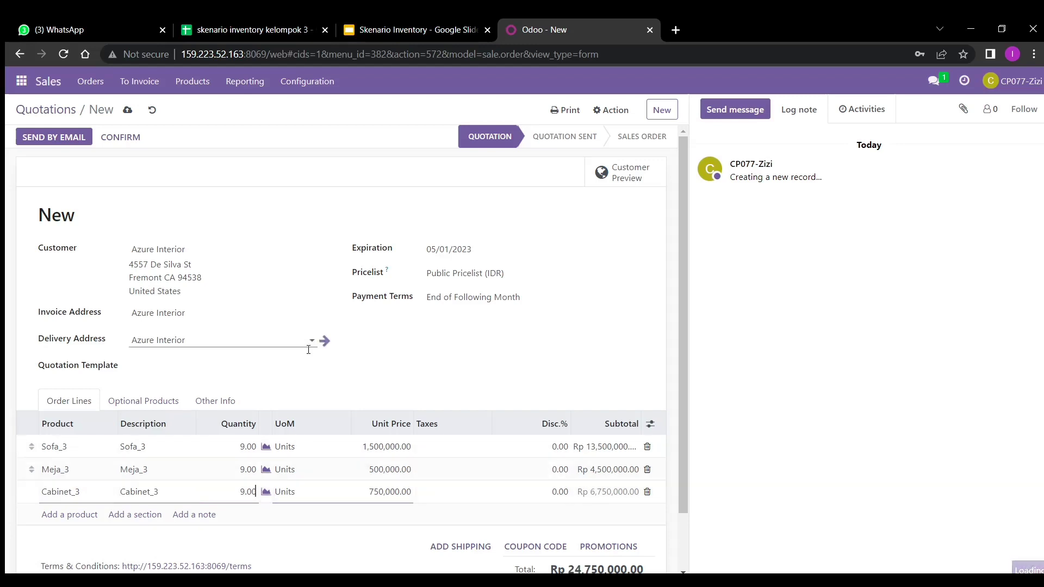
scroll(350, 445, down, 1)
click(350, 445)
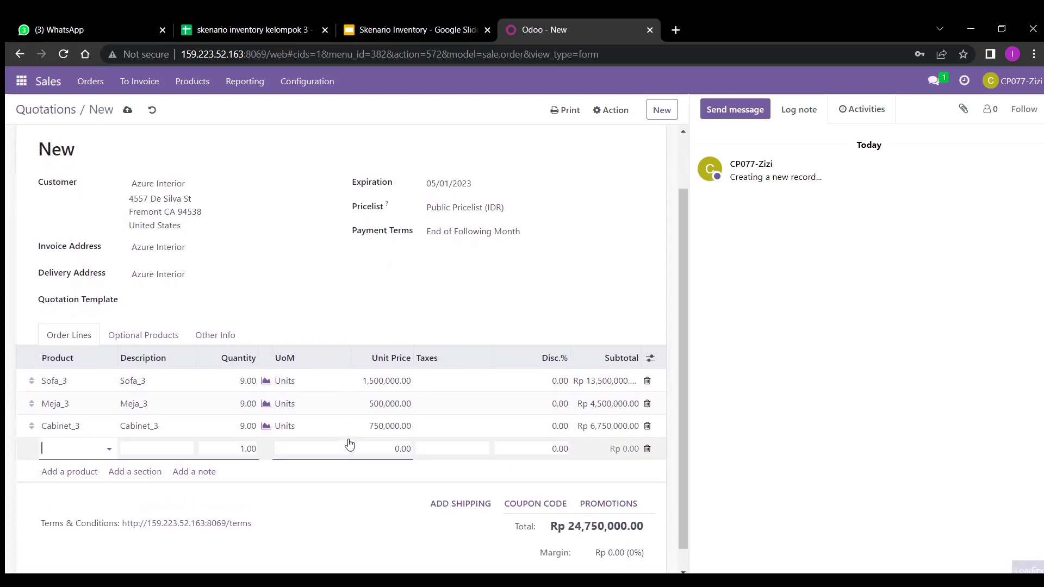
scroll(393, 326, up, 1)
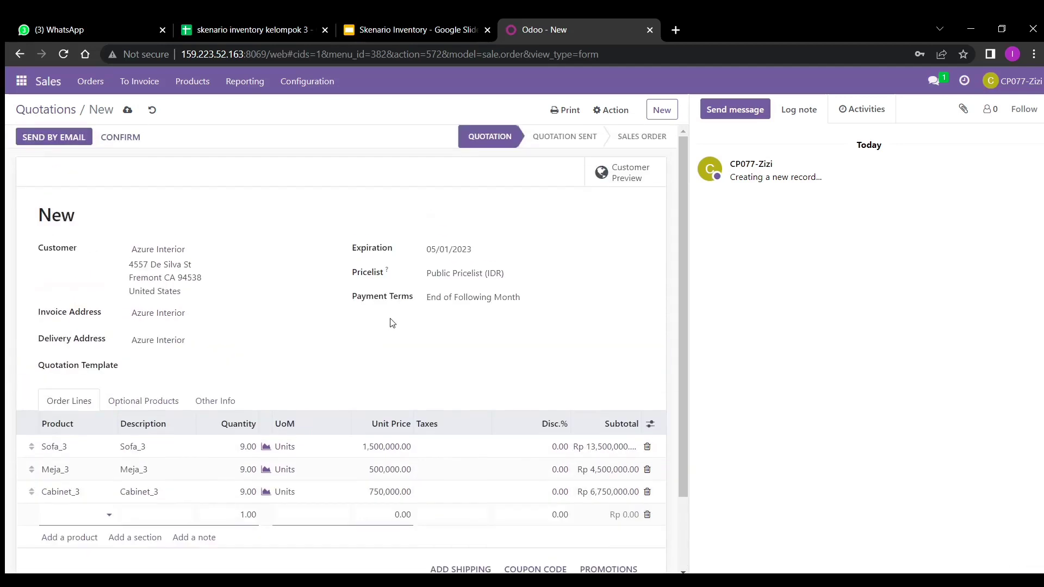
- Save the quotation, confirm it as sales order S00312, and return to the Quotations list
click(129, 113)
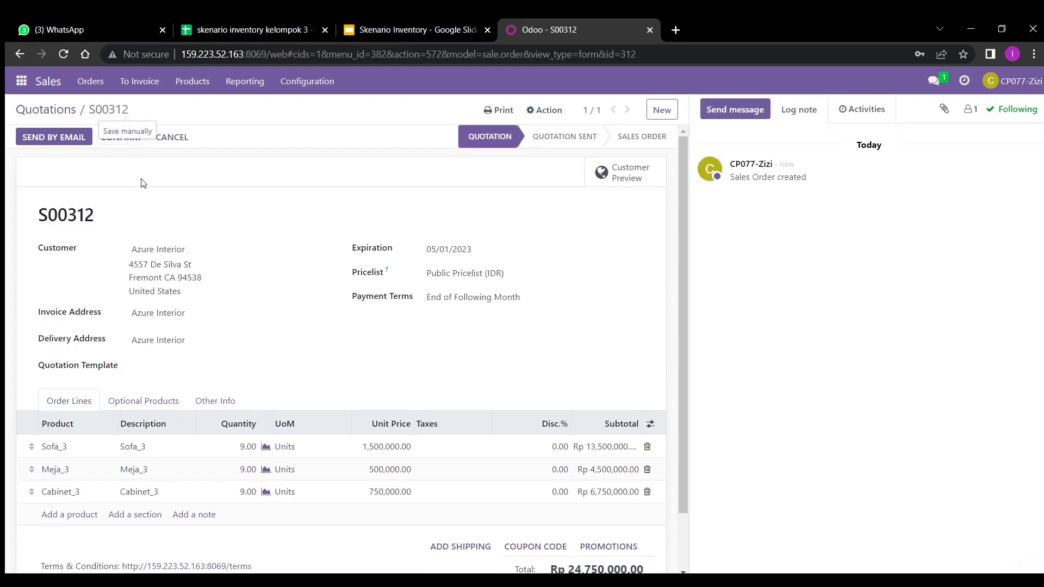
click(120, 139)
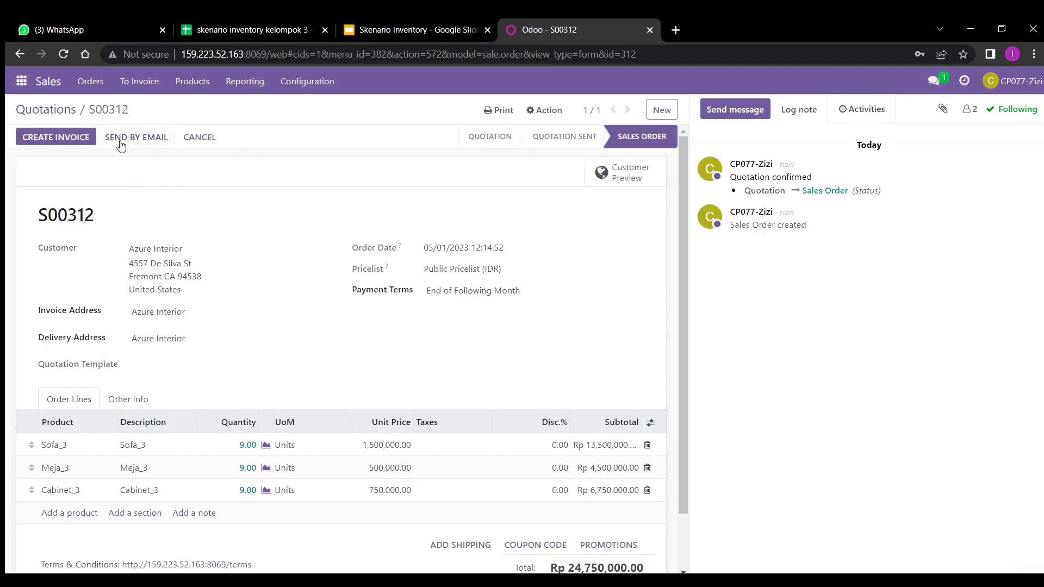
click(61, 109)
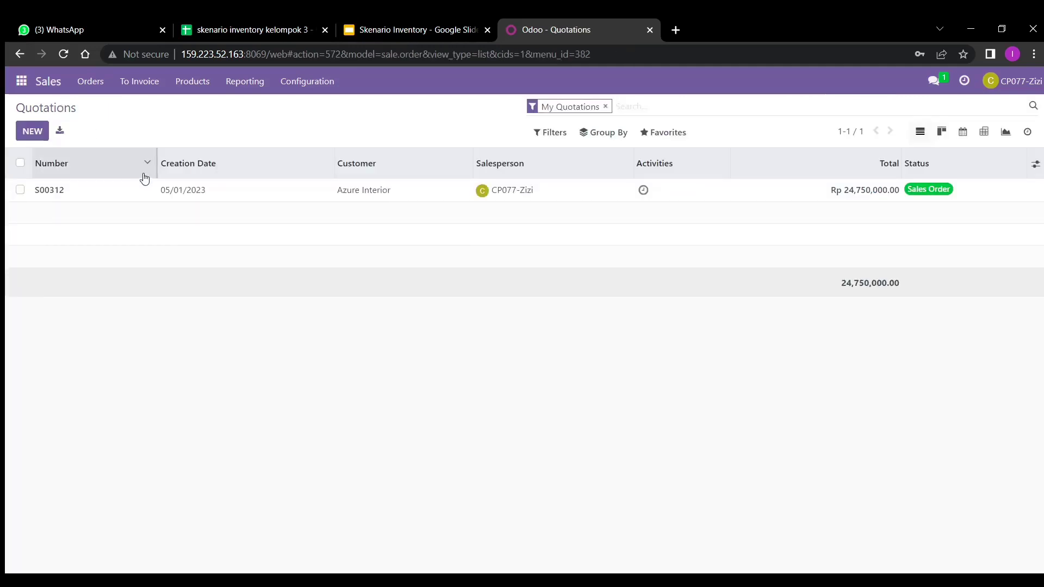
- Start a new quotation for Azure Interior with expiration date 05/01/2023
click(33, 132)
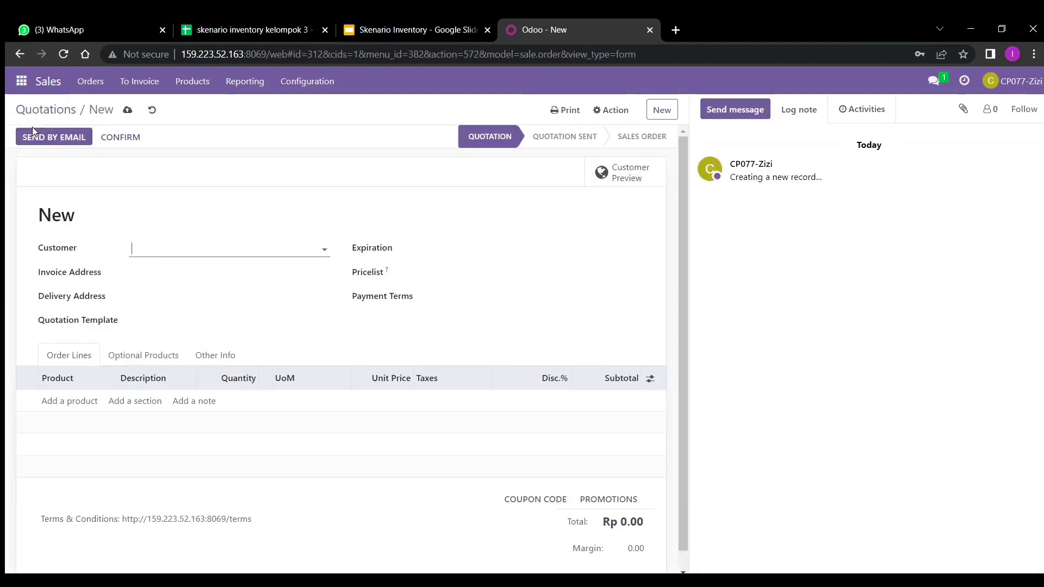
click(179, 249)
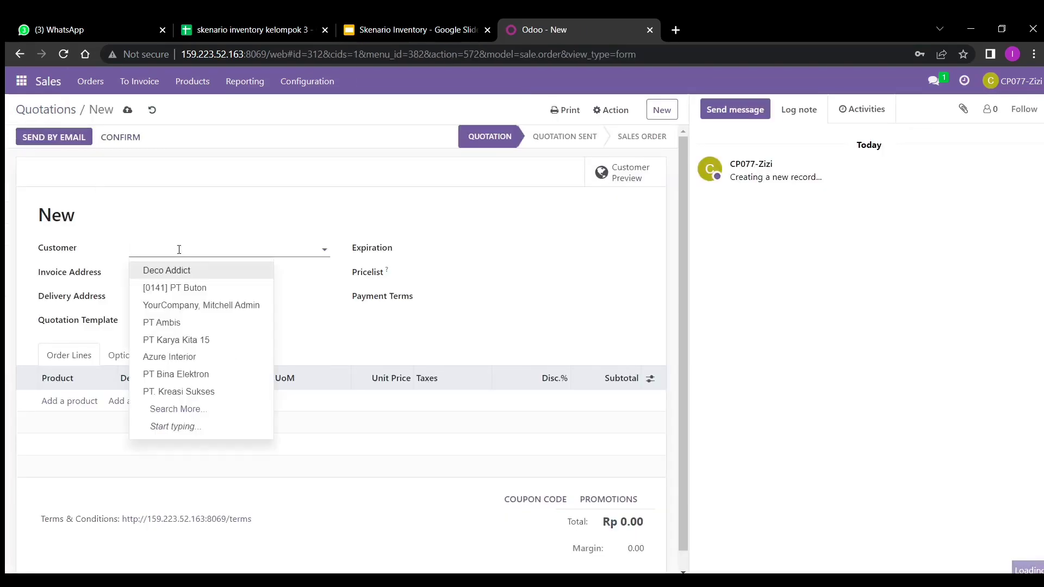
text(azure)
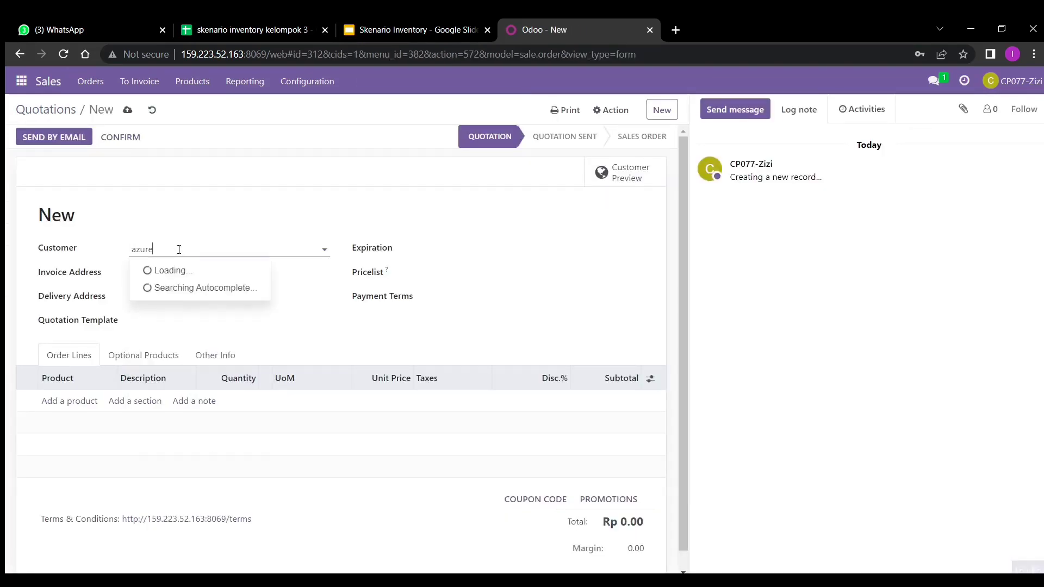
click(183, 273)
click(445, 256)
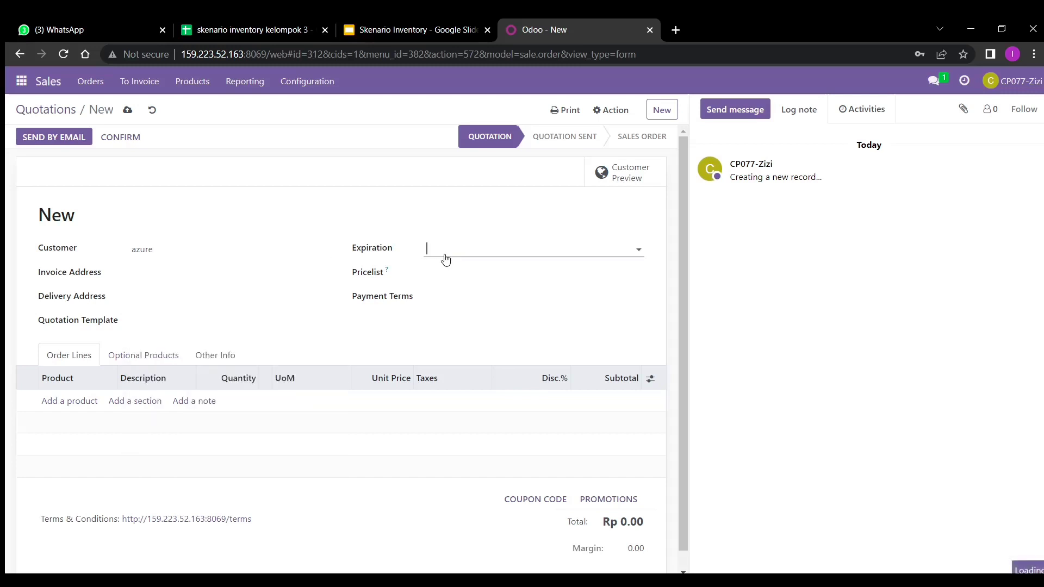
click(481, 326)
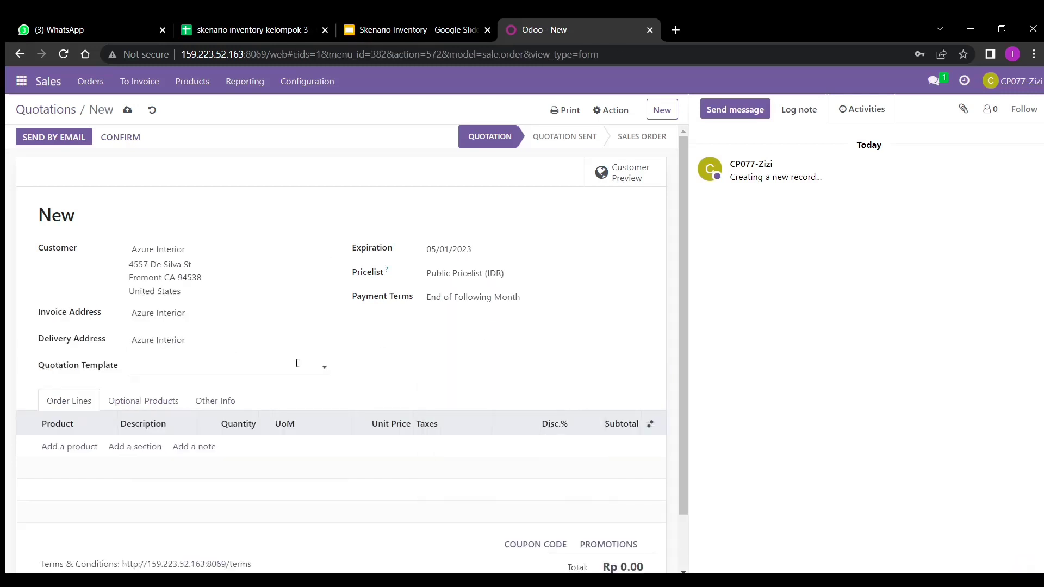
- Add a Lampu Hias_3 line at quantity 9 and dismiss the resulting error
click(82, 449)
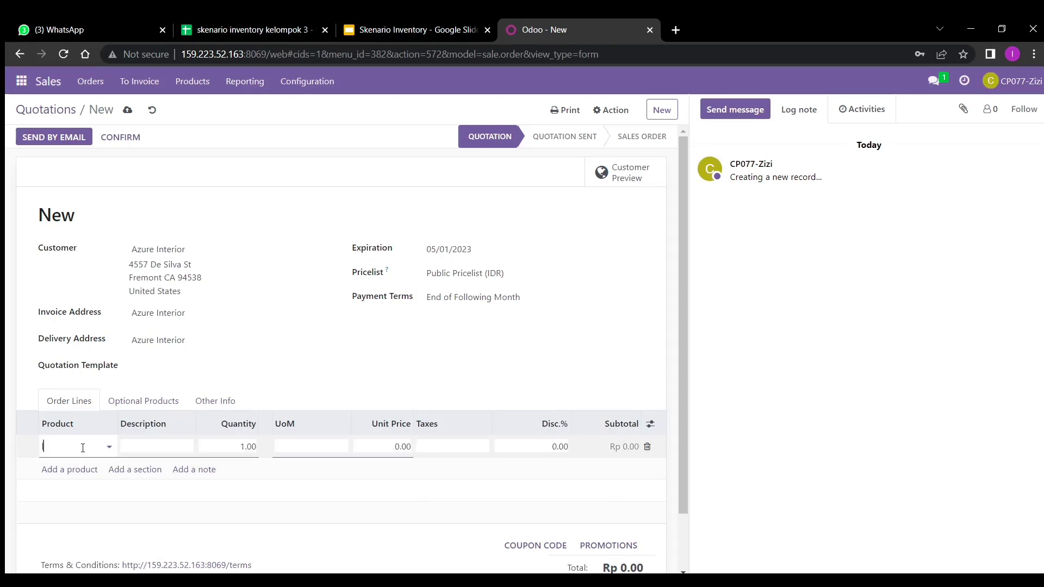
text(lampu hi)
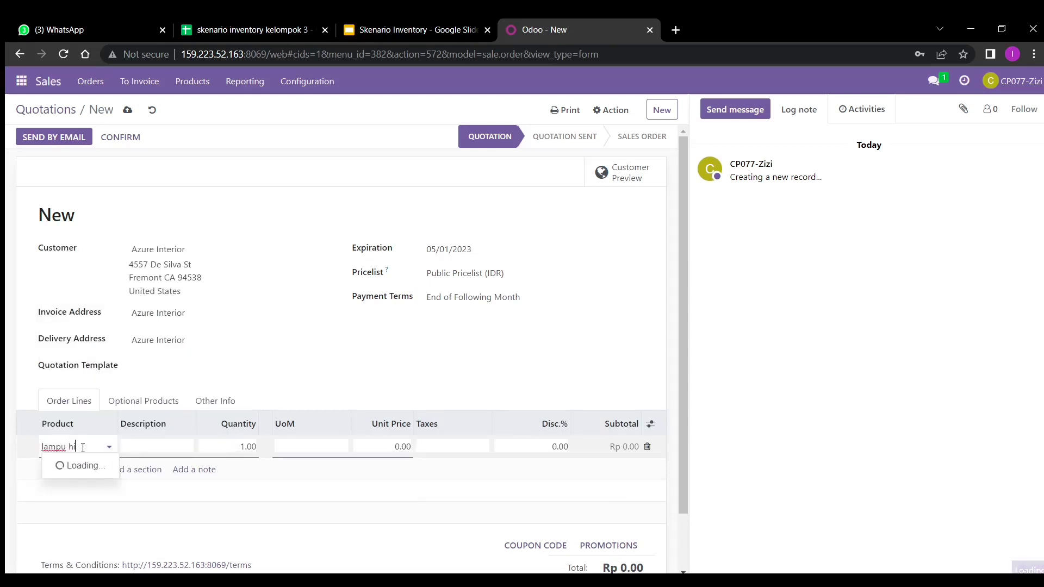
text(as_3)
click(90, 466)
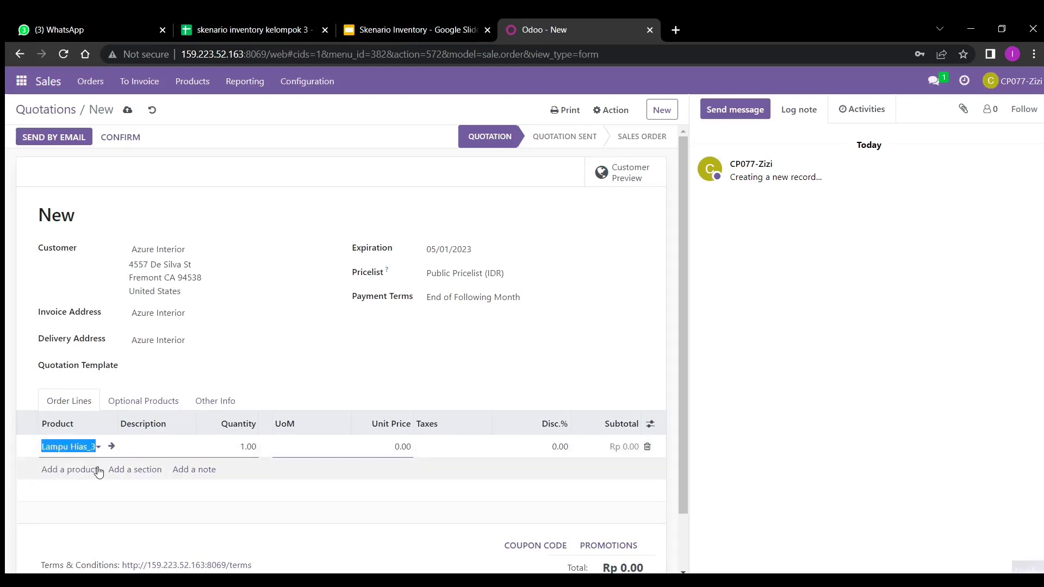
click(90, 474)
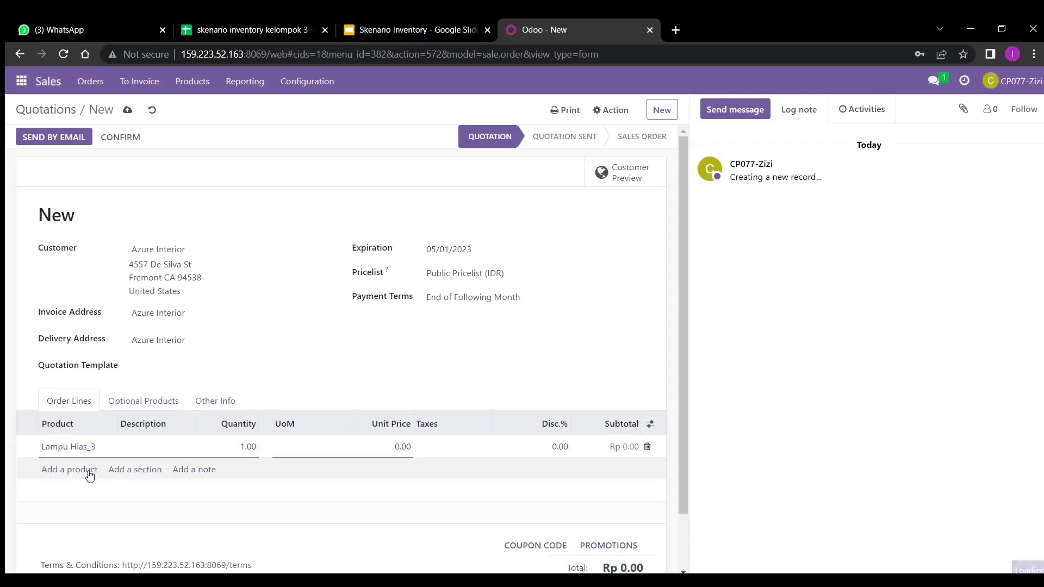
click(246, 447)
text(9)
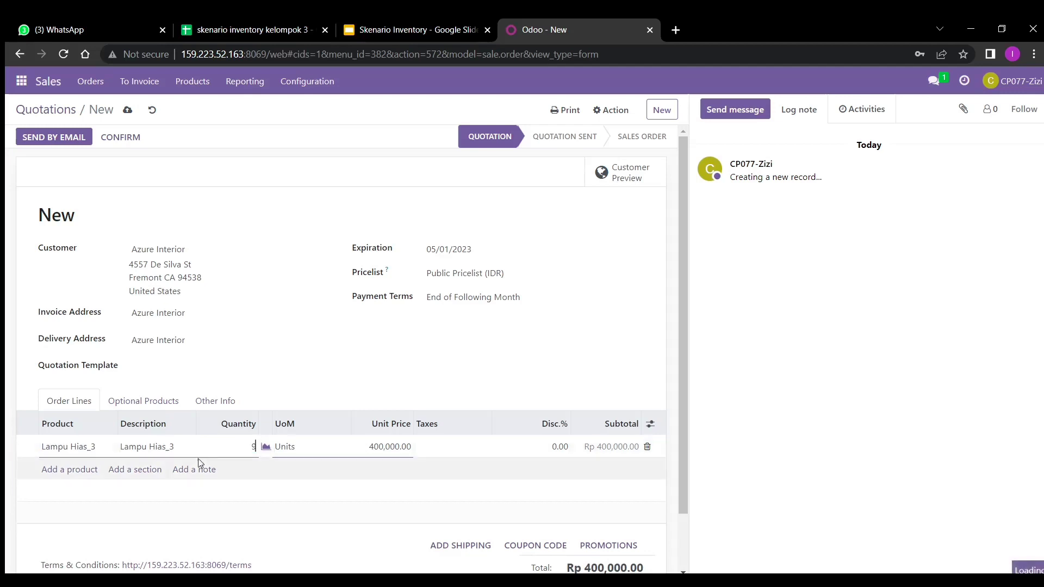
click(83, 472)
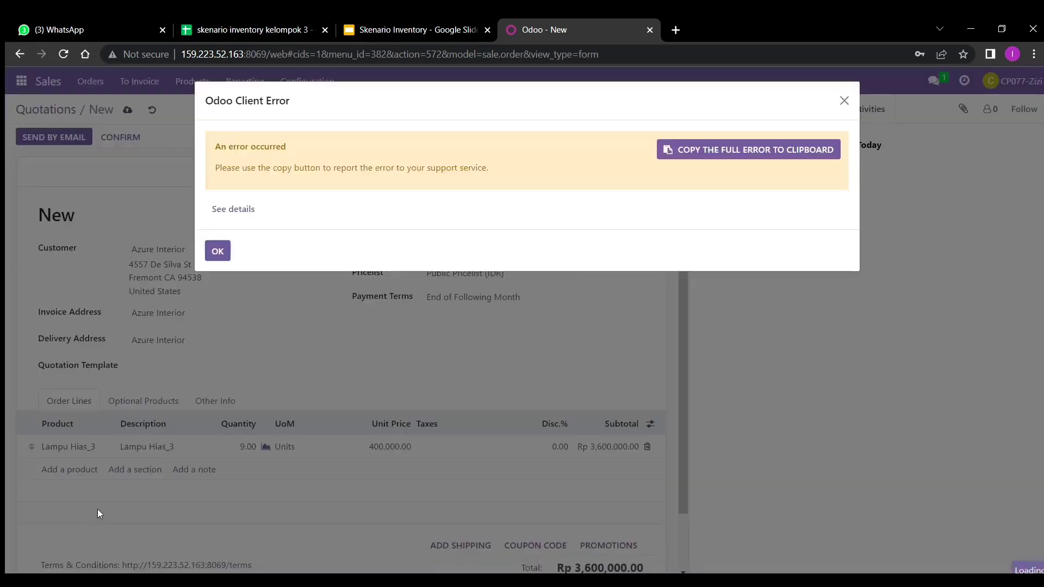
click(217, 252)
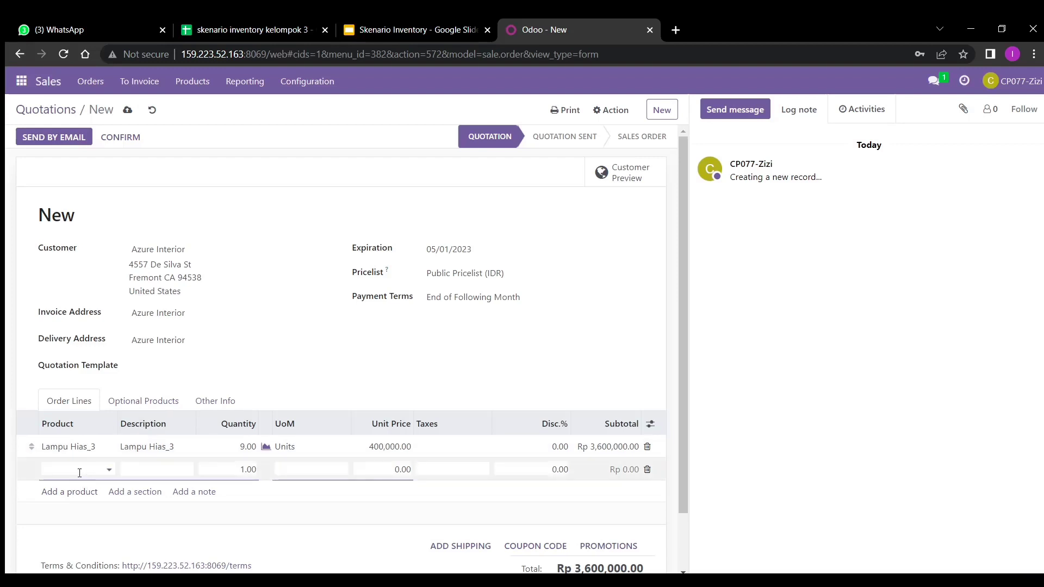
- Add a Karpet_3 line at quantity 9, bringing the total to Rp 6,300,000.00
click(78, 472)
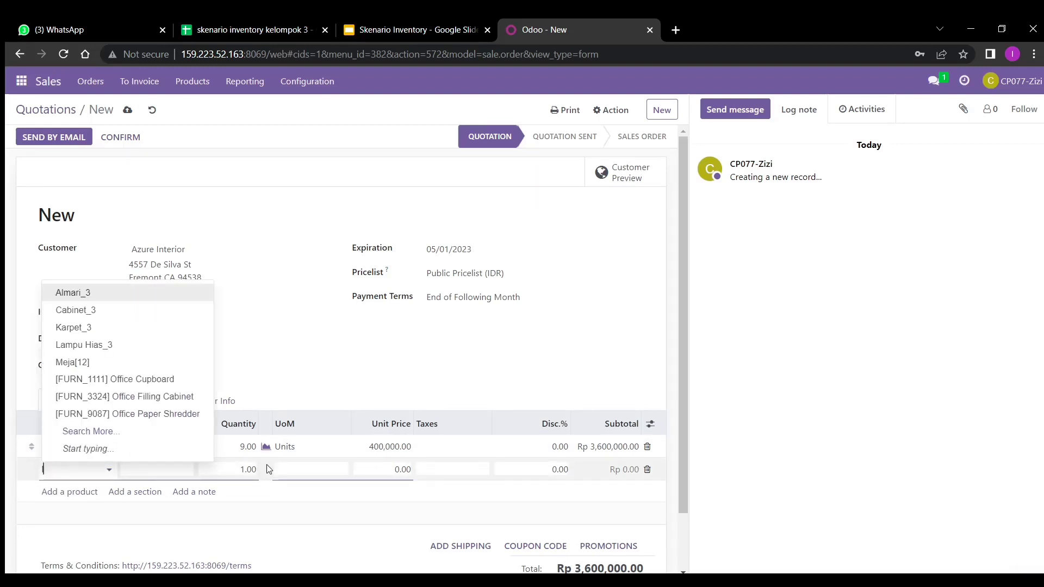
text(kar)
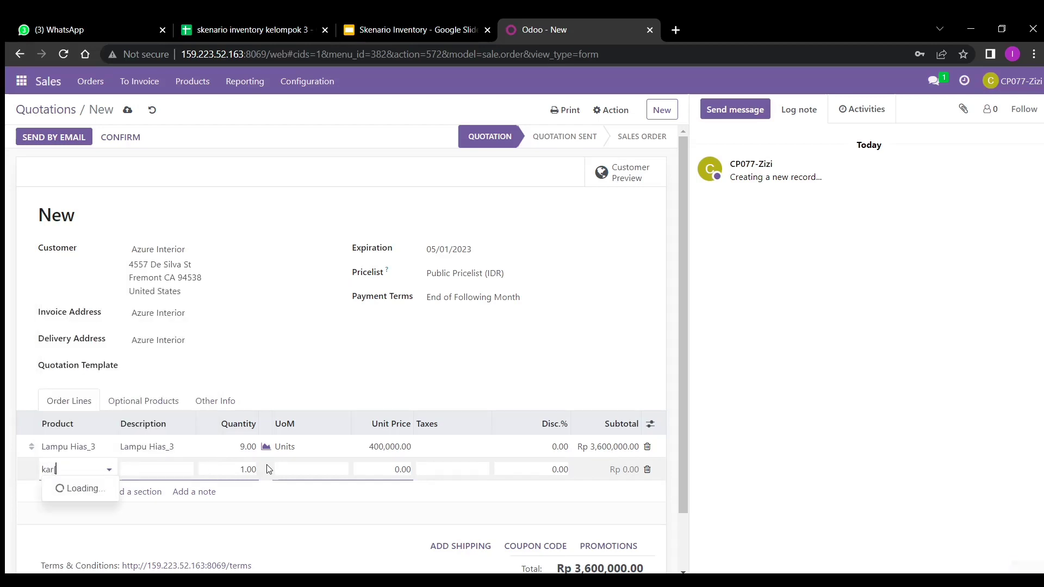
text(pet_3)
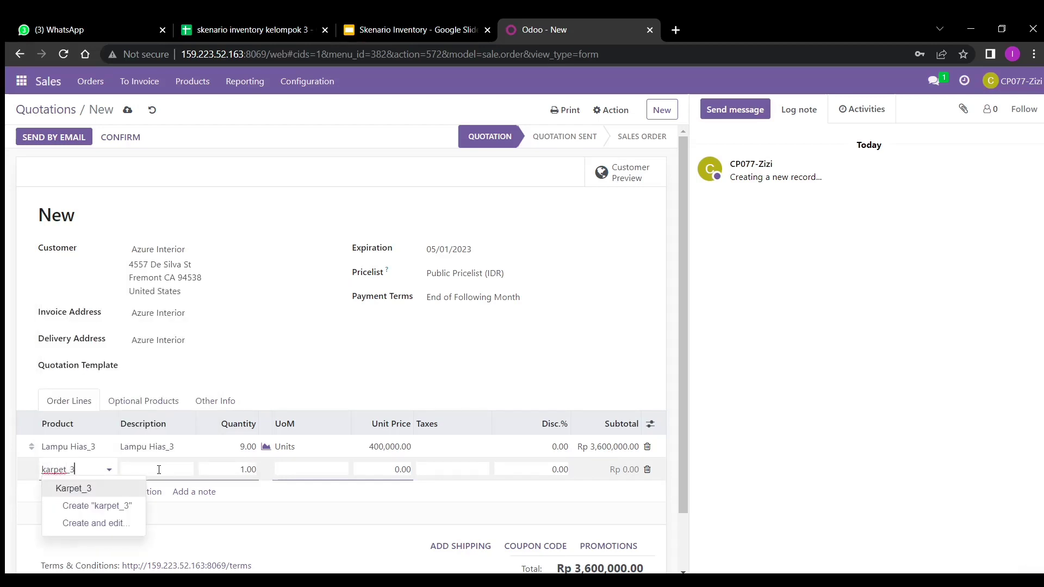
click(129, 488)
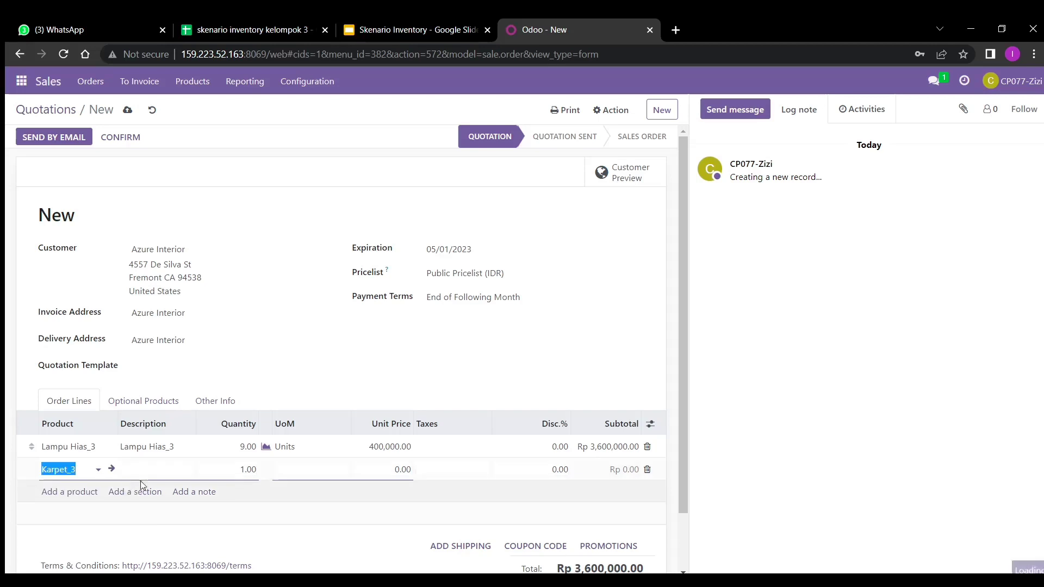
click(254, 471)
key(BackSpace)
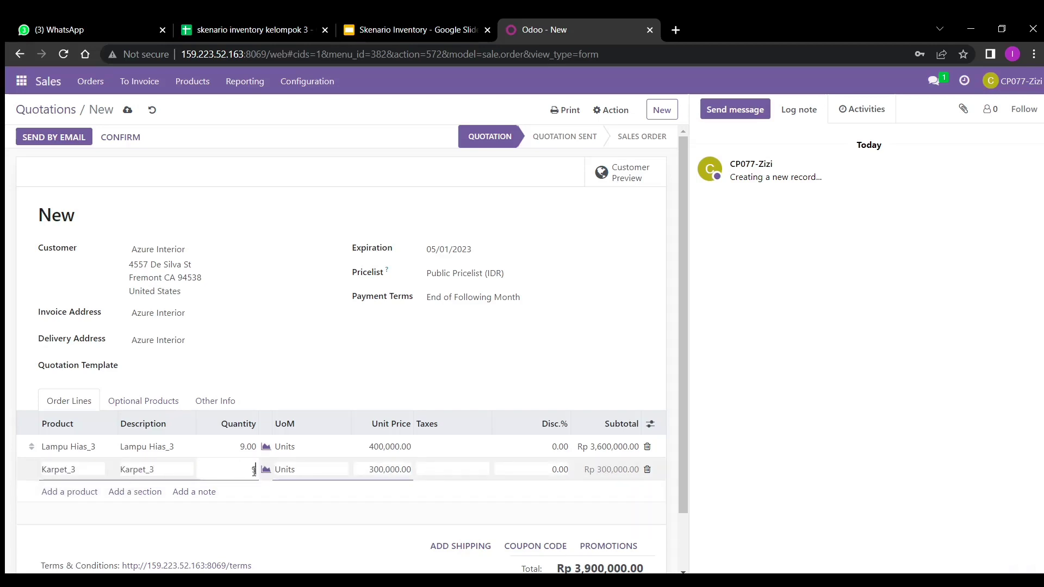
text(9)
click(136, 511)
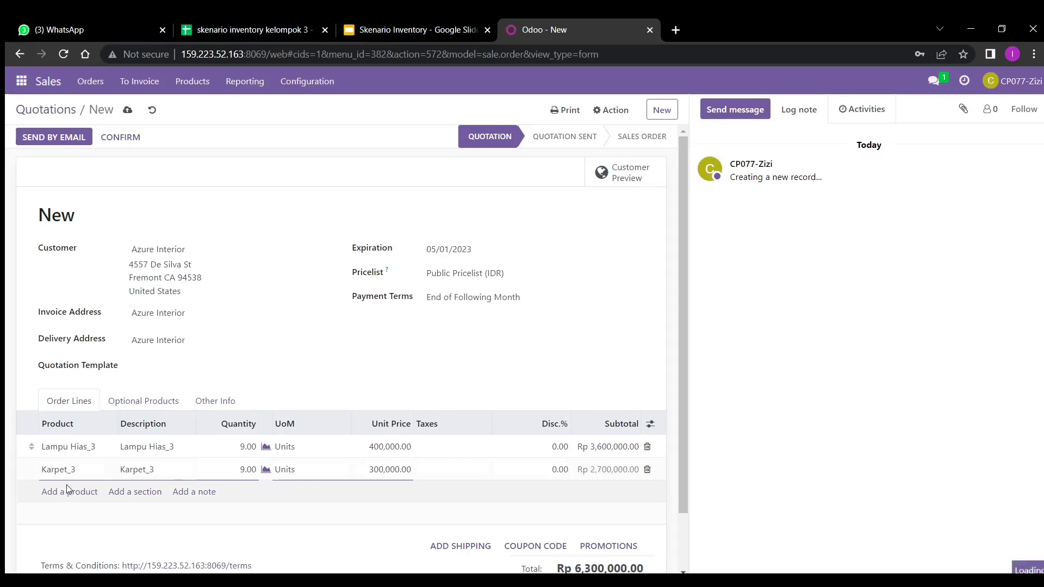
click(77, 492)
click(217, 252)
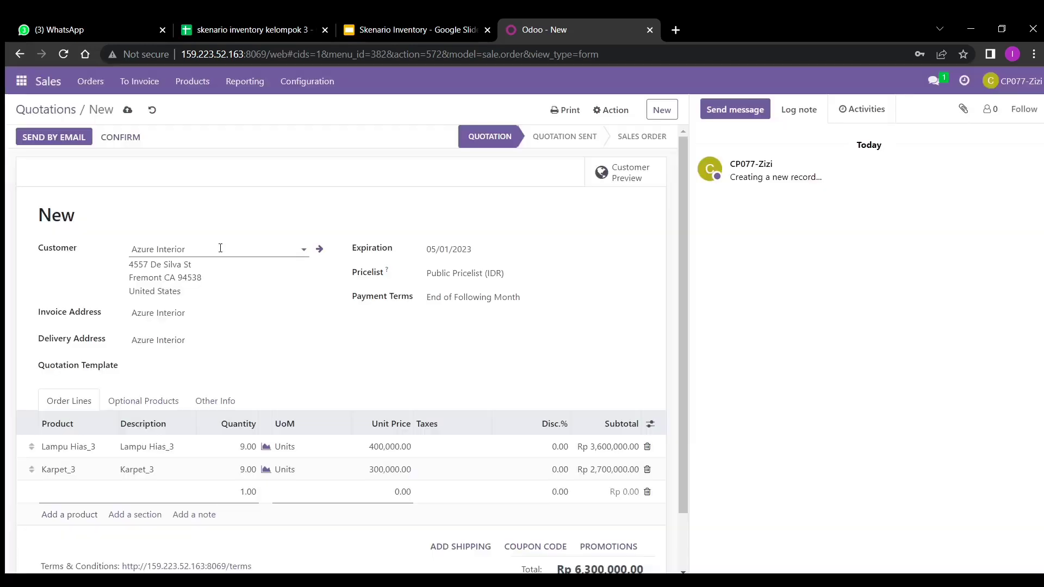
- Add Almari_3 at quantity 9, then save and confirm the quotation as sales order S00313
click(73, 492)
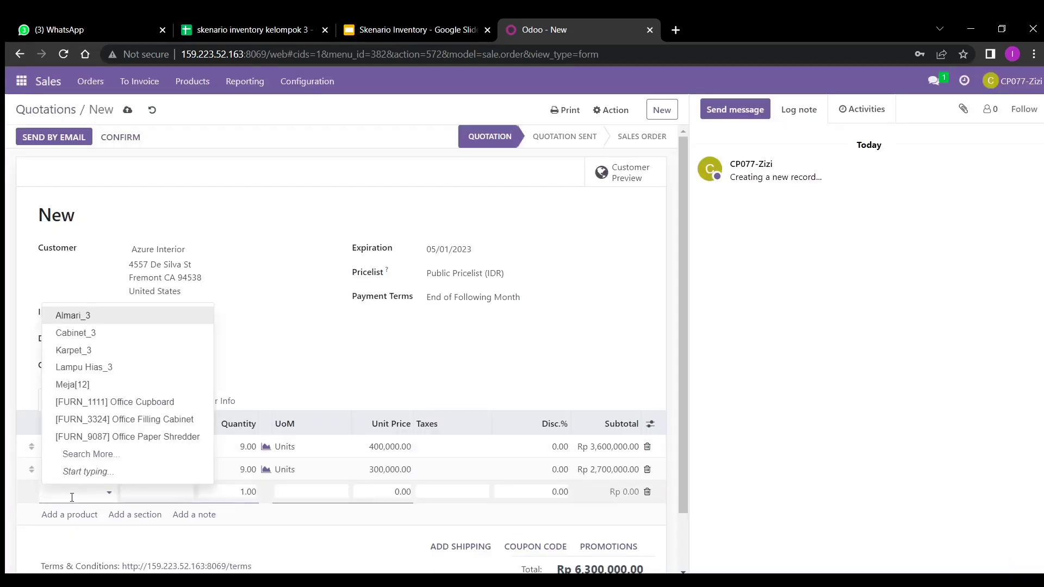
text(almaari)
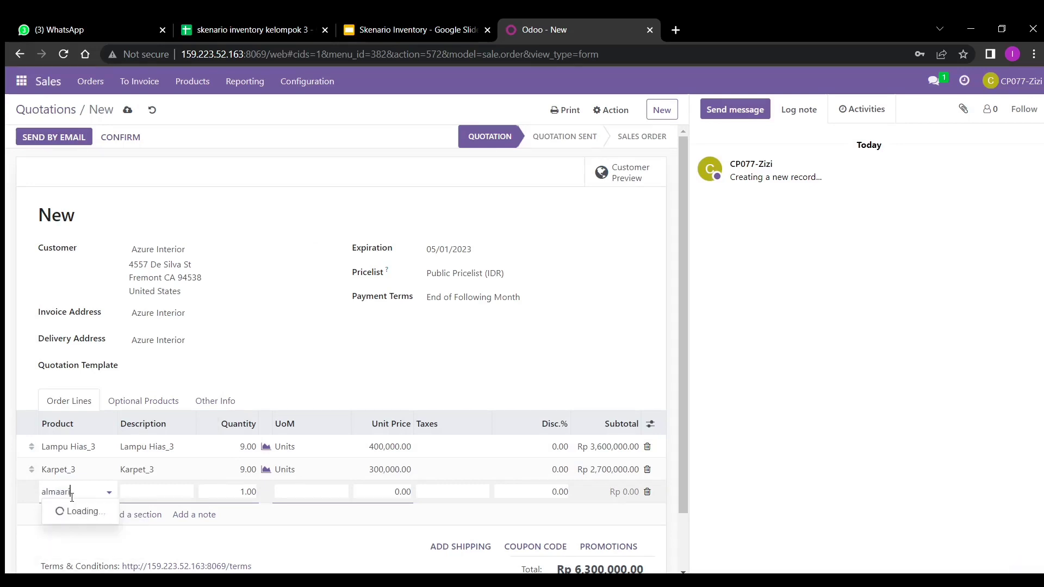
text(_3)
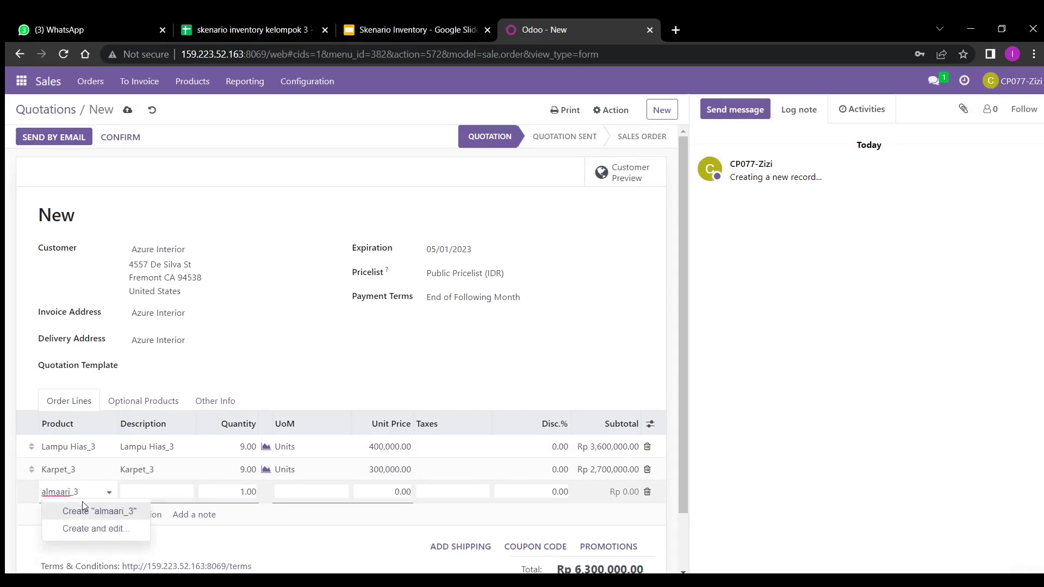
double_click(66, 493)
key(BackSpace)
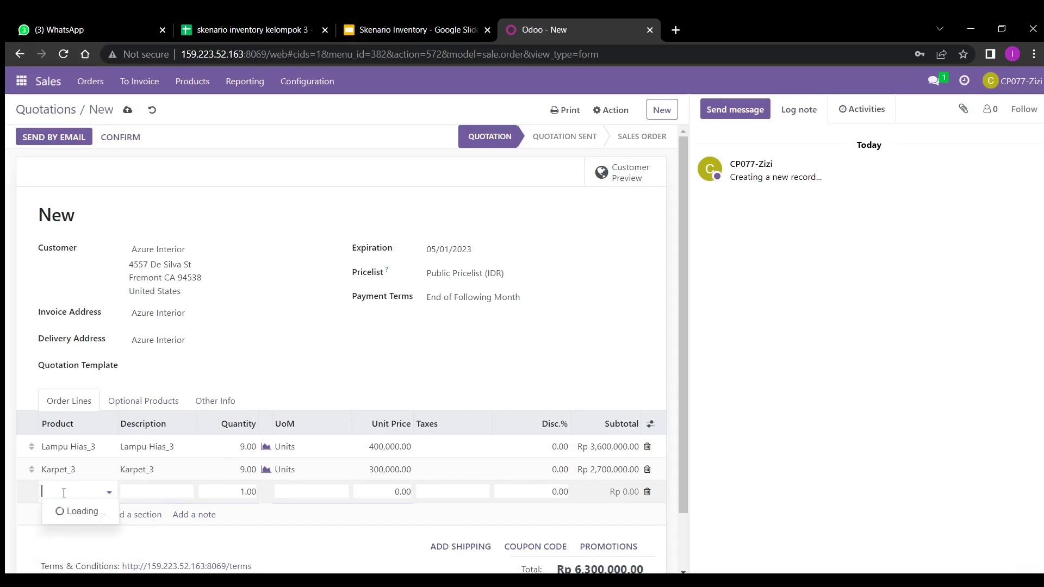
text(almari_3)
click(85, 511)
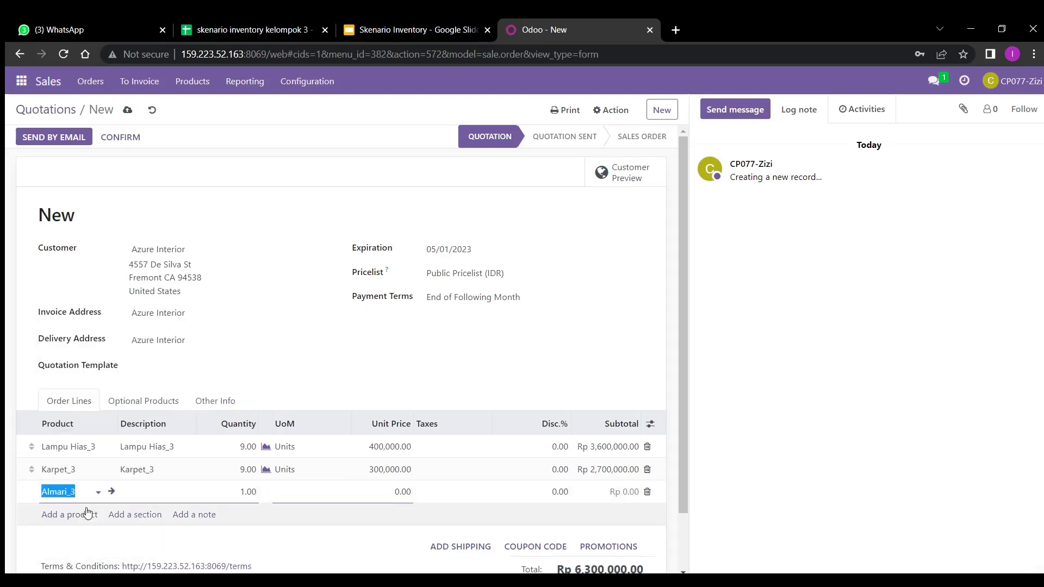
double_click(247, 491)
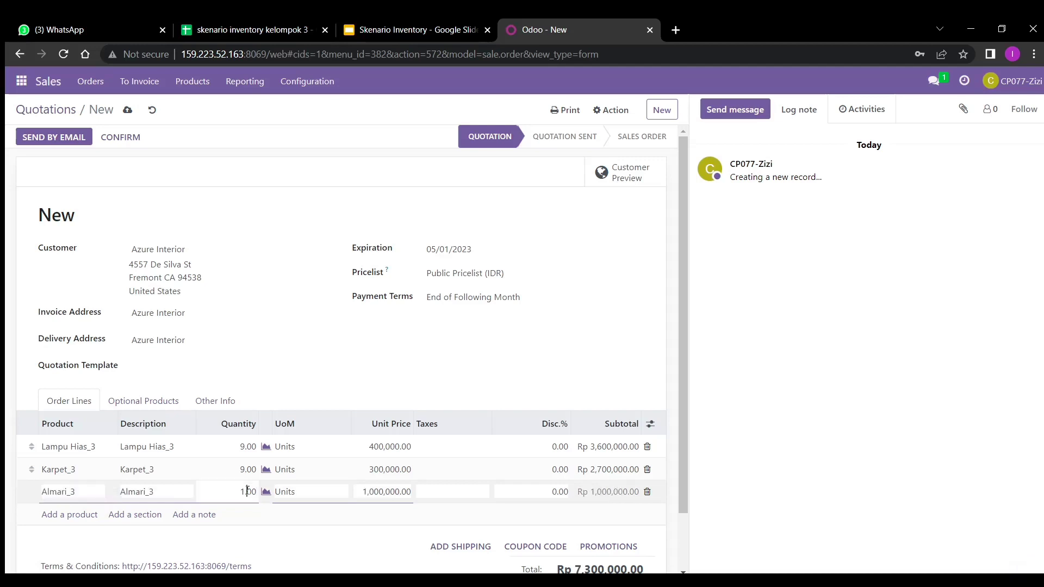
key(BackSpace)
text(9)
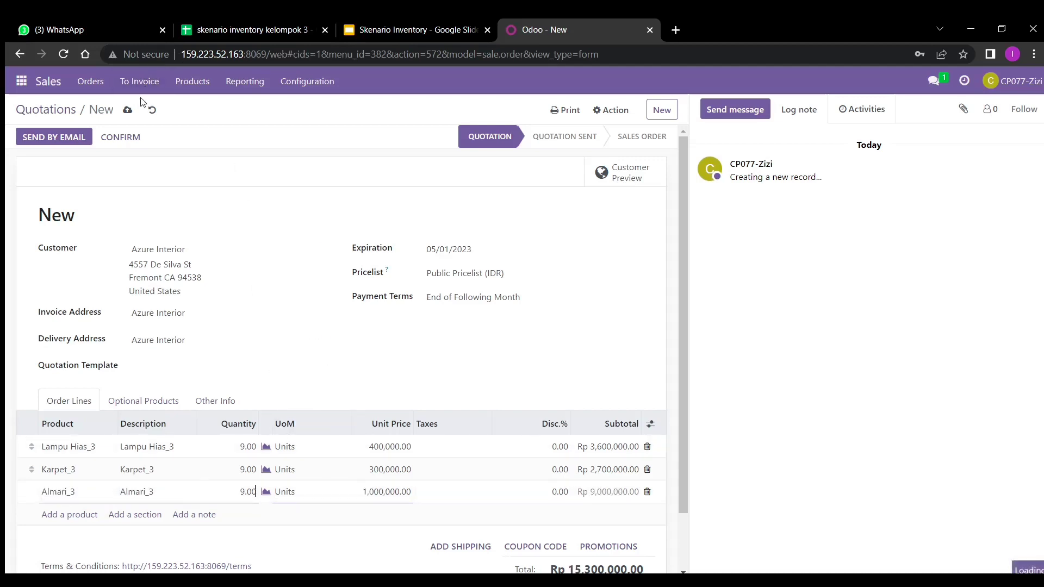
key(Return)
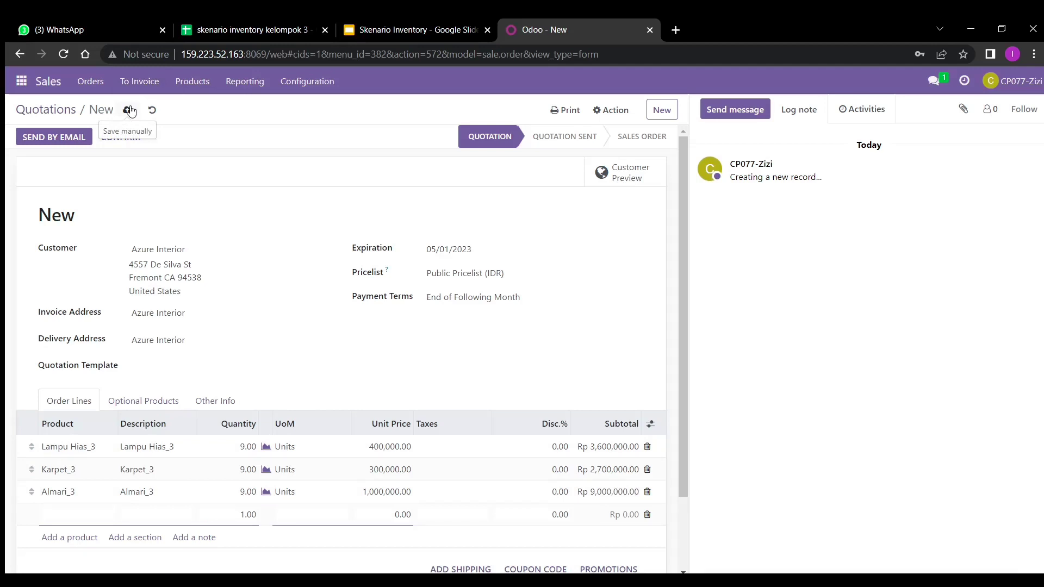
click(129, 110)
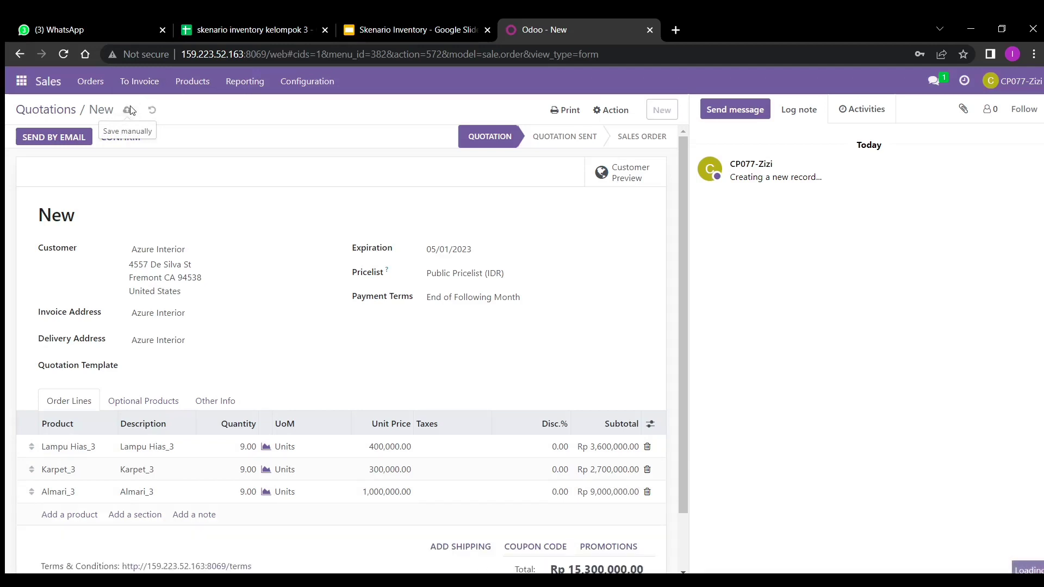
click(122, 146)
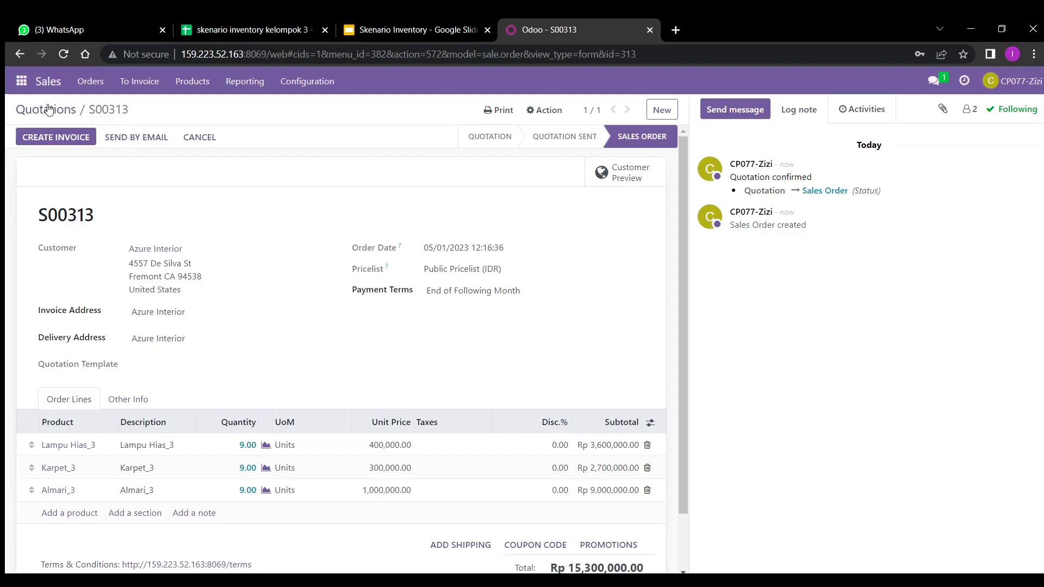
- Create another Azure Interior quotation expiring 05/01/2023
click(49, 110)
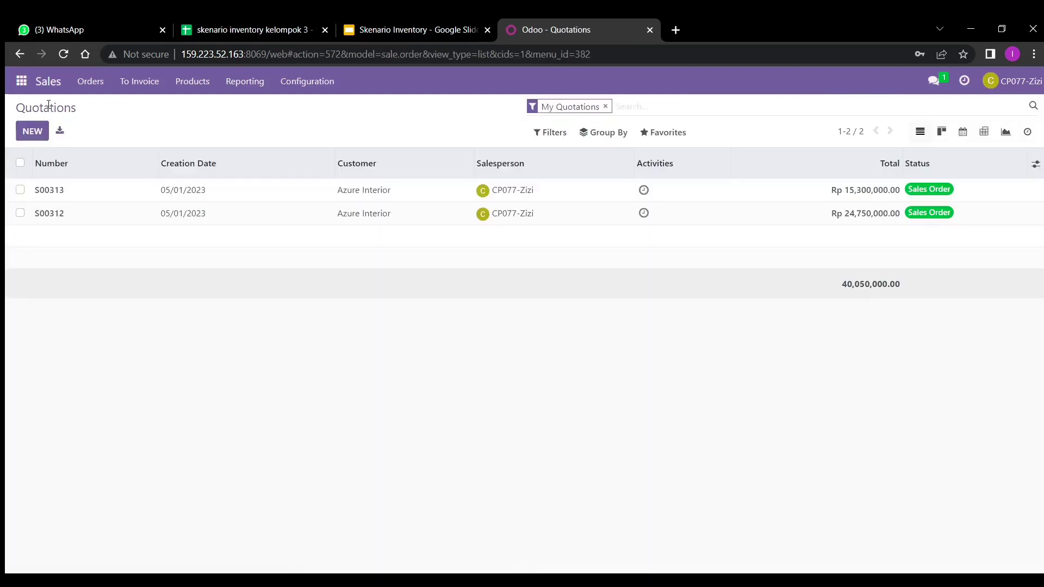
click(30, 132)
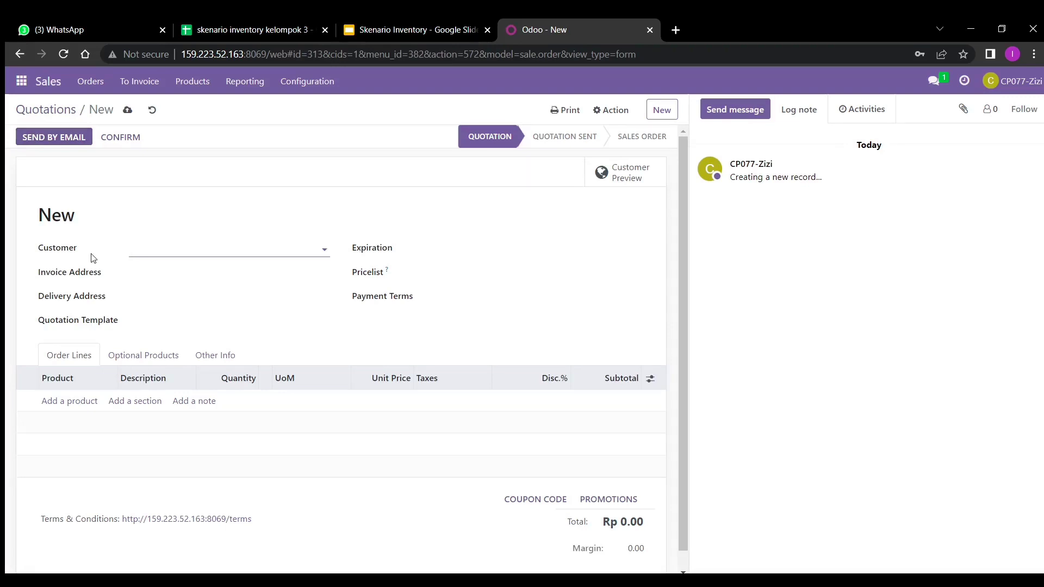
text(azure)
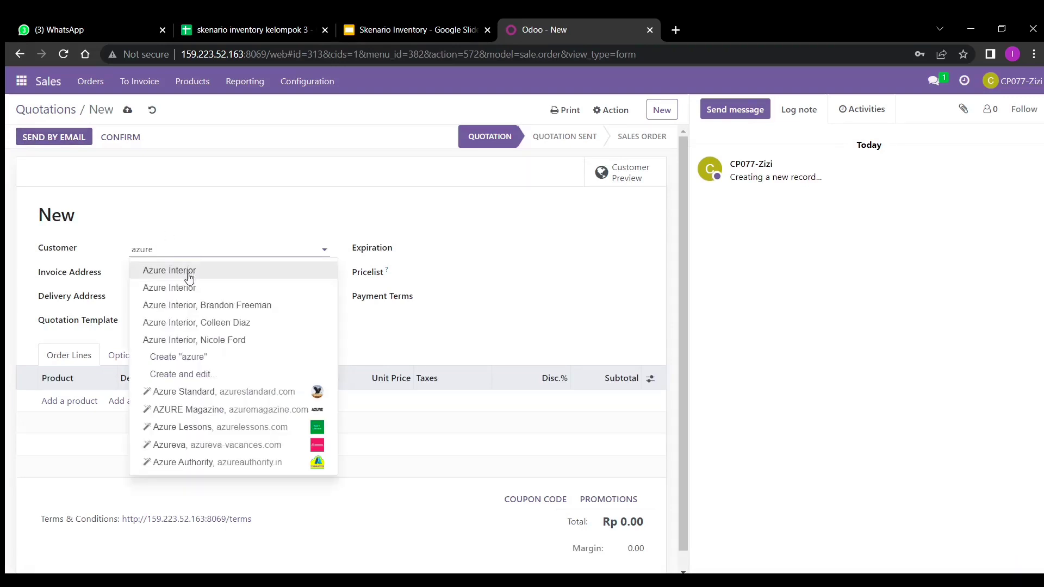
click(189, 278)
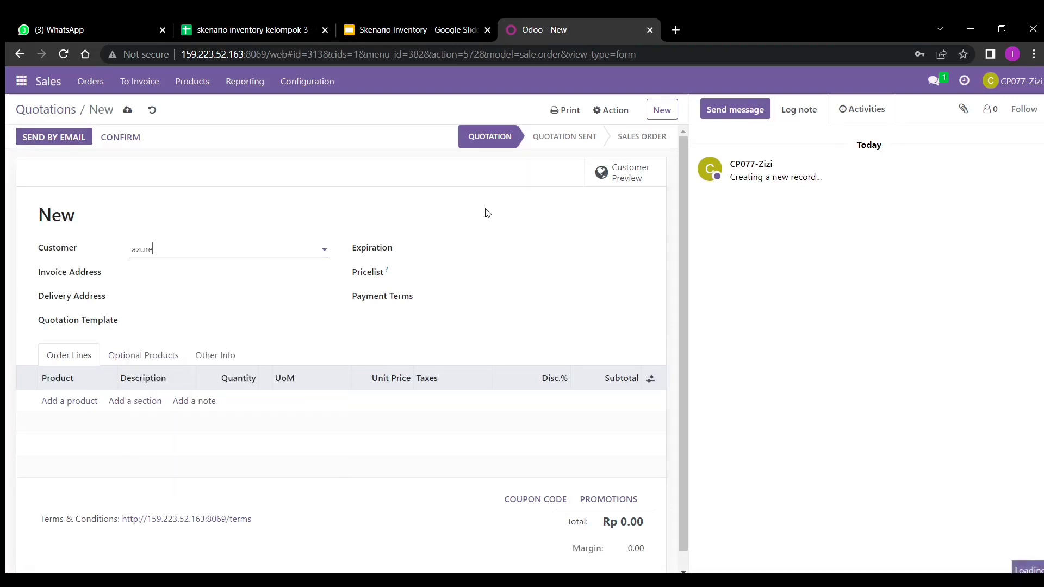
click(466, 249)
click(484, 326)
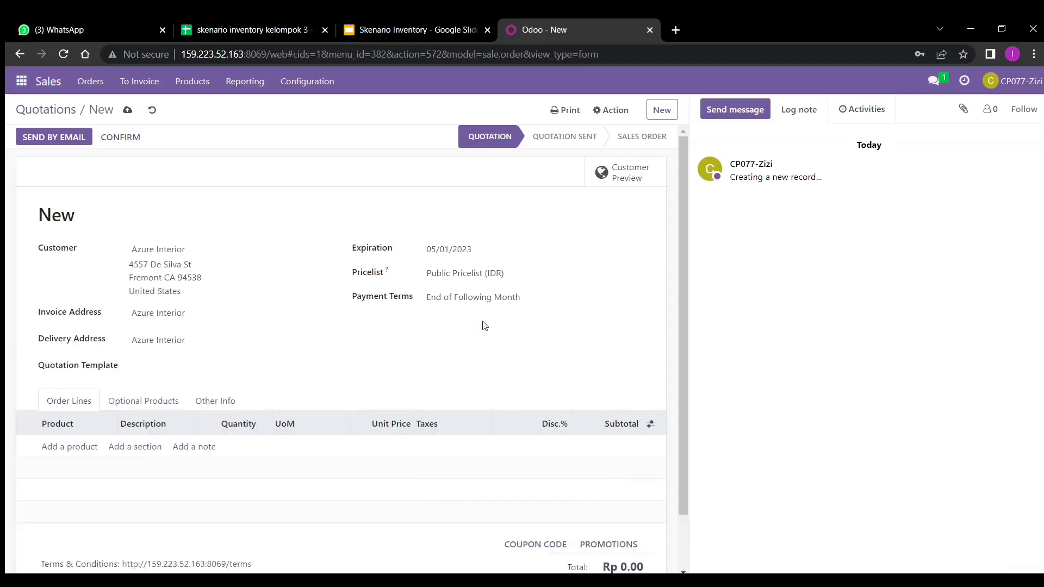
- Add a Karpet_3 line with quantity 9
click(85, 451)
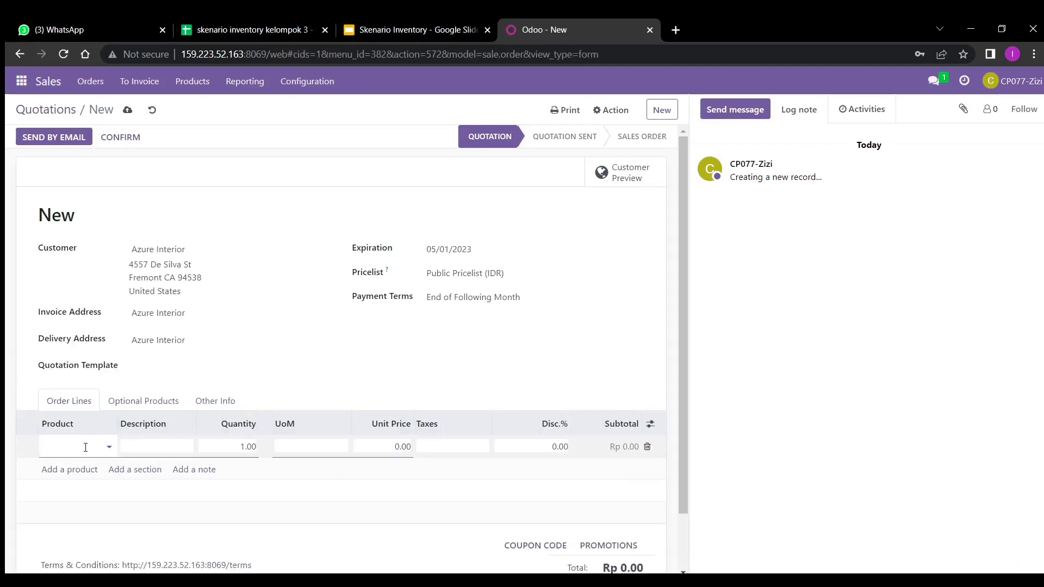
text(karpet_3)
click(81, 466)
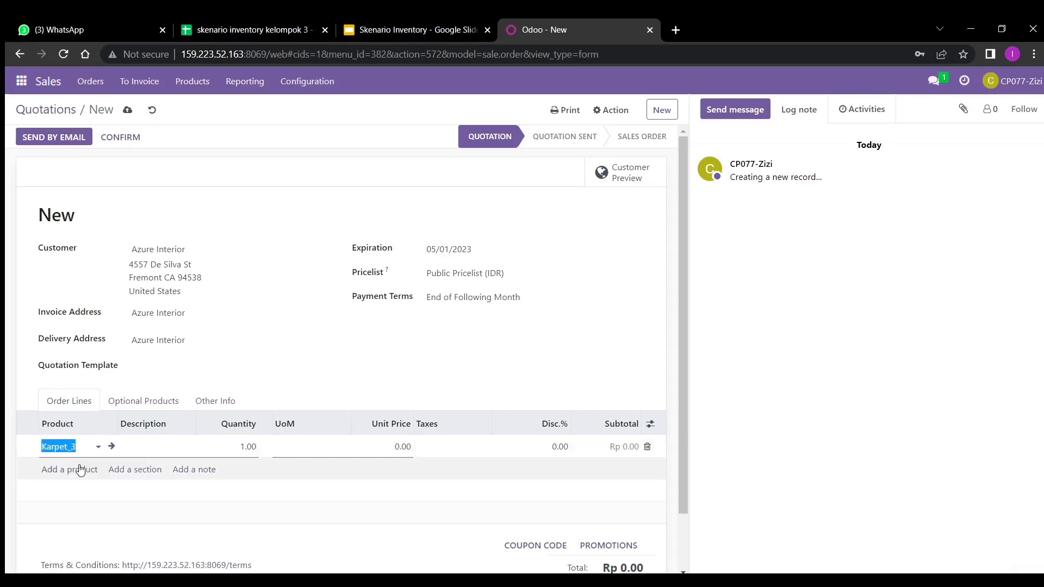
click(232, 449)
text(9)
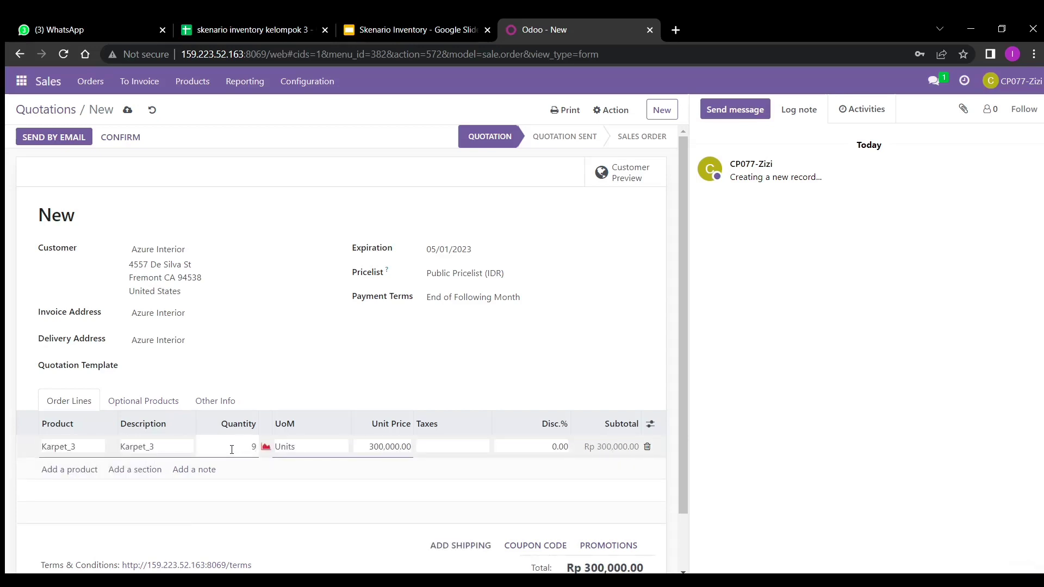
click(81, 469)
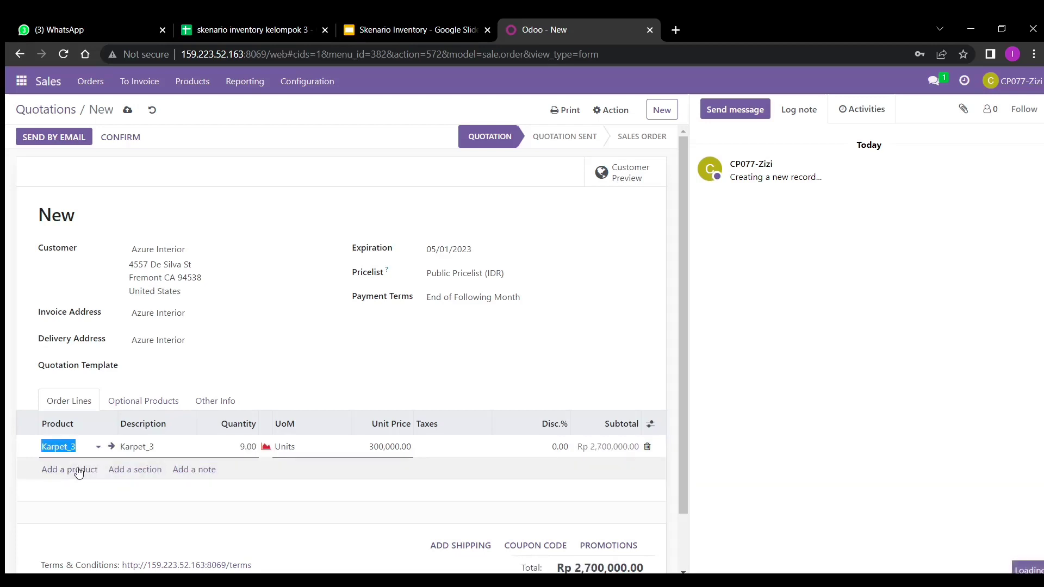
click(79, 471)
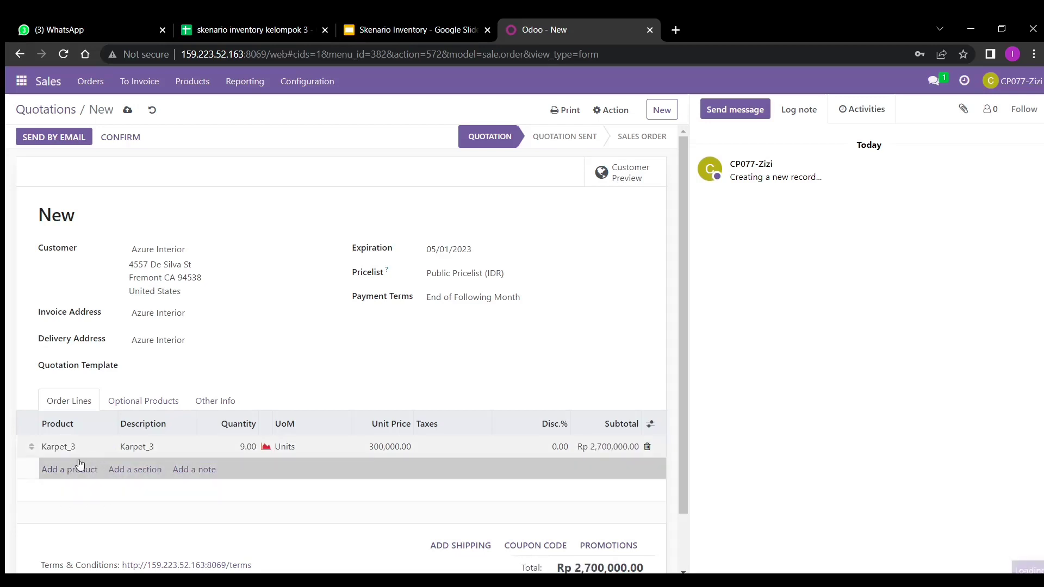
- Add a Meja_3 line with quantity 9
click(90, 470)
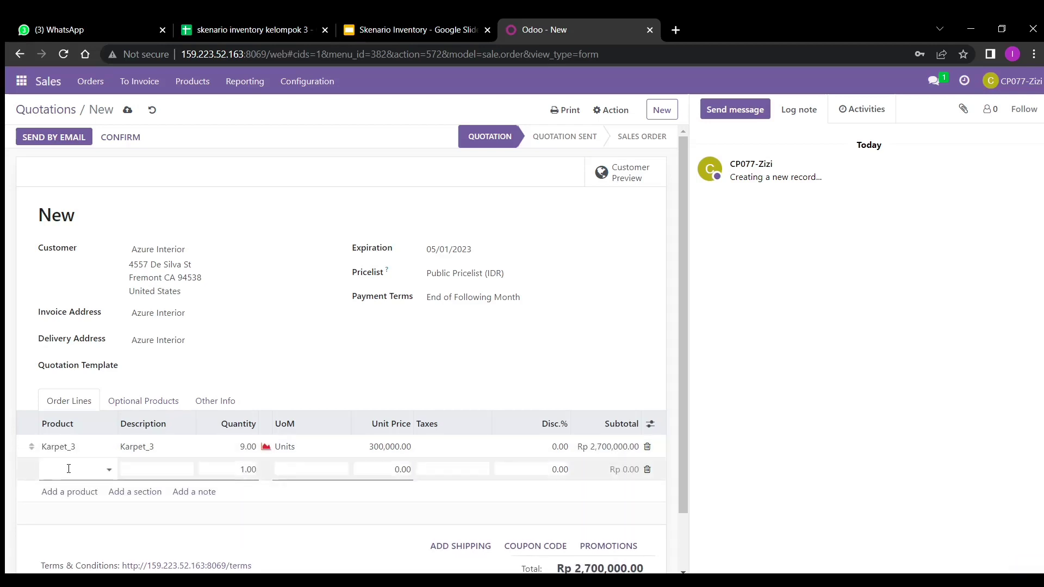
text(me)
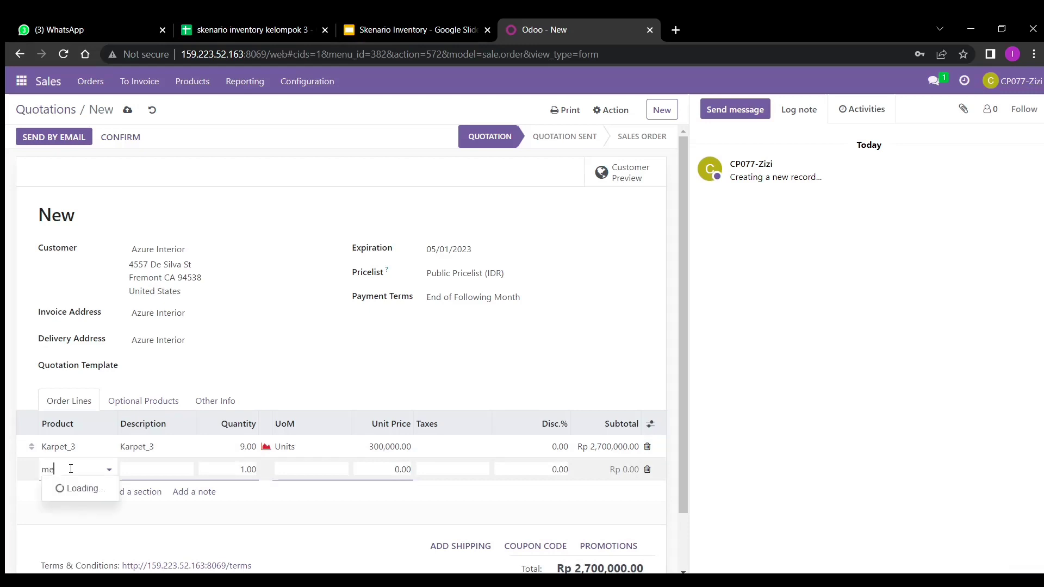
text(ja_3)
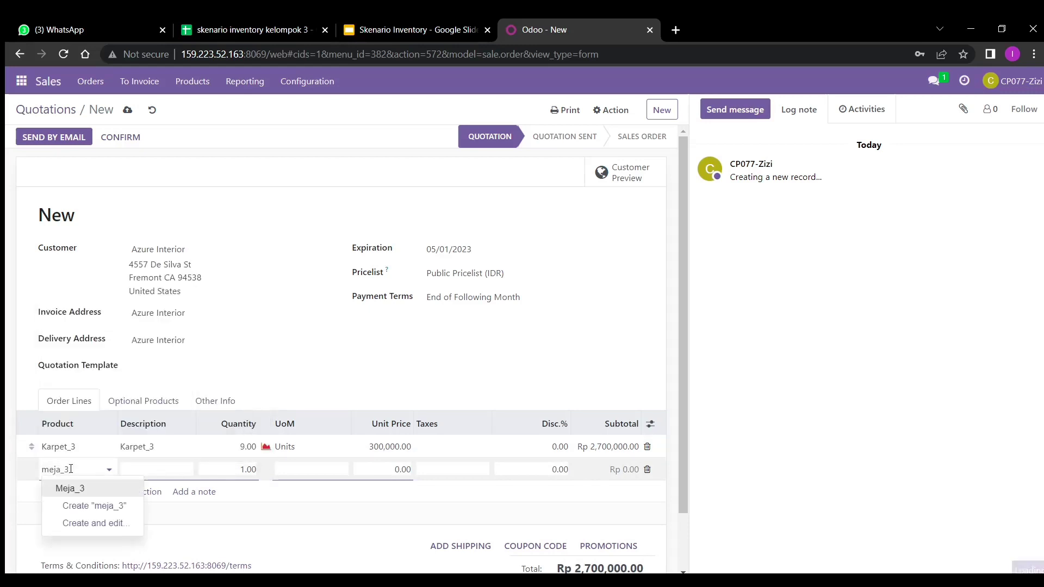
click(116, 487)
click(233, 474)
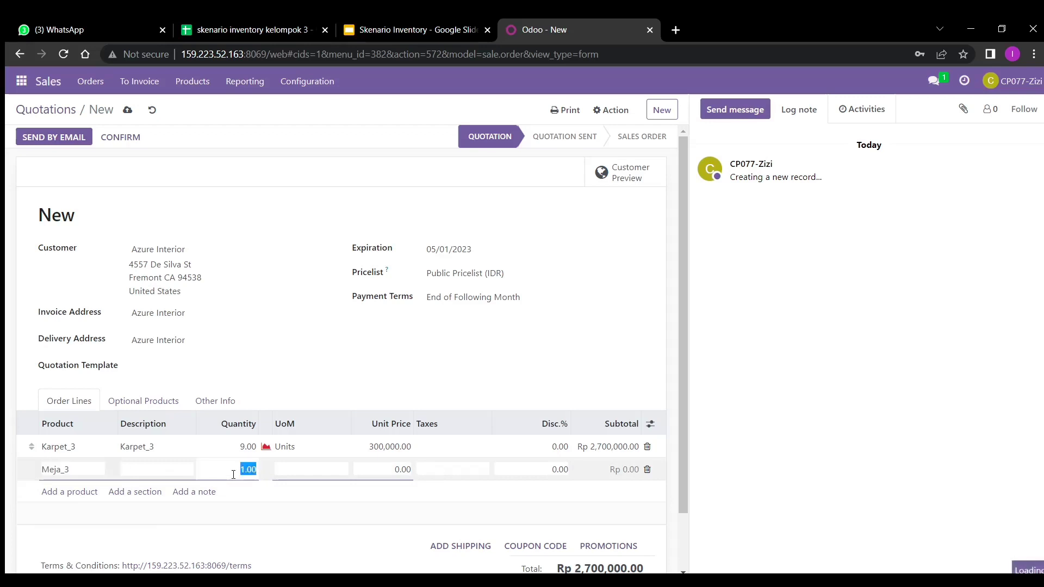
key(BackSpace)
text(9)
click(69, 510)
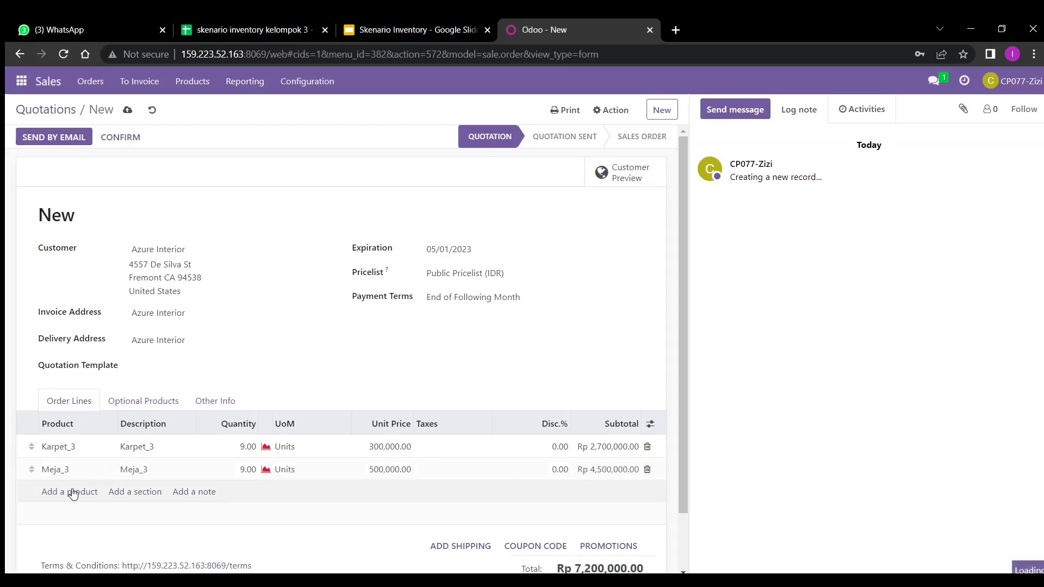
- Add Sofa_3 at quantity 9, save and confirm the order as S00314, and return to quotations
click(73, 494)
text(sod)
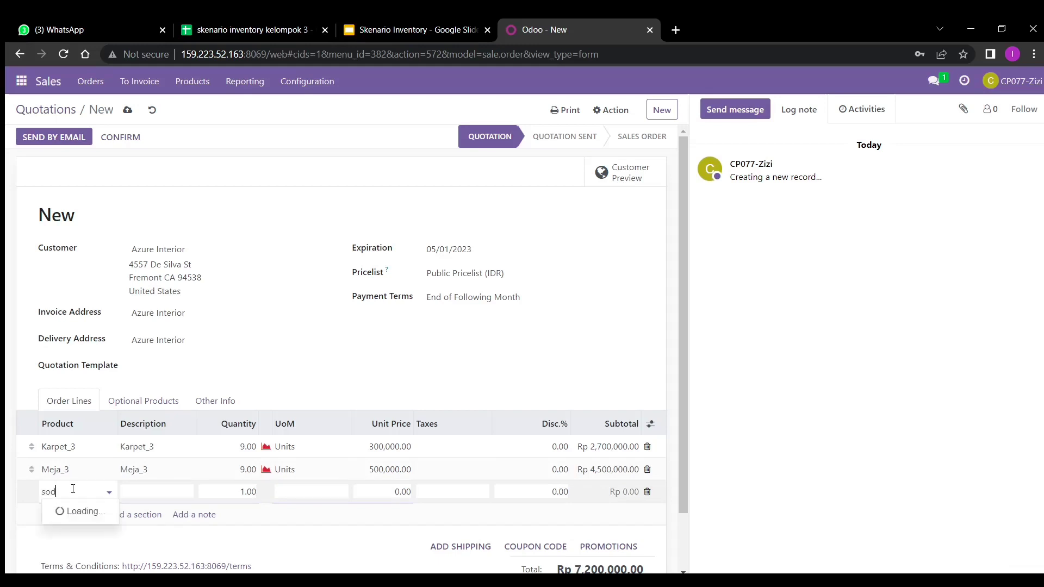
text(a_3)
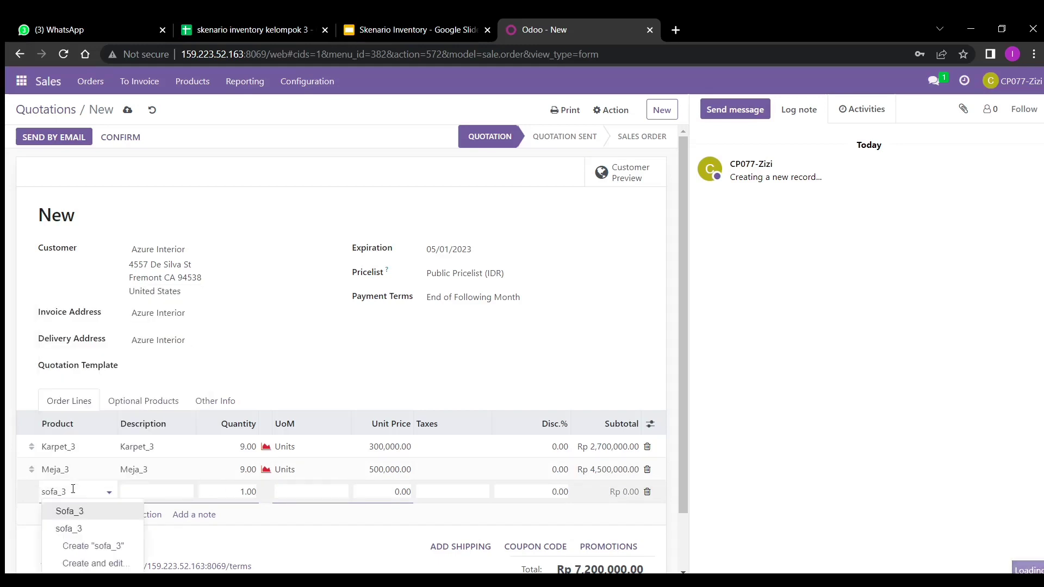
click(110, 505)
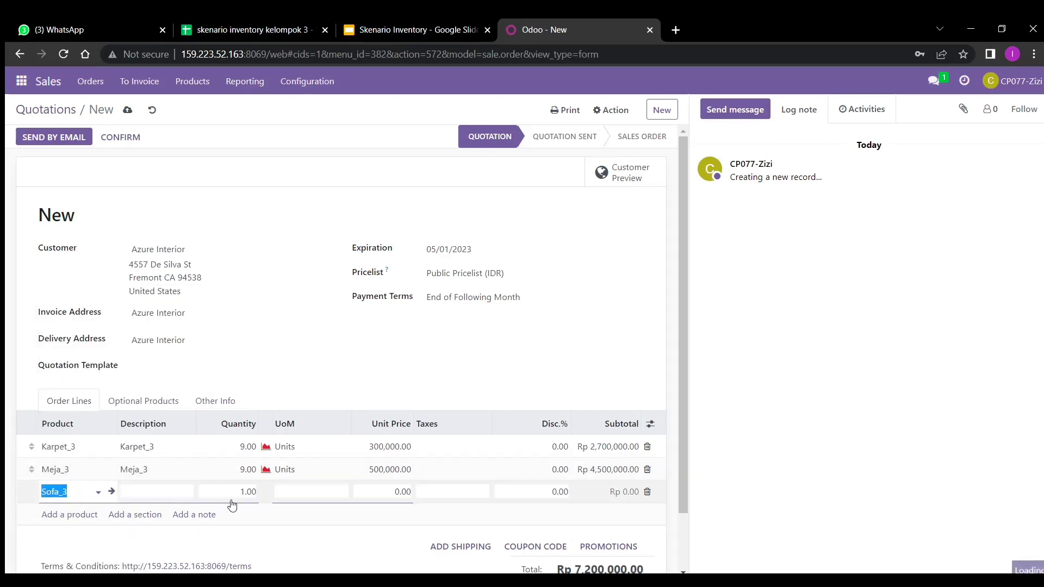
click(248, 492)
key(BackSpace)
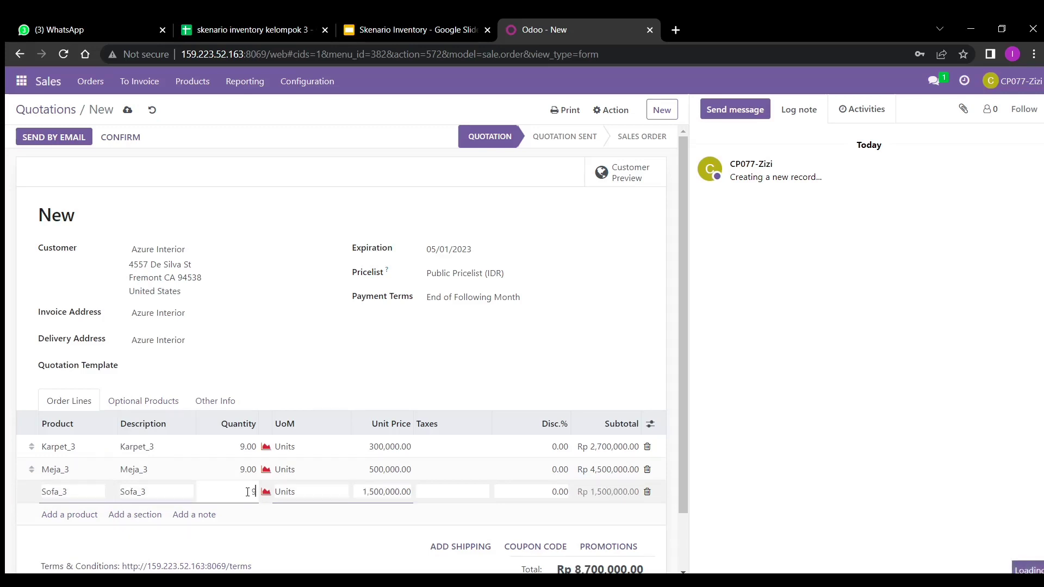
key(Return)
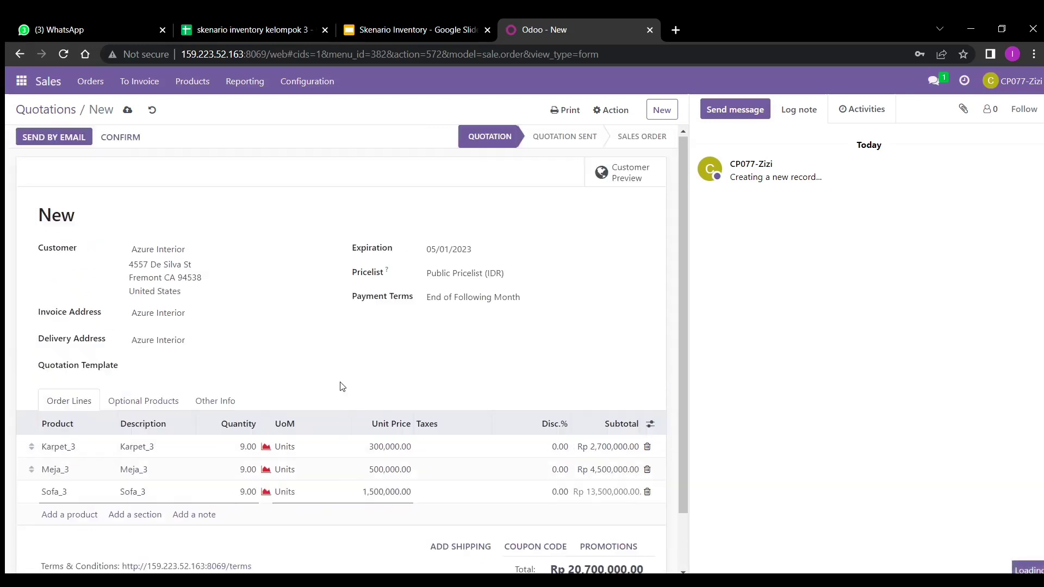
click(128, 110)
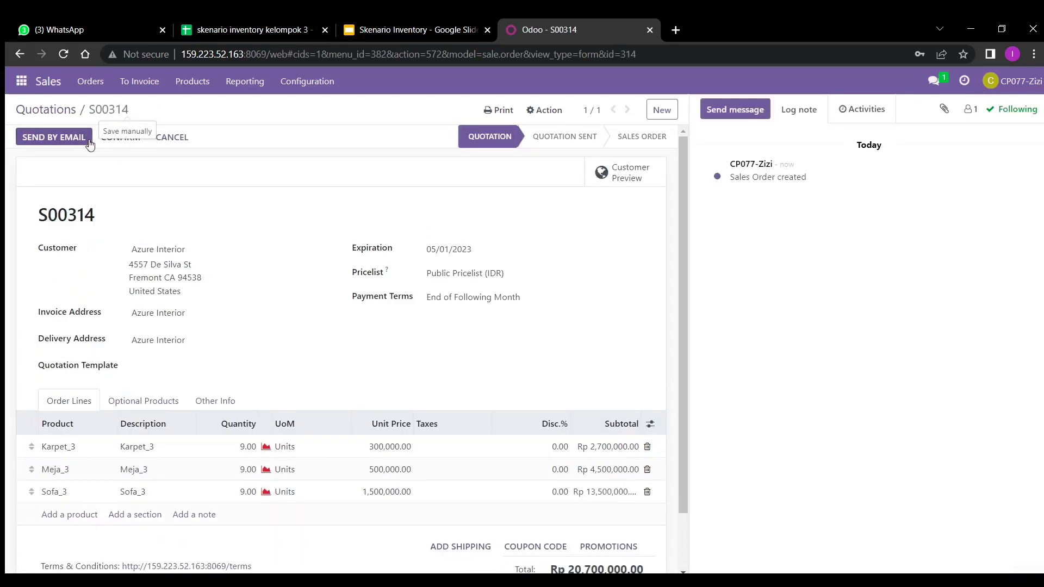
click(120, 143)
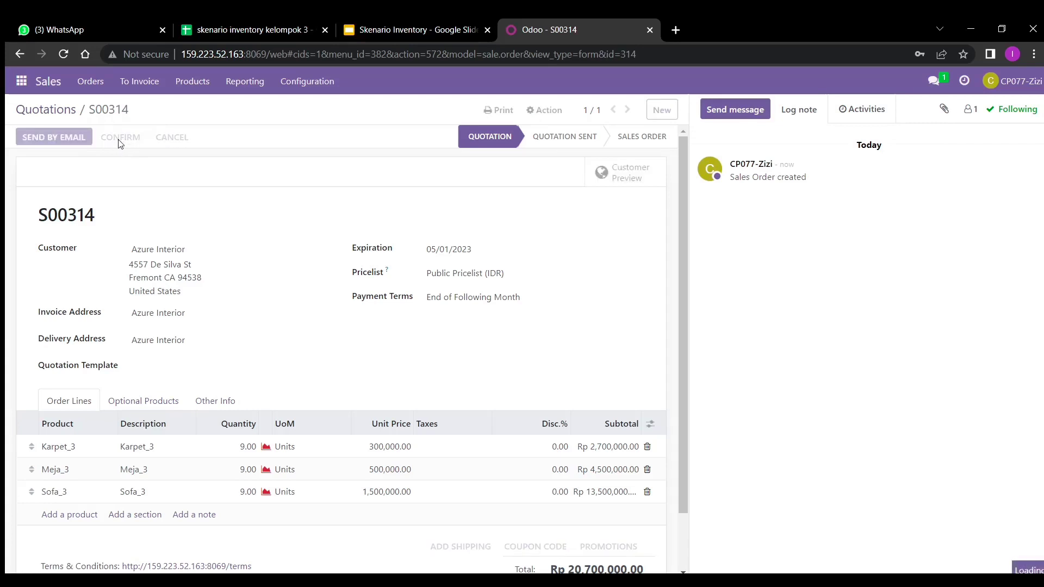
click(53, 107)
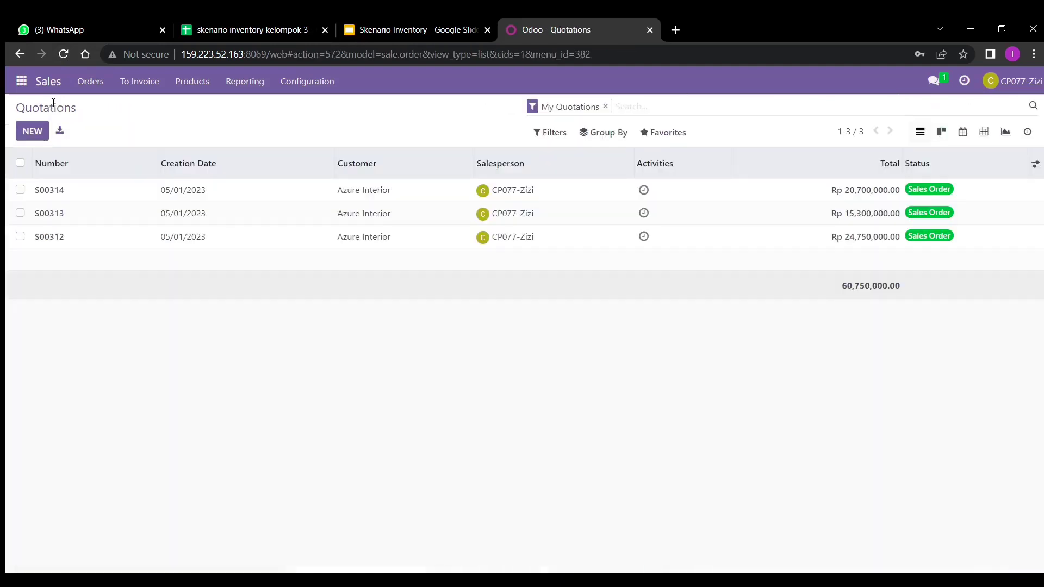
- Start a new Azure Interior quotation with expiration date 05/01/2023
click(32, 131)
text(azure)
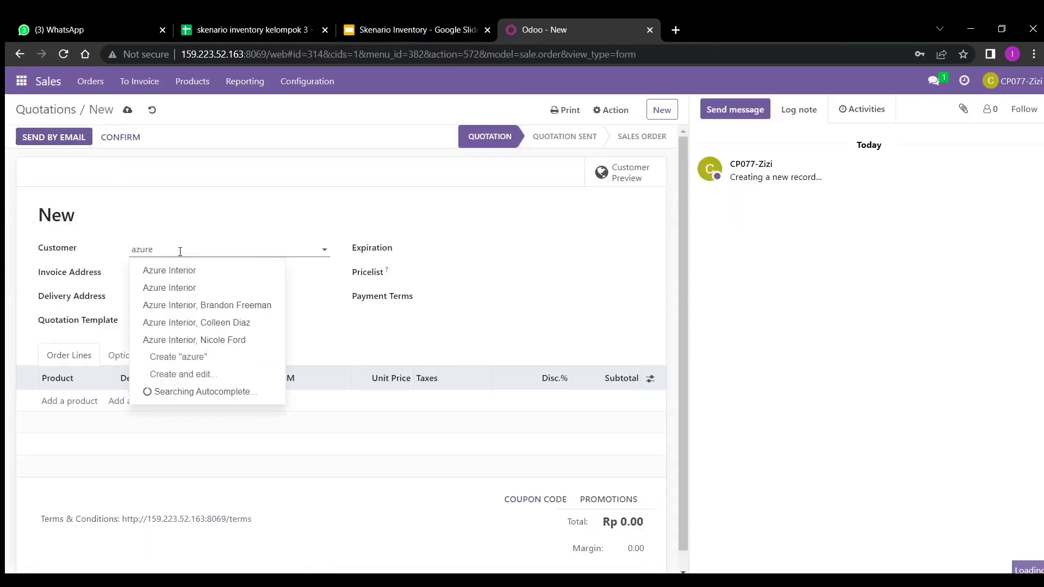
click(182, 271)
click(459, 250)
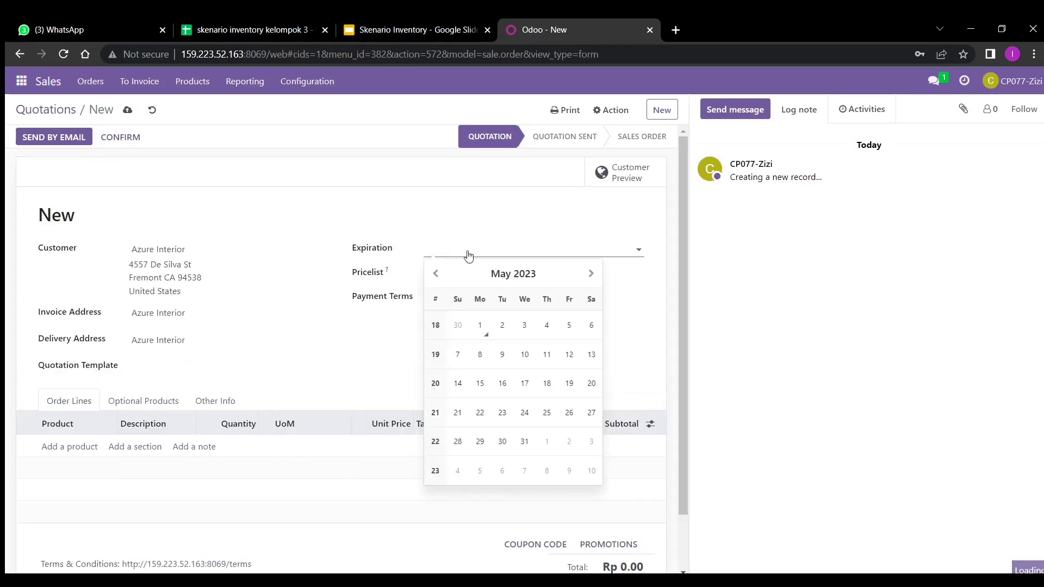
click(480, 327)
- Add a Lampu Hias_3 line with quantity 3
click(72, 448)
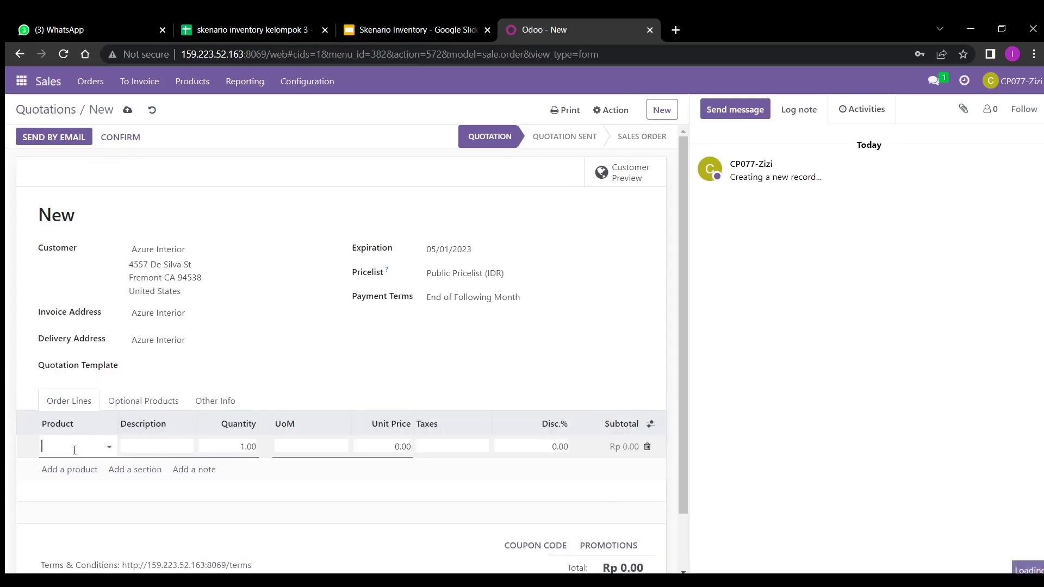
text(la)
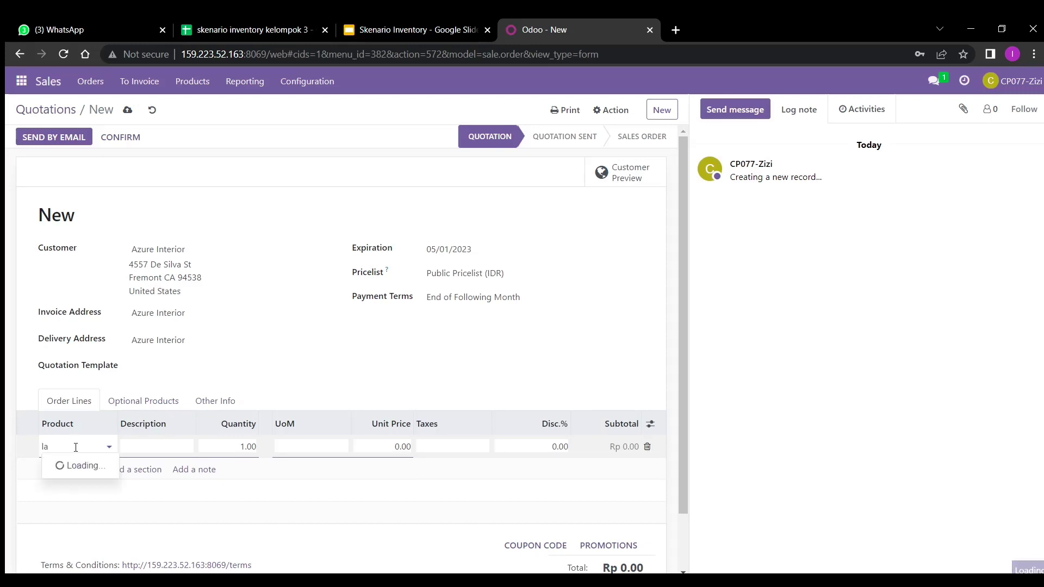
text(mpu hias_)
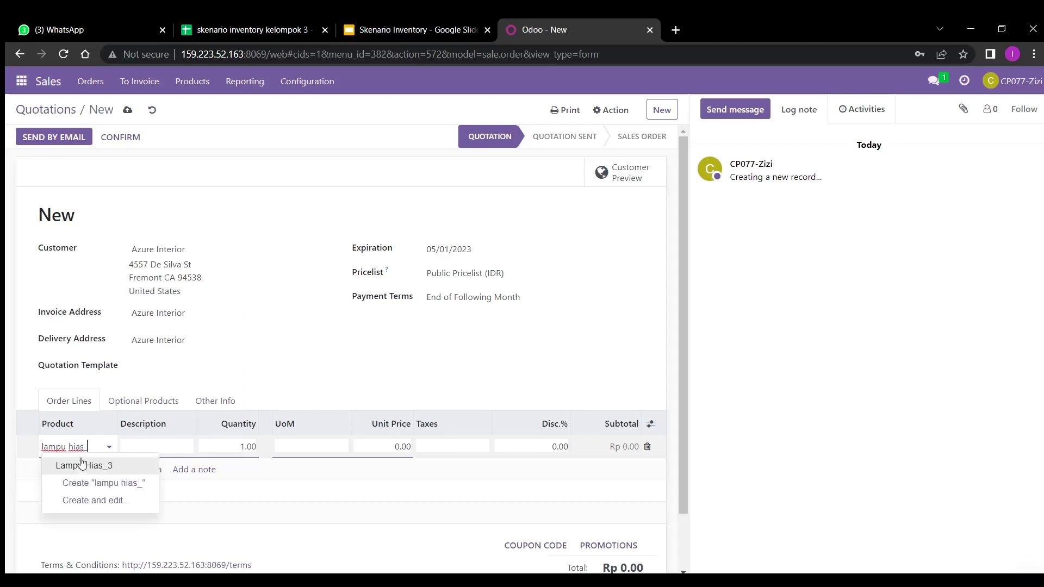
click(80, 463)
click(245, 449)
key(ctrl+a)
key(BackSpace)
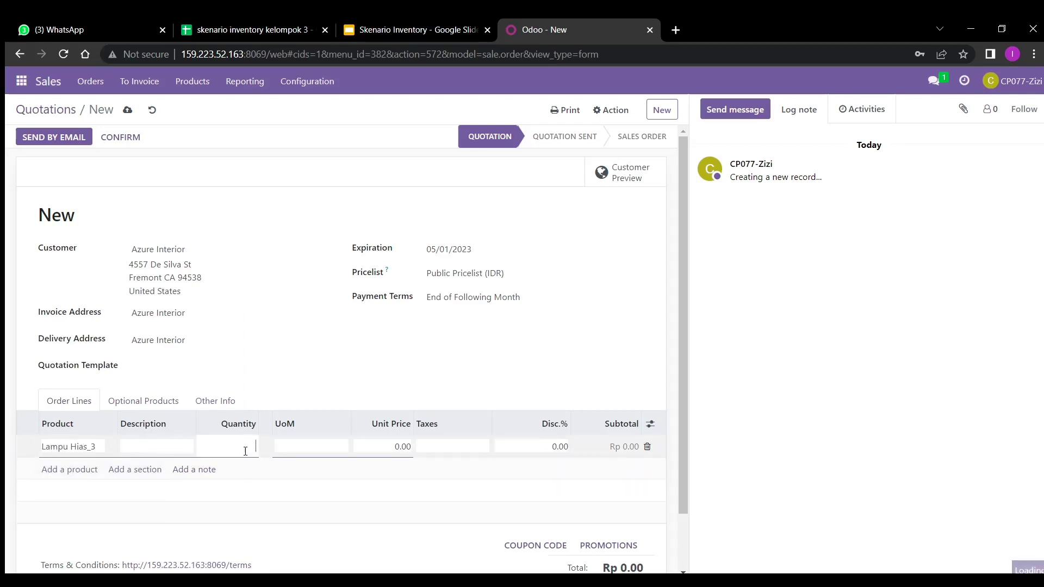
text(3)
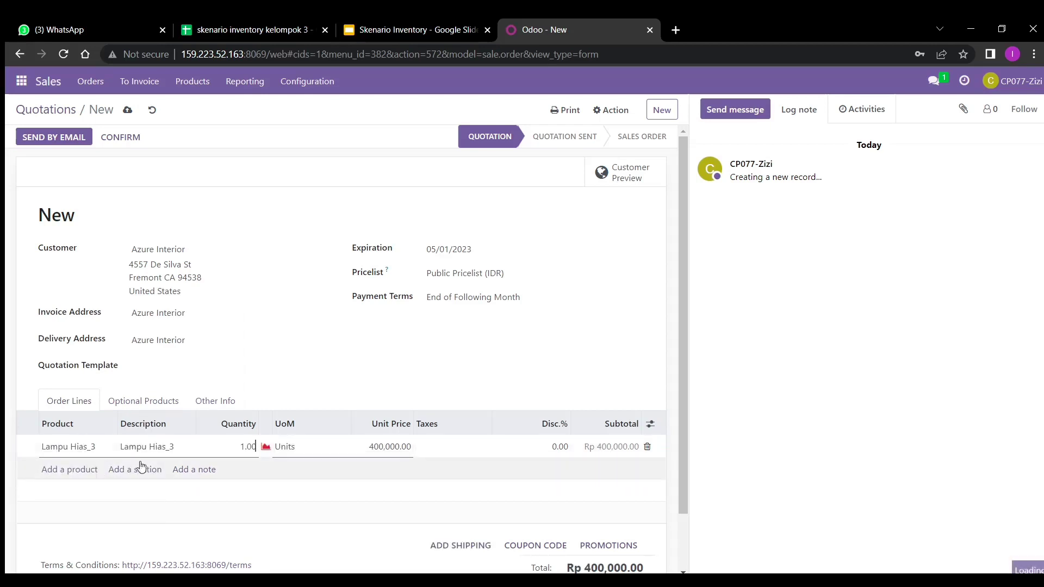
- Add a Karpet_3 line with quantity 3
click(89, 470)
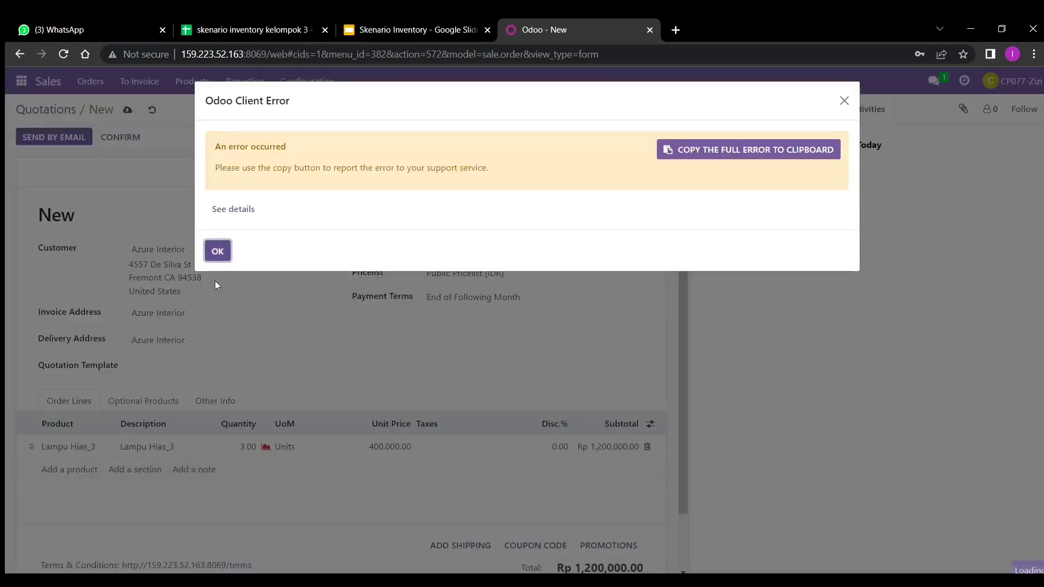
click(217, 251)
click(63, 471)
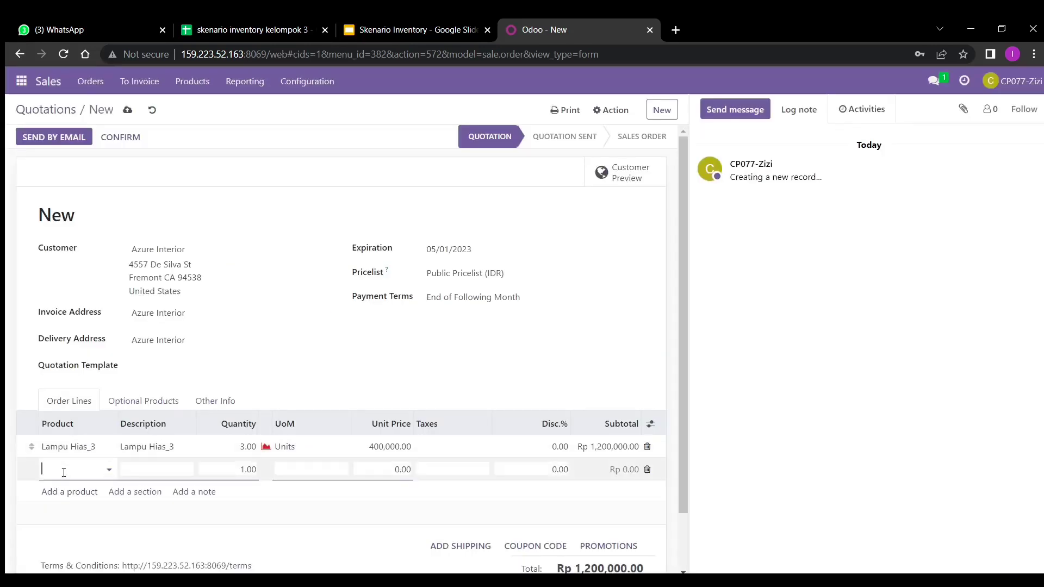
text(karpe)
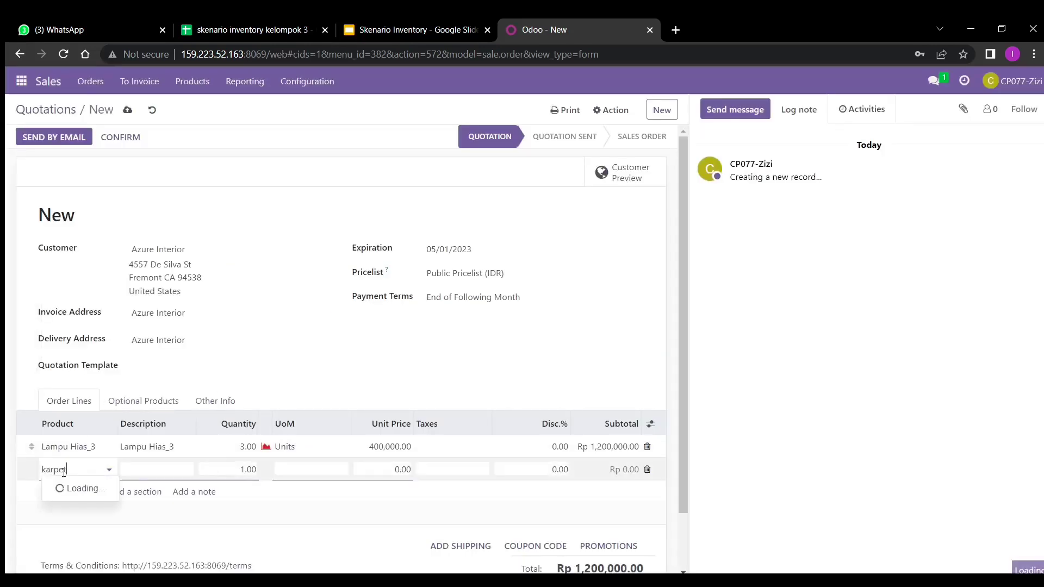
text(t)
click(65, 488)
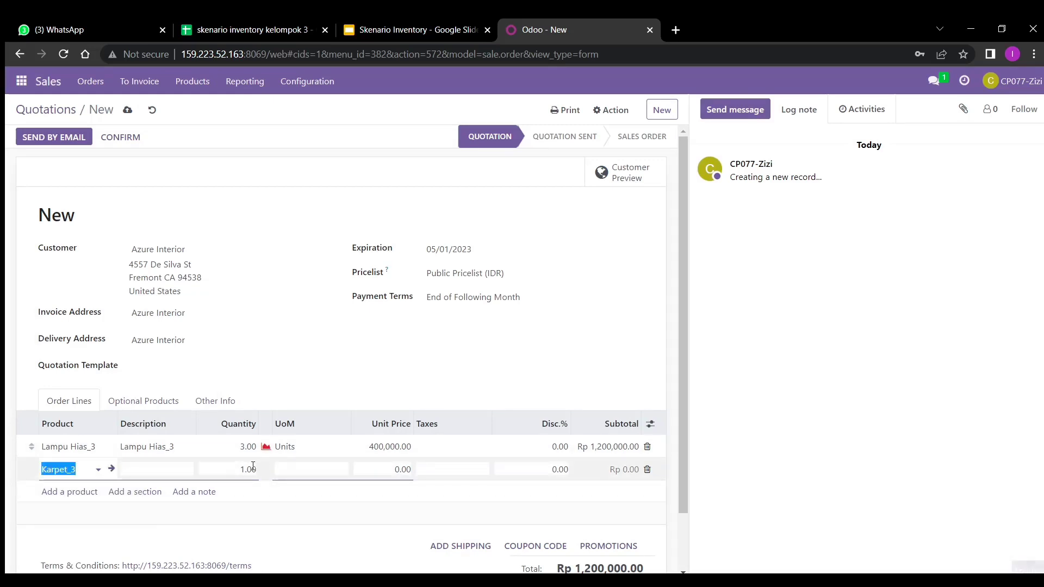
click(253, 468)
text(3)
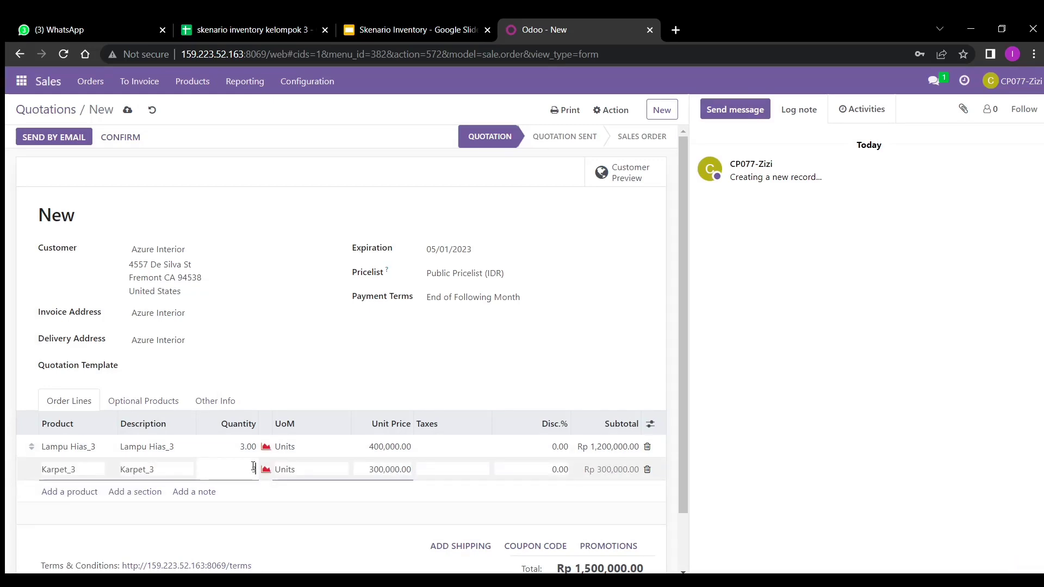
click(77, 523)
- Add an Almari_3 line with quantity 3
click(80, 496)
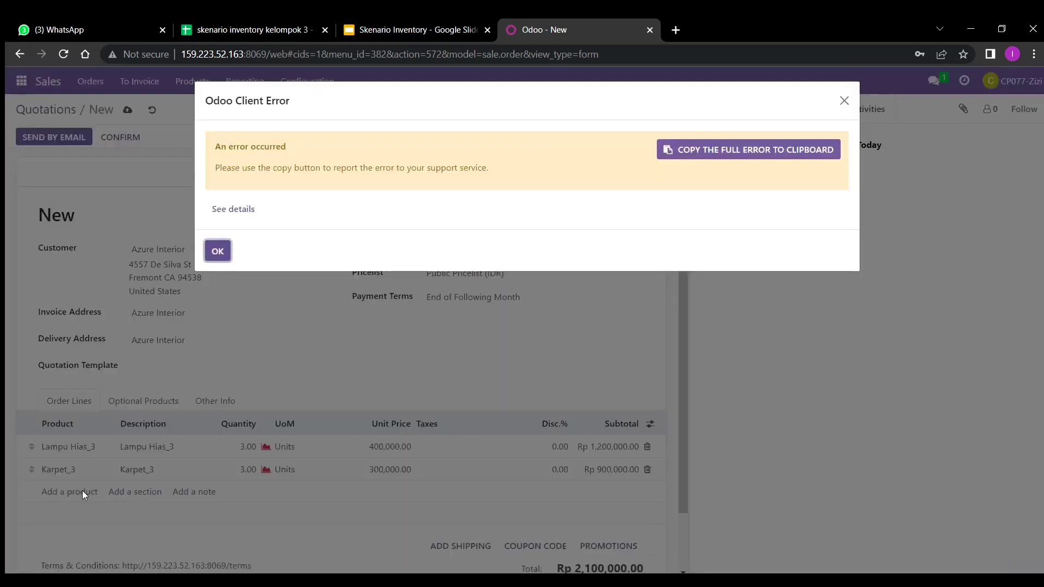
click(218, 251)
click(77, 491)
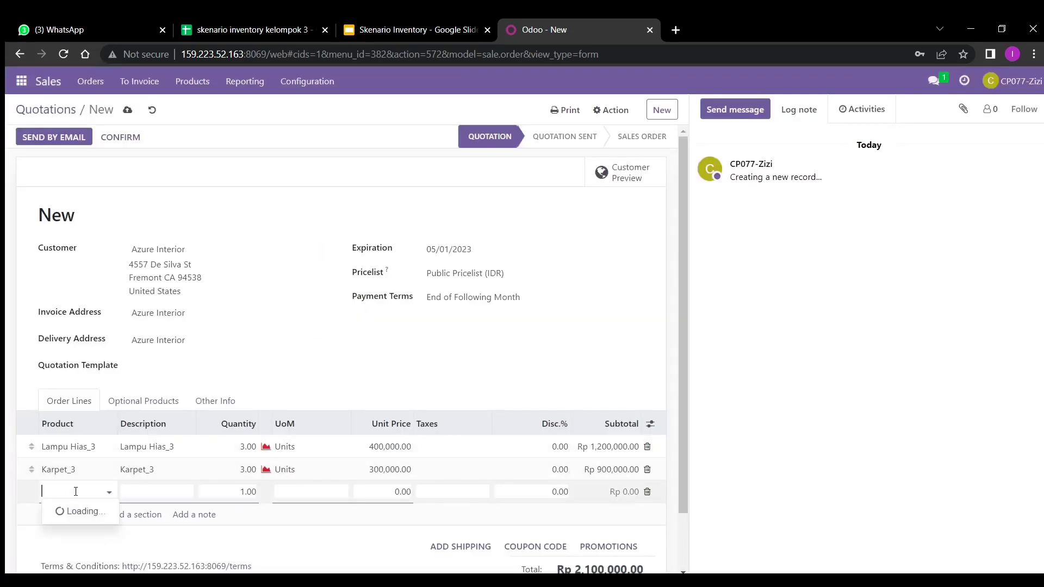
text(al)
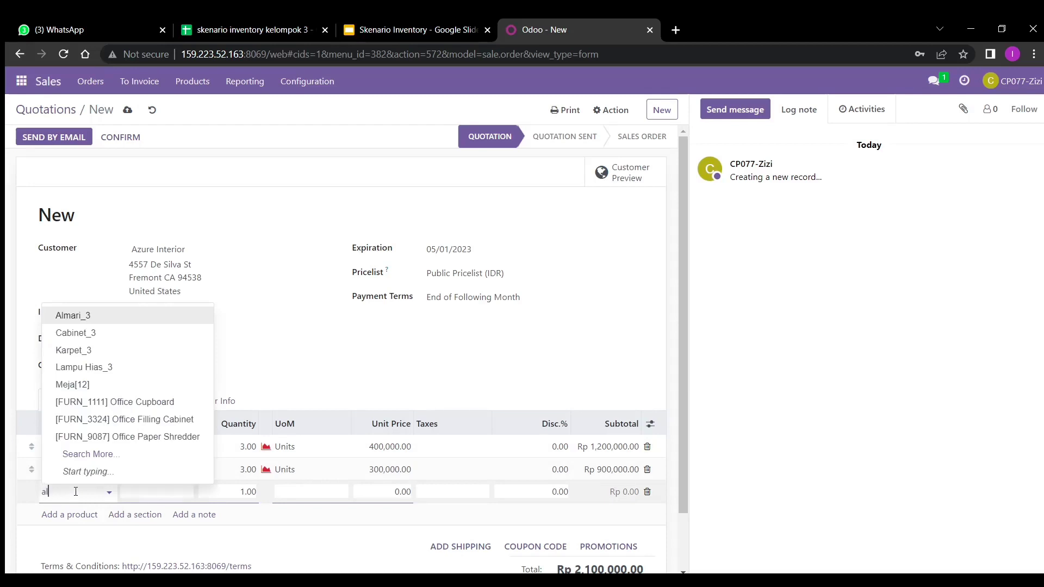
text(mari)
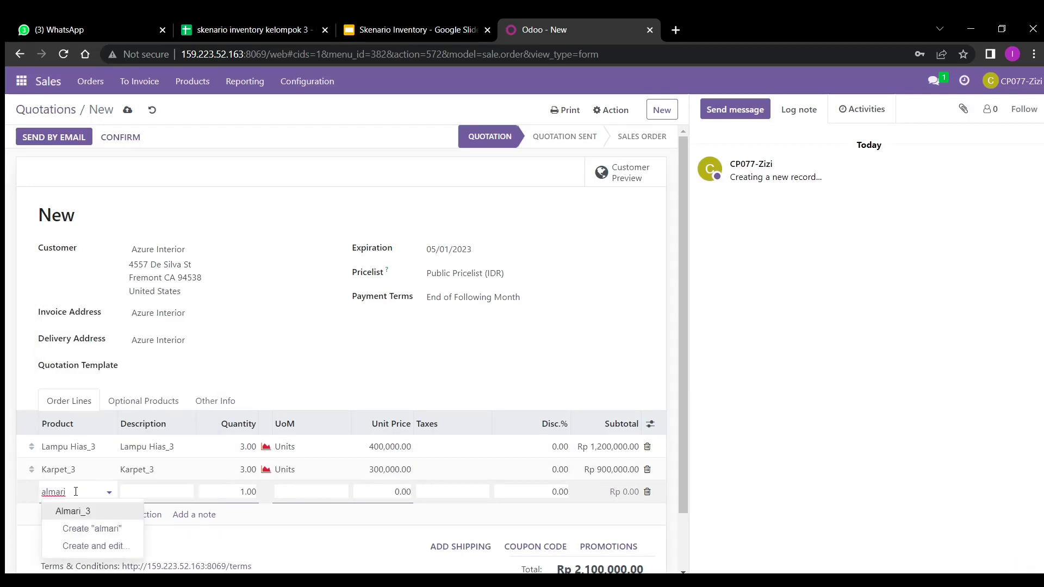
click(72, 511)
click(250, 492)
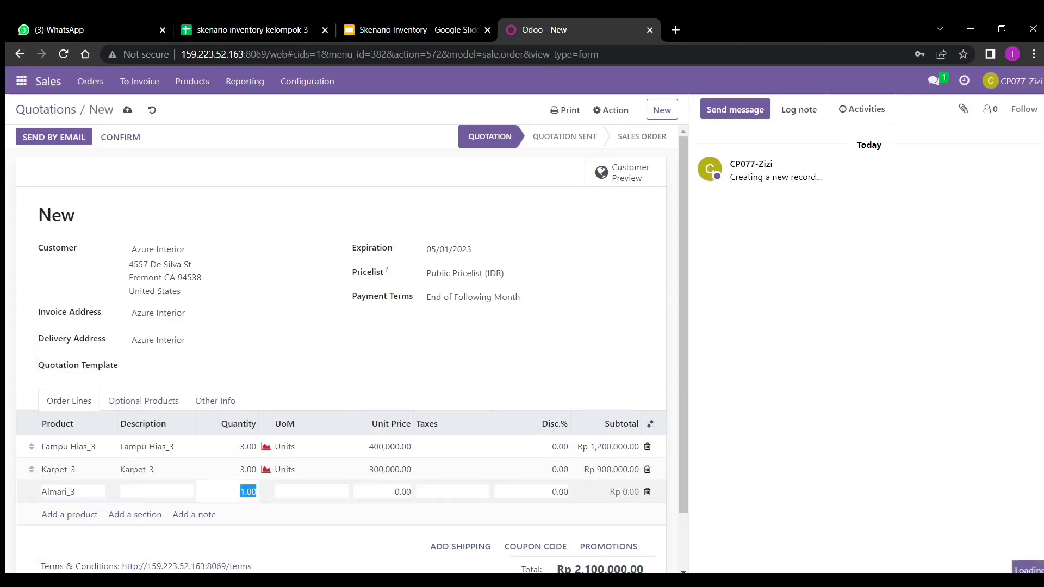
text(3)
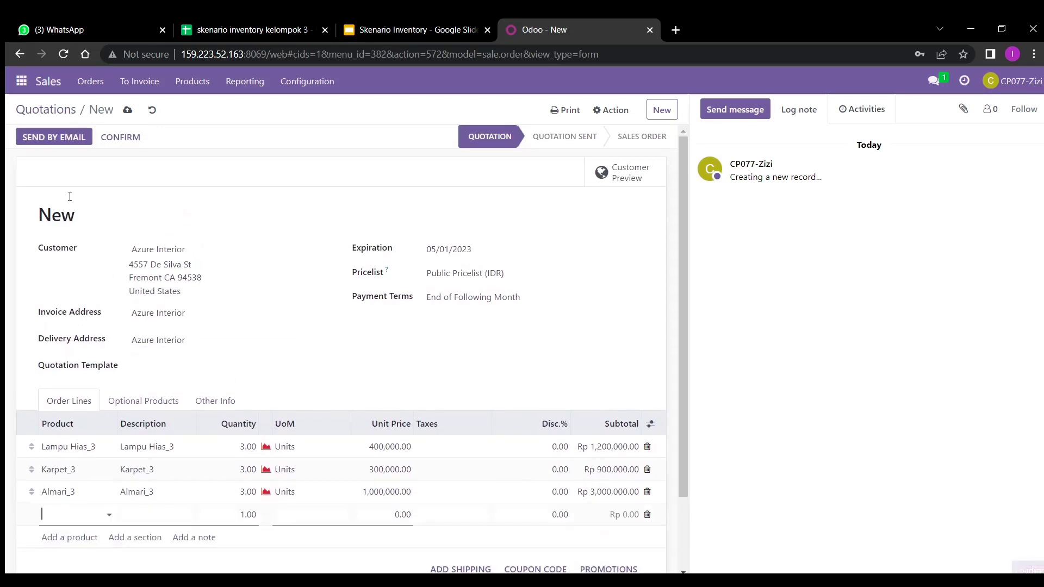
- Save and confirm the order as S00315, then return to the quotations list
click(128, 113)
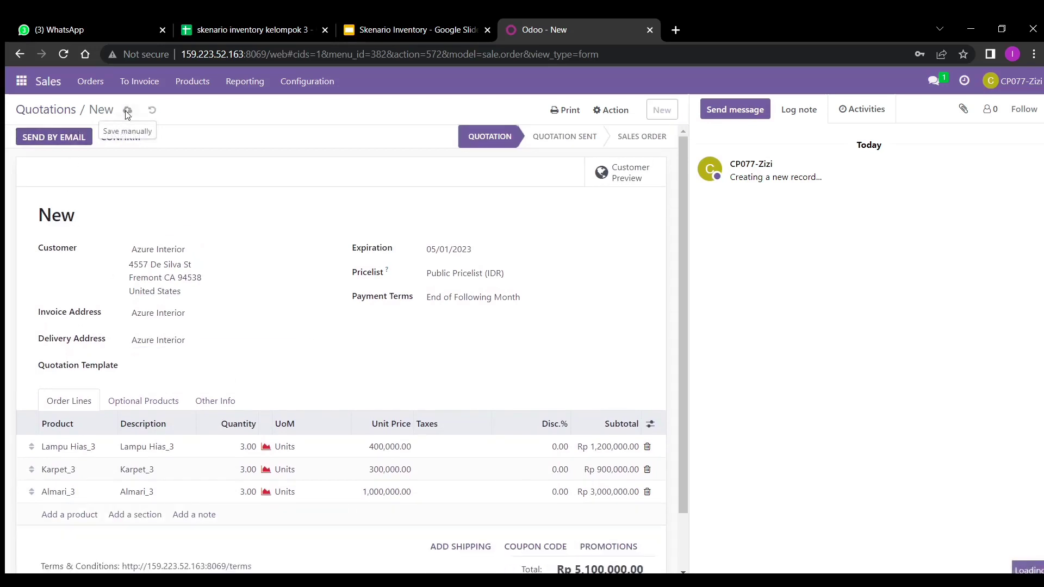
click(132, 144)
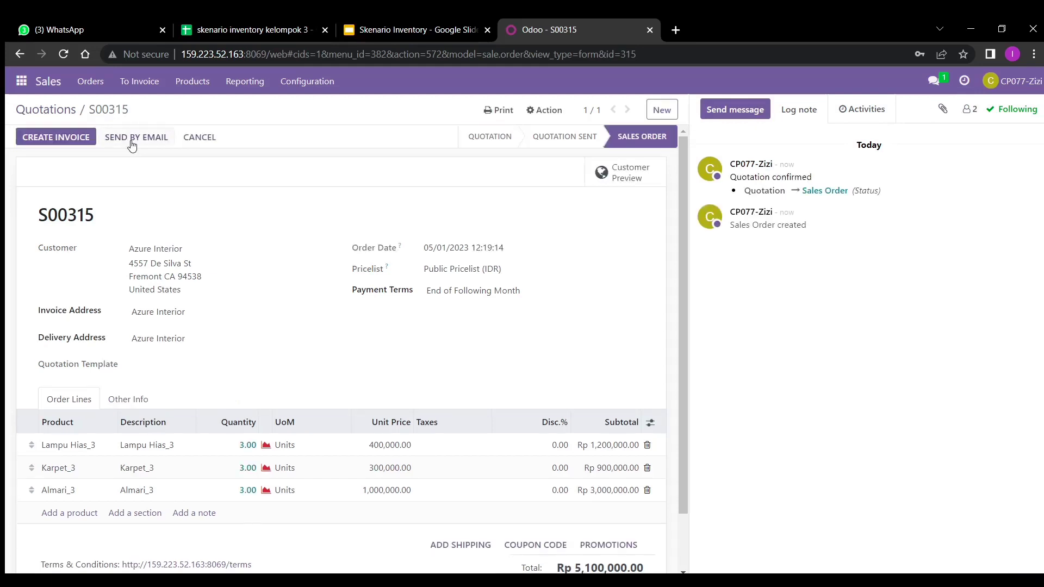
click(53, 109)
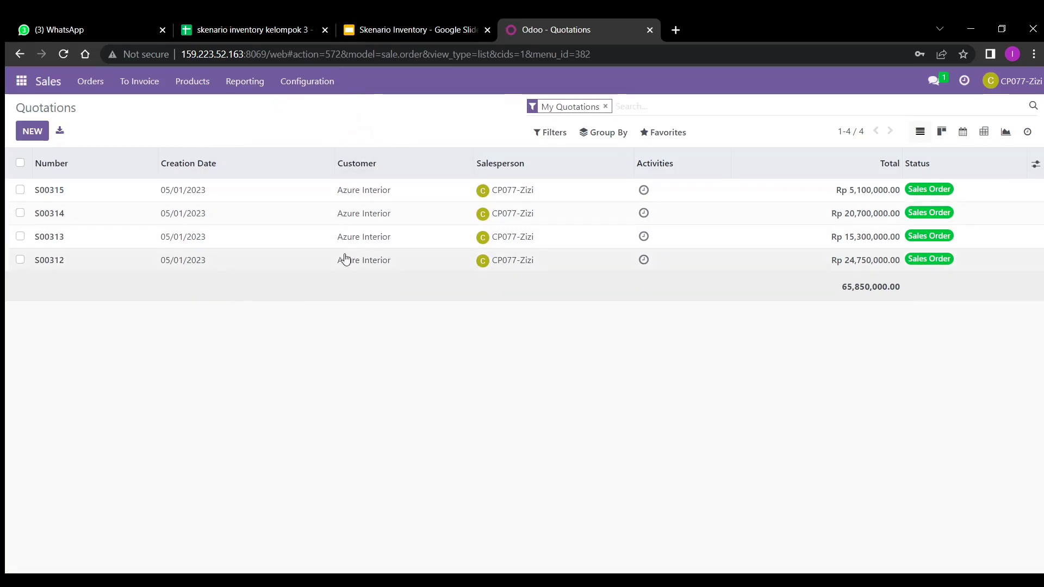
- Send a colleague the chat 'halo, tolong cek kelengkapan barang untuk quotation S00315, S00314, S00313, S00312. Terima kasih'
click(942, 80)
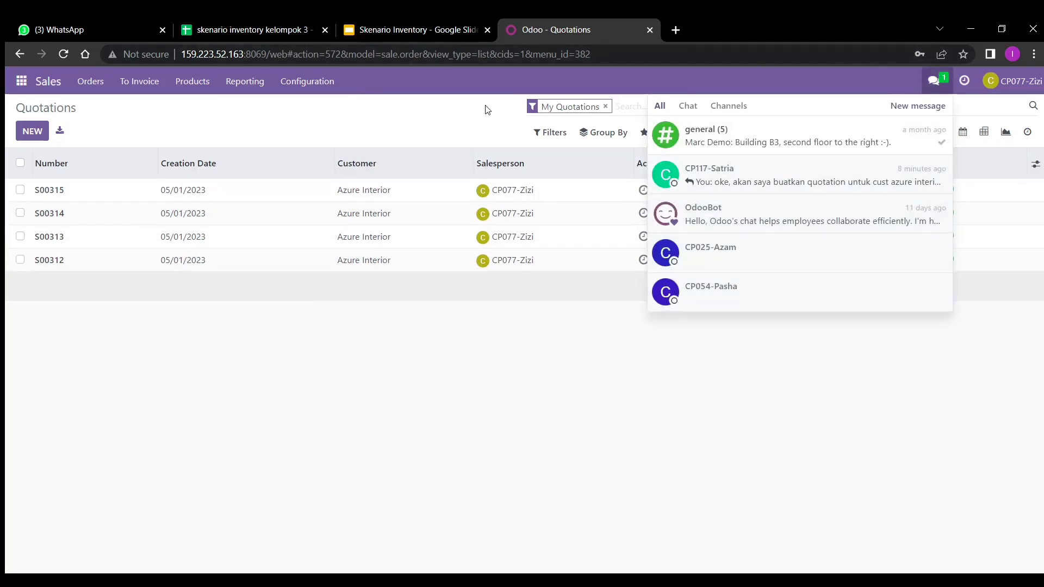
click(811, 300)
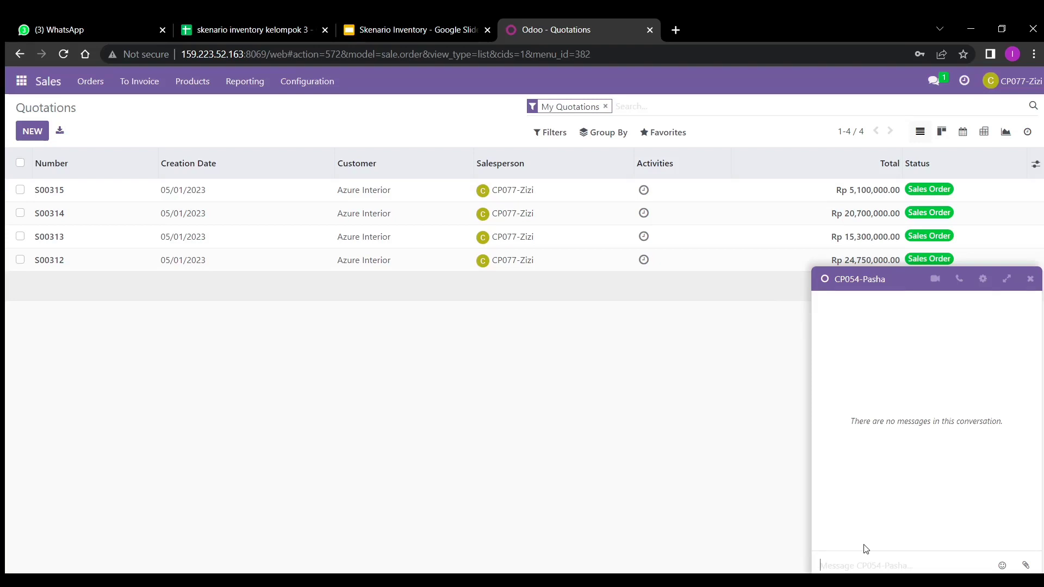
text(ha)
text(lo, tolong cek )
text(dokumen quo)
key(BackSpace)
key(BackSpace)
key(BackSpace)
key(BackSpace)
key(BackSpace)
key(BackSpace)
key(BackSpace)
key(BackSpace)
key(BackSpace)
text(kelengkapan barang)
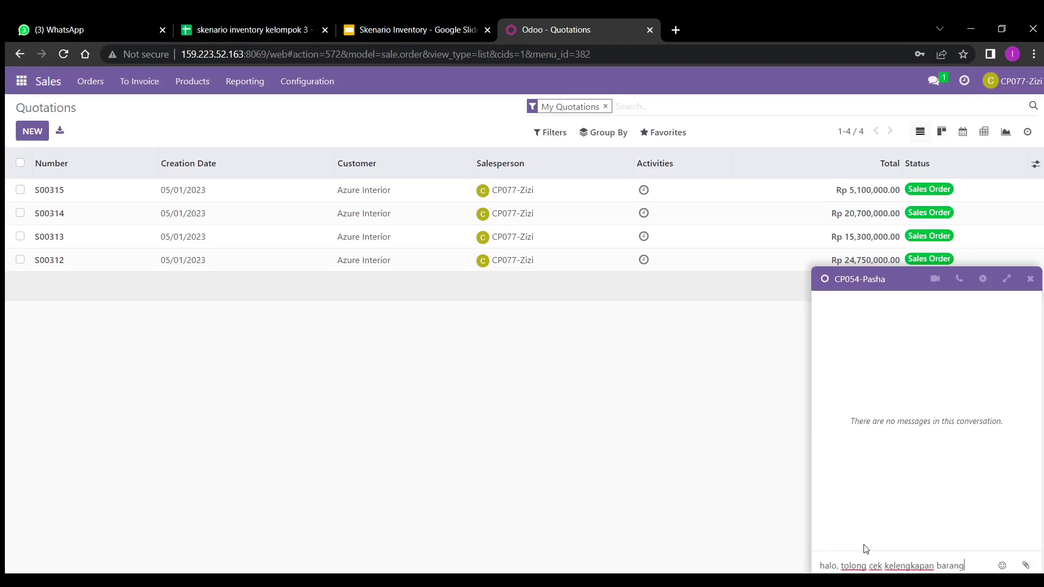
text( untuk quotation S)
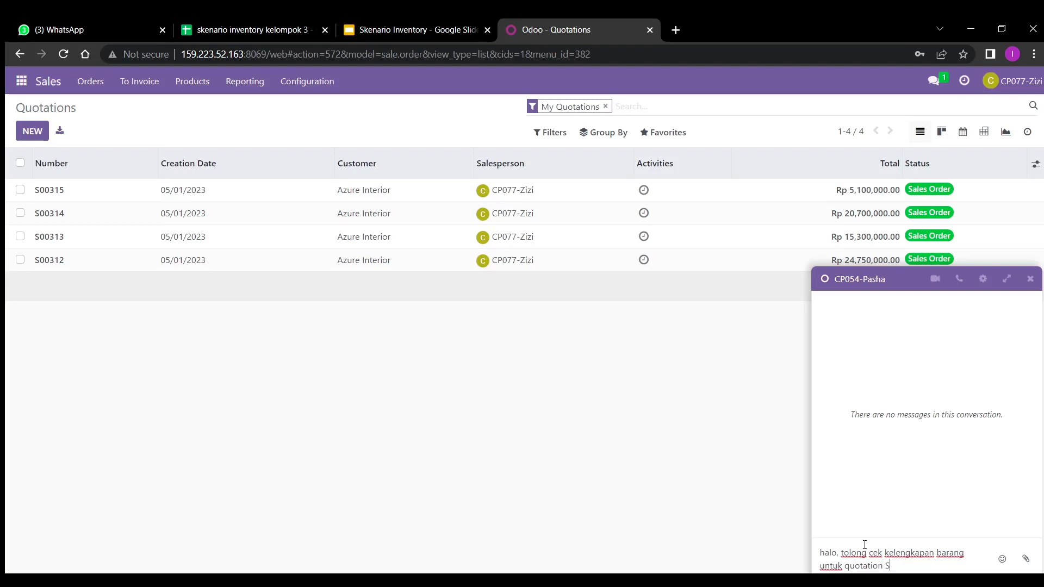
text(00315, 200)
key(BackSpace)
key(BackSpace)
key(BackSpace)
text(S00314, S00313)
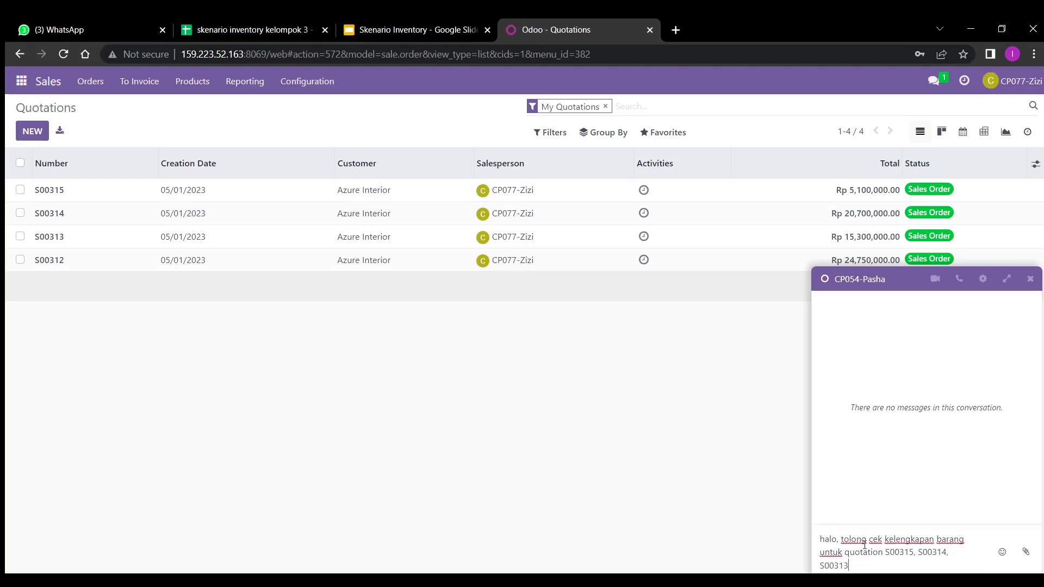
text(, S00312. Terima kasih)
key(Return)
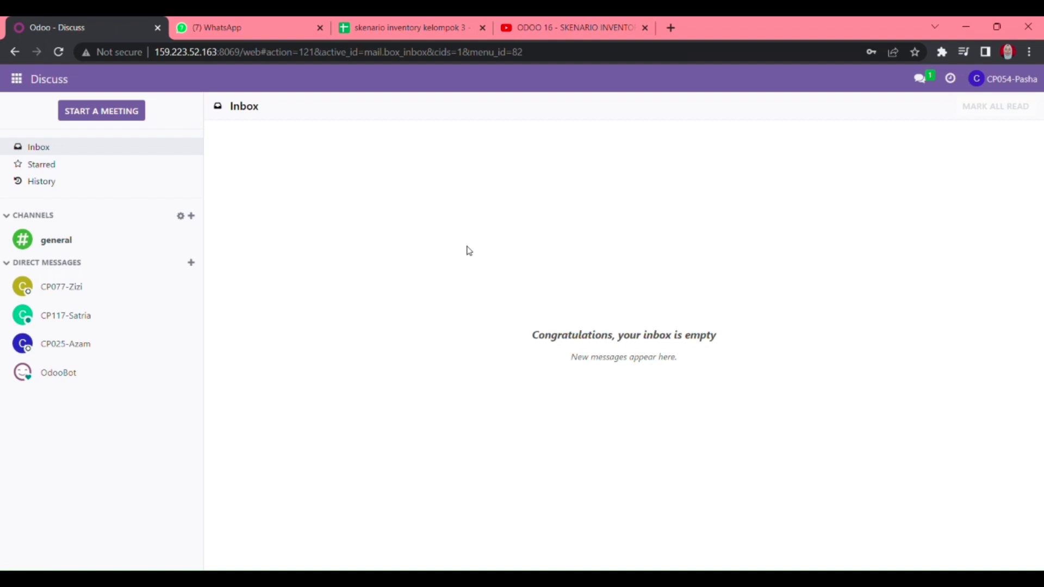
- Read the colleague's request in the direct-message conversation, then switch to the Inventory app
click(99, 285)
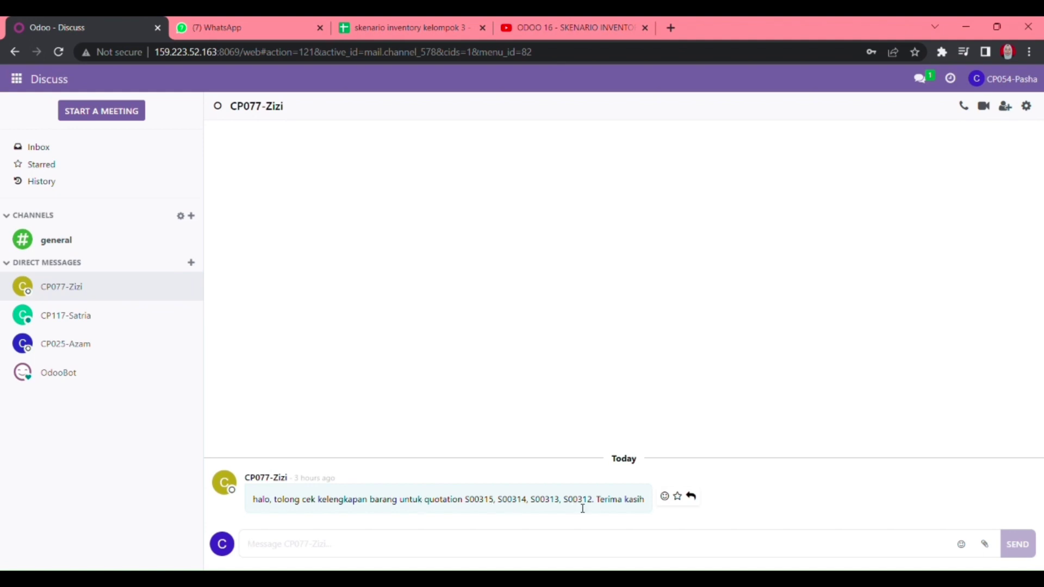
click(17, 80)
click(46, 193)
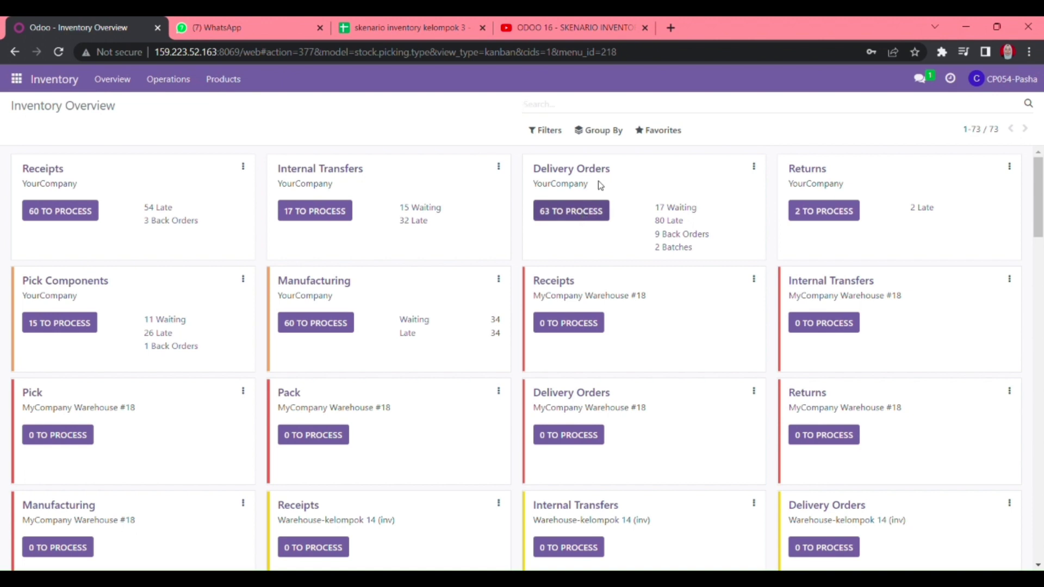
- Find and open delivery WH/OUT/00253 by searching all delivery orders for S00312
click(571, 210)
click(767, 104)
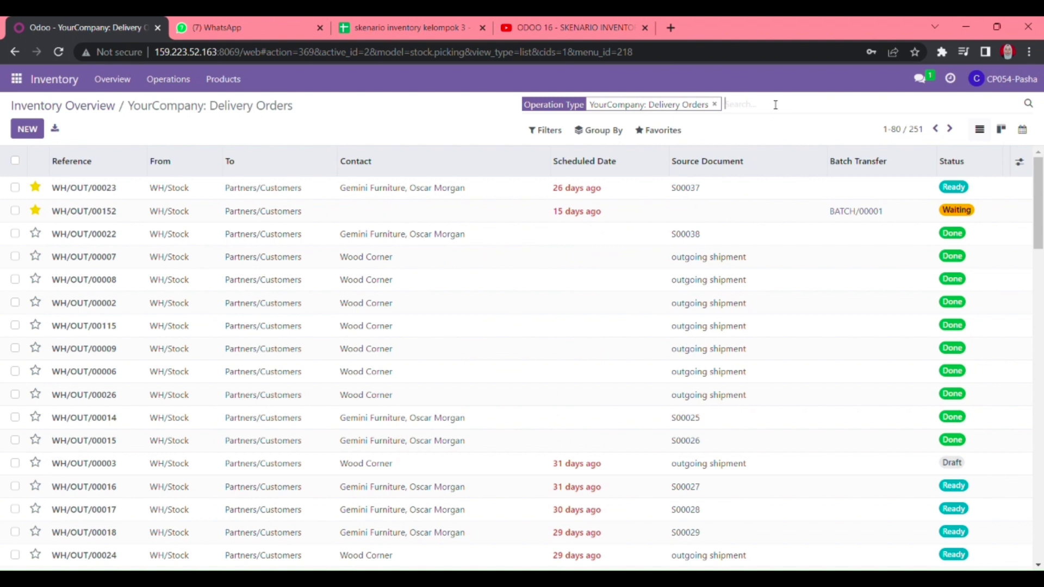
text(S00312)
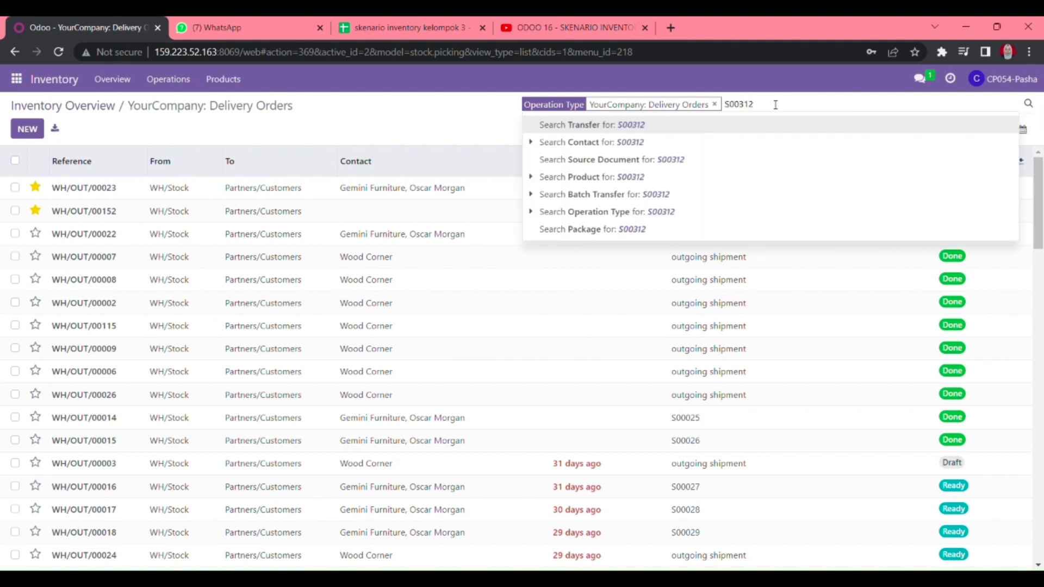
key(Return)
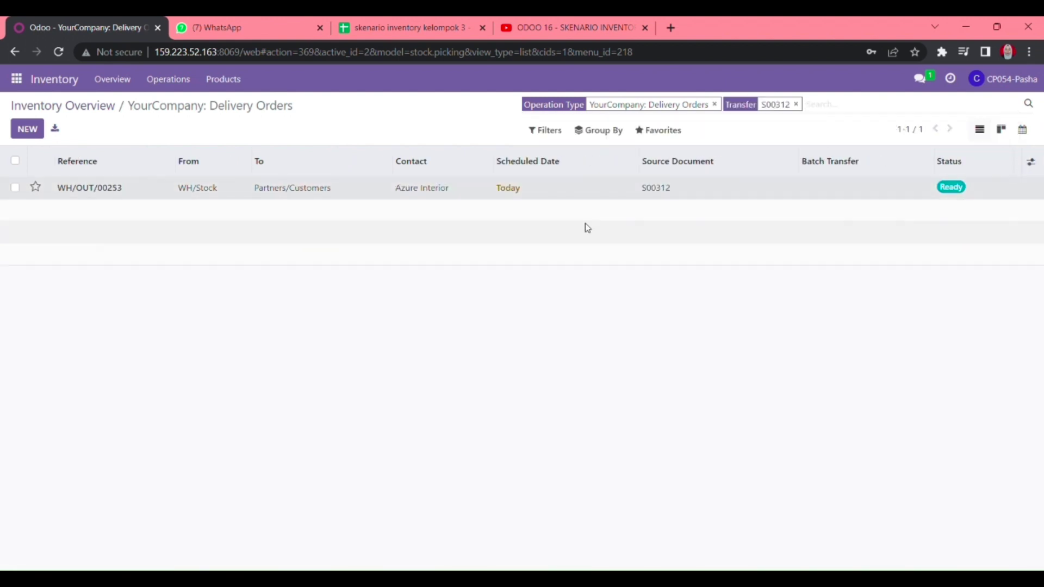
click(576, 188)
- Begin entering done quantities on the Sofa_3, Meja_3 and Cabinet_3 lines
click(446, 363)
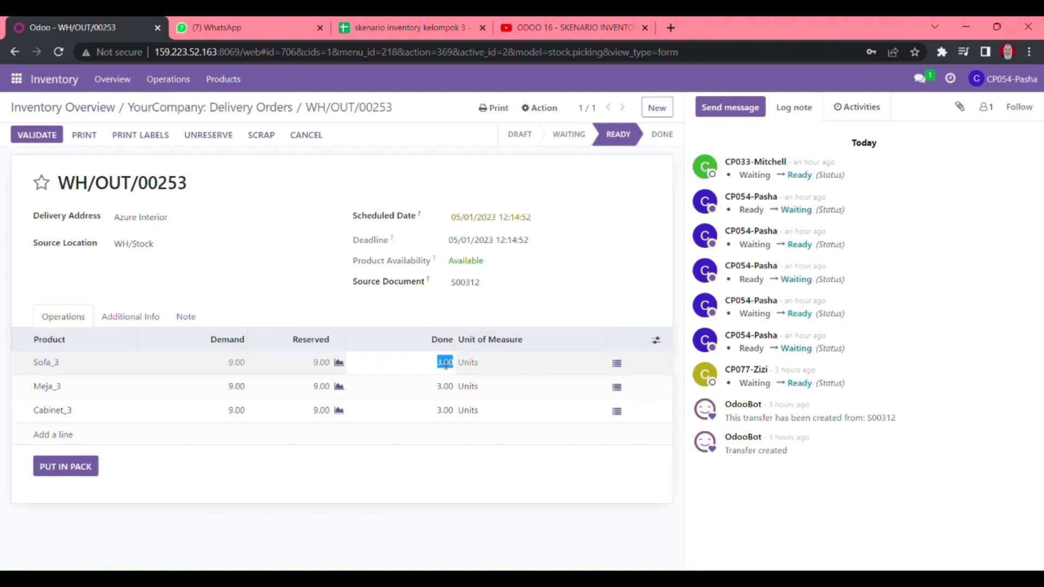
click(478, 475)
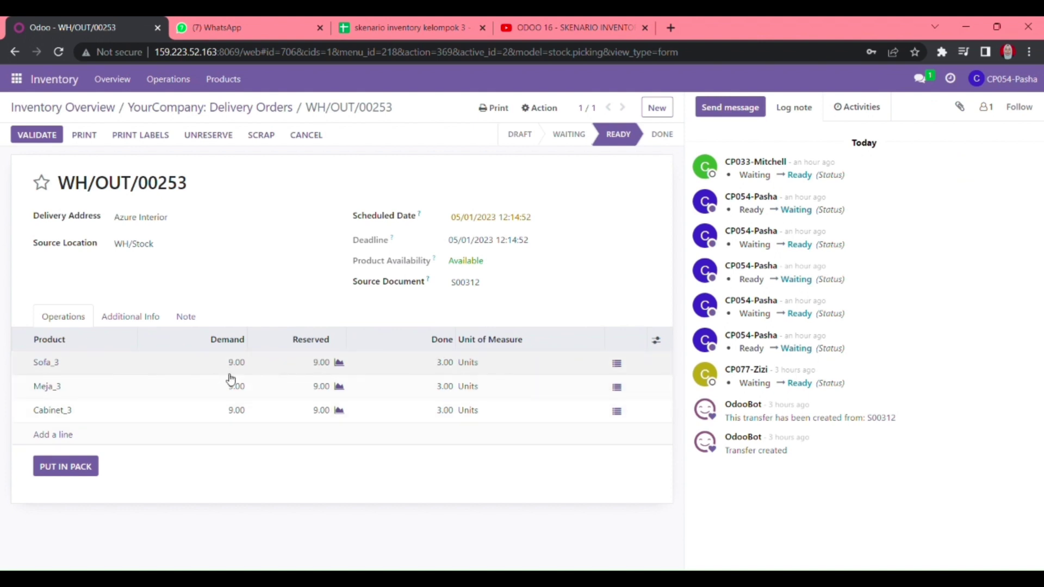
click(443, 365)
click(451, 390)
click(453, 411)
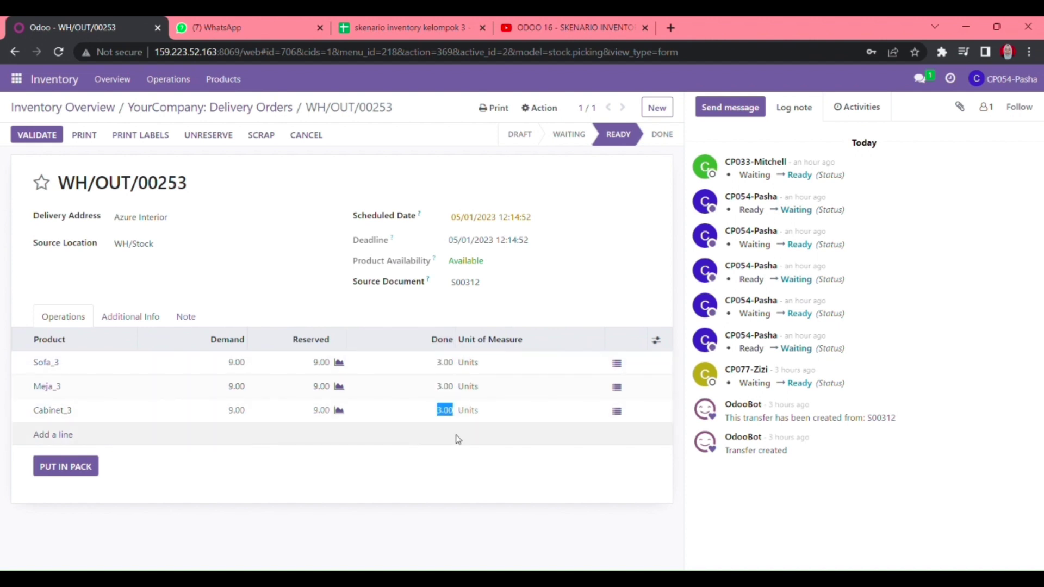
click(494, 463)
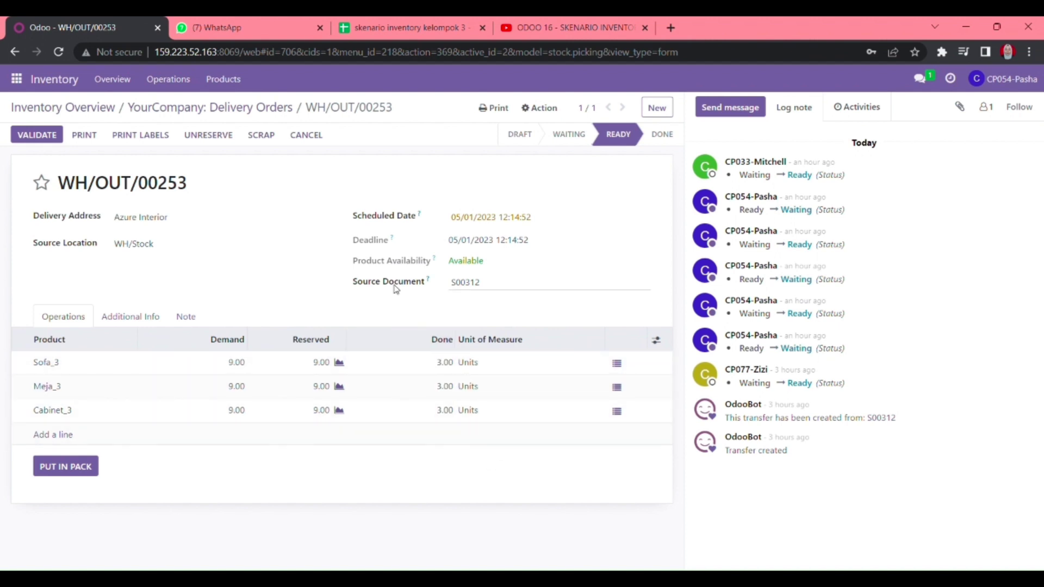
- Review the additional shipping info, keeping carrier Medan - Bali
click(134, 317)
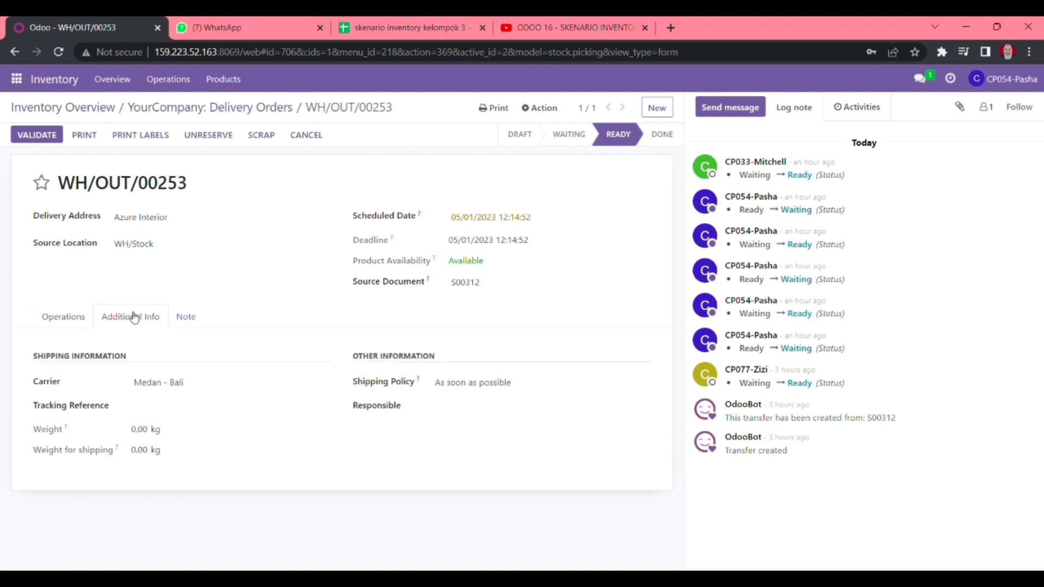
click(180, 382)
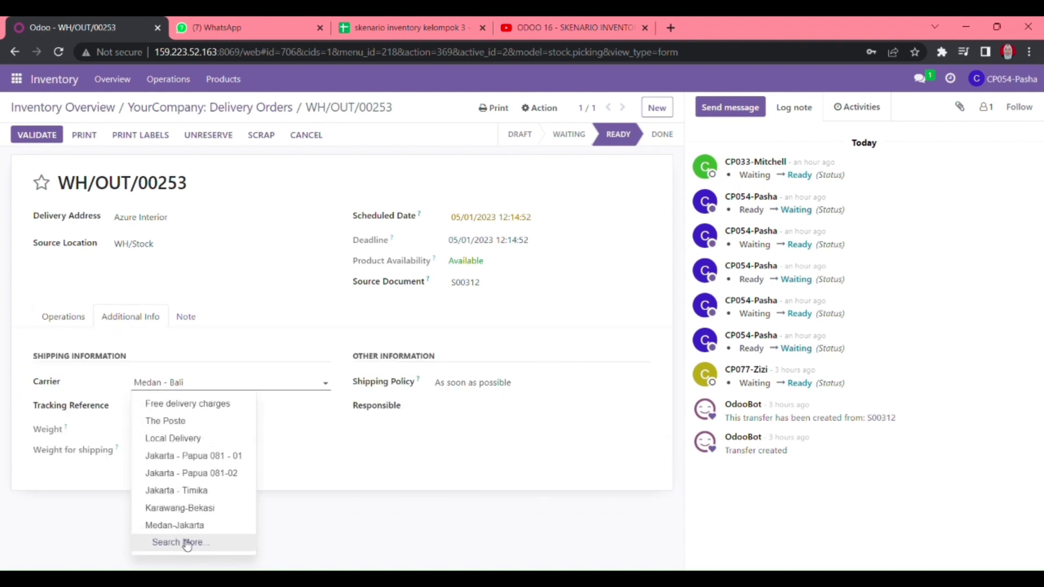
click(395, 488)
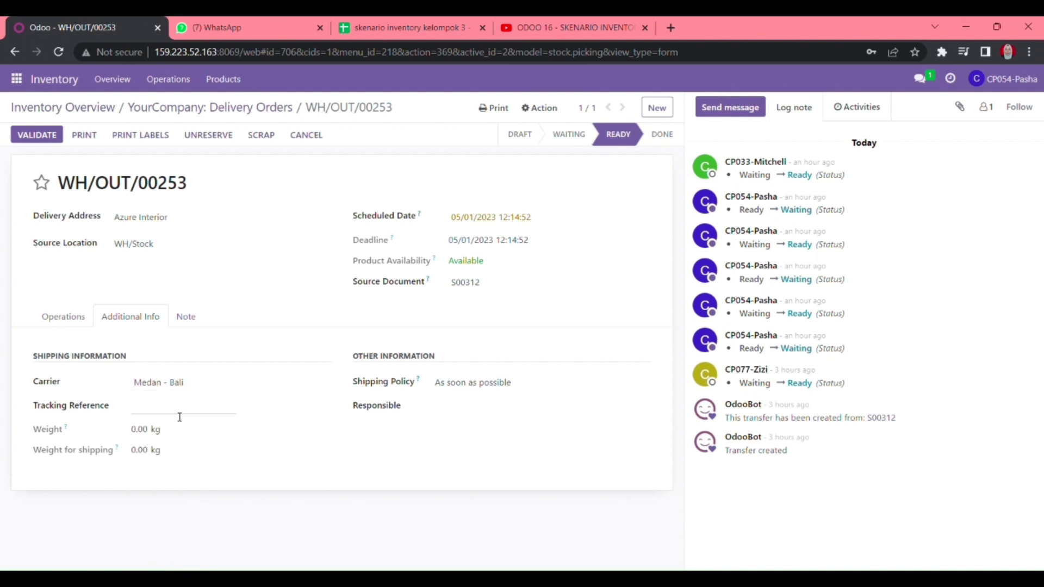
click(214, 405)
click(283, 493)
click(75, 329)
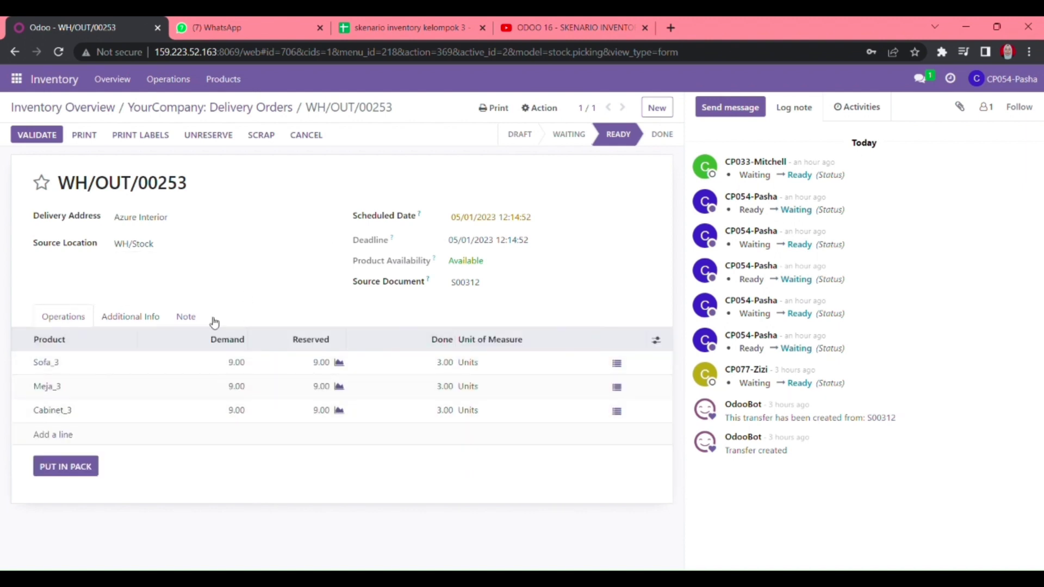
- Set done quantities to 3, save WH/OUT/00253, and return to the delivery list
click(443, 362)
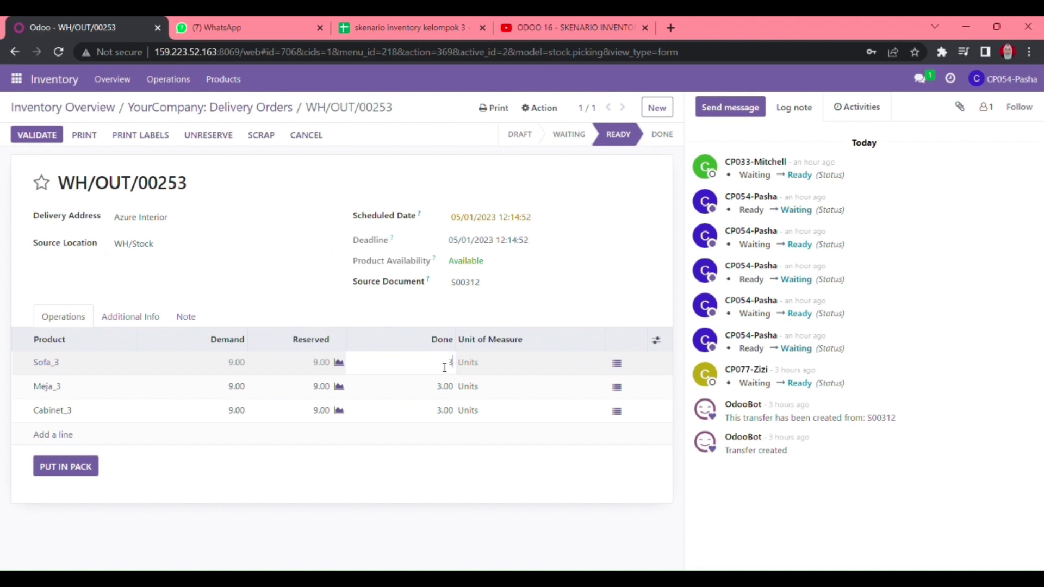
click(447, 394)
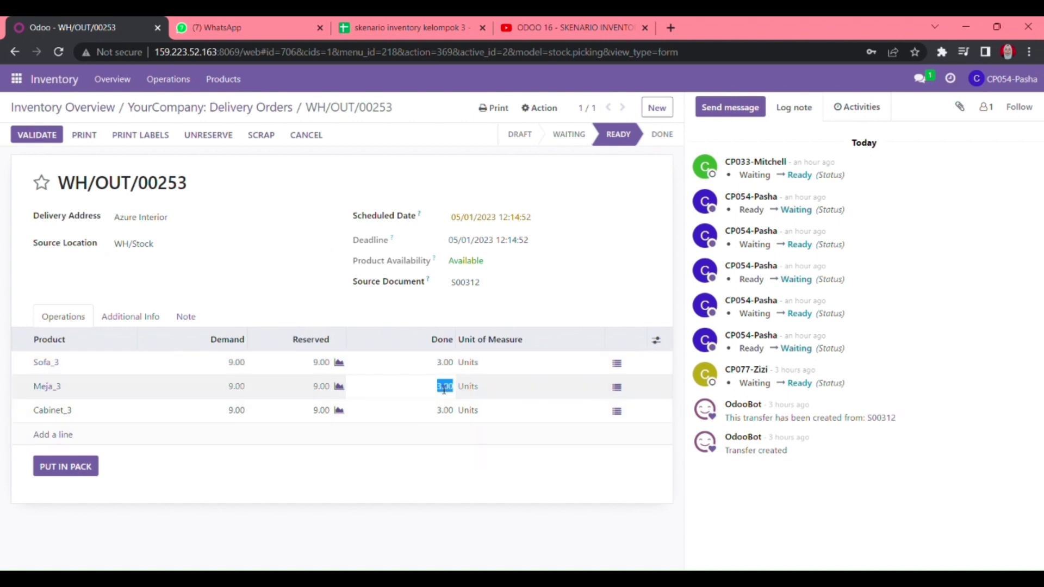
text(3)
key(Return)
key(Return)
click(420, 492)
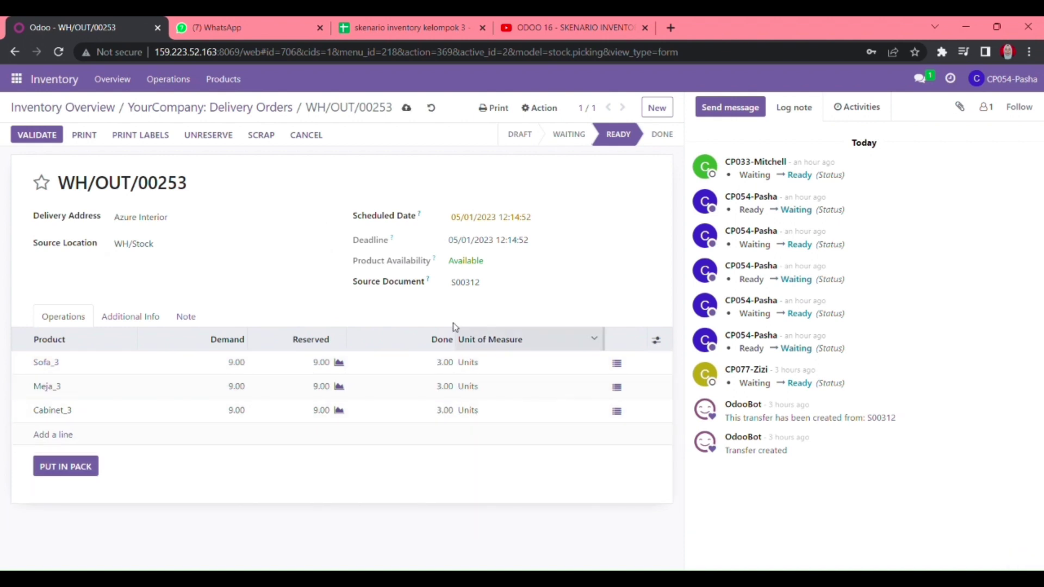
click(407, 109)
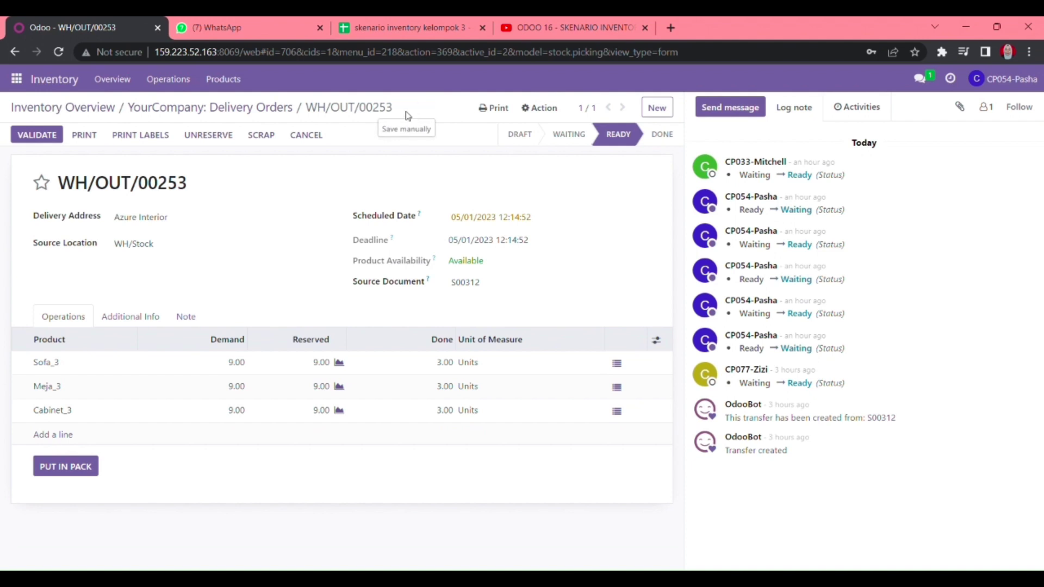
click(207, 111)
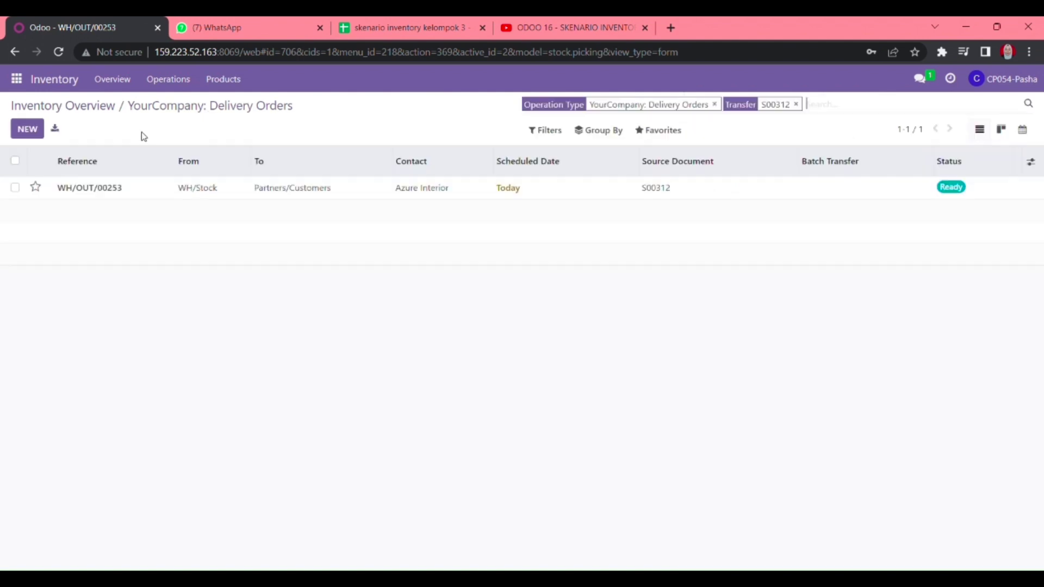
- Search the transfers for S00313 and open delivery order WH/OUT/00254
click(794, 104)
text(S00313)
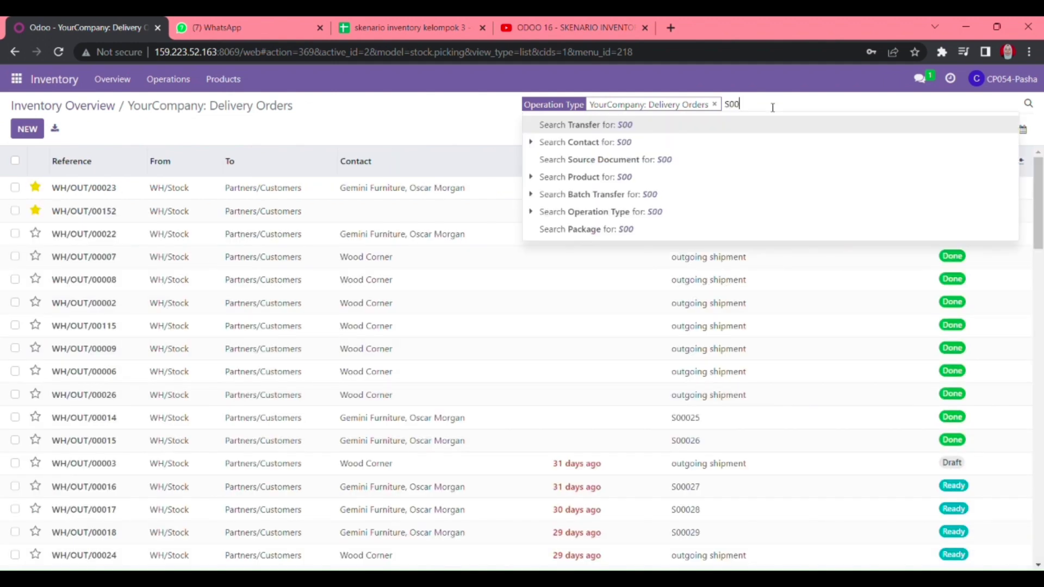
click(636, 124)
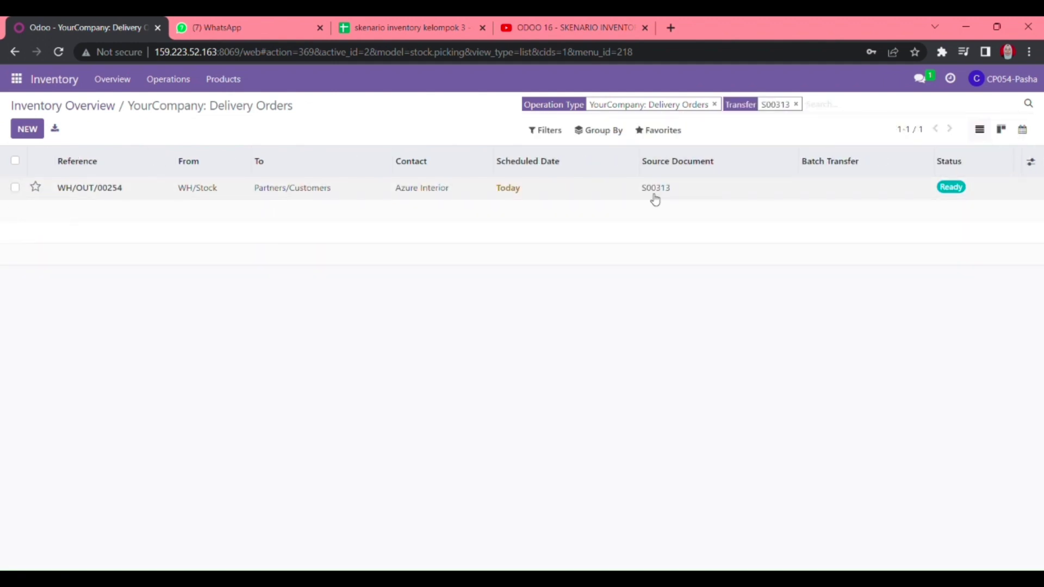
click(607, 185)
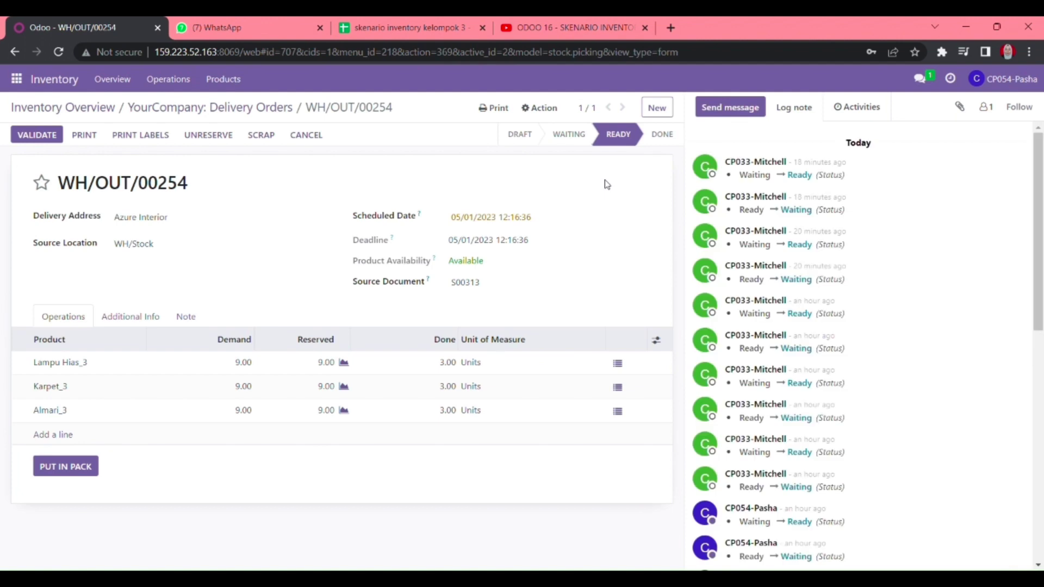
- Enter a done quantity of 3 on each product line, starting with Lampu Hias_3
click(449, 363)
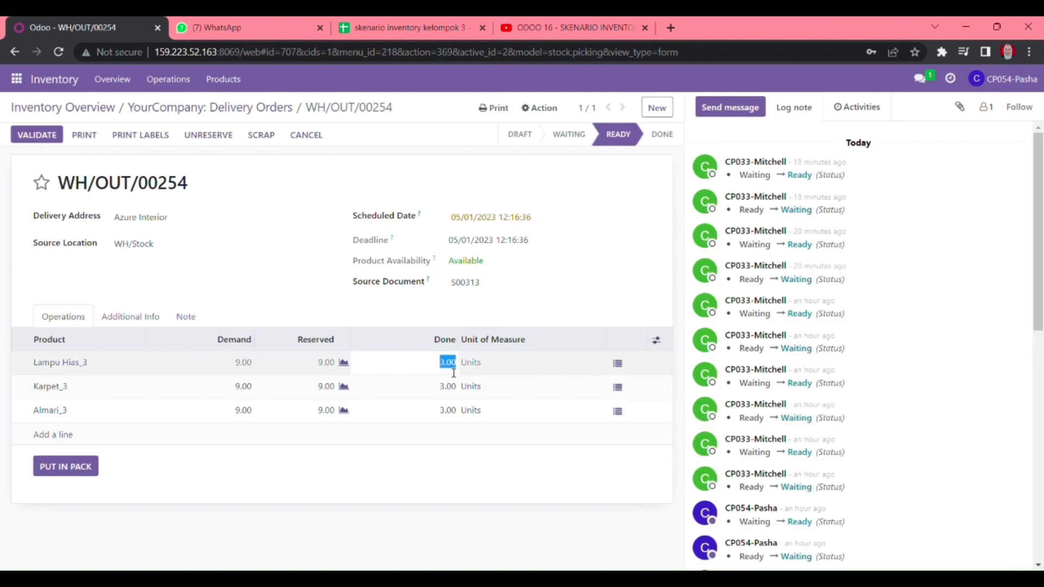
text(3)
key(Return)
text(3)
key(Return)
text(3)
key(Return)
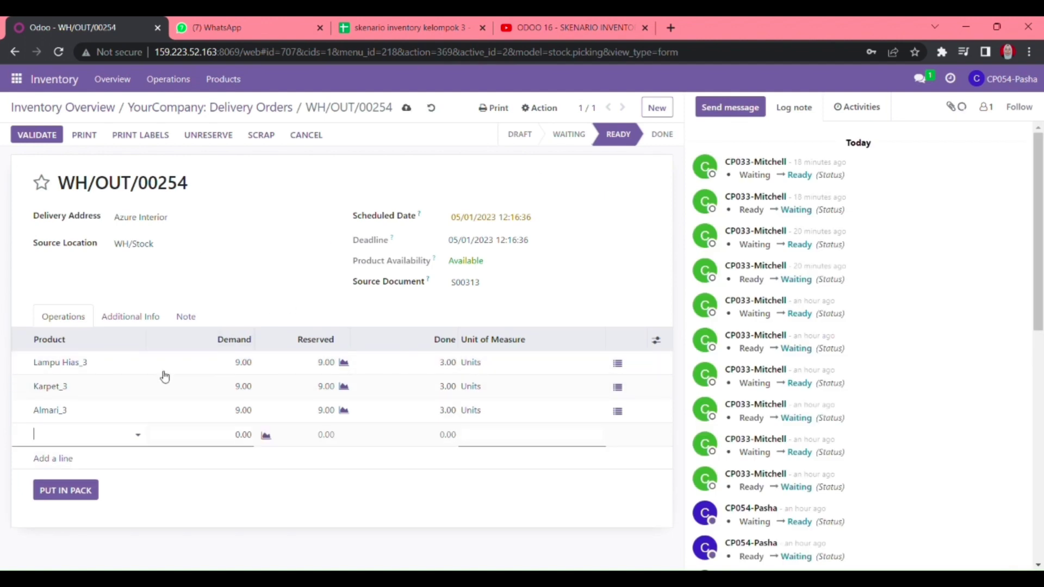
click(273, 540)
- Keep carrier Medan - Bali, save the delivery, and return to the delivery orders list
click(142, 316)
click(215, 386)
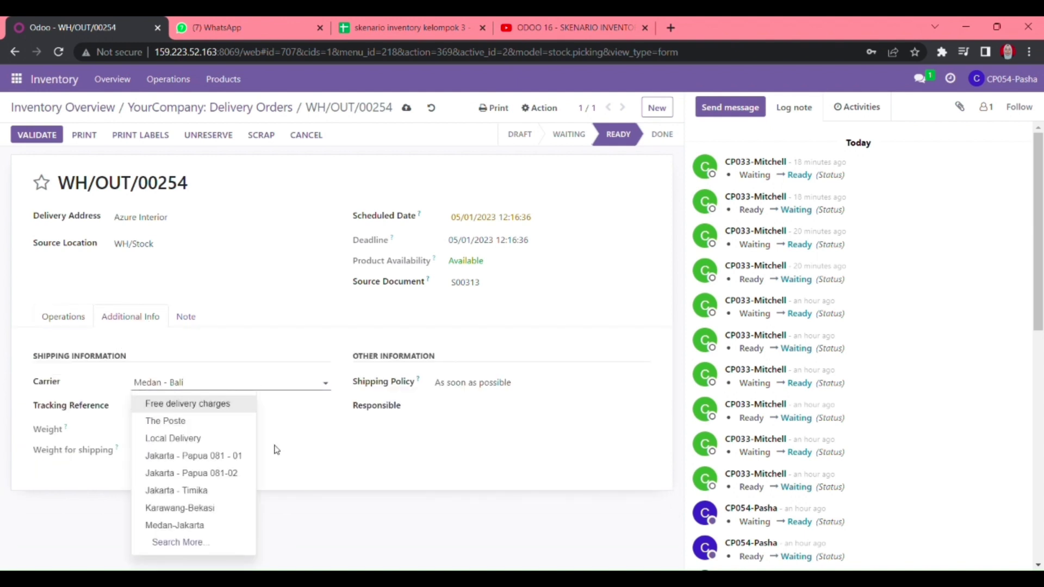
click(344, 520)
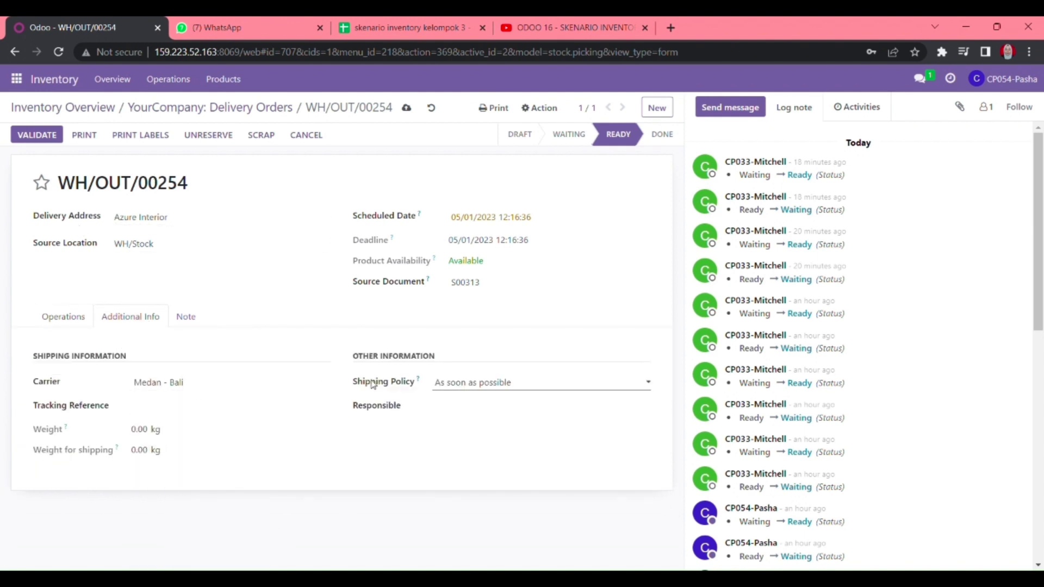
click(407, 108)
click(166, 109)
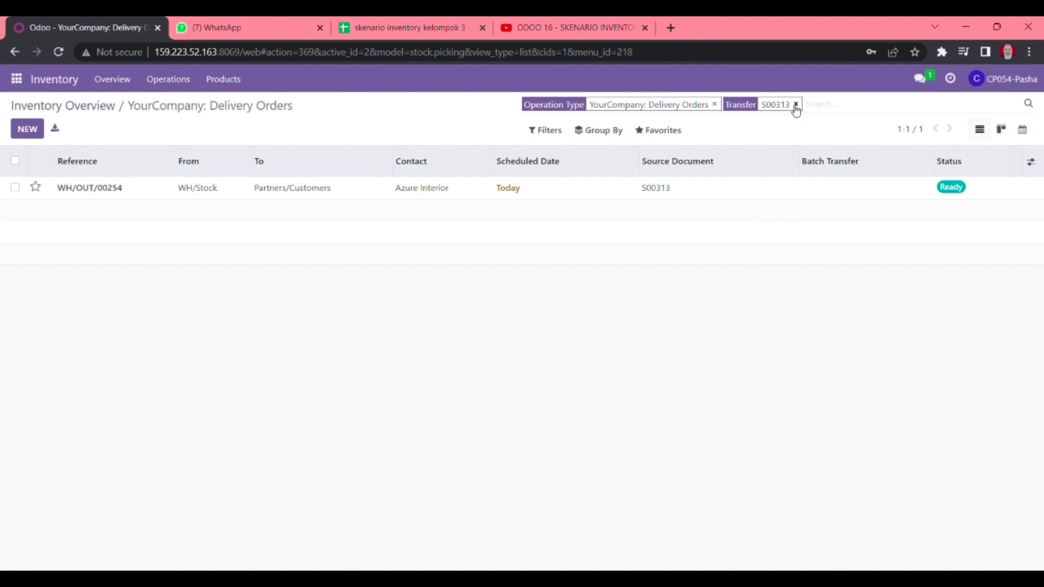
- Search the transfers for S00314 and open delivery order WH/OUT/00260
click(795, 104)
text(S00314)
key(Return)
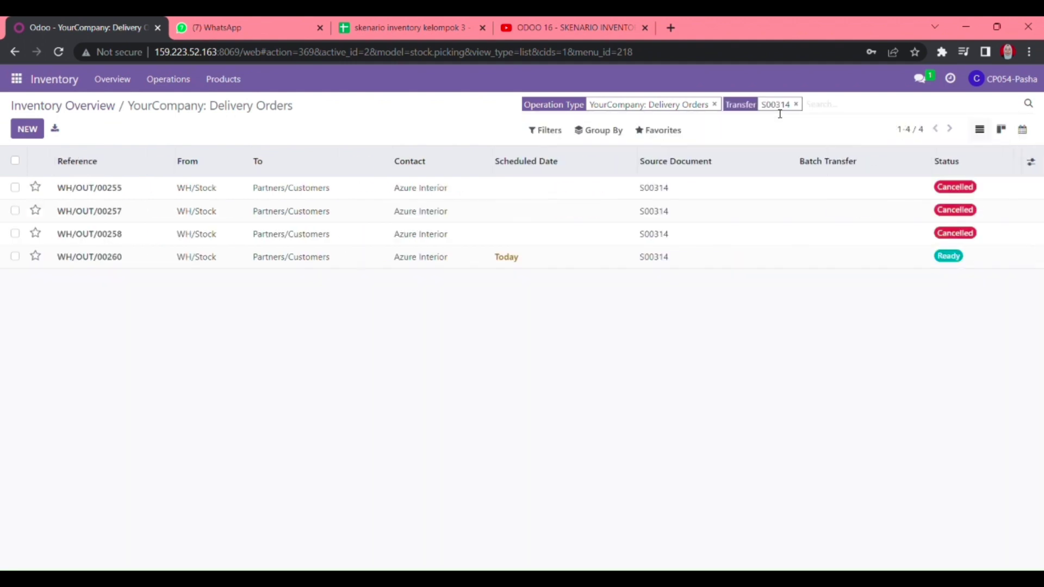
click(630, 254)
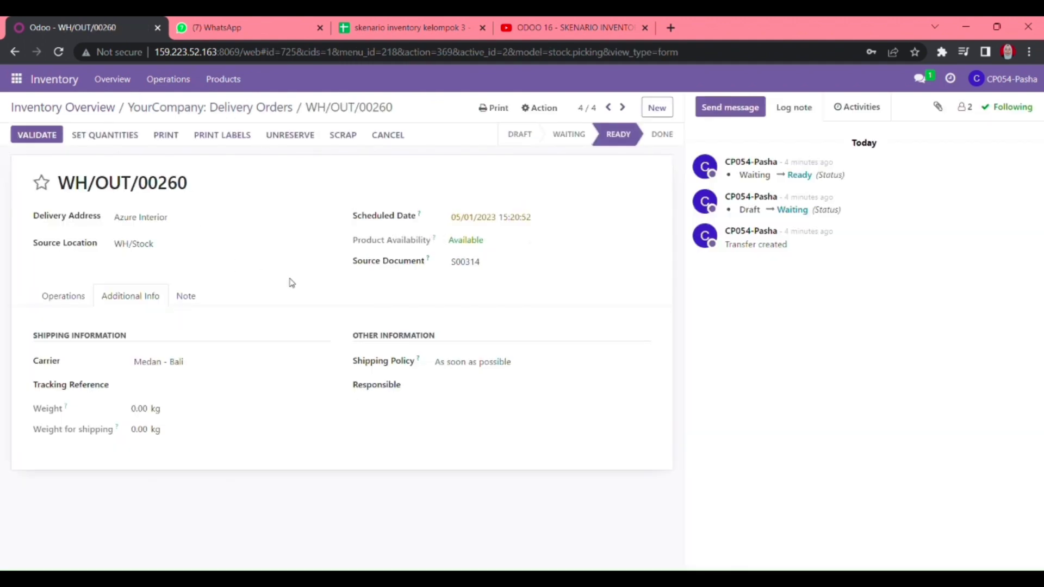
- Set done quantity 3 for Karpet_3, Meja_3 and Sofa_3
click(73, 297)
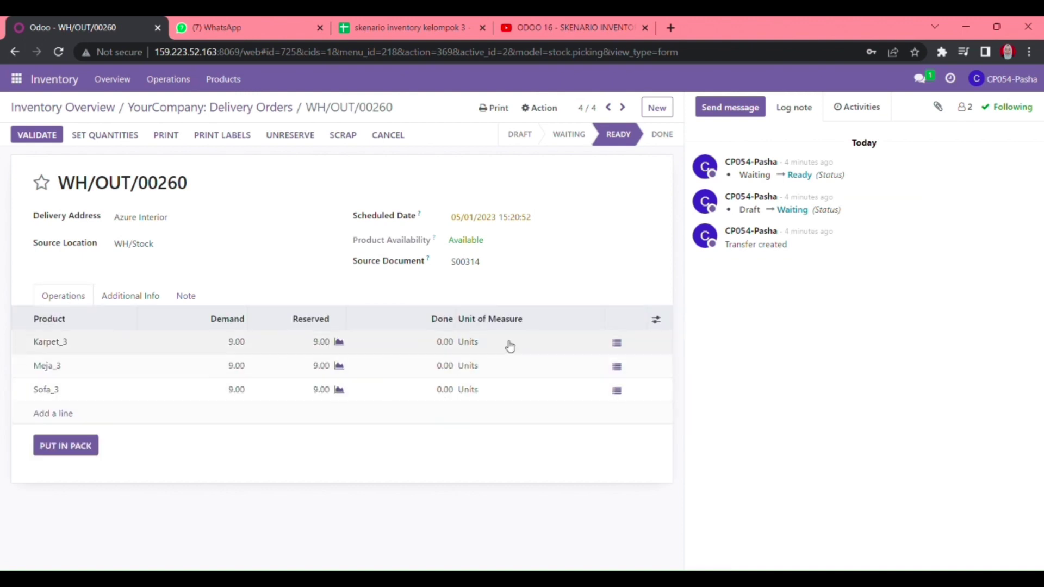
click(446, 342)
text(3)
key(Return)
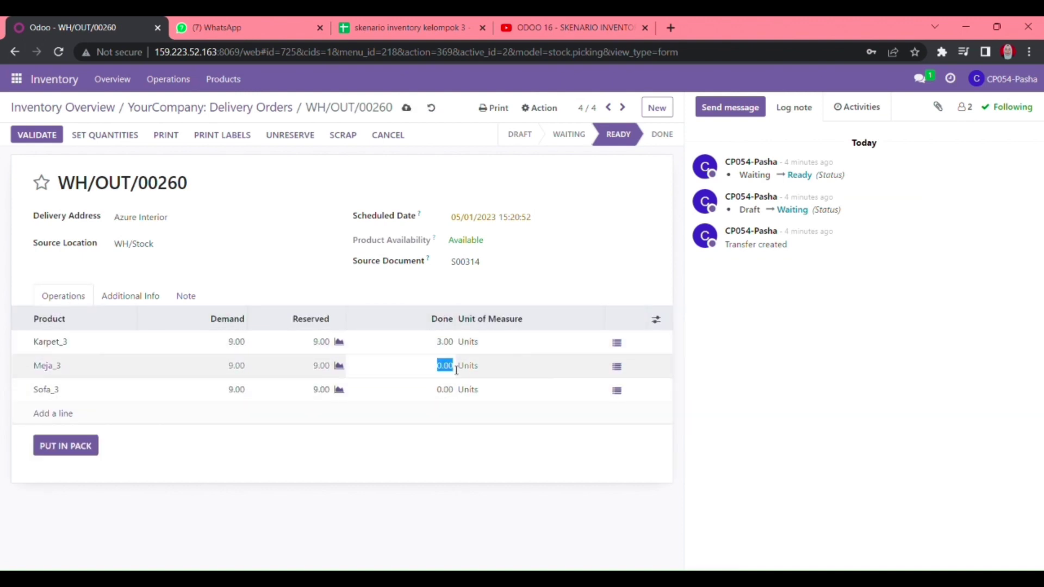
text(3)
key(Return)
text(3)
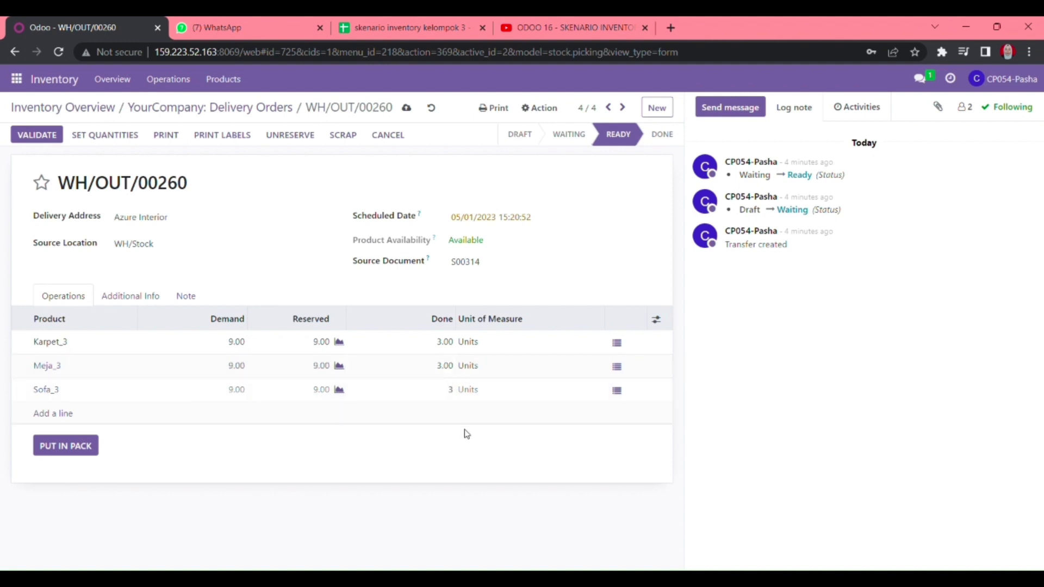
click(467, 434)
- Leave carrier Medan - Bali unchanged, save the order, and return to the delivery list
click(126, 298)
click(197, 362)
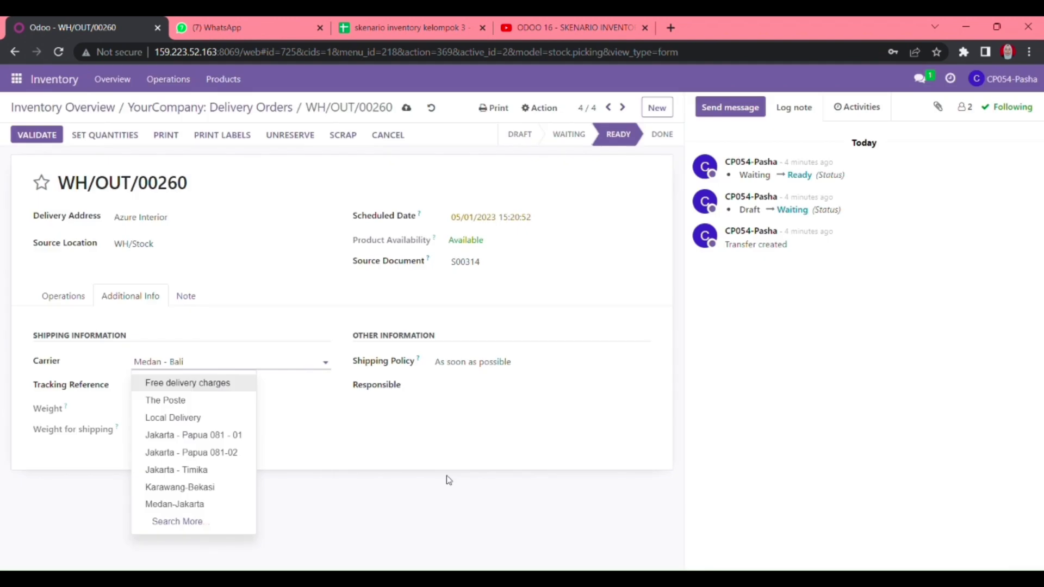
click(363, 481)
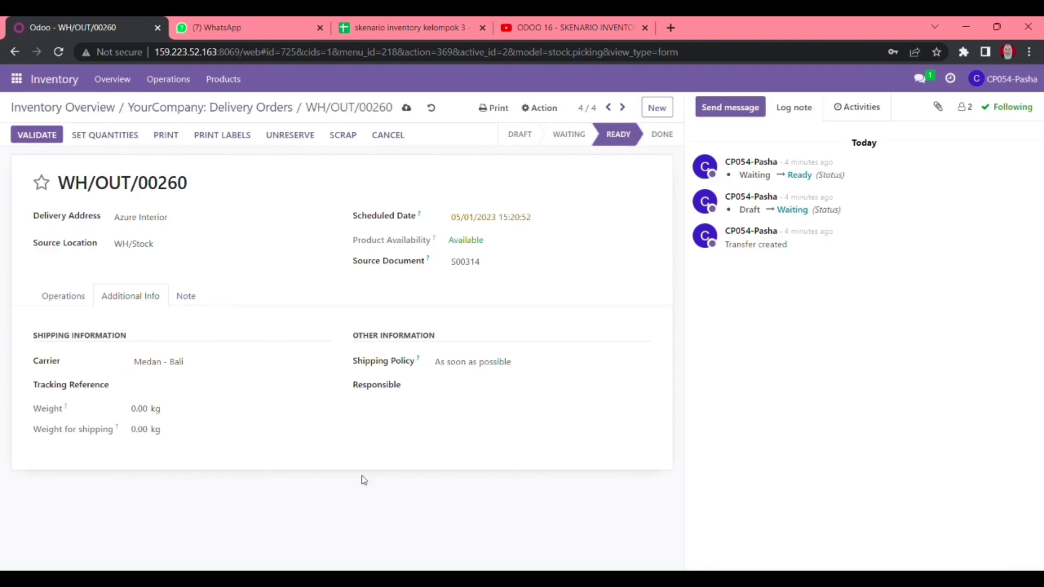
click(407, 108)
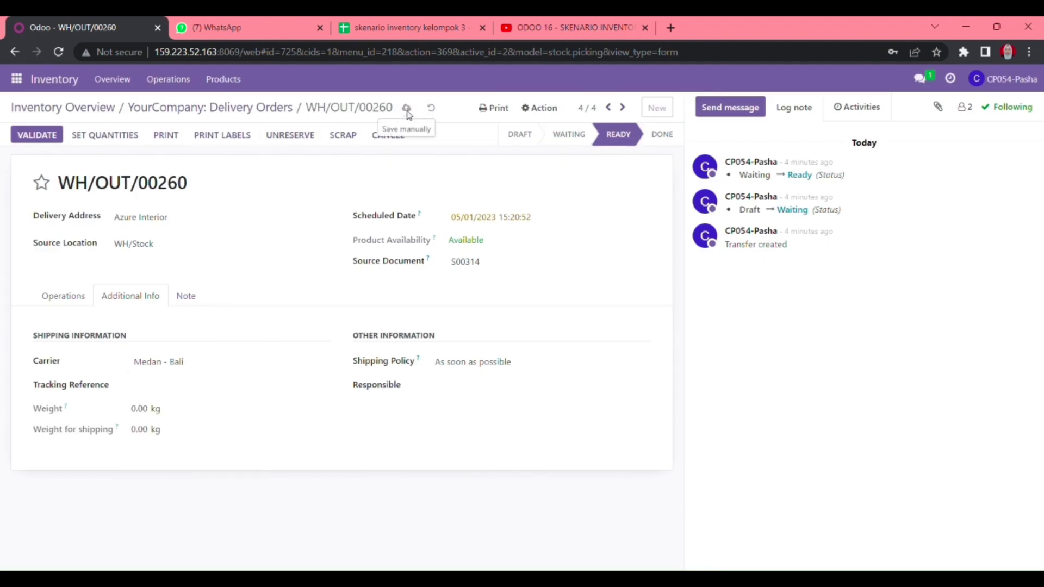
click(252, 107)
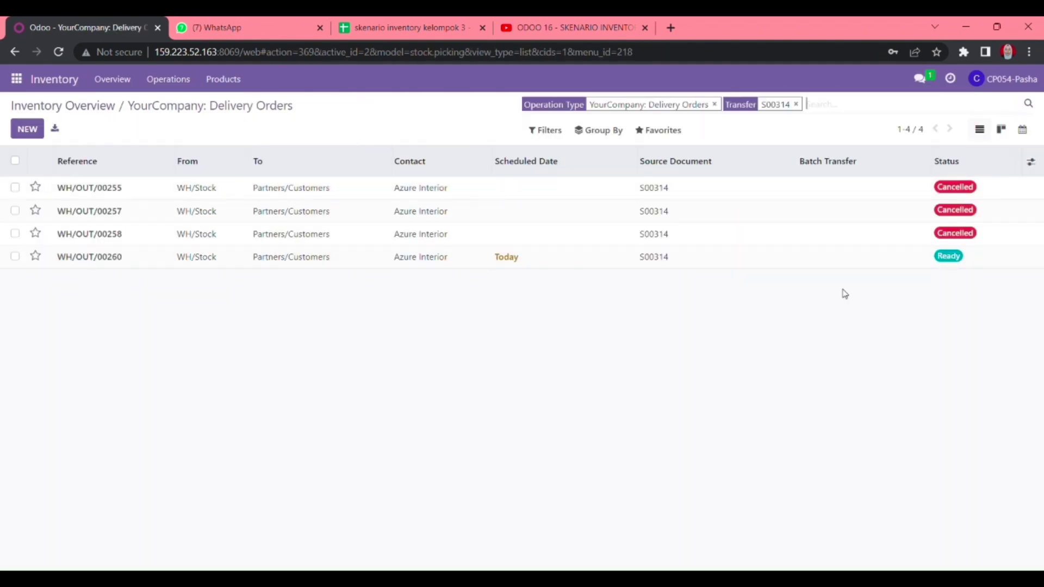
- Search the transfers for S00315 and open delivery order WH/OUT/00259
click(796, 105)
text(S0031)
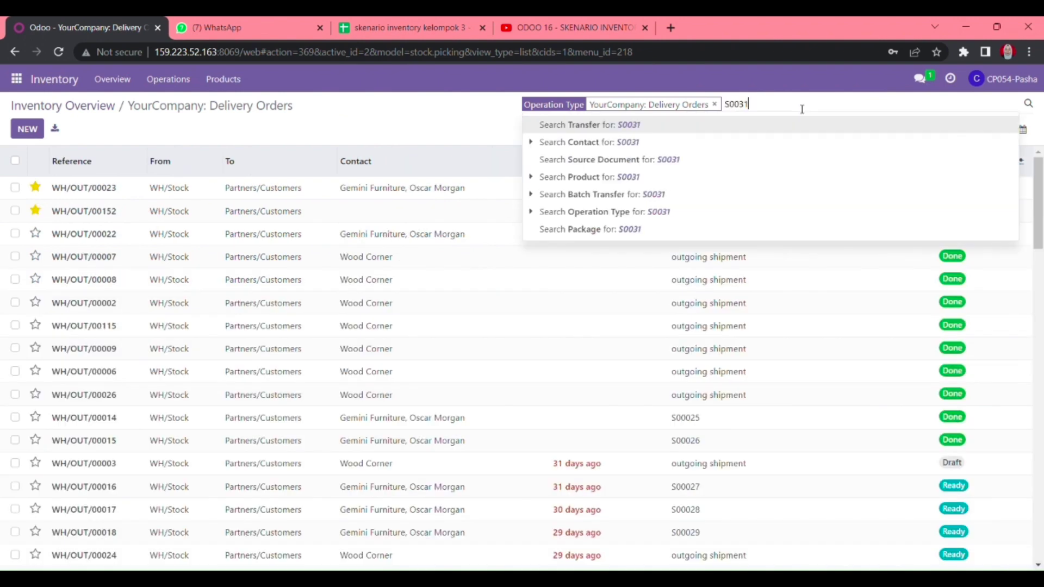
text(5)
key(Return)
click(567, 213)
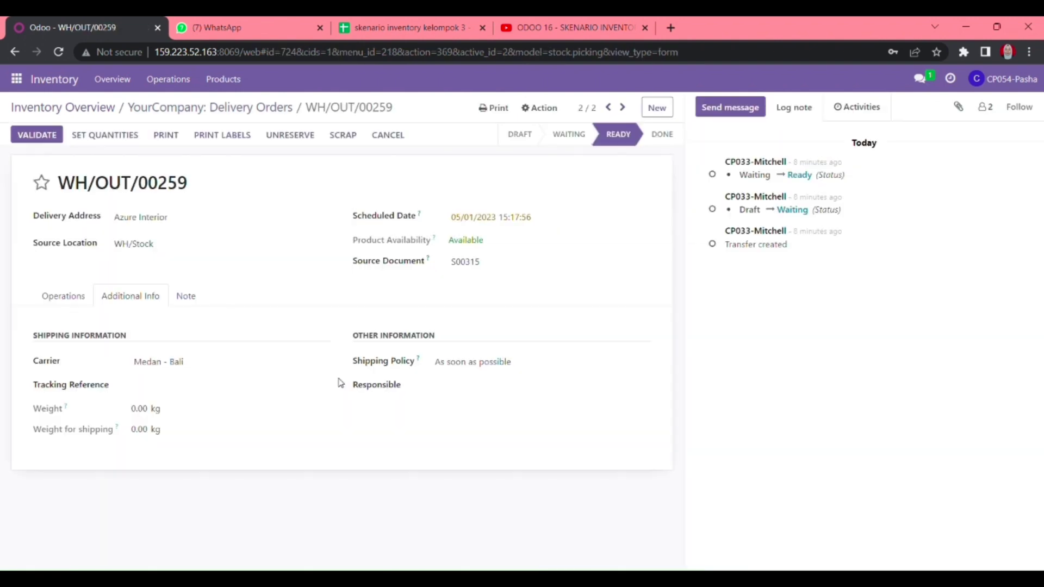
- Enter done quantity 3 for Lampu Hias_3, Karpet_3 and Almari_3
click(63, 295)
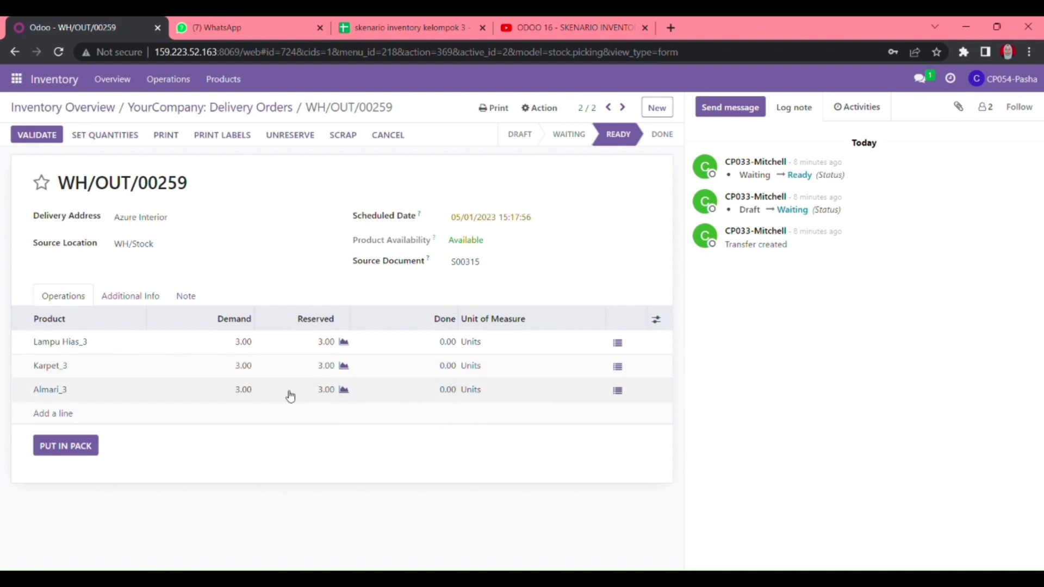
click(448, 341)
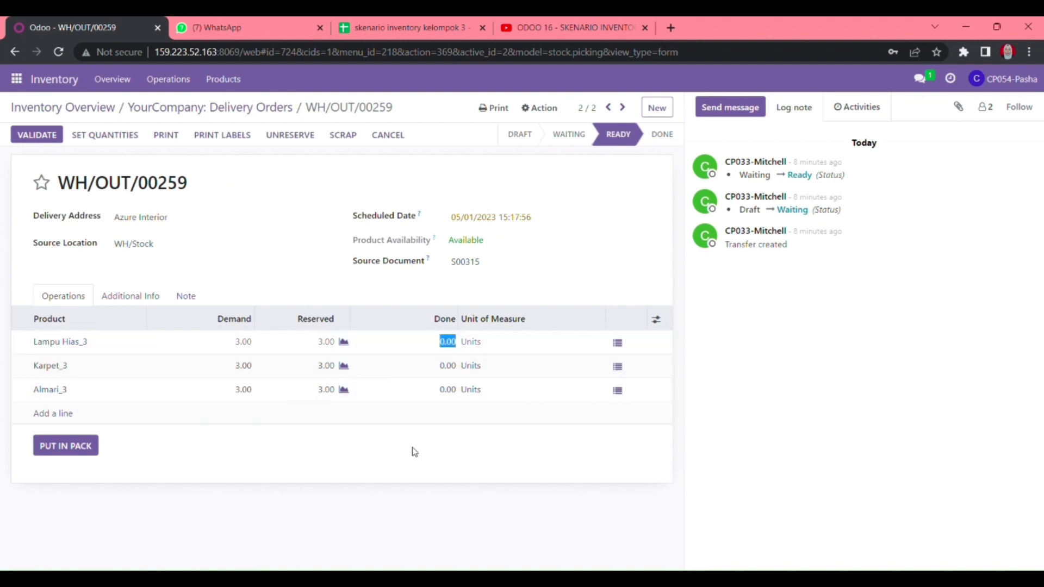
text(3)
key(Return)
text(3)
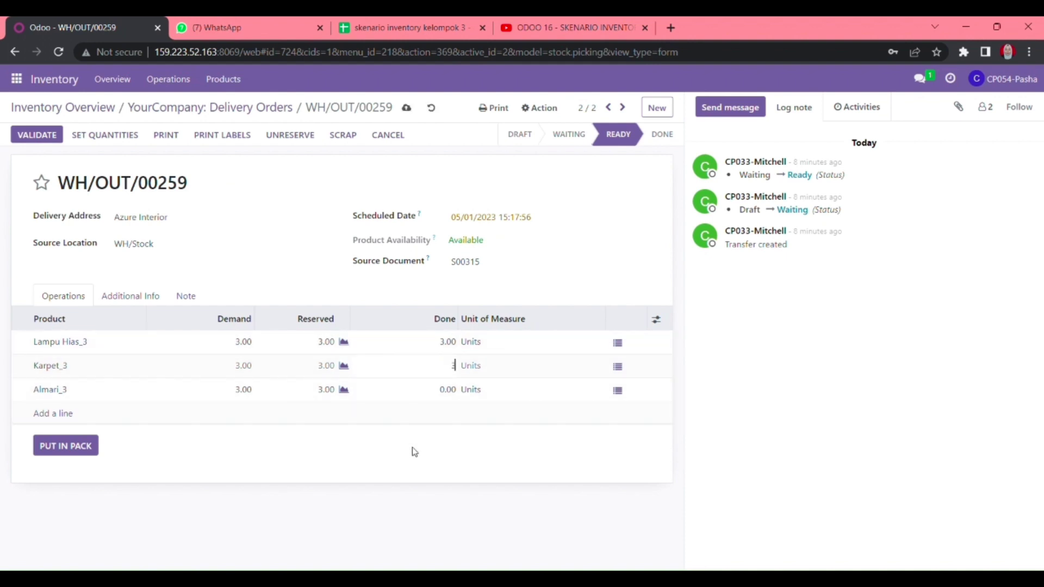
key(Return)
text(3)
key(Return)
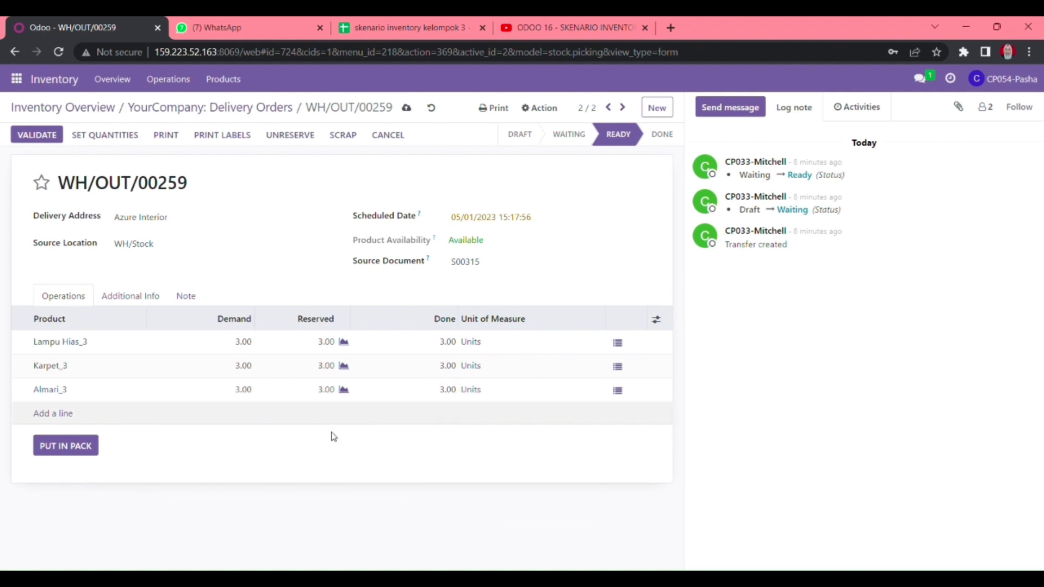
- Reset the done quantities of all three product lines back to 0
click(131, 296)
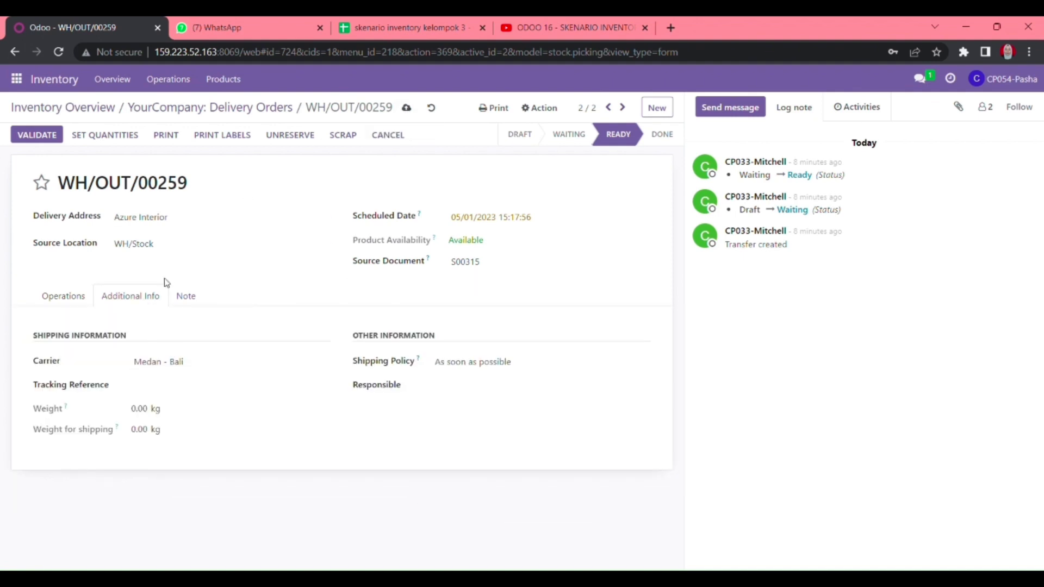
click(60, 300)
click(447, 343)
text(0)
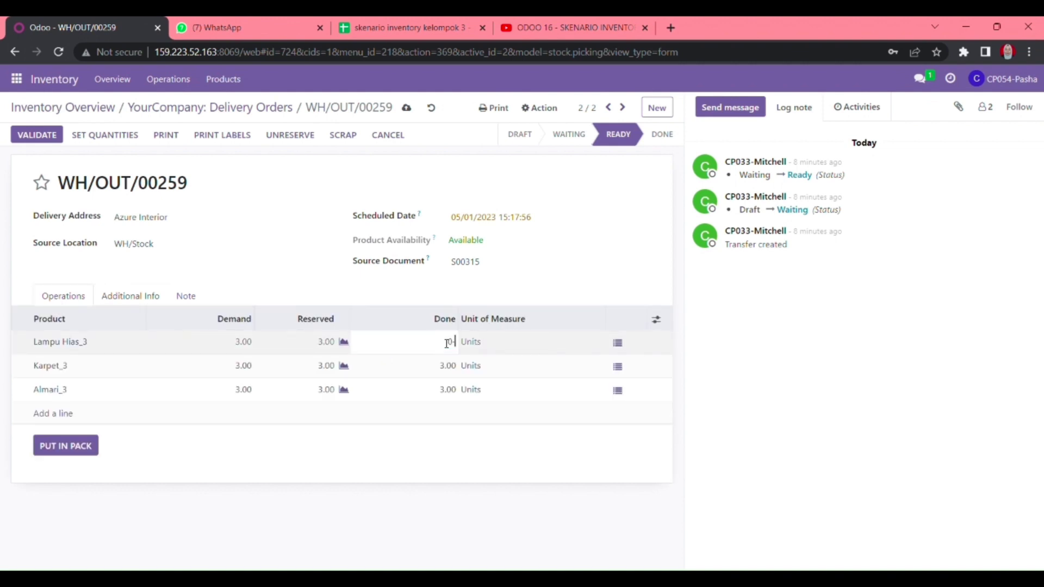
key(Return)
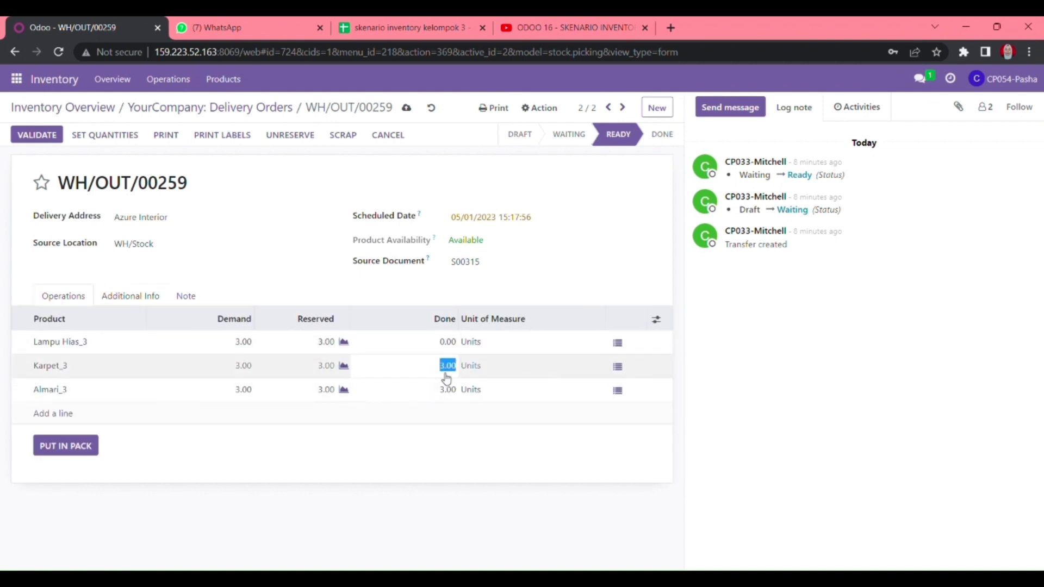
text(0)
key(Return)
text(0)
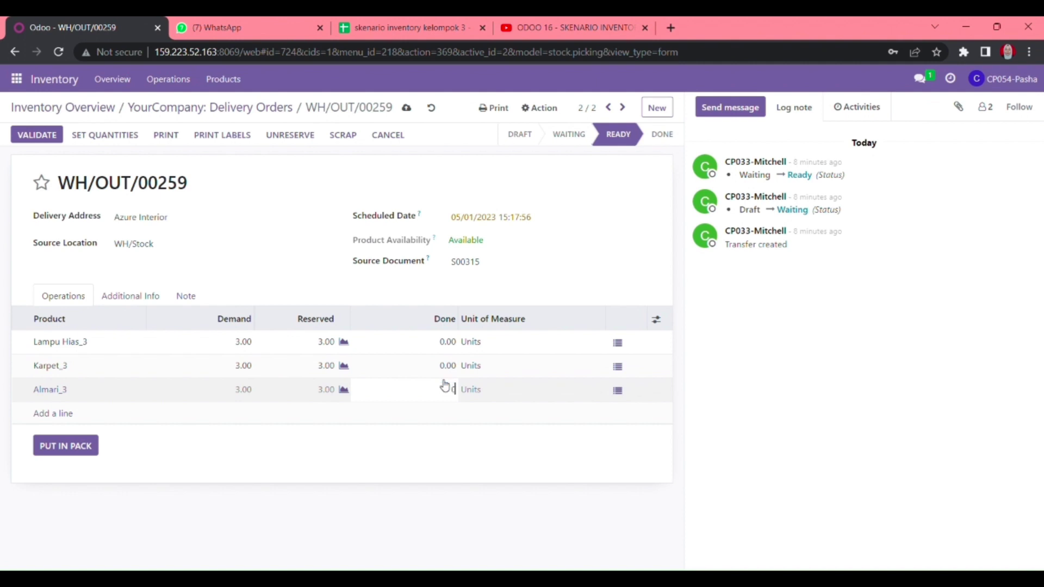
click(423, 420)
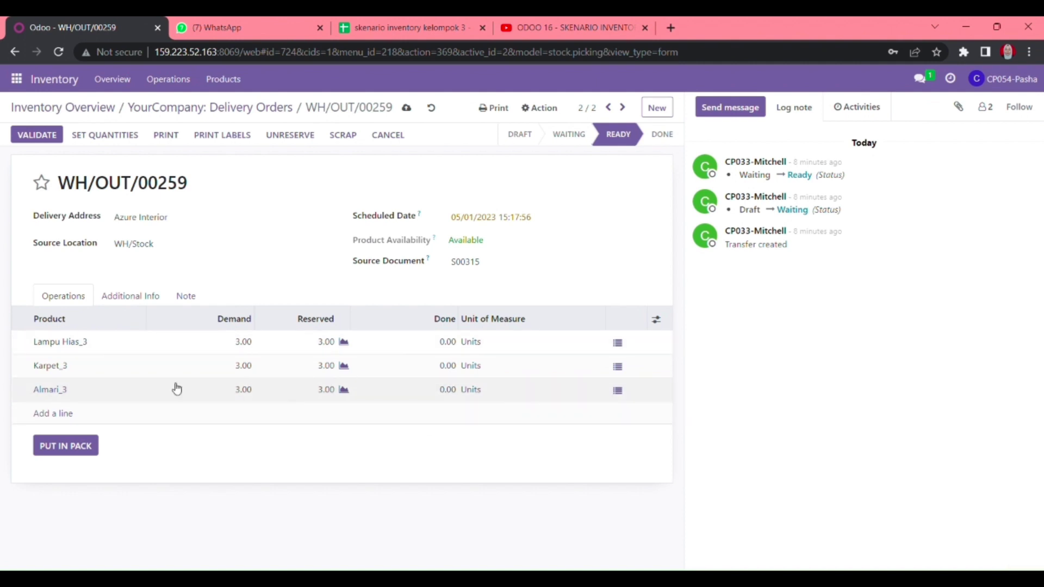
- Fill done quantities with Set Quantities, set Almari_3 to 3, save, and return to the list
click(122, 138)
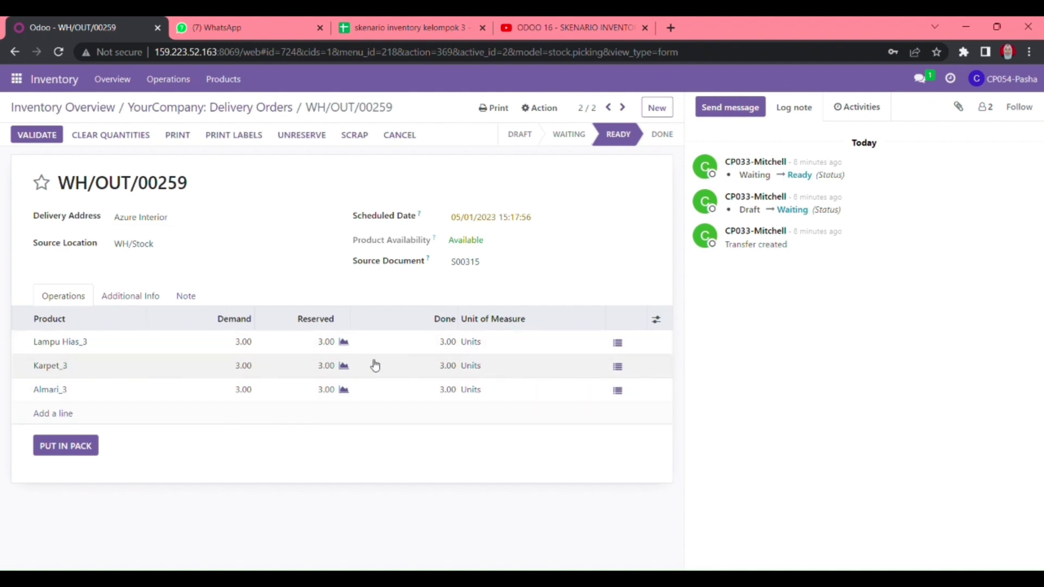
click(443, 386)
text(3)
key(Return)
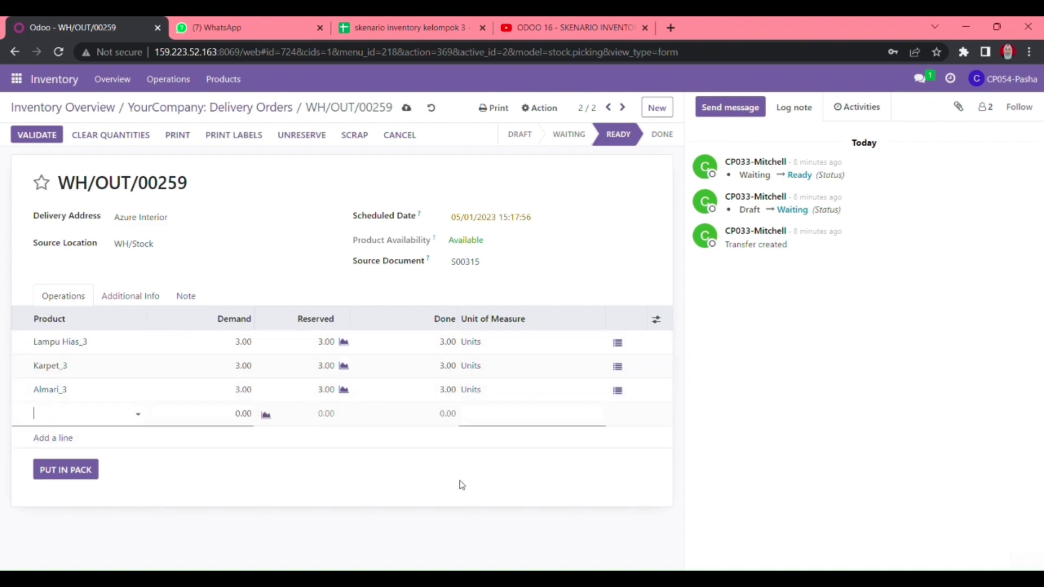
click(462, 485)
click(408, 107)
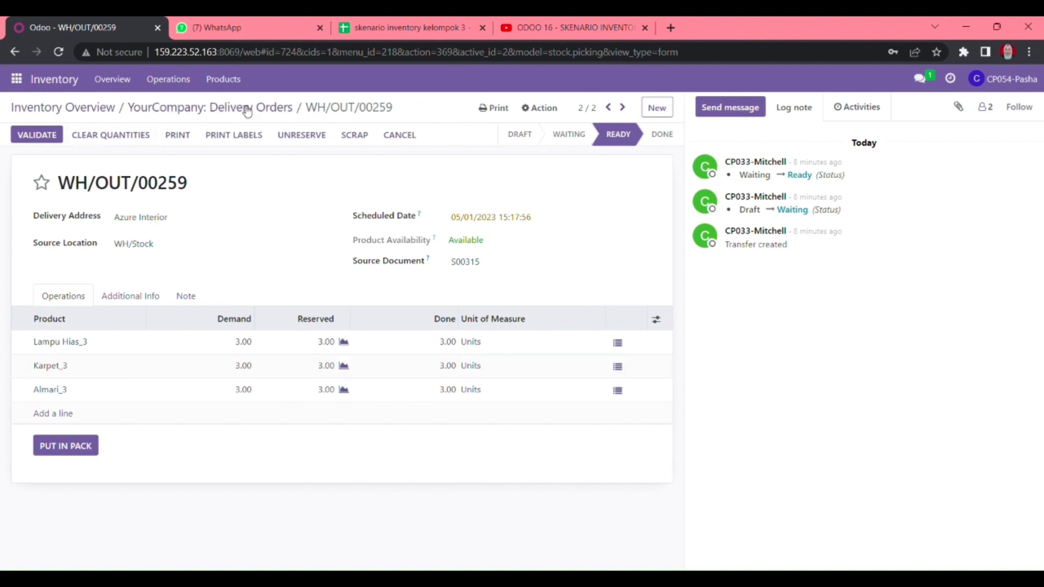
drag(306, 108, 430, 110)
key(ctrl+c)
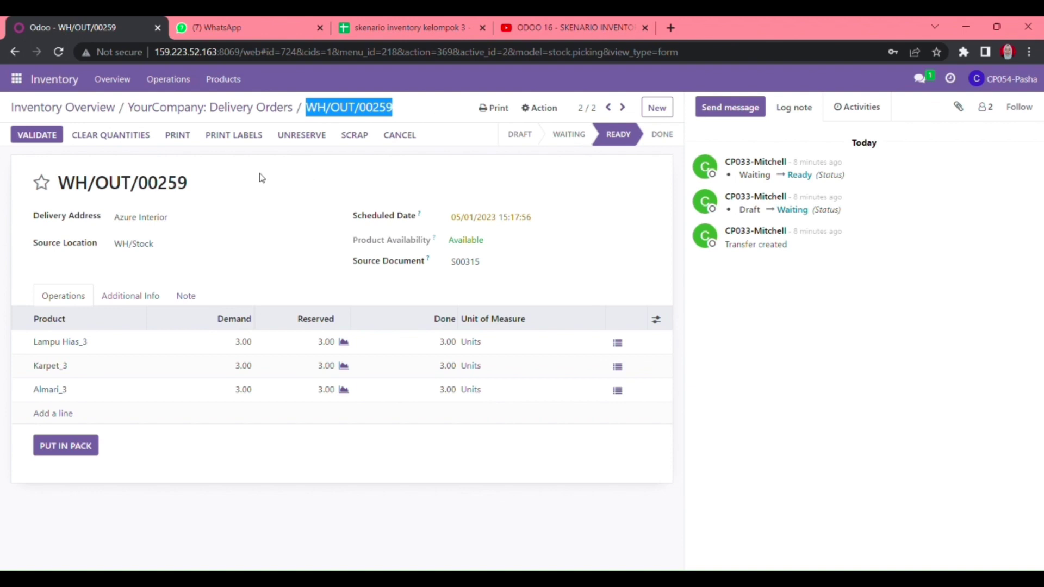
click(259, 176)
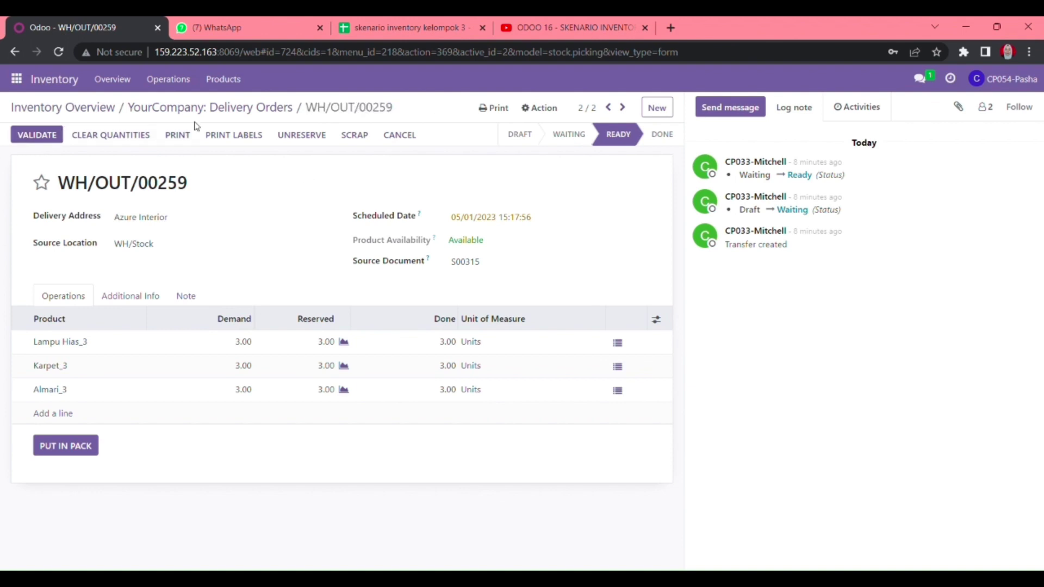
click(226, 108)
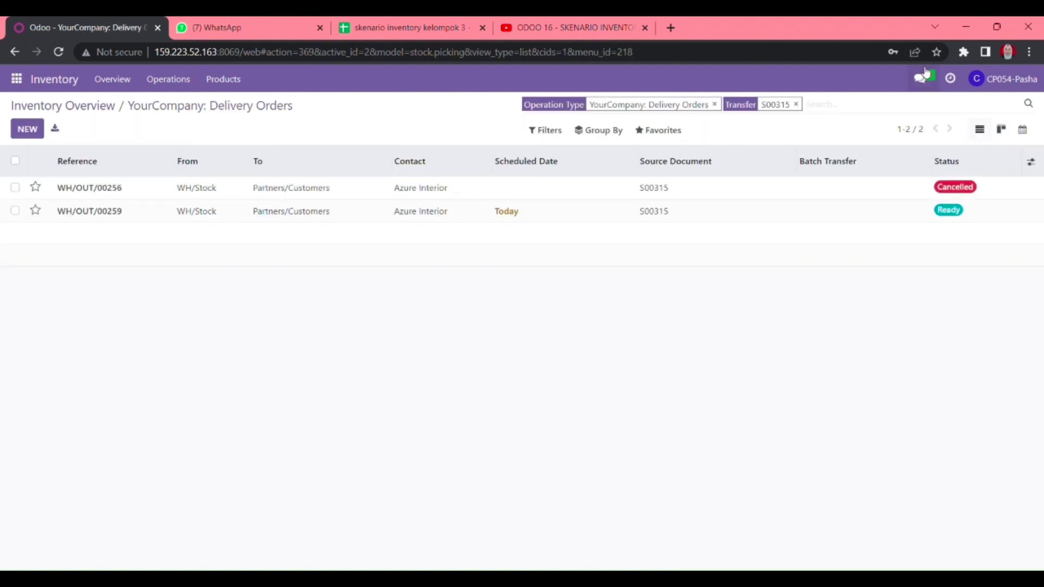
- Send the supervisor a chat asking to validate WH/OUT/00253, 00254, 00260 and 00259
click(920, 79)
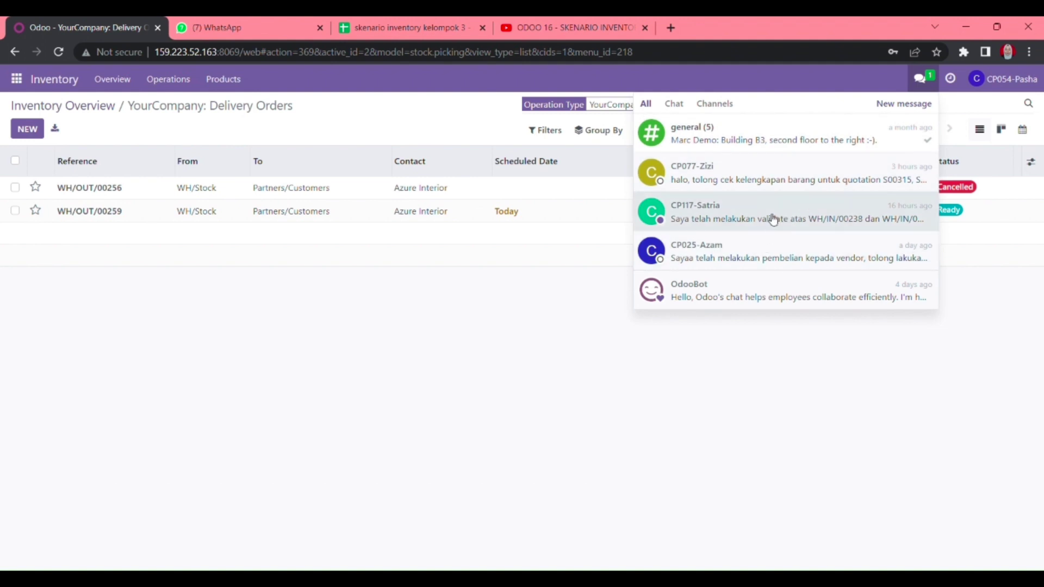
click(772, 217)
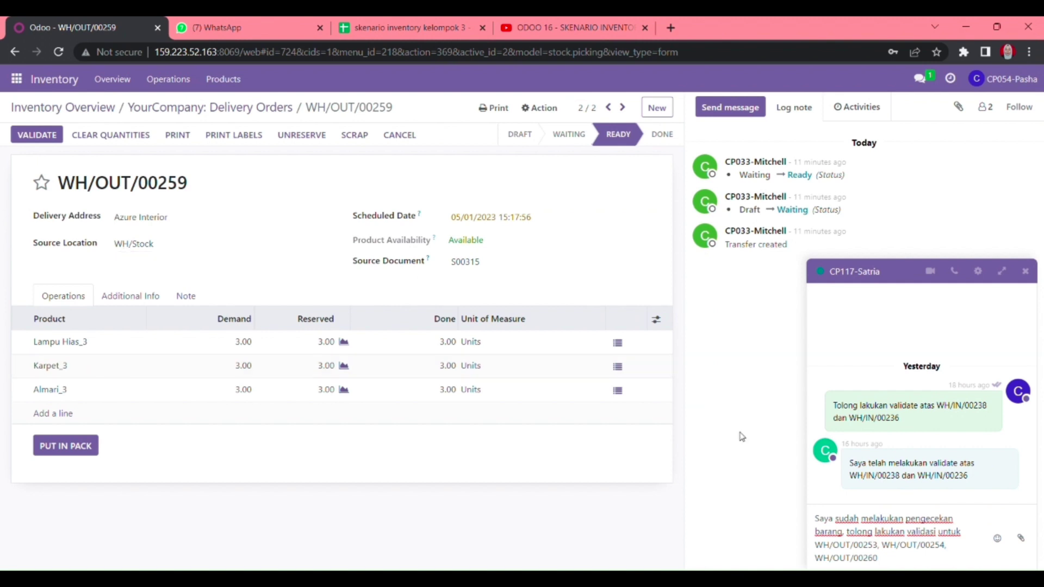
click(888, 561)
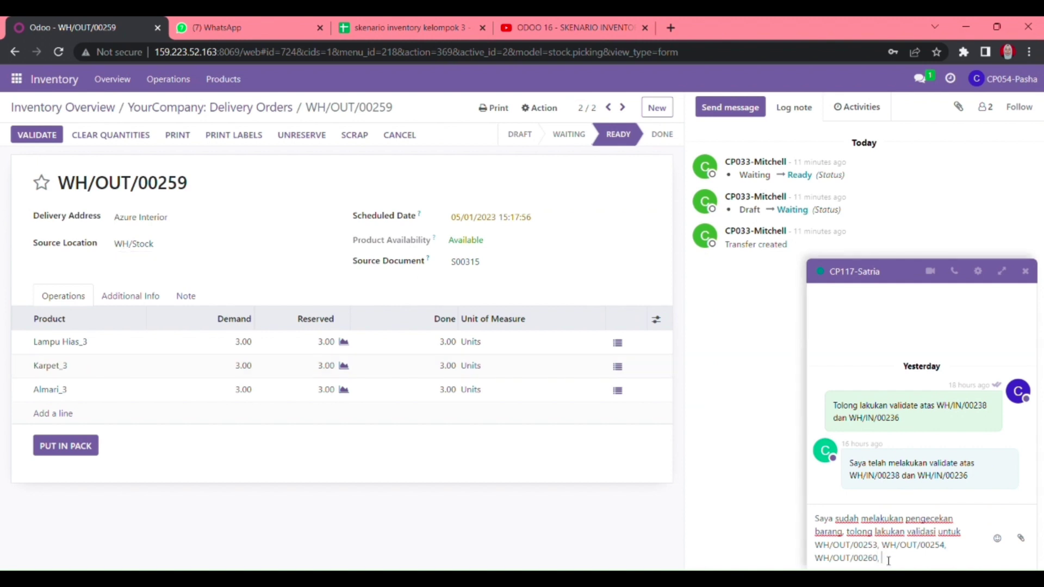
key(ctrl+v)
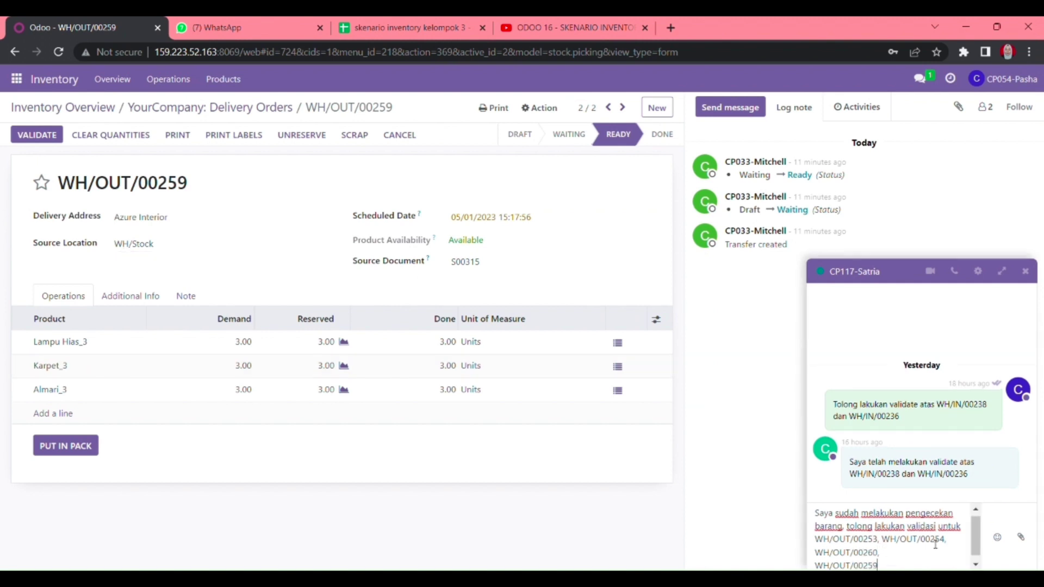
key(Return)
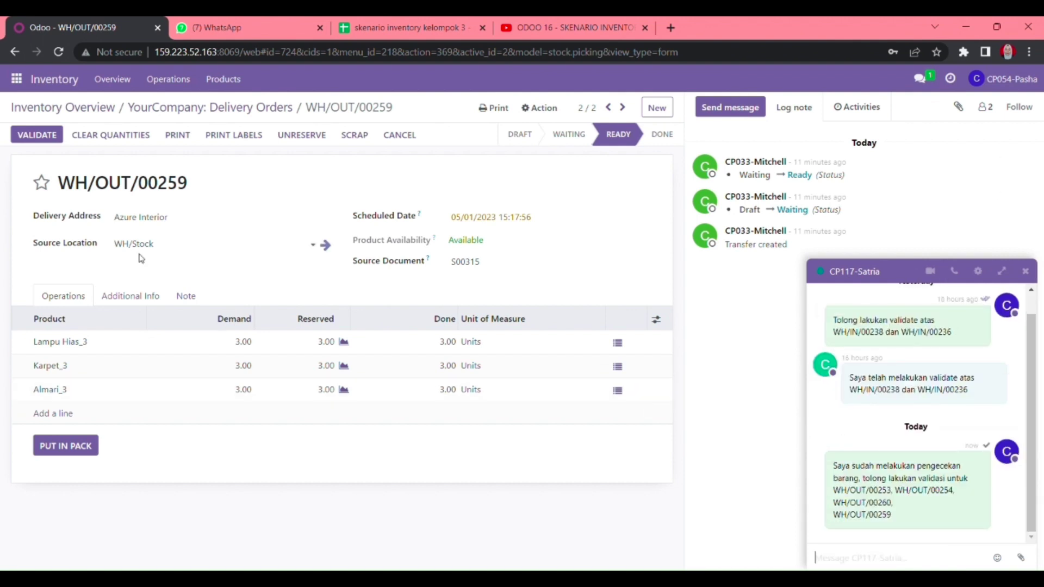
- View the supervisor conversation in the Discuss app
click(16, 79)
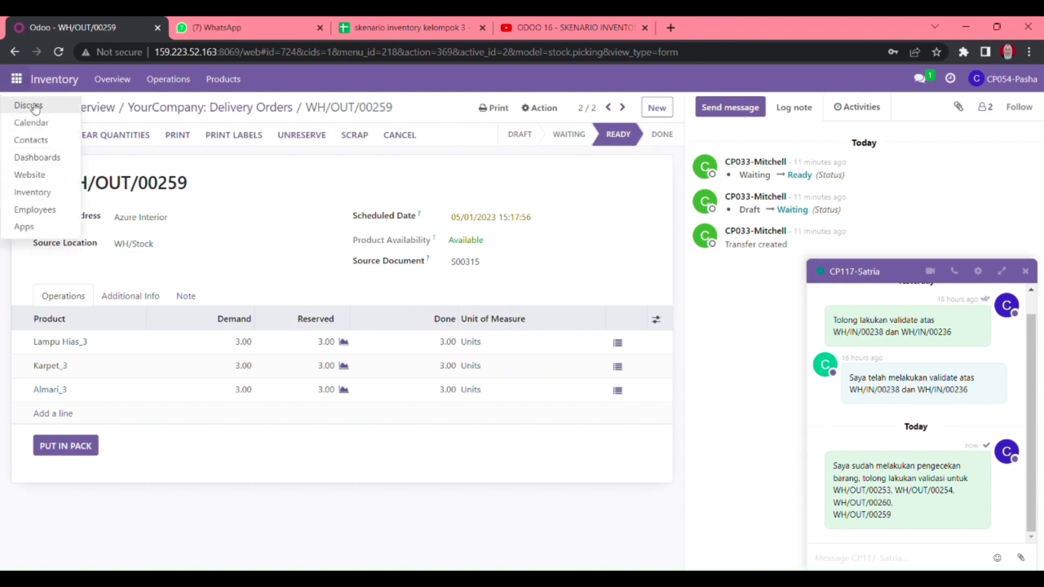
click(26, 103)
click(97, 288)
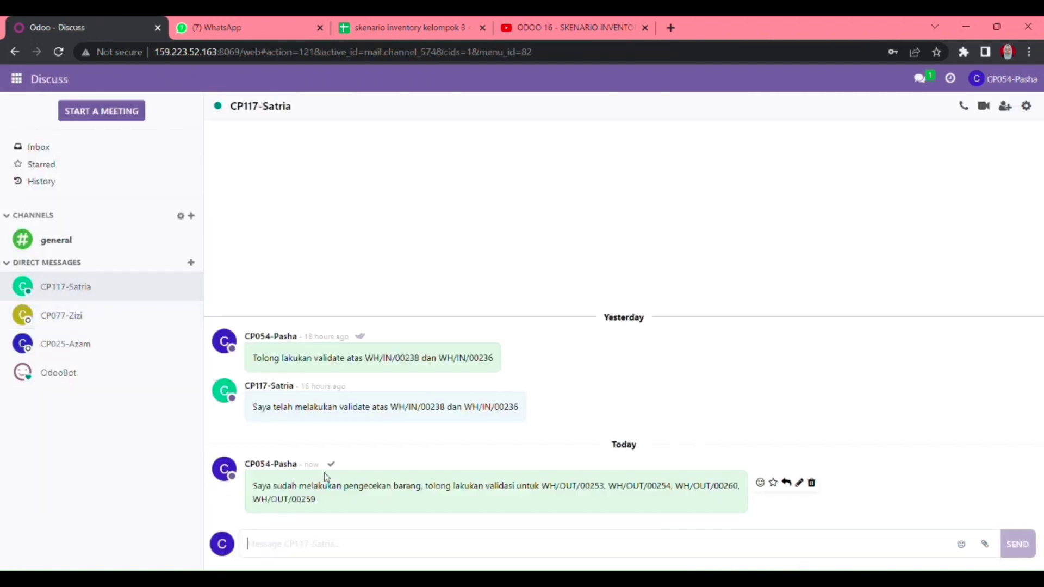
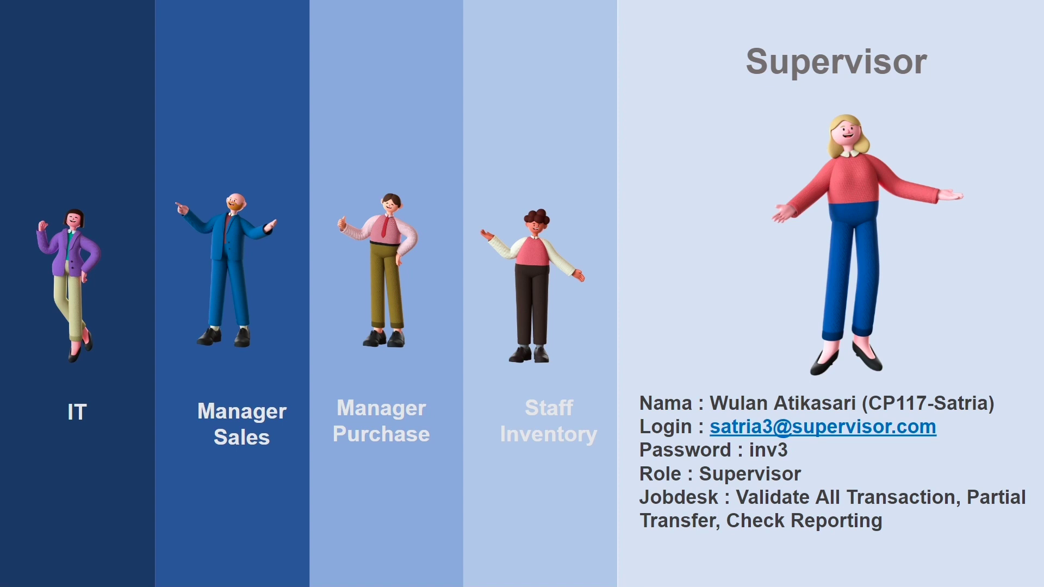
- Exit the slideshow, bring up the WH/OUT AZURE INTERIOR slide, then go to Odoo Discuss
key(Escape)
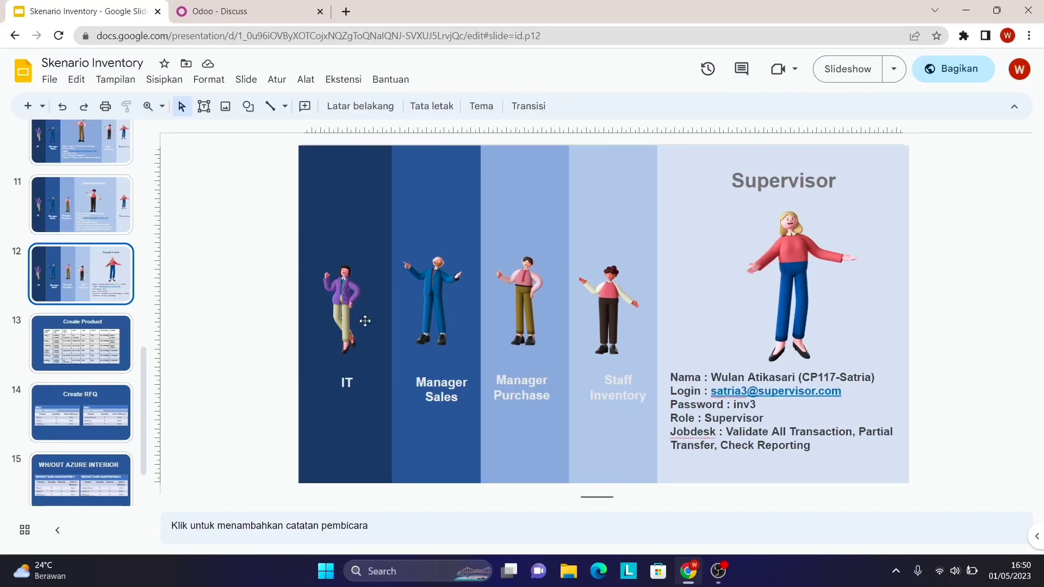
click(115, 471)
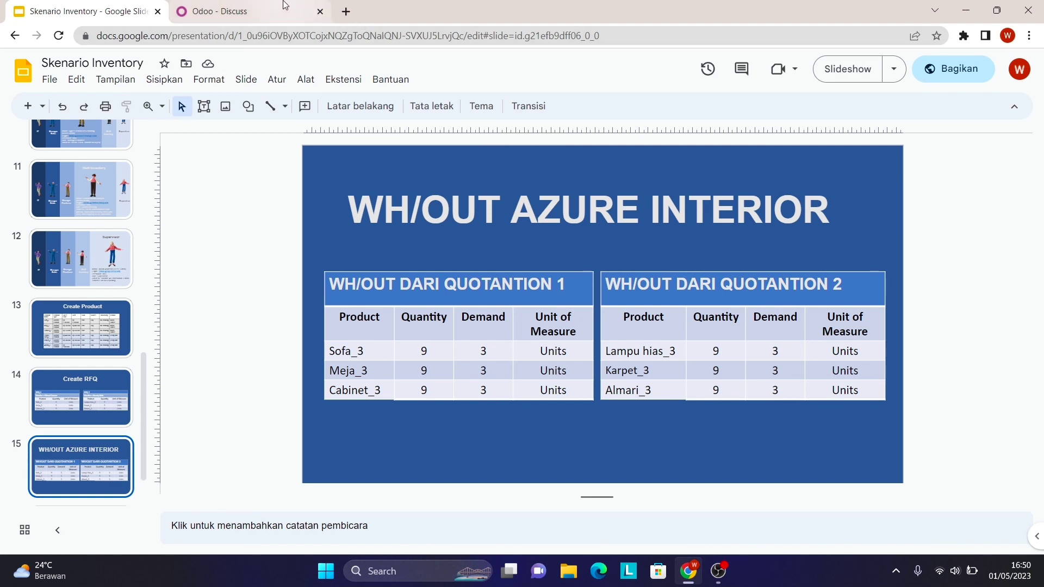
click(245, 11)
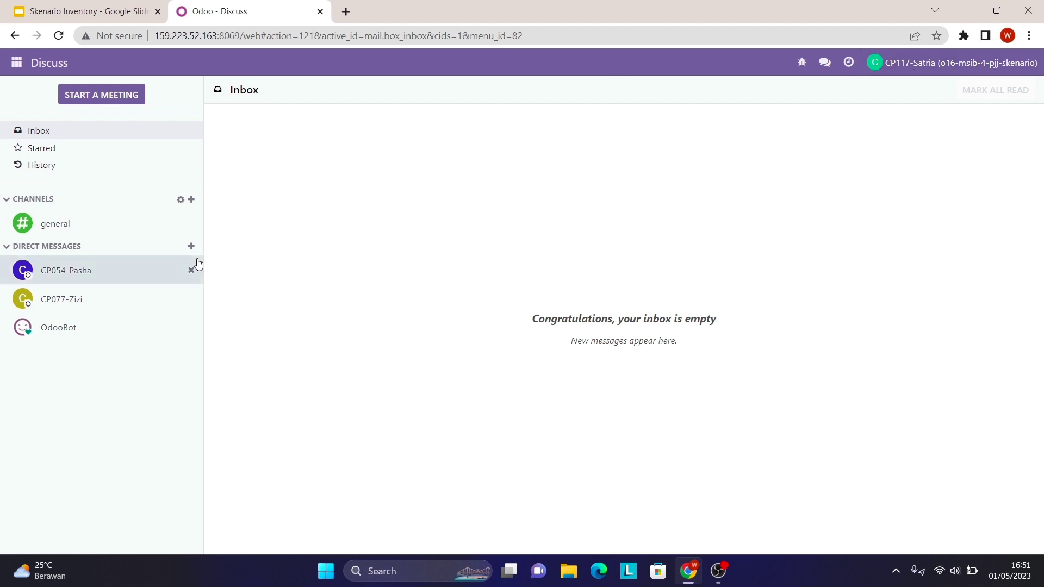
- Read the colleague's chat listing WH/OUT/00253, 00254, 00260 and 00259, then open Inventory
click(130, 273)
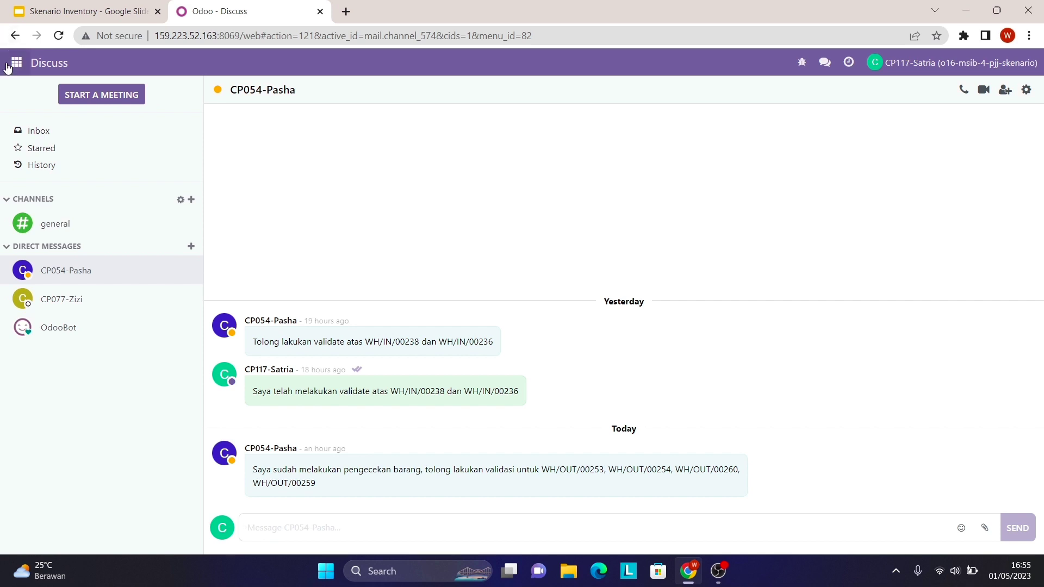
click(17, 62)
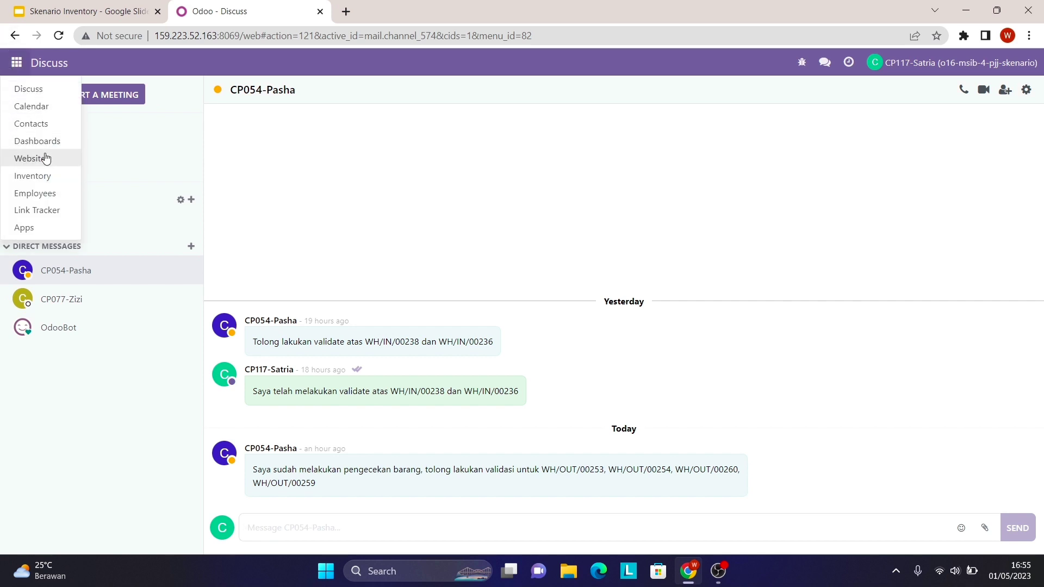
click(38, 176)
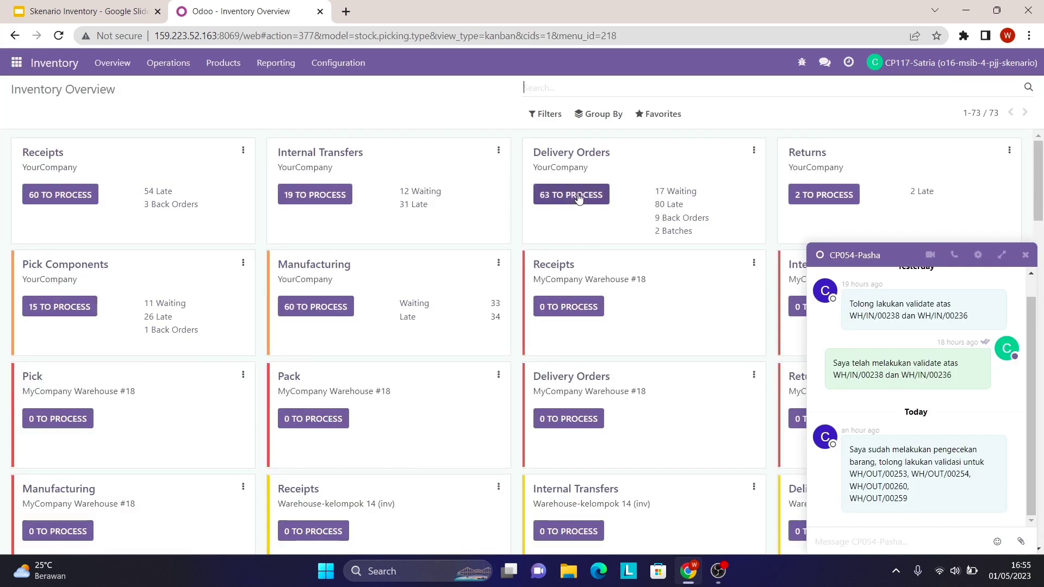
- List all delivery orders and search for WH/OUT/00253 copied from the chat
click(572, 195)
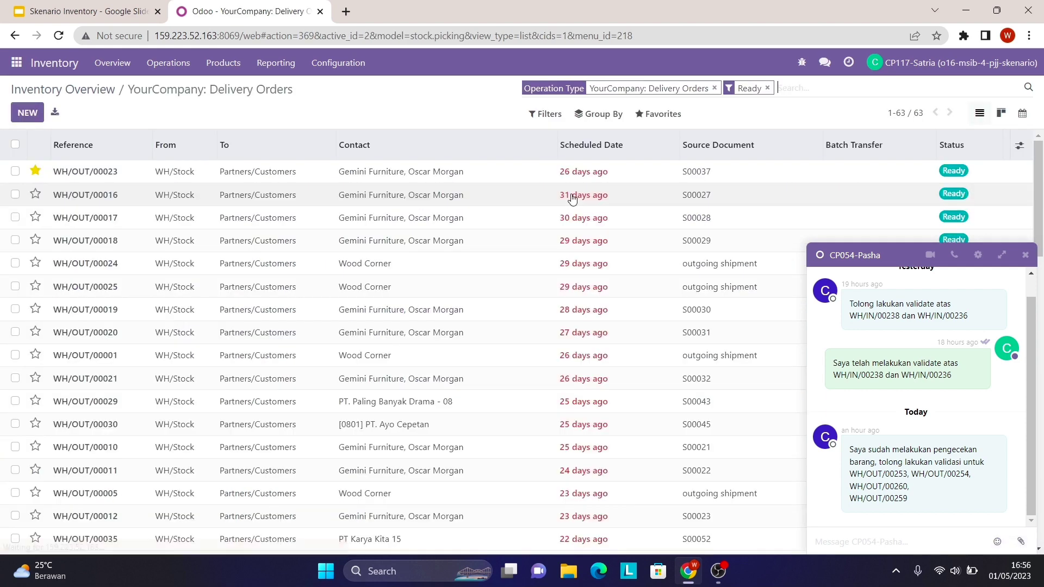
click(767, 87)
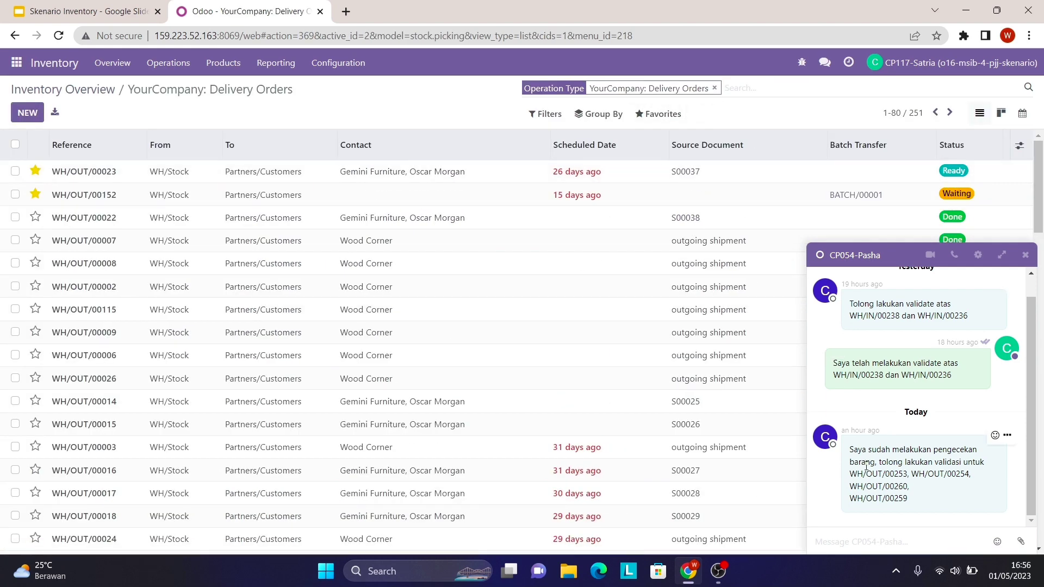
drag(850, 475, 907, 475)
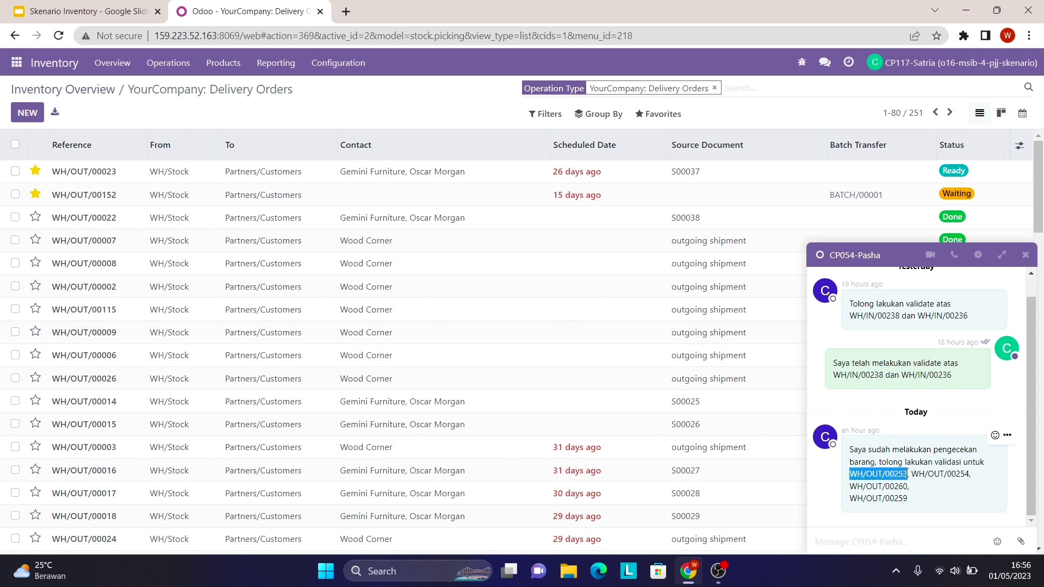
right_click(904, 476)
click(867, 375)
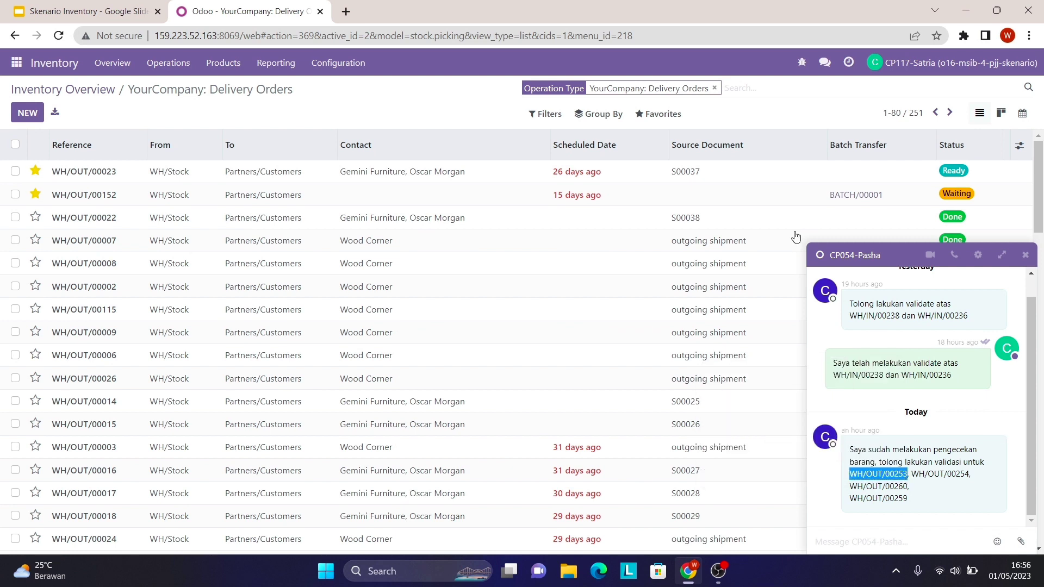
click(741, 88)
right_click(741, 89)
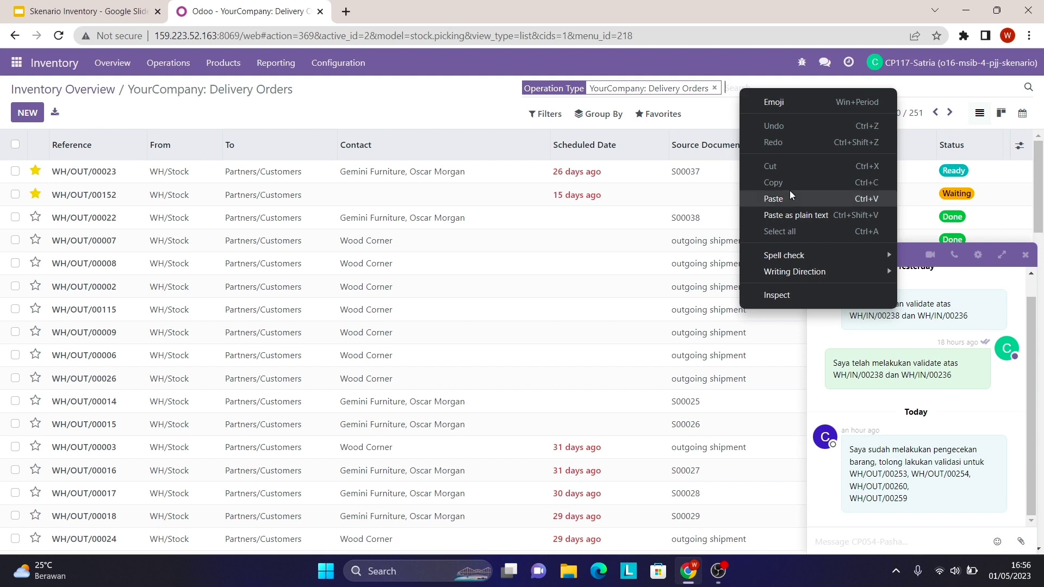
click(790, 191)
key(Return)
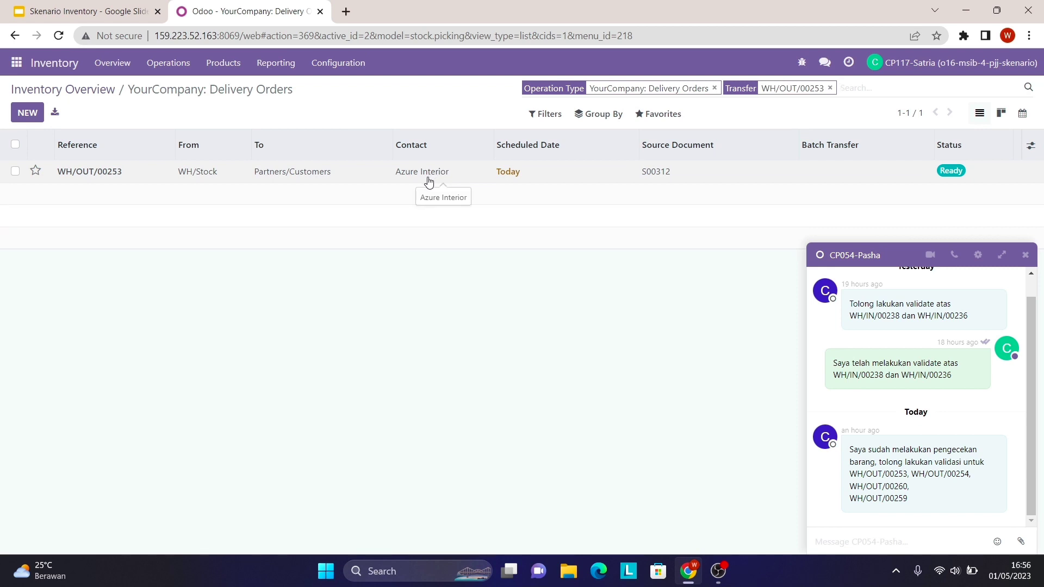
- Open WH/OUT/00253 and validate it, creating a backorder for the remainder
click(477, 179)
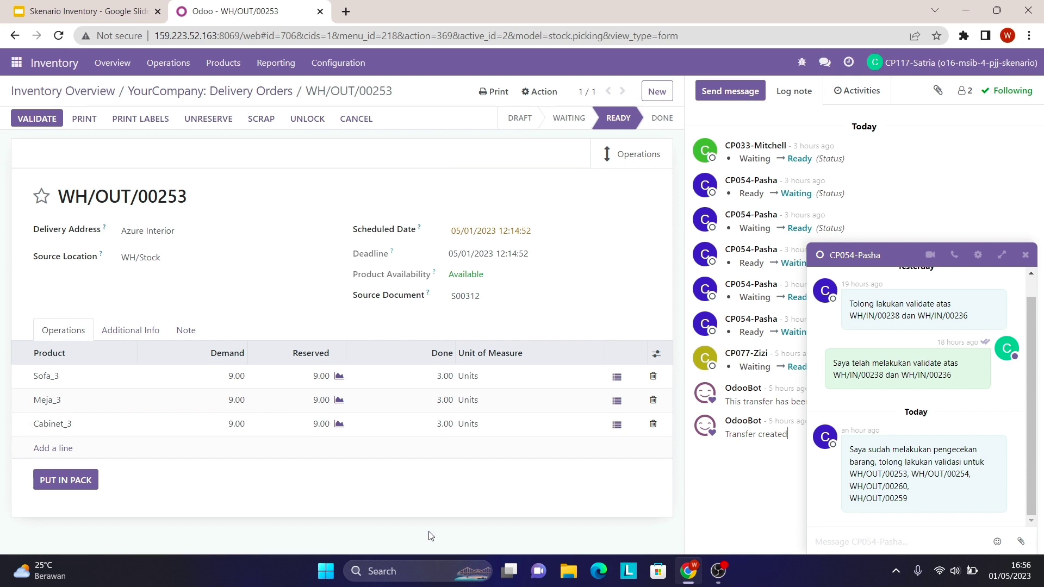
click(55, 122)
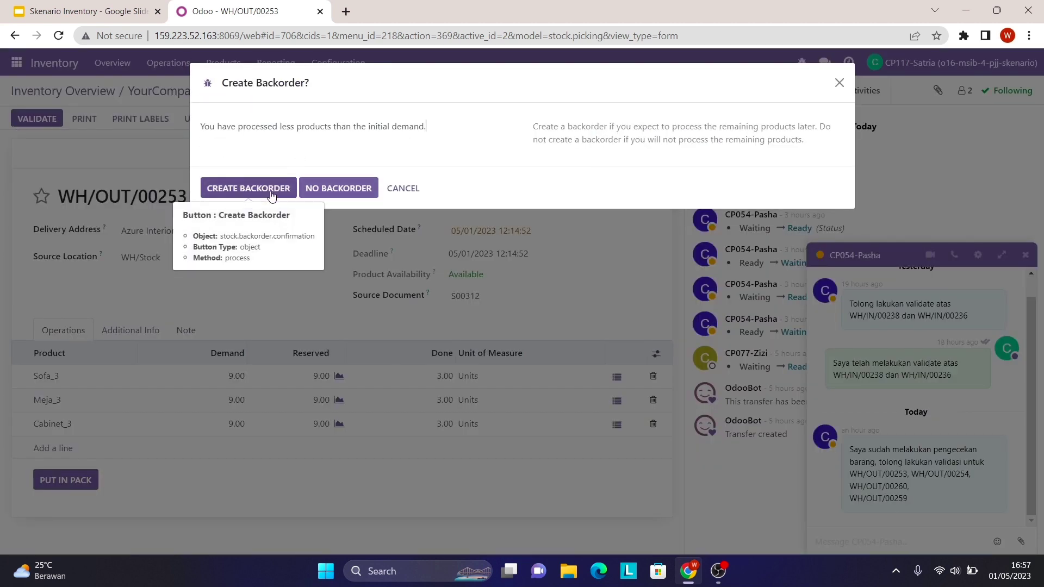
click(272, 191)
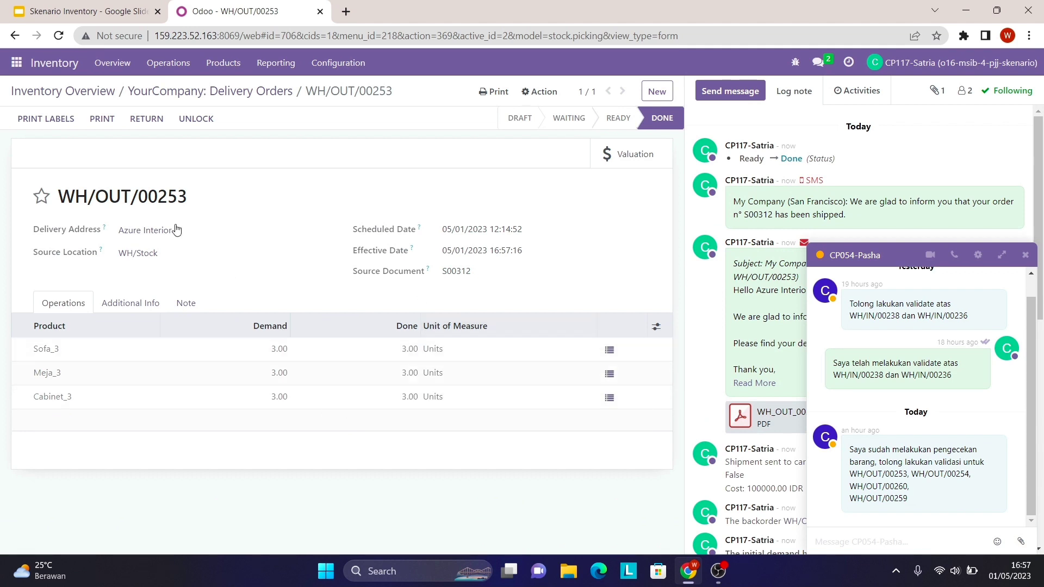
- Back in Delivery Orders, search for WH/OUT/00254 copied from the chat
click(202, 94)
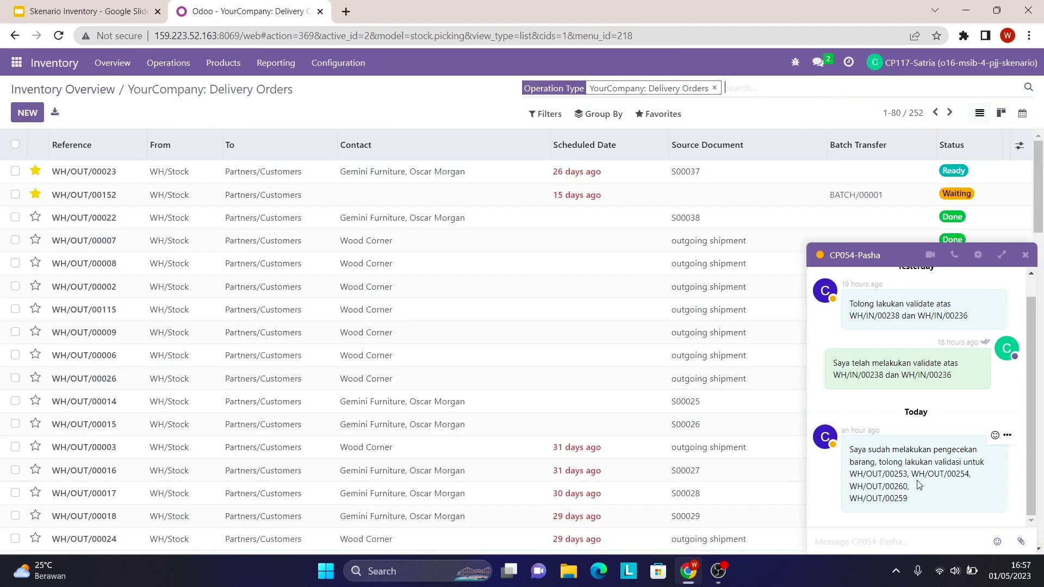
drag(913, 475, 989, 480)
right_click(970, 475)
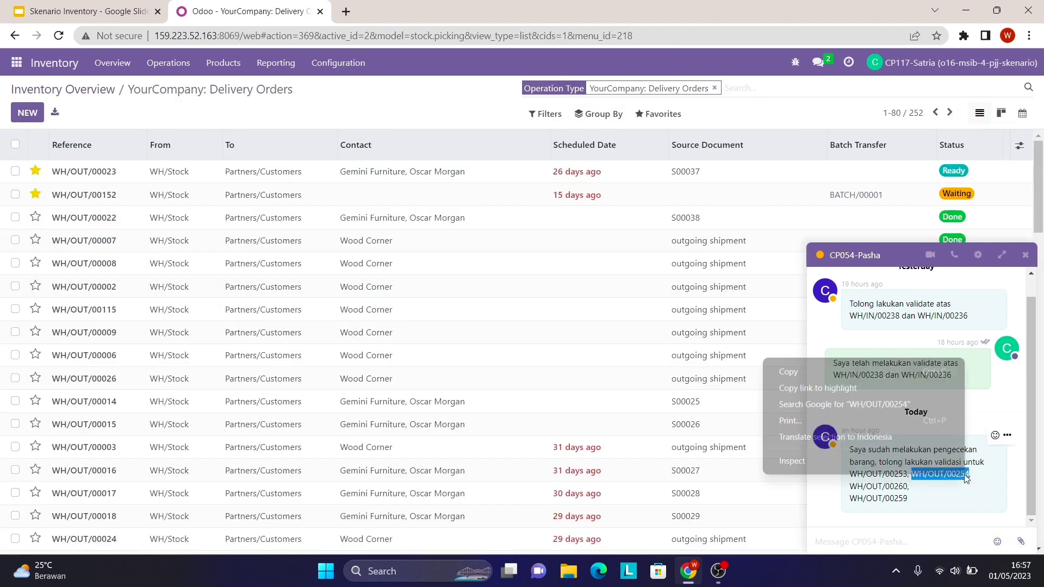
click(910, 368)
right_click(743, 90)
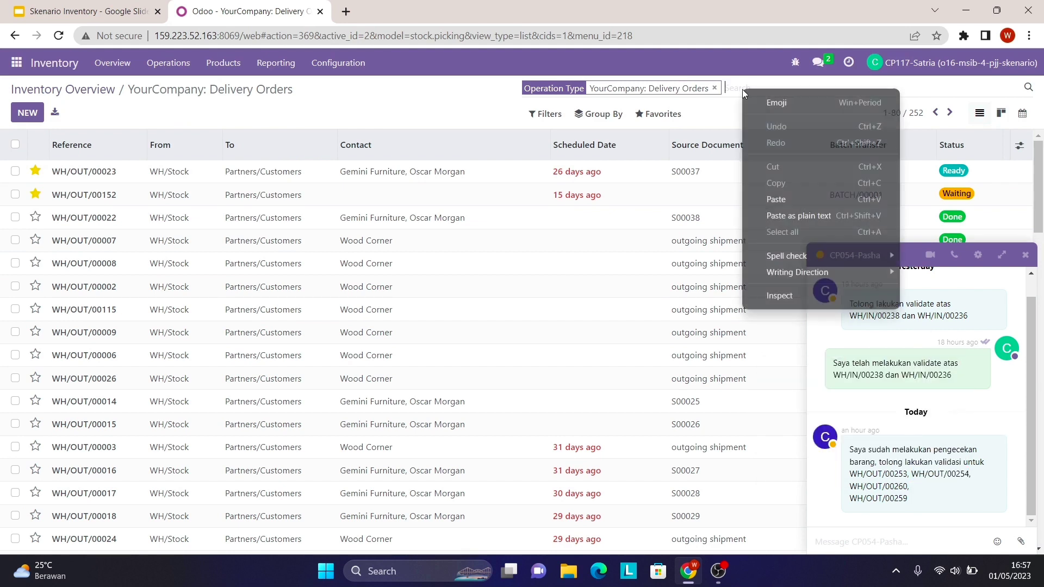
click(784, 201)
key(Return)
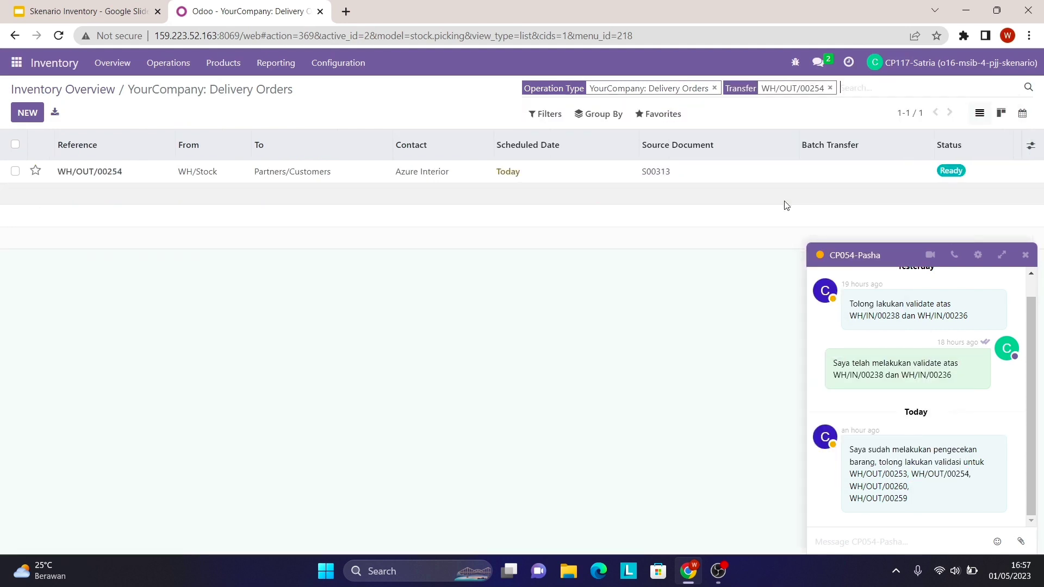
- Validate WH/OUT/00254 with a backorder for the remaining quantities
click(377, 174)
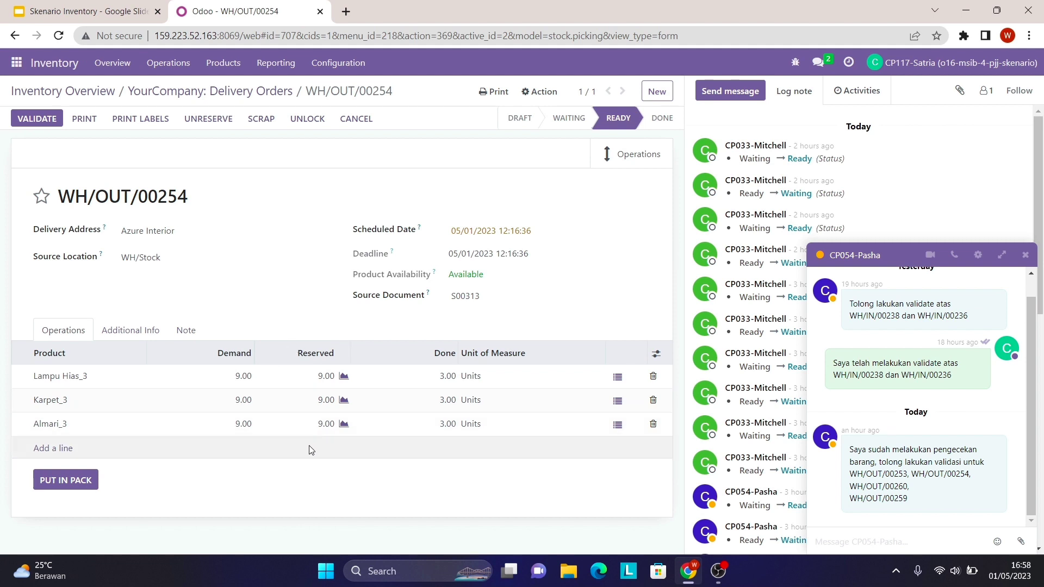
click(59, 118)
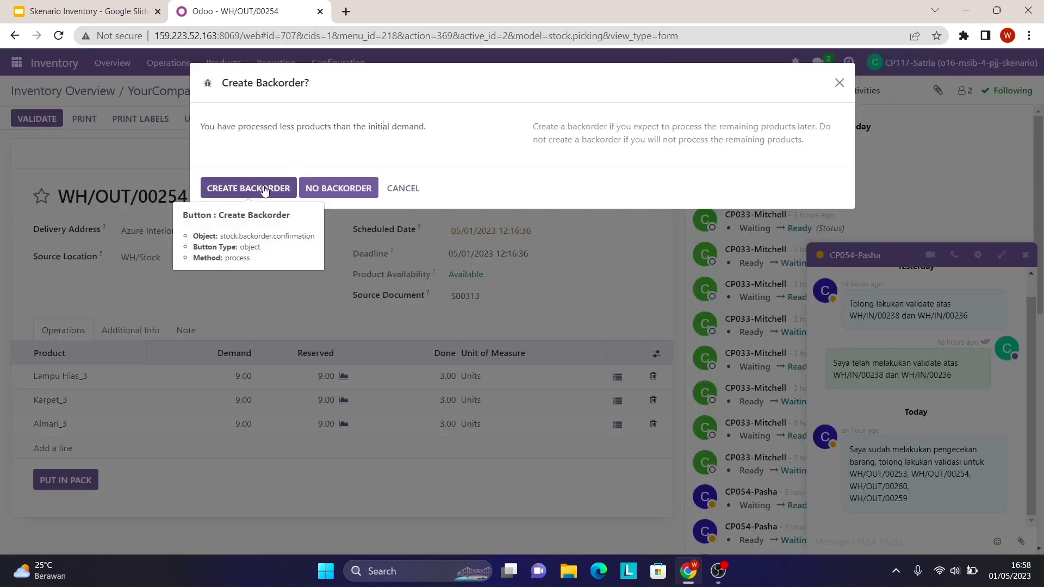
click(263, 187)
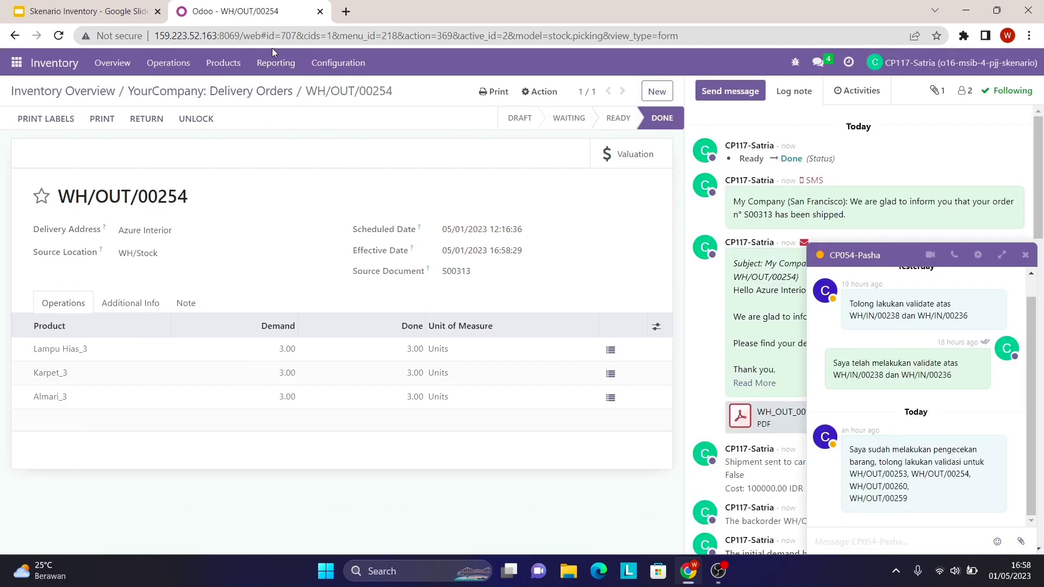
click(209, 96)
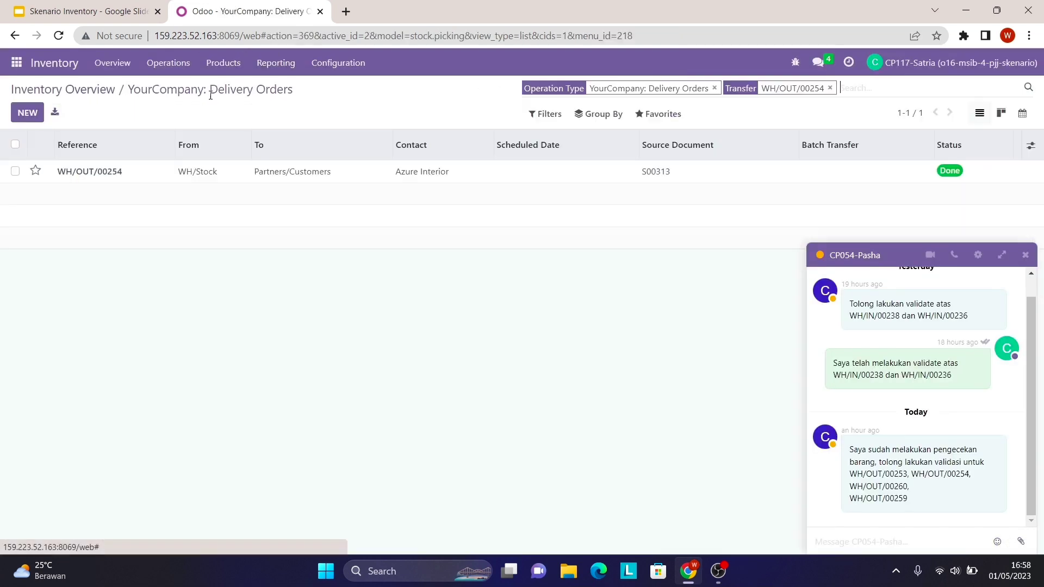
- Clear the previous filter and search for WH/OUT/00260 copied from the chat
click(830, 88)
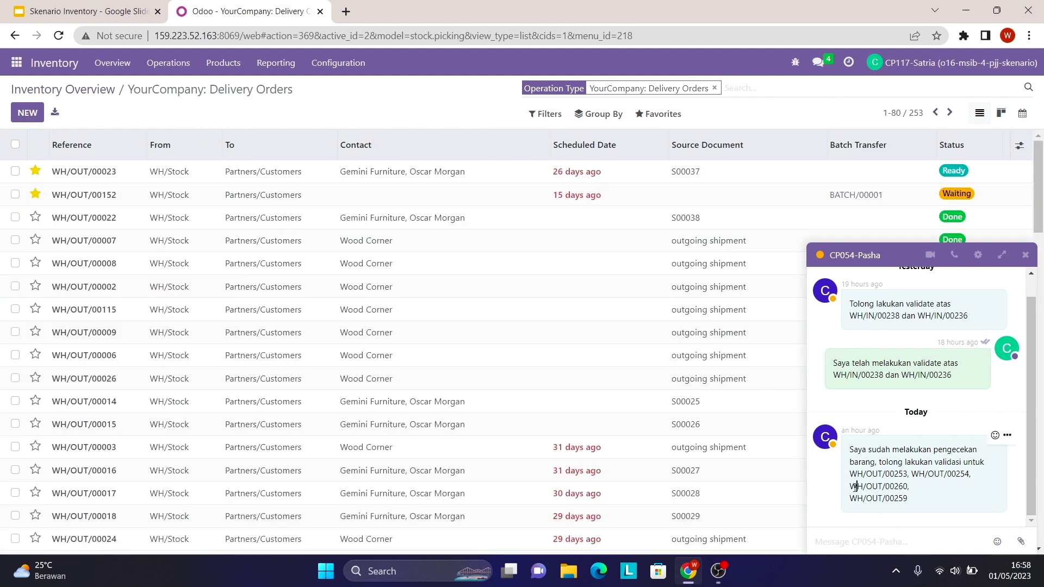
drag(855, 486, 909, 487)
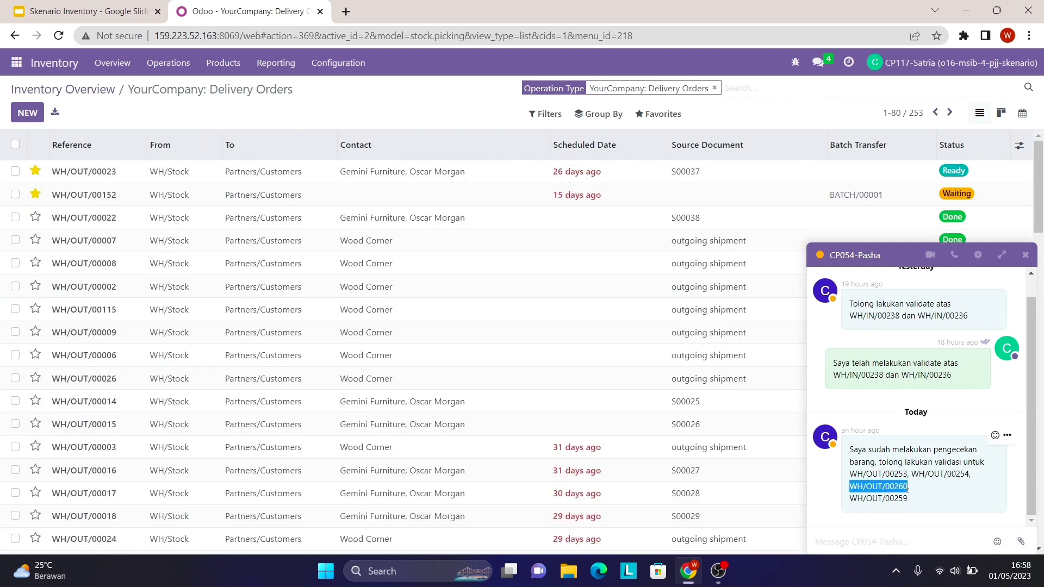
right_click(899, 487)
click(850, 383)
right_click(761, 87)
click(798, 199)
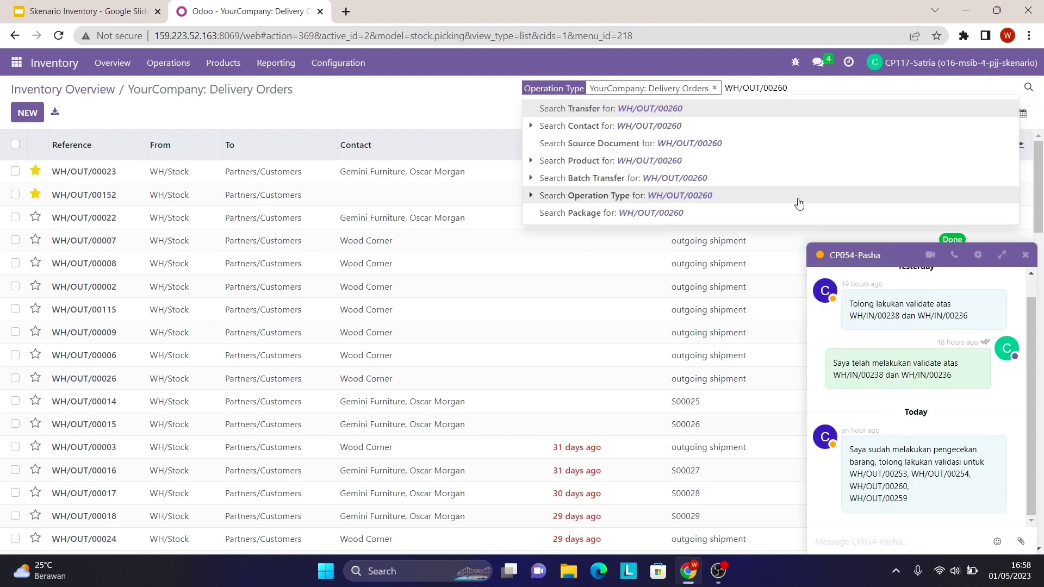
key(Return)
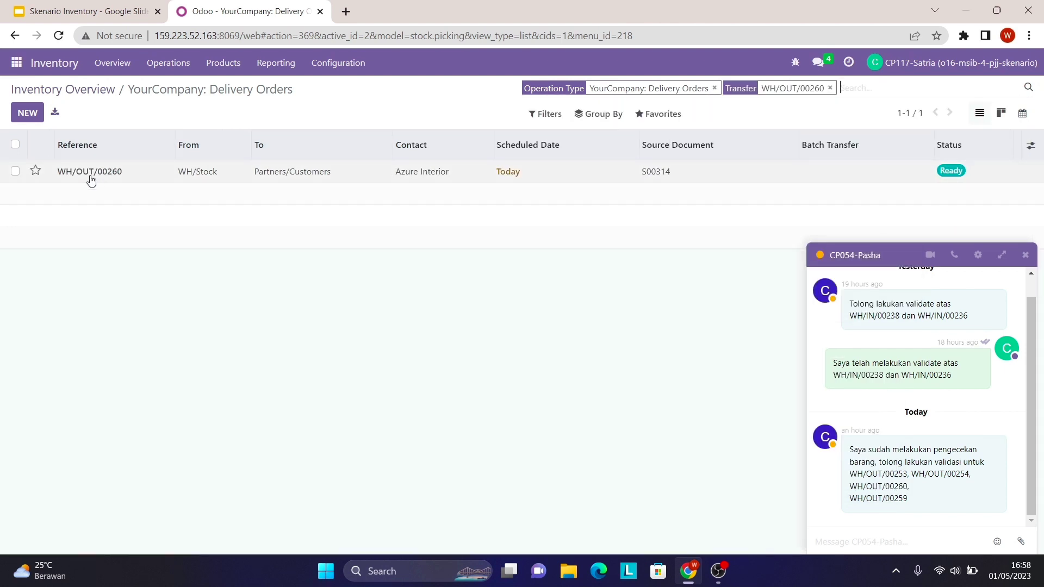
- Validate WH/OUT/00260 with a backorder, then go back to Delivery Orders
click(416, 174)
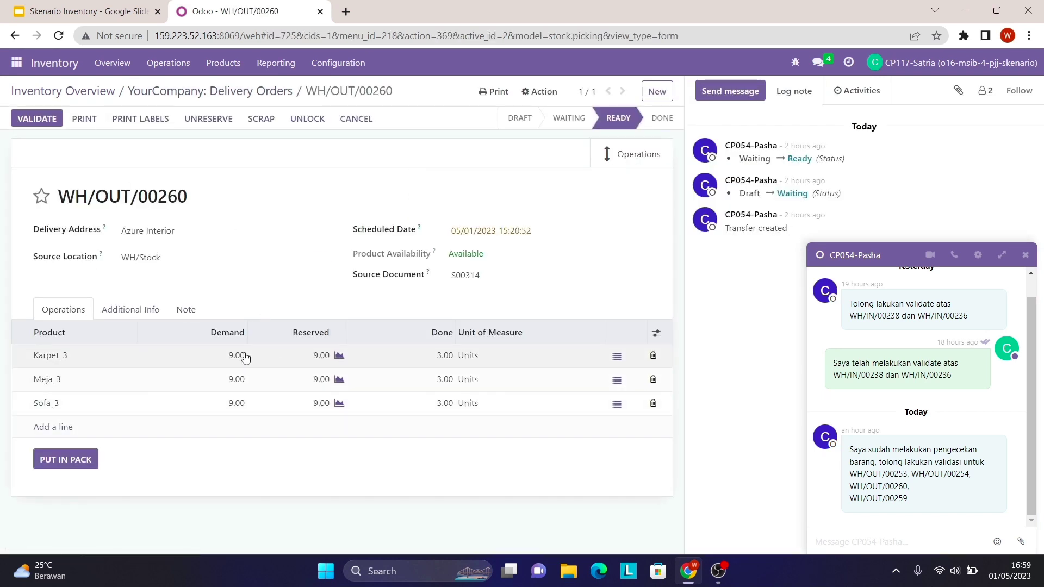
click(43, 120)
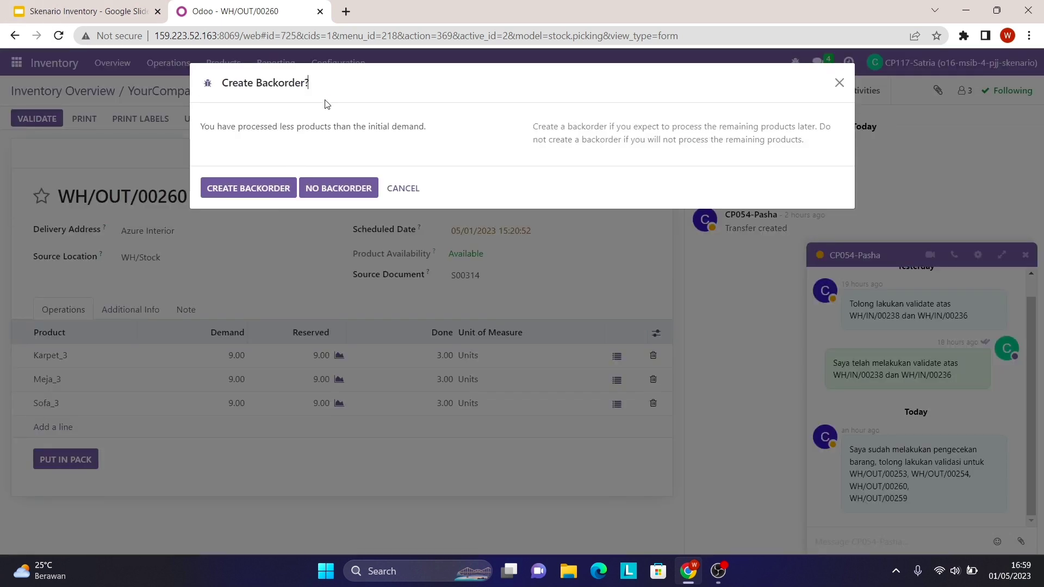
click(278, 190)
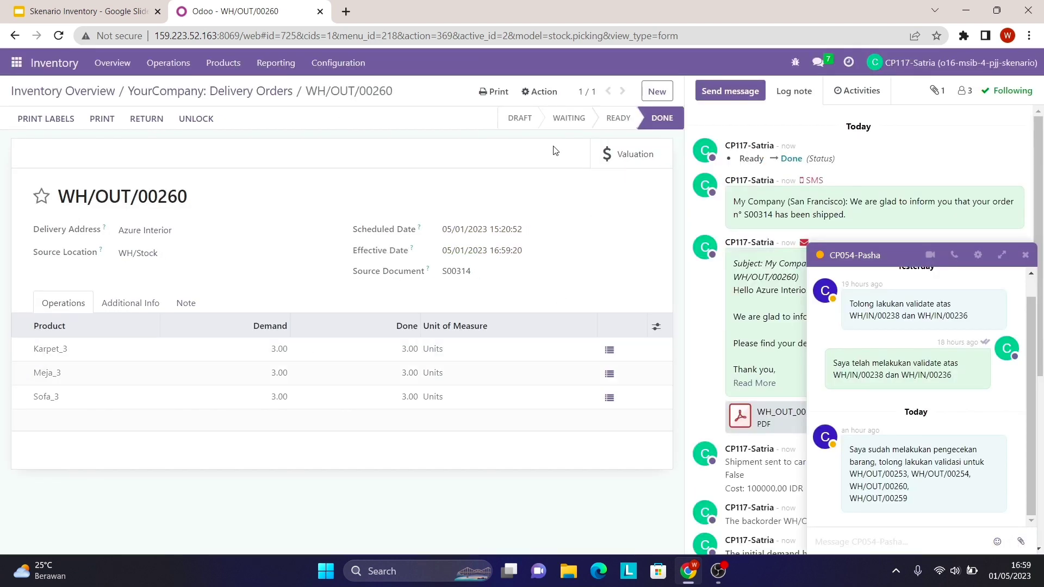
click(235, 98)
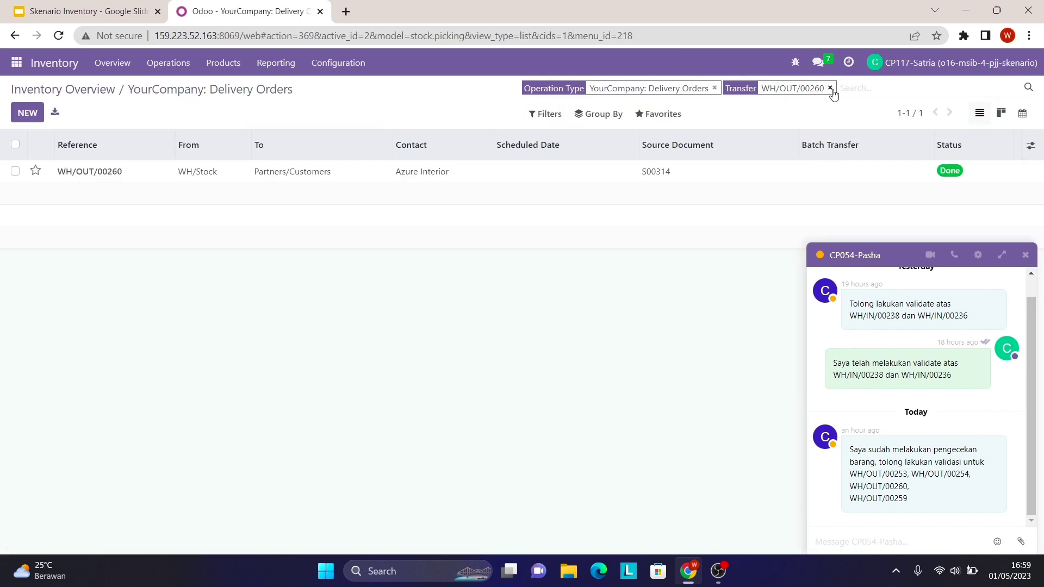
- Search the delivery orders for WH/OUT/00259 copied from the chat
drag(850, 501, 909, 505)
right_click(909, 504)
click(873, 399)
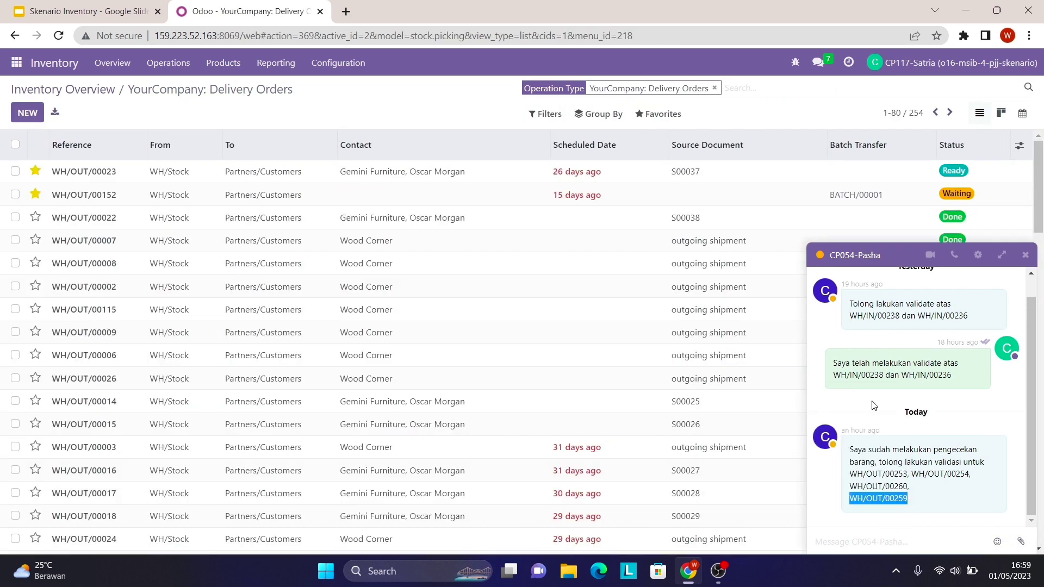
click(731, 87)
right_click(730, 85)
click(778, 198)
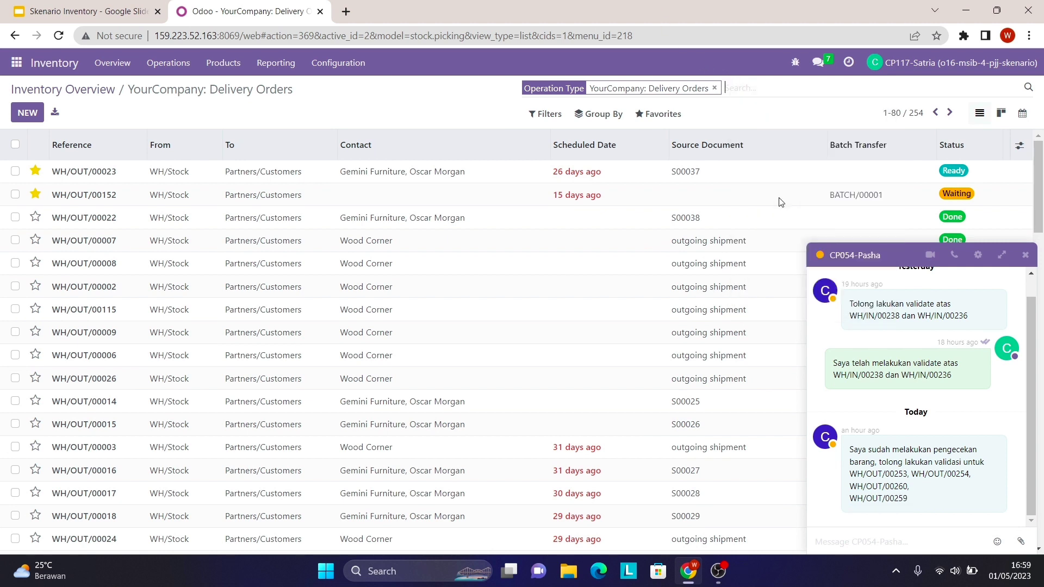
key(Return)
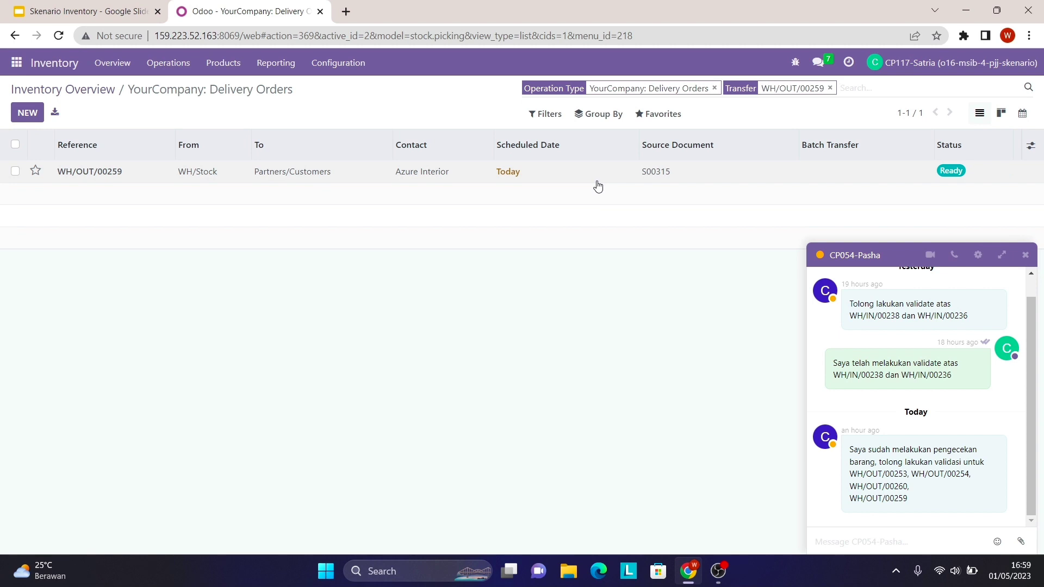
- Validate WH/OUT/00259 so Lampu Hias_3, Karpet_3 and Almari_3 show 3.00 Done
click(219, 179)
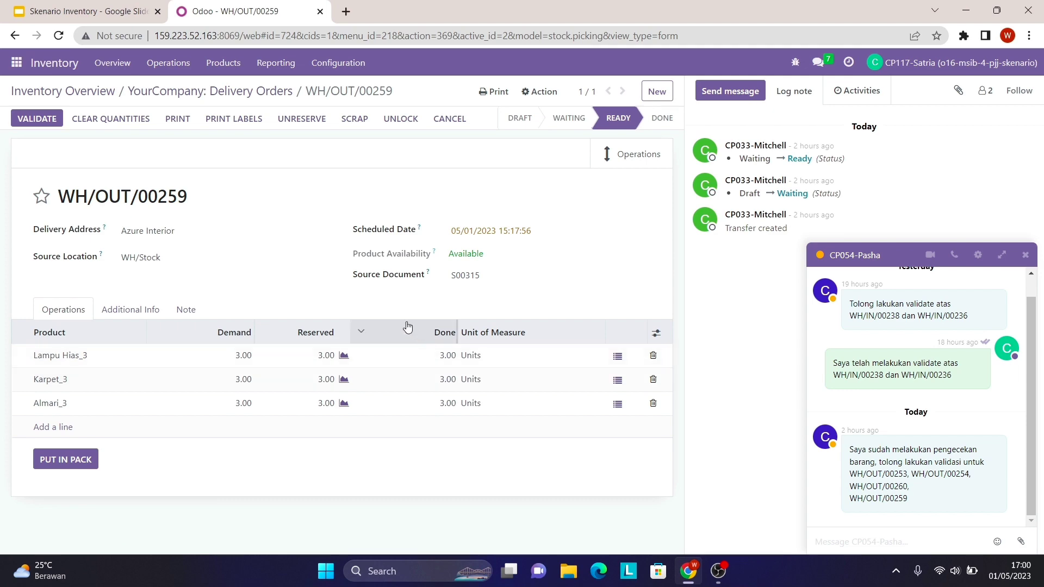
click(56, 119)
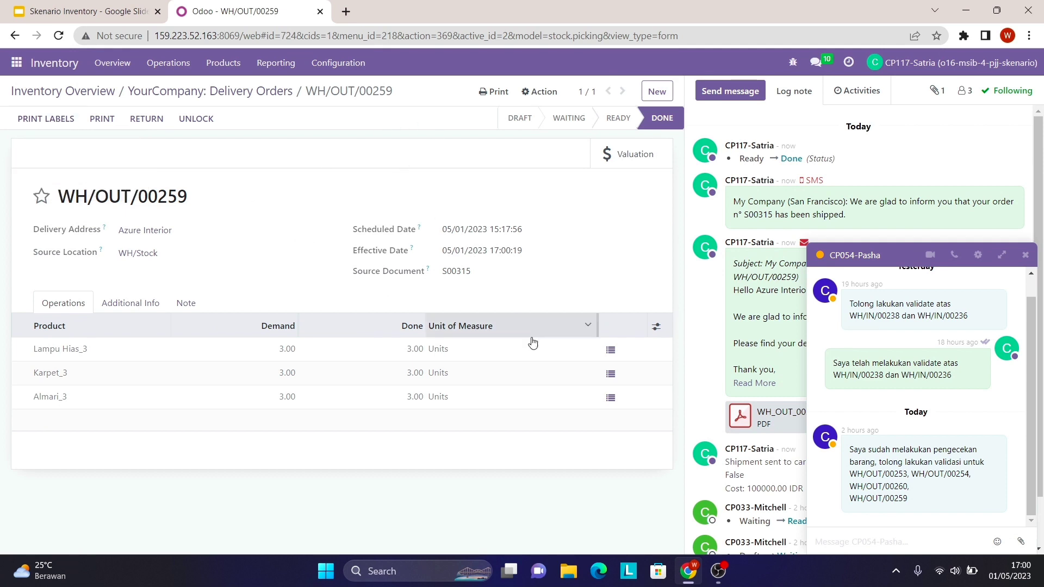
scroll(689, 169, down, 1)
scroll(689, 169, up, 1)
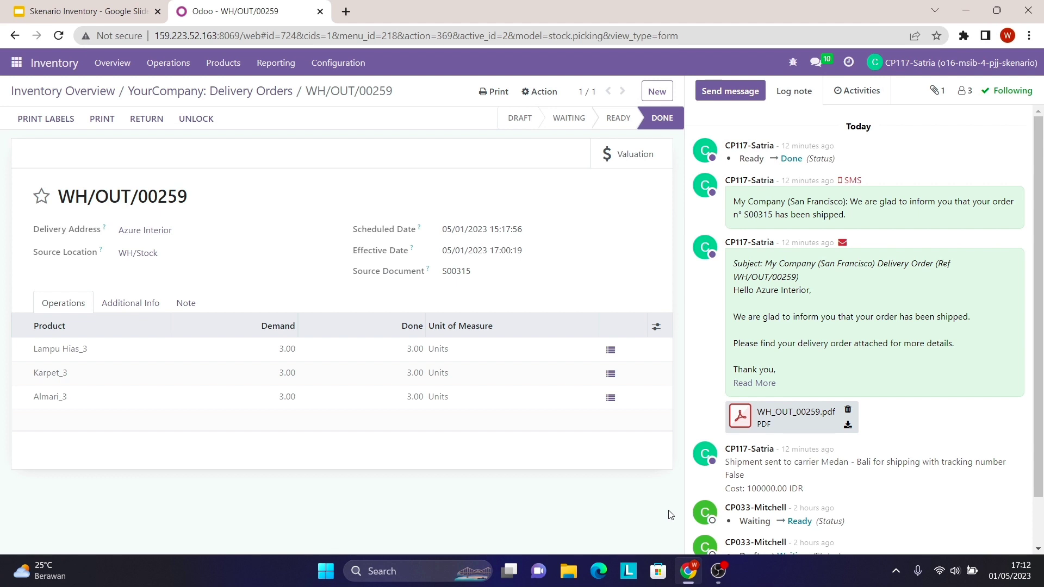
click(137, 18)
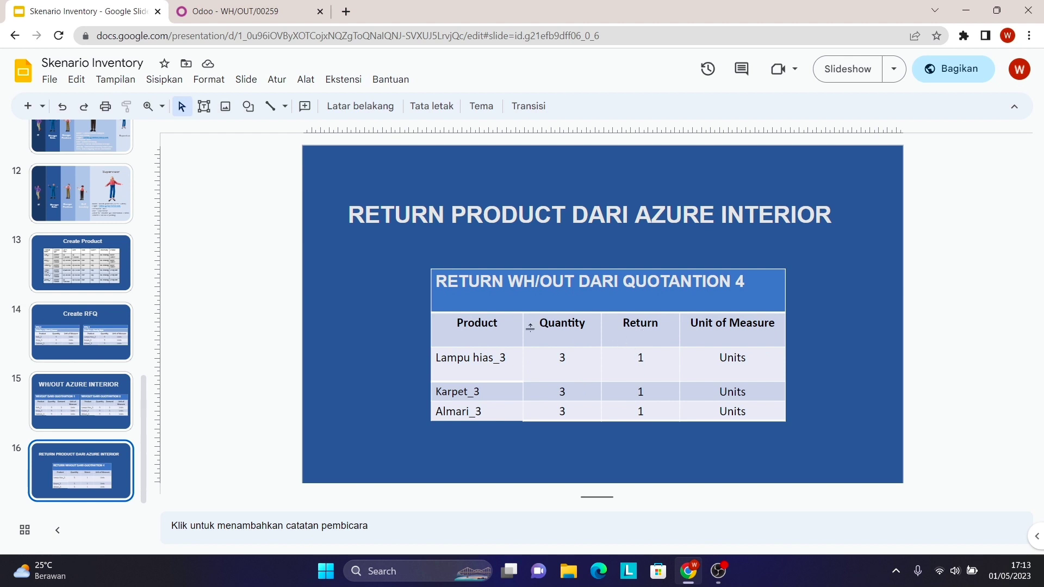
- After reviewing the 1-unit return table, go back to the Done WH/OUT/00259 in Odoo
click(238, 10)
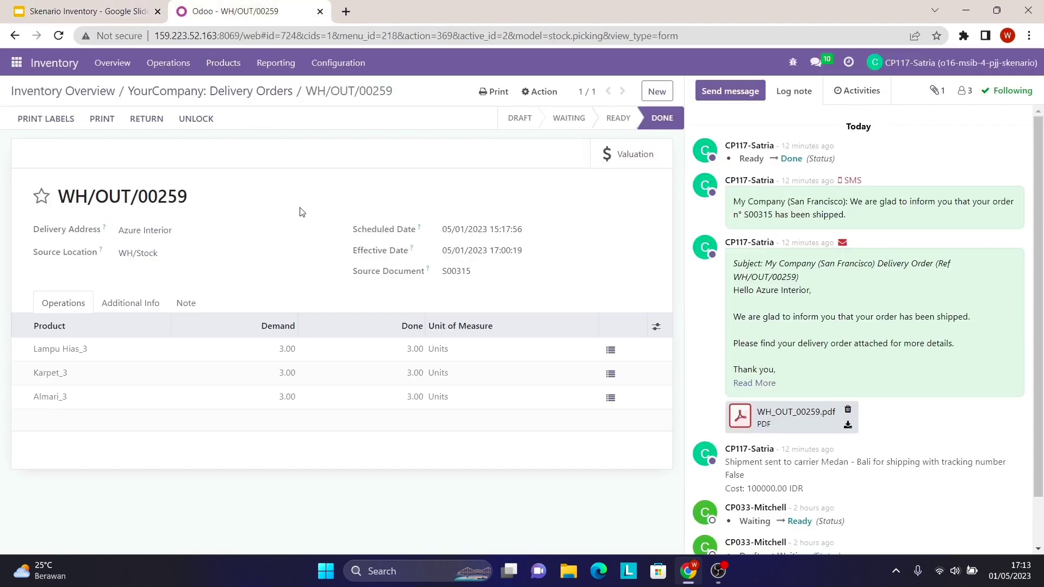
- Reverse WH/OUT/00259 with quantity 1 each for Lampu Hias_3, Karpet_3 and Almari_3
click(153, 116)
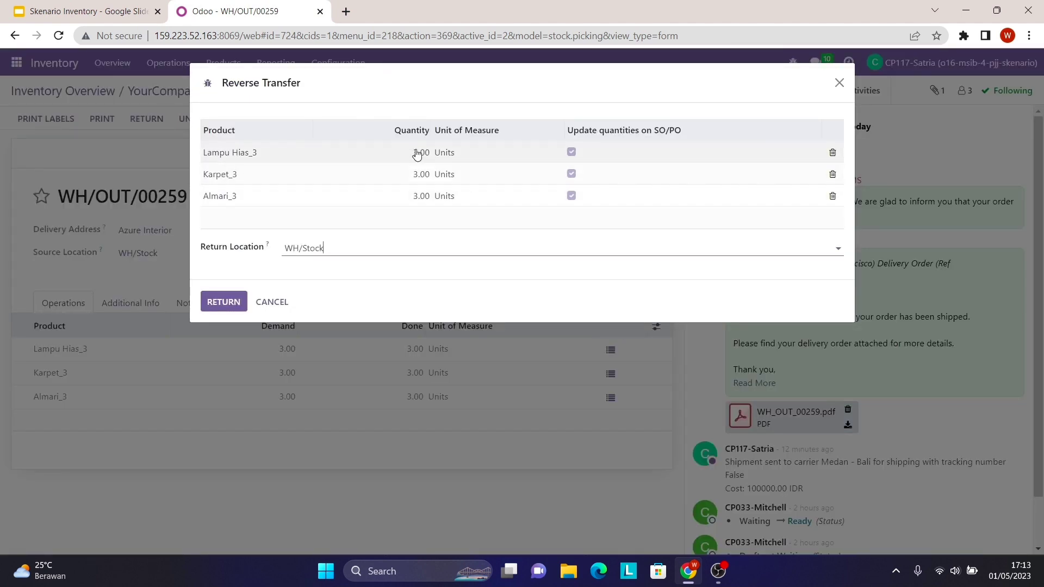
click(417, 155)
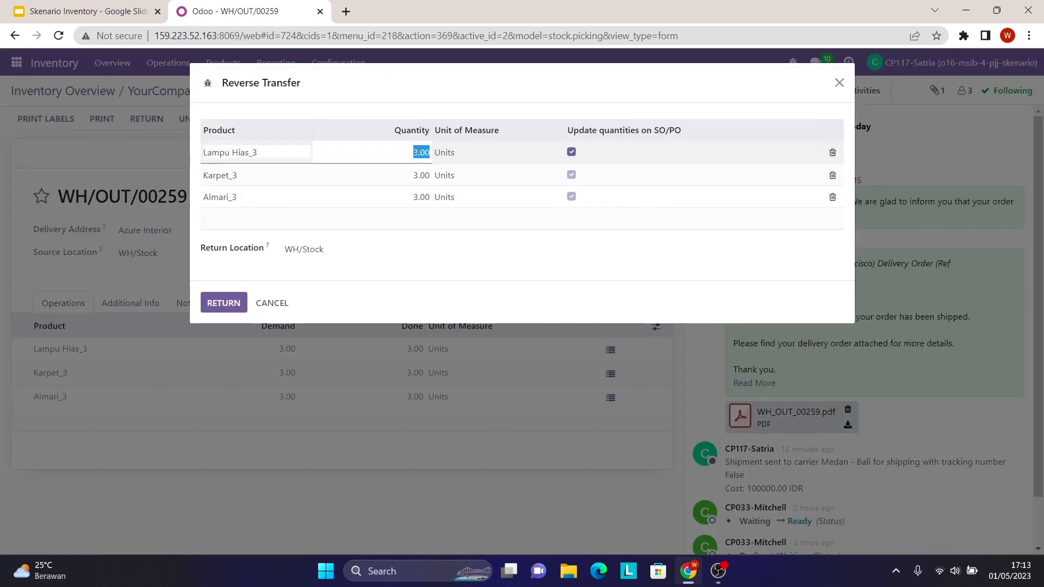
text(1)
click(424, 175)
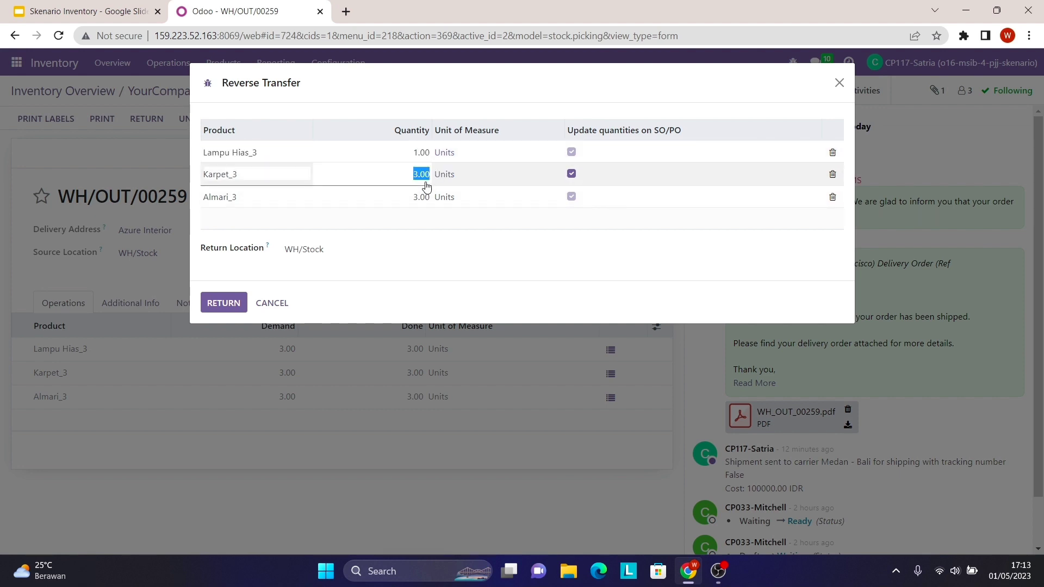
text(1)
click(423, 196)
text(1)
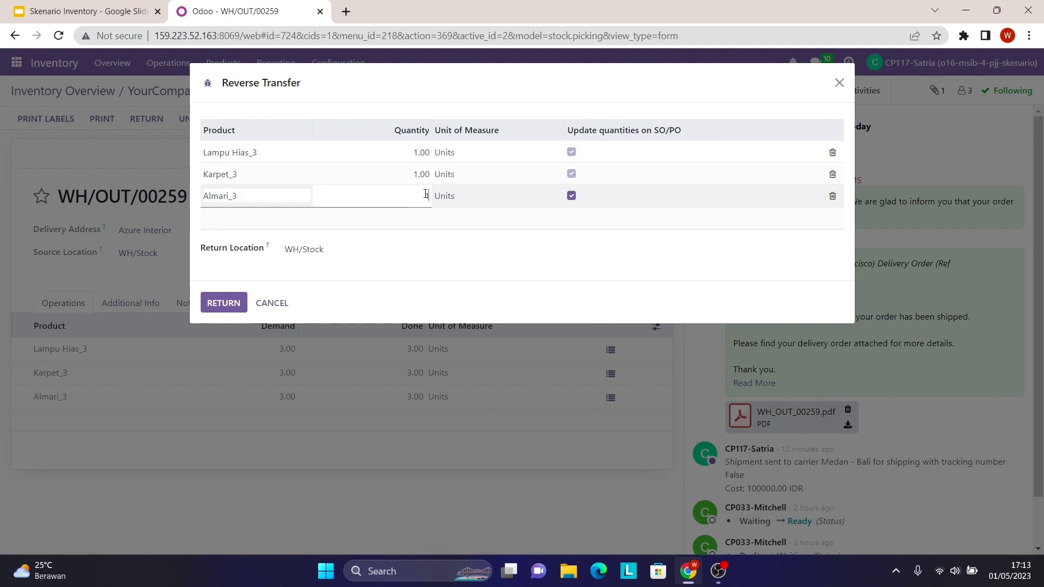
click(341, 238)
click(237, 300)
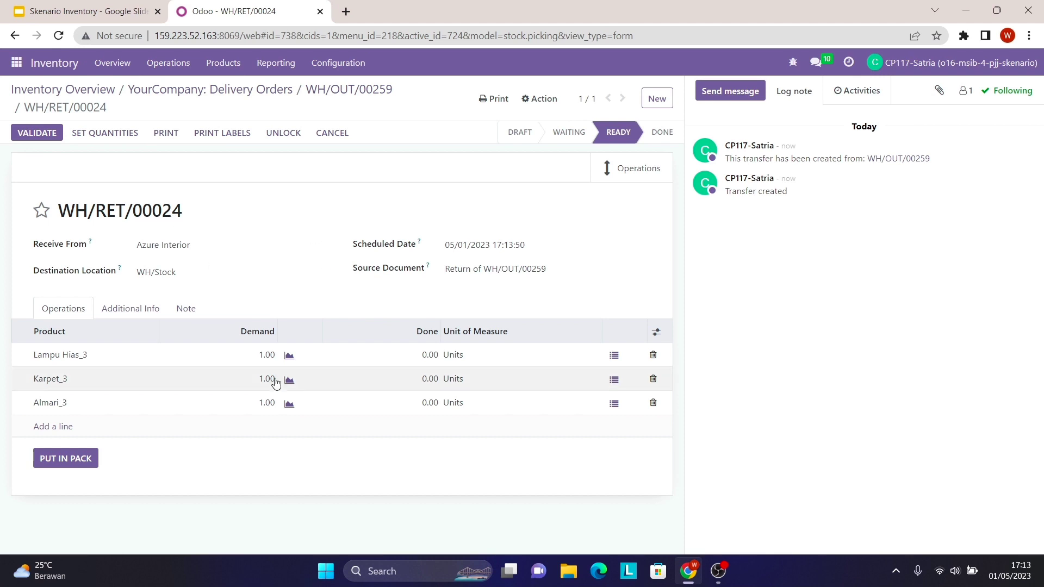
- Enter 1 done each for Lampu Hias_3, Karpet_3 and Almari_3 and validate WH/RET/00024
click(430, 355)
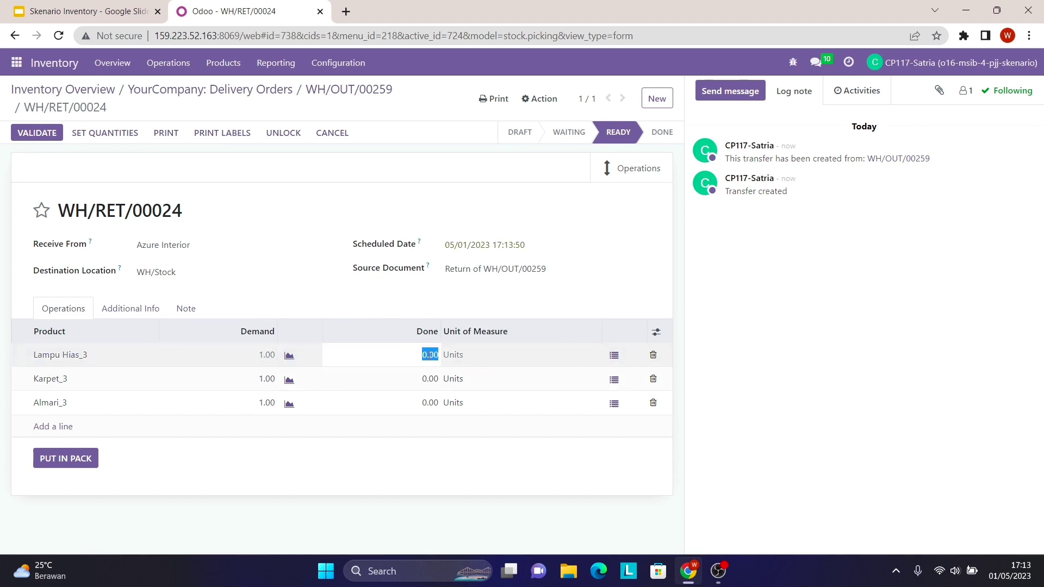
text(1)
click(429, 377)
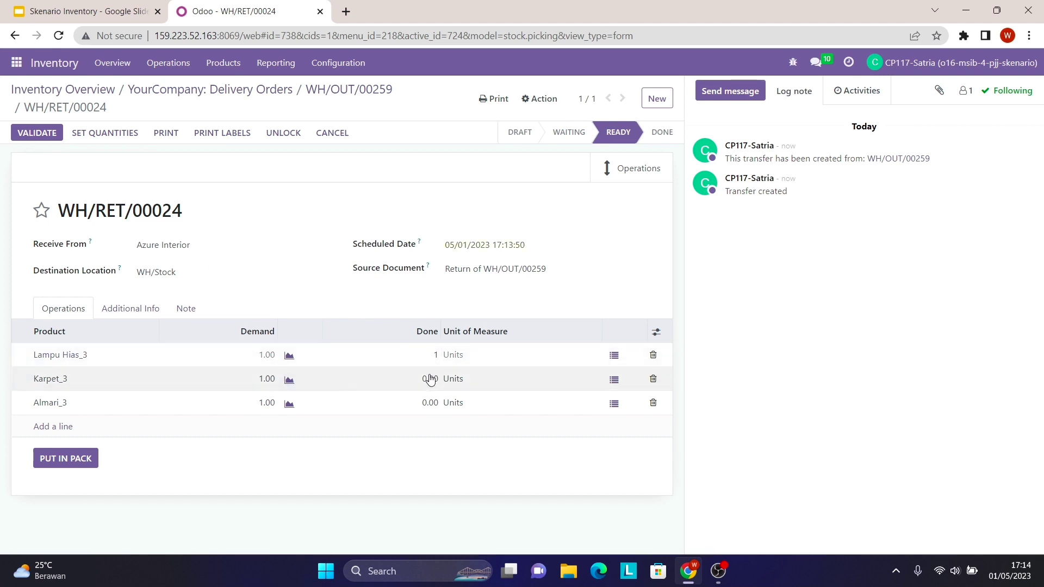
text(1)
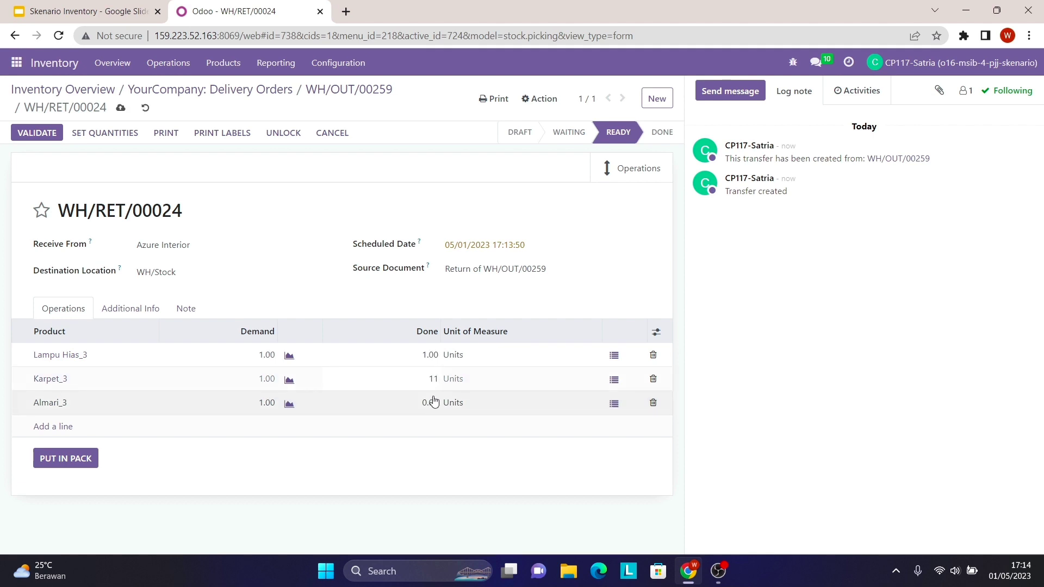
click(434, 402)
text(1)
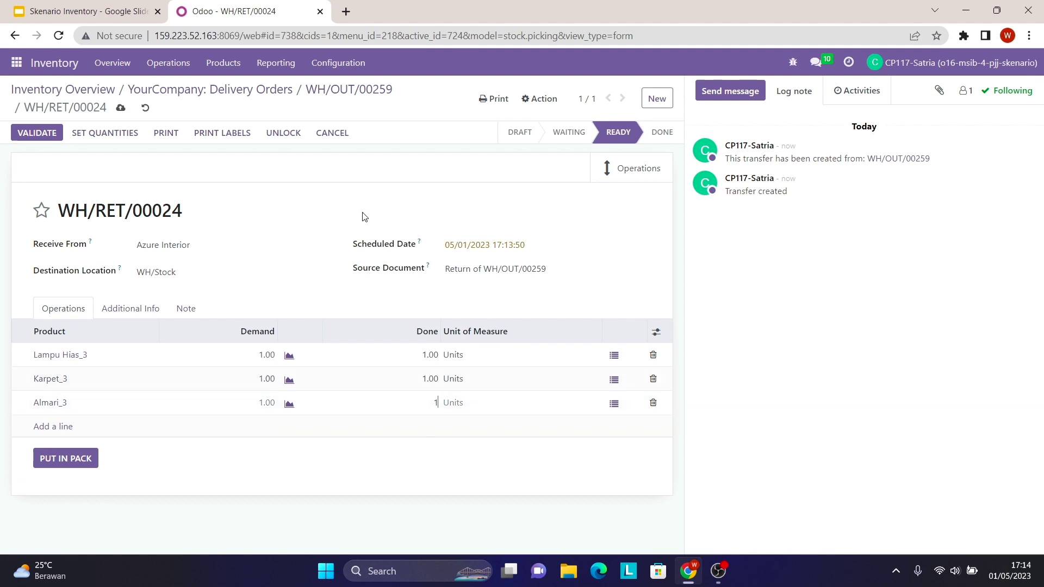
click(326, 183)
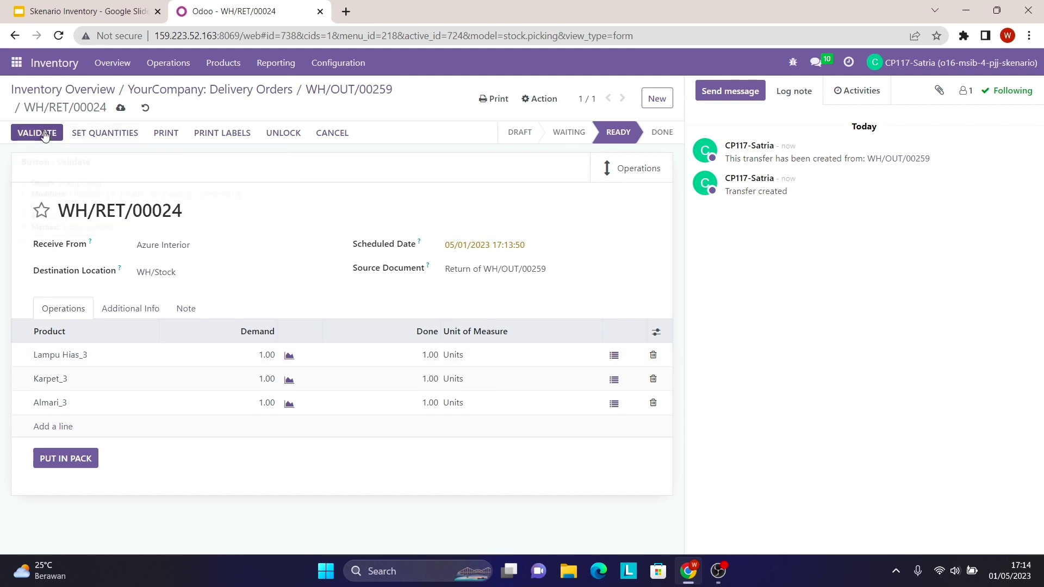
click(50, 134)
click(51, 134)
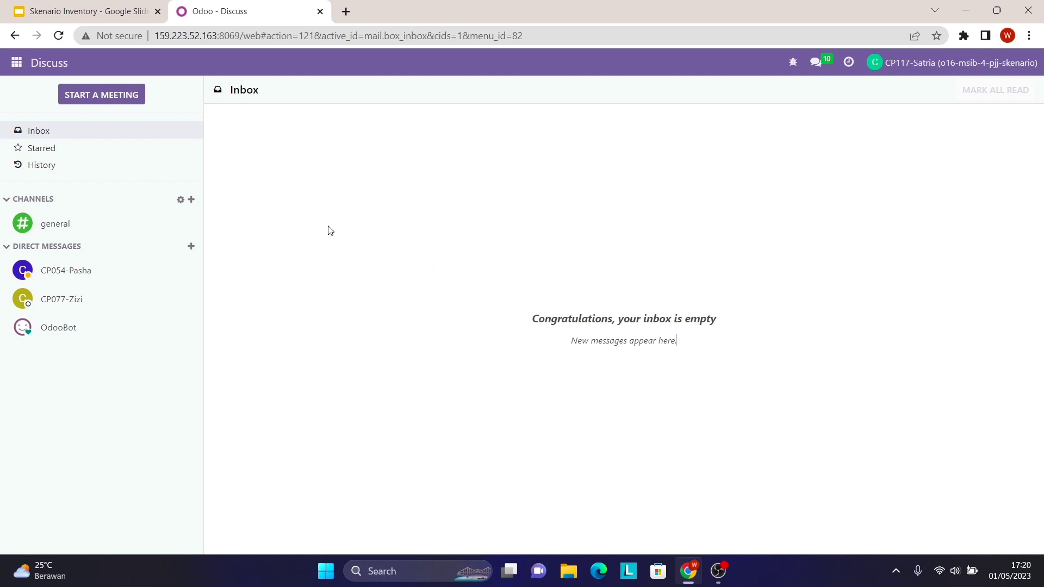
- Open the Stock Valuation report from Inventory's Reporting menu
click(16, 62)
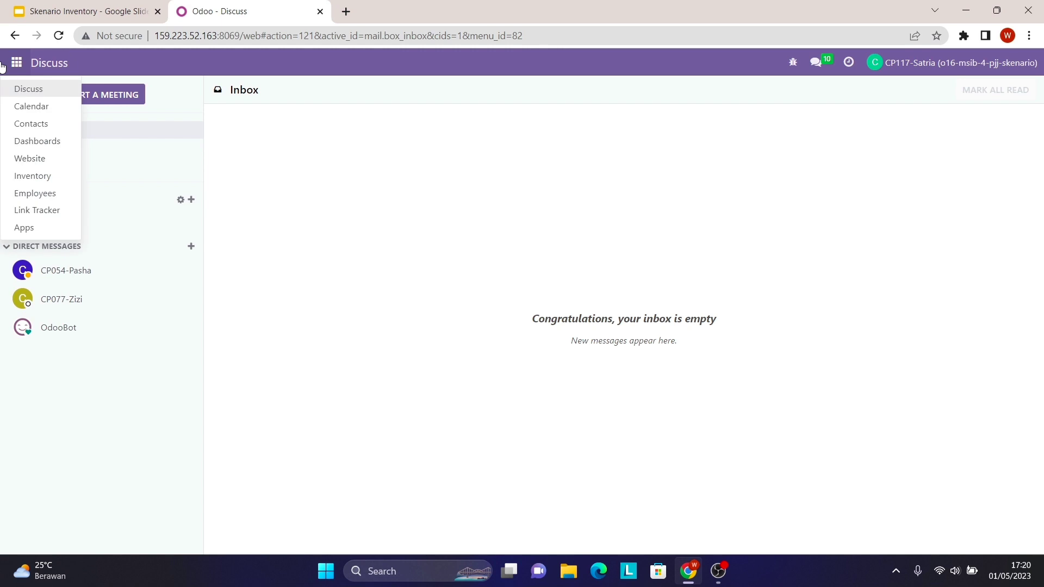
click(52, 184)
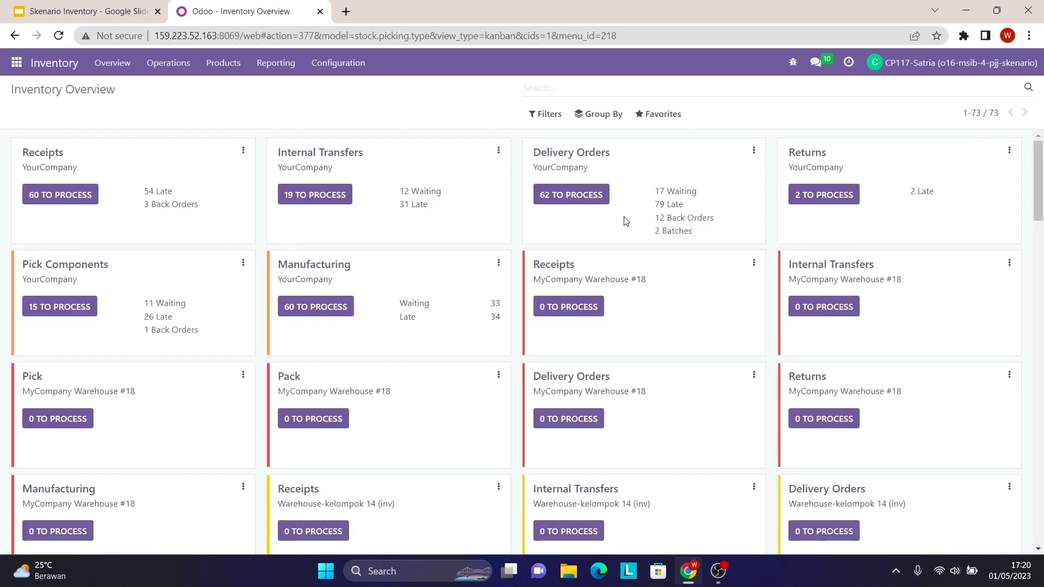
click(276, 63)
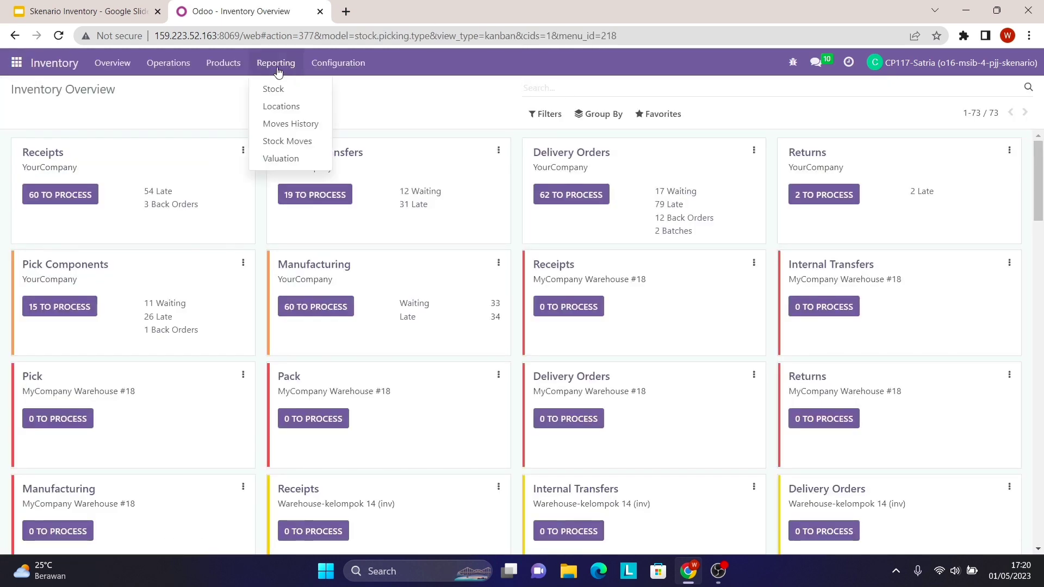
click(309, 161)
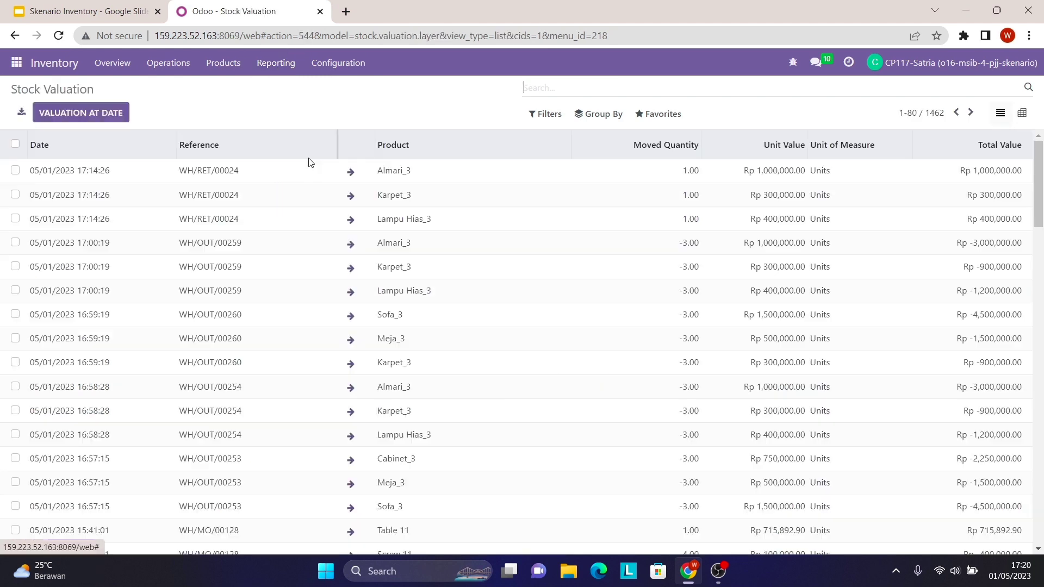
- Filter valuation by product '3' and review the WH/RET/00024 and WH/OUT entries
text(3)
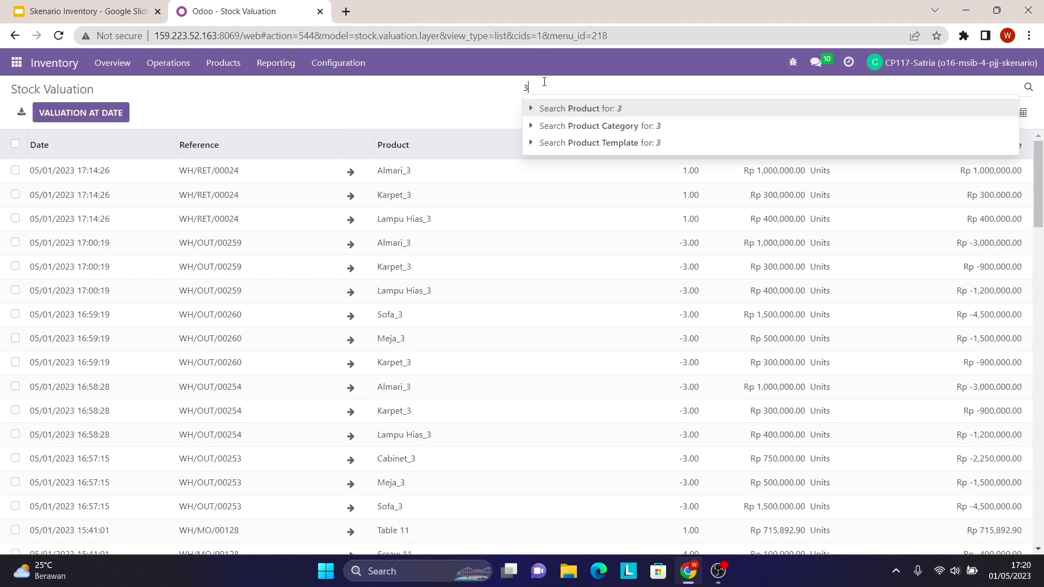
key(Return)
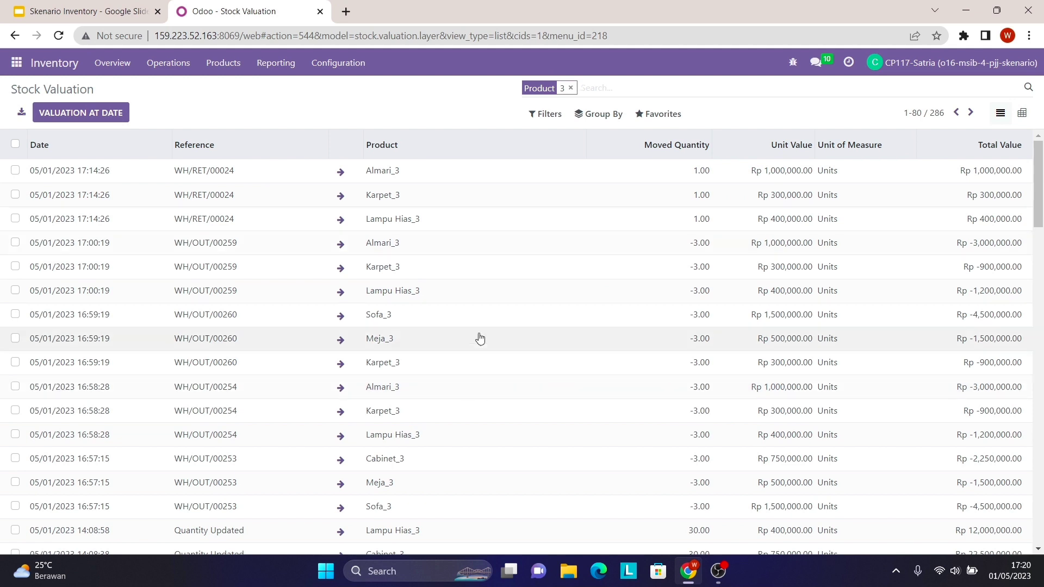
scroll(539, 456, down, 3)
scroll(539, 455, down, 2)
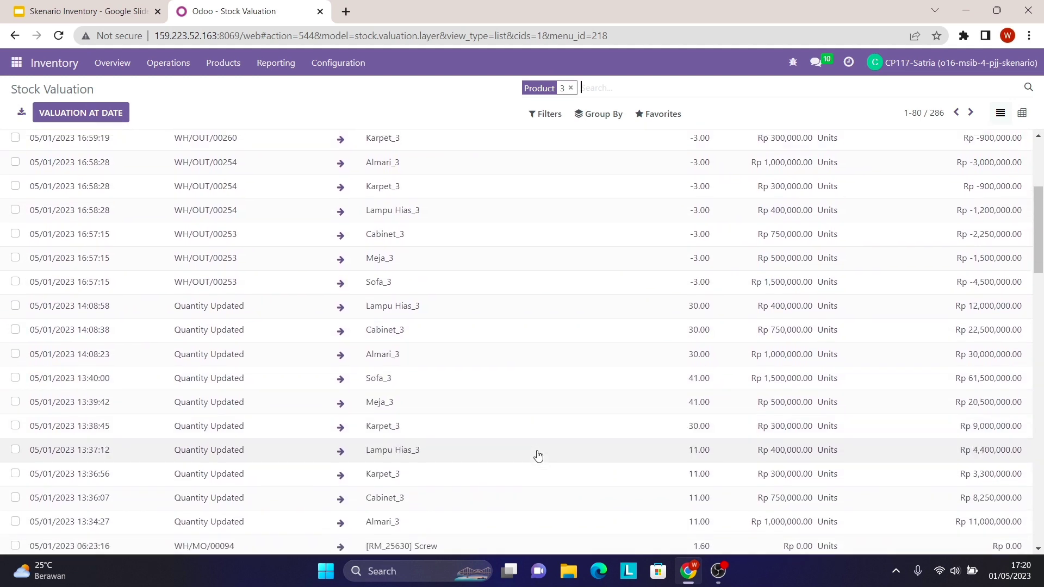
scroll(538, 456, up, 1)
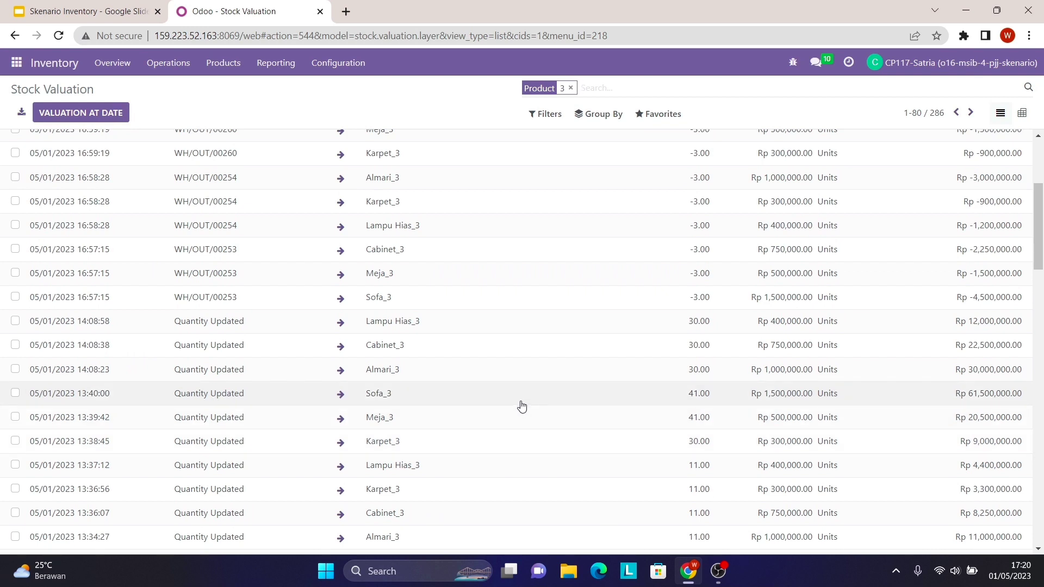
scroll(490, 261, down, 2)
scroll(489, 261, down, 10)
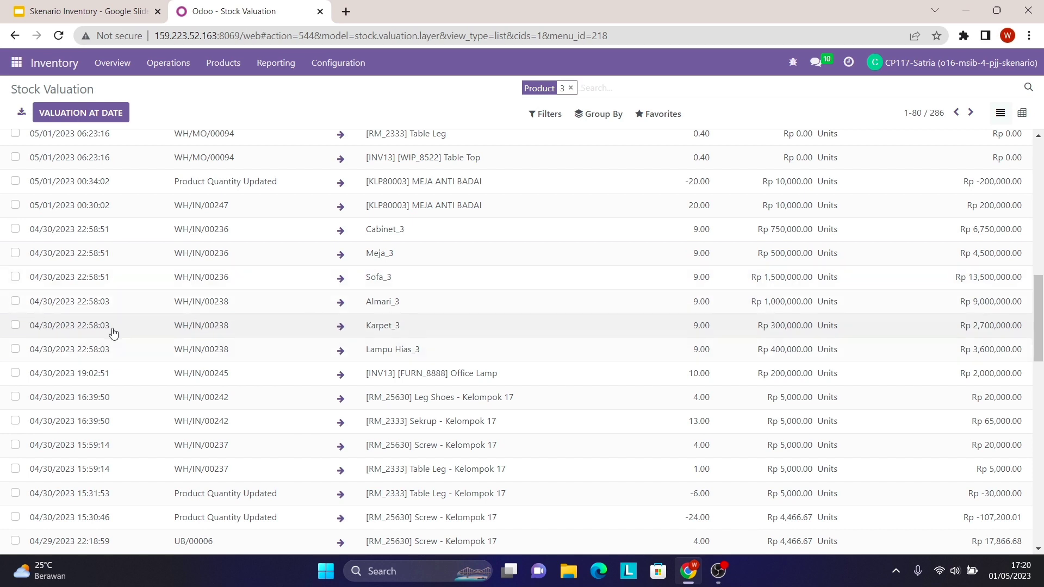
- Select the six receipt valuation lines from WH/IN/00236 and WH/IN/00238
click(15, 349)
click(16, 325)
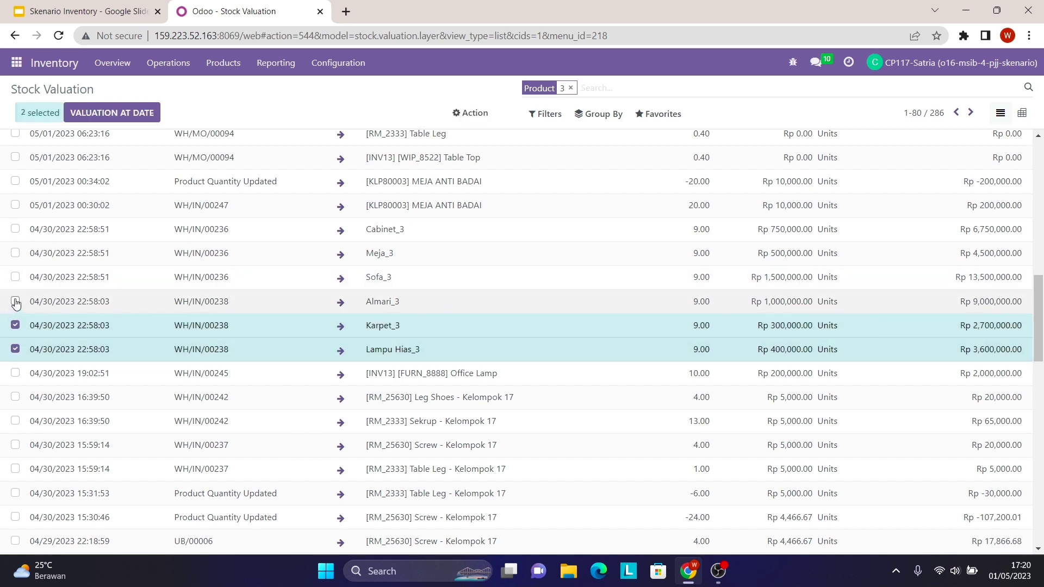
click(15, 300)
click(16, 277)
click(15, 253)
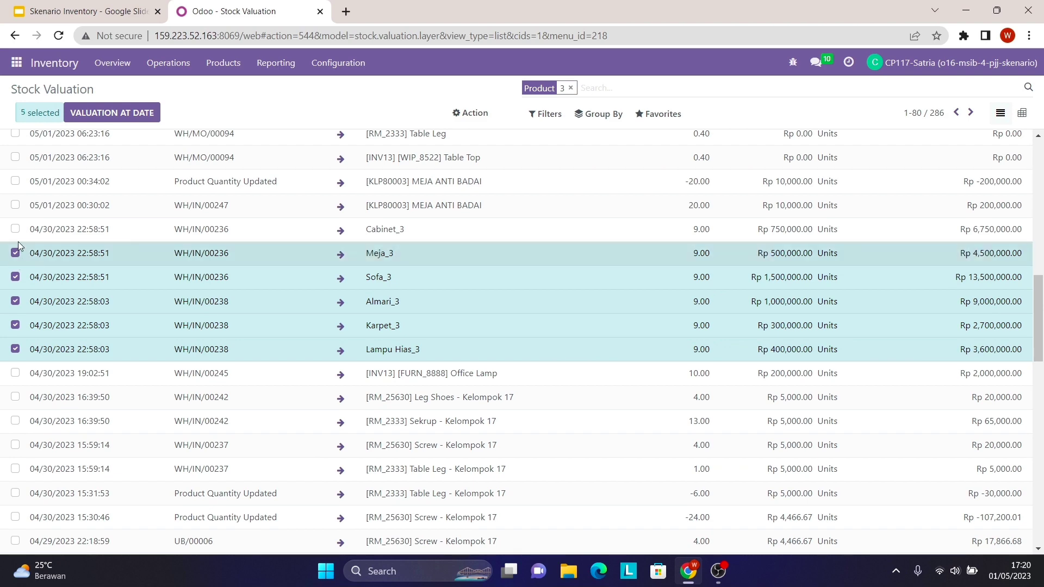
click(16, 229)
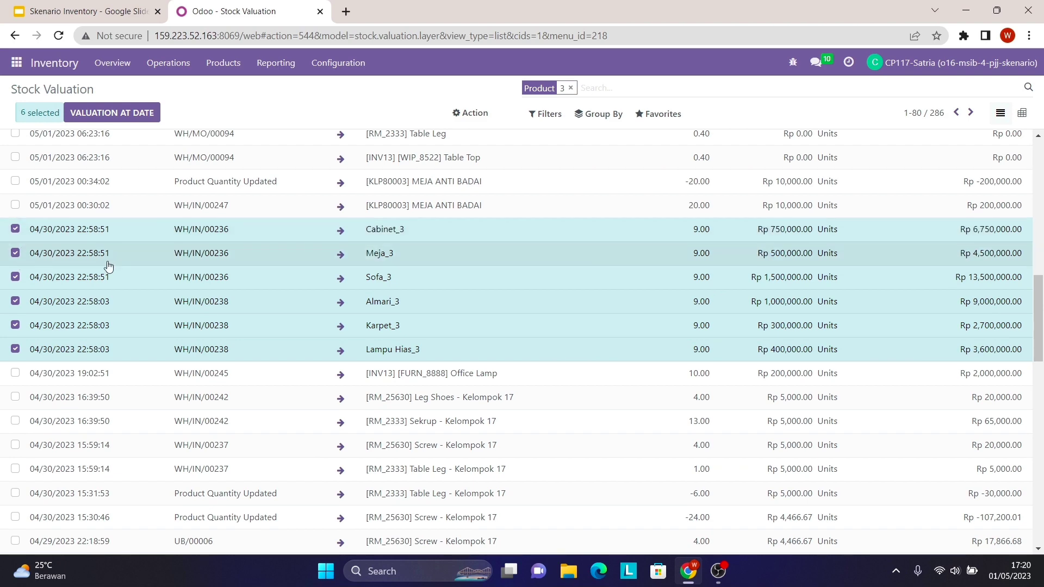
scroll(105, 265, up, 5)
scroll(205, 401, down, 3)
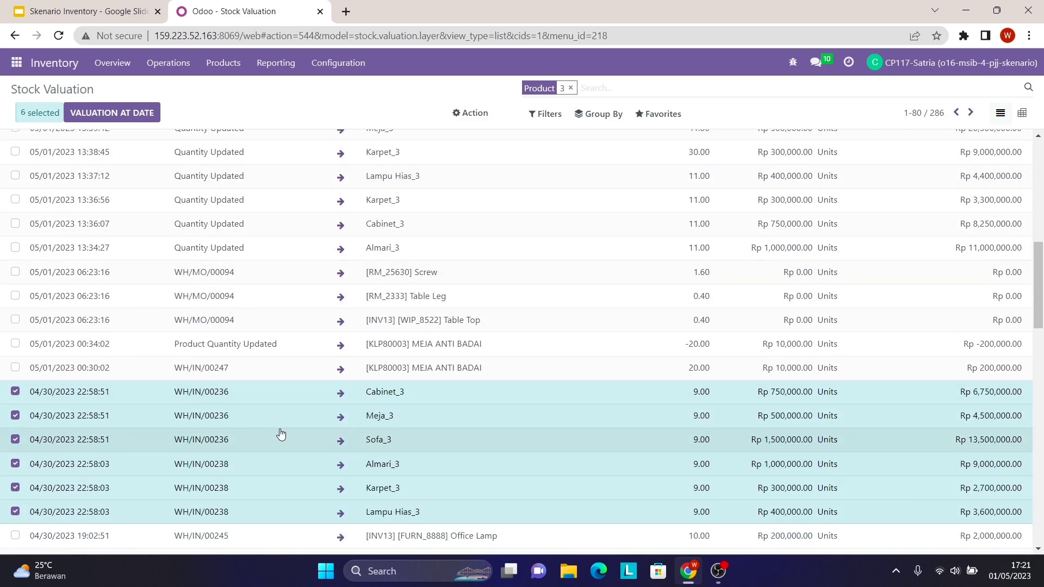
scroll(281, 433, up, 5)
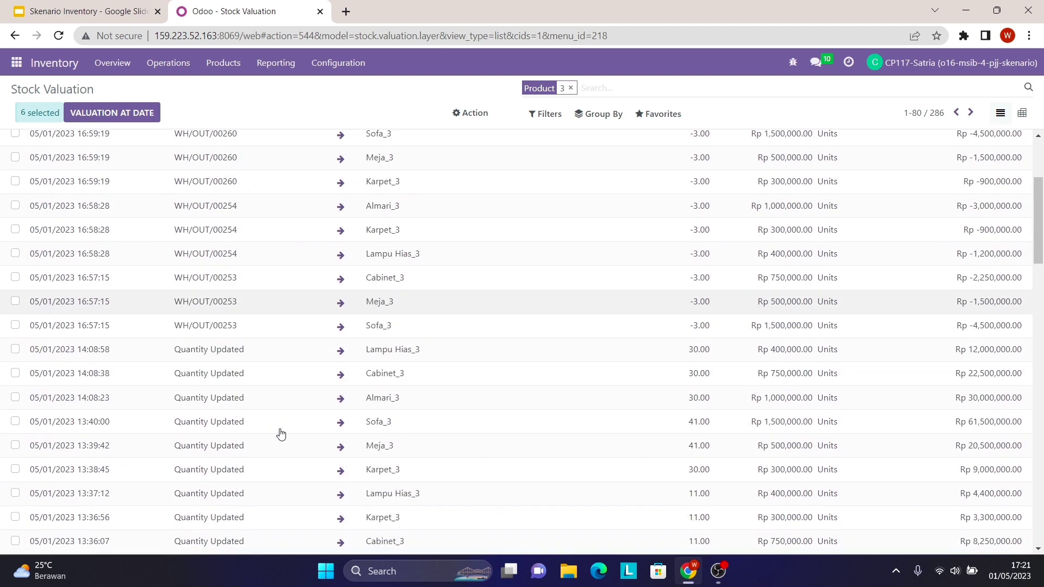
scroll(280, 433, down, 3)
scroll(164, 373, up, 3)
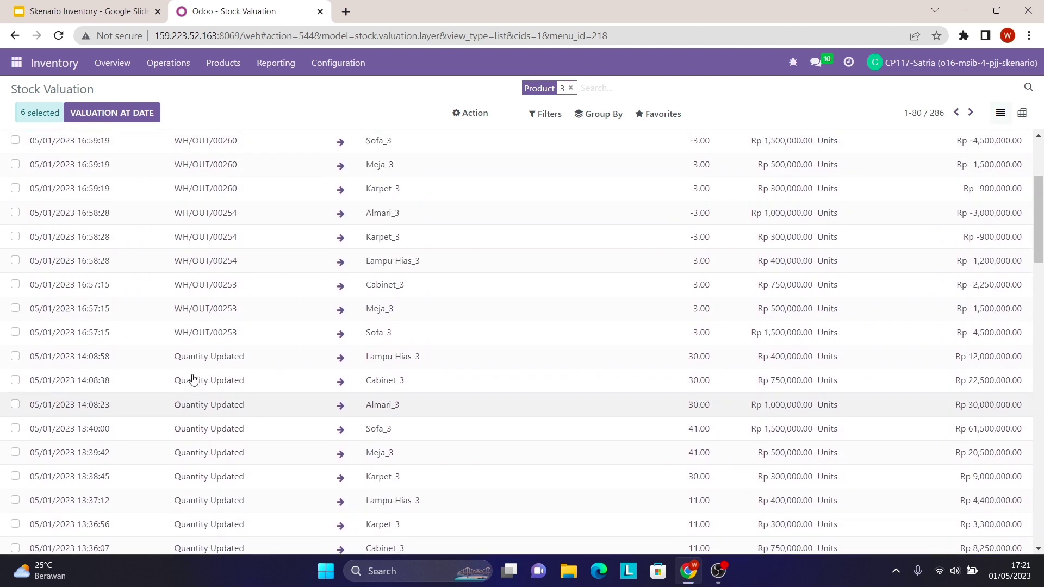
scroll(193, 379, up, 3)
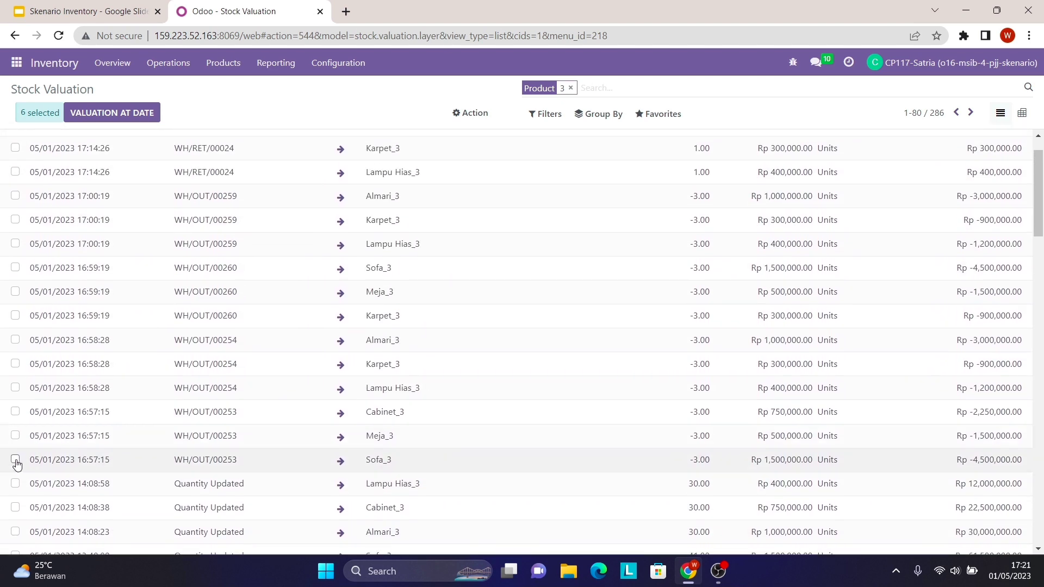
- Select the delivery valuation lines for WH/OUT/00253, 00254, 00260 and 00259
click(16, 460)
click(15, 435)
click(15, 412)
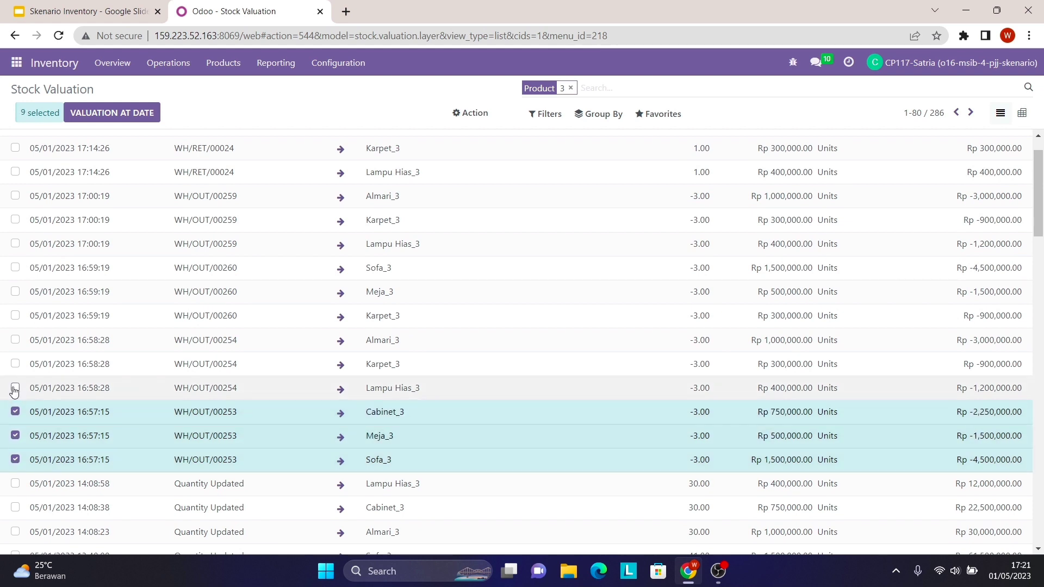
click(15, 388)
click(15, 364)
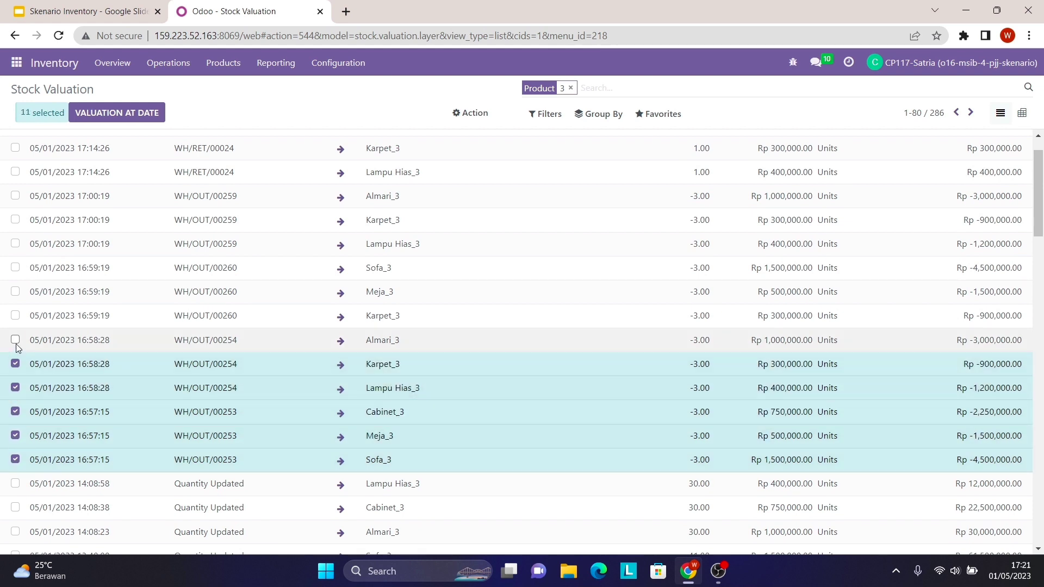
click(15, 340)
click(16, 316)
click(15, 291)
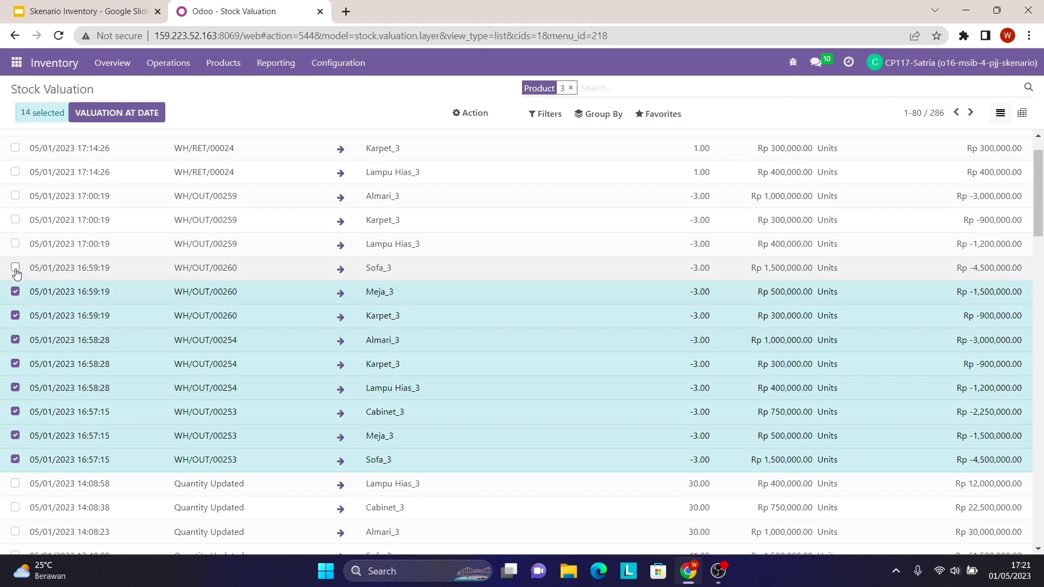
click(15, 268)
click(16, 244)
click(16, 220)
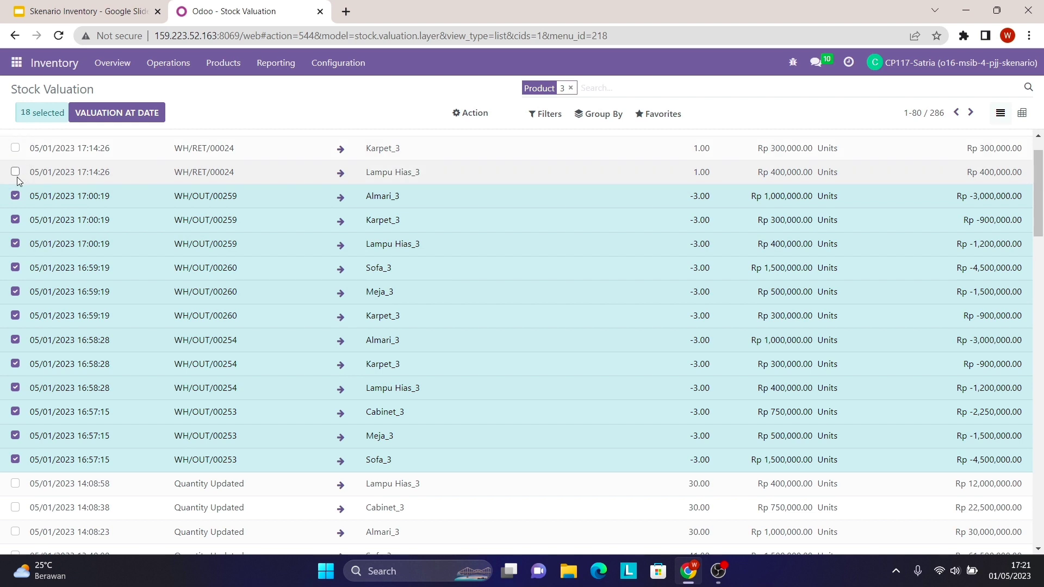
- Select the Almari_3, Karpet_3 and Lampu Hias_3 lines of return WH/RET/00024
scroll(13, 176, up, 2)
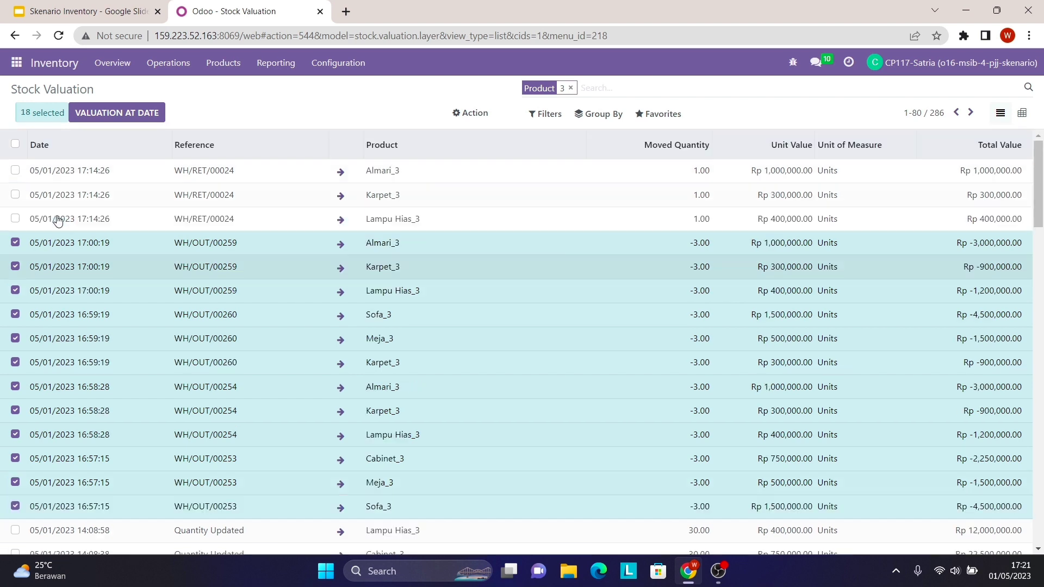
click(15, 171)
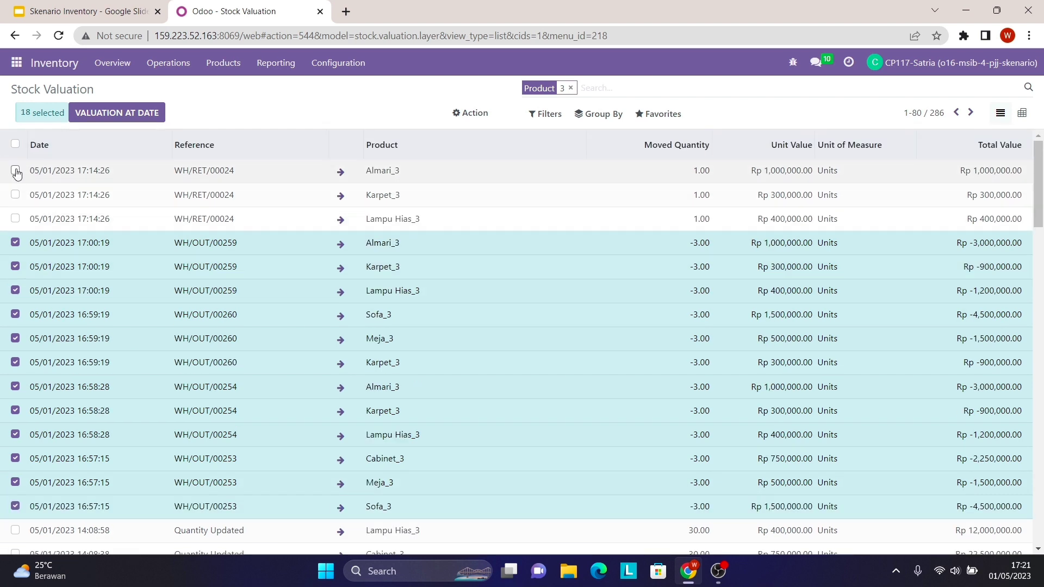
click(15, 195)
click(16, 218)
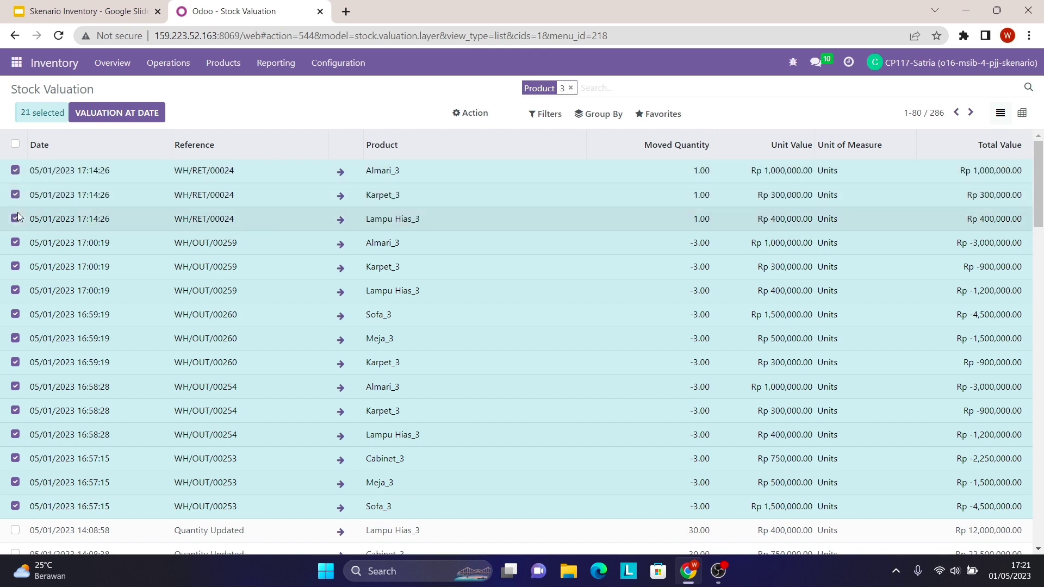